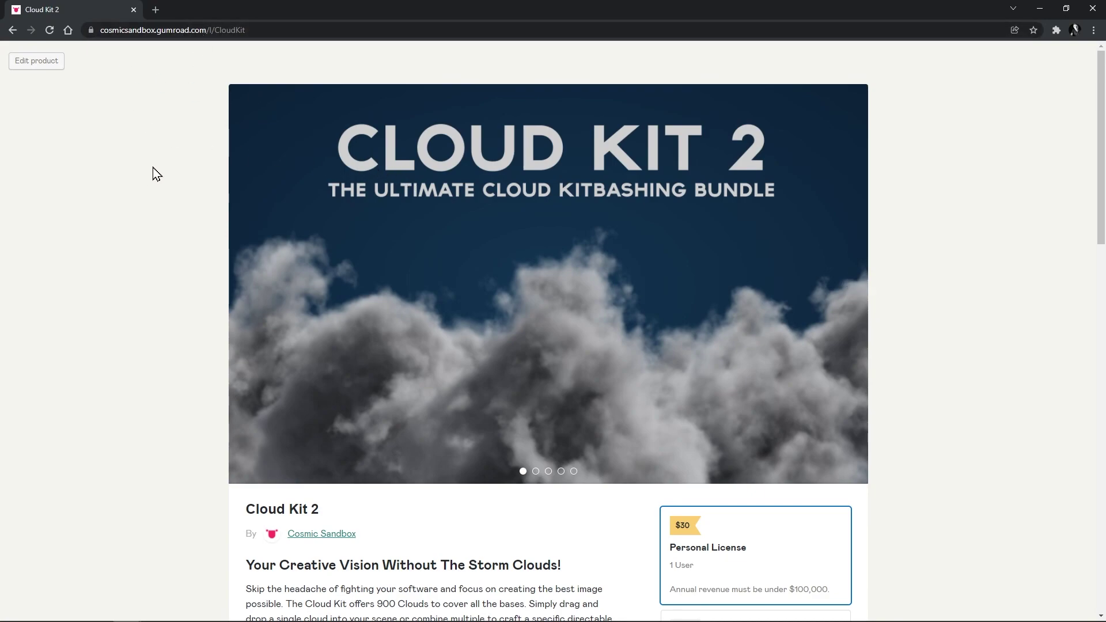
Step: Review the Cloud Kit 2 product page, covering its description, license tiers, included VDB files and resolution options
scroll(161, 161, "down", 2)
scroll(167, 153, "up", 2)
scroll(115, 299, "down", 2)
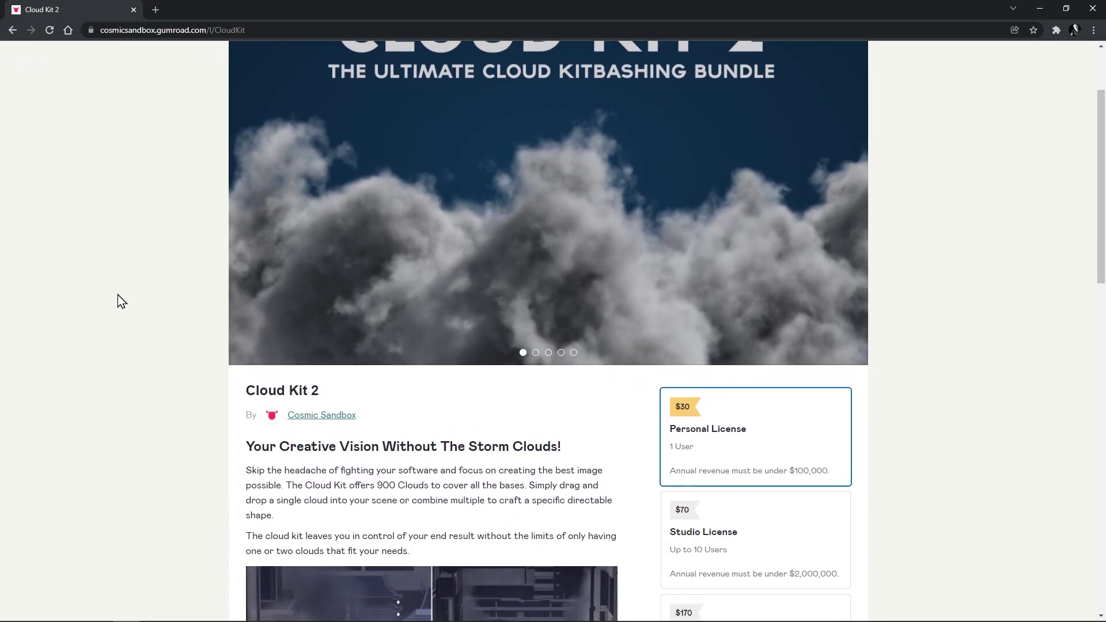
scroll(118, 301, "down", 5)
scroll(120, 301, "down", 2)
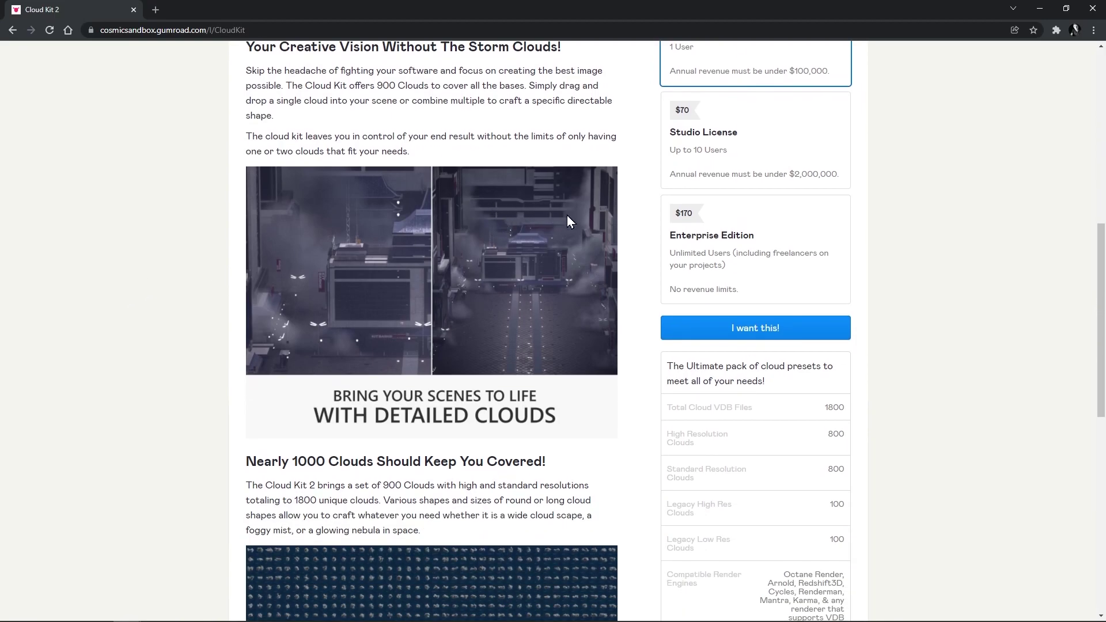
scroll(481, 185, "down", 3)
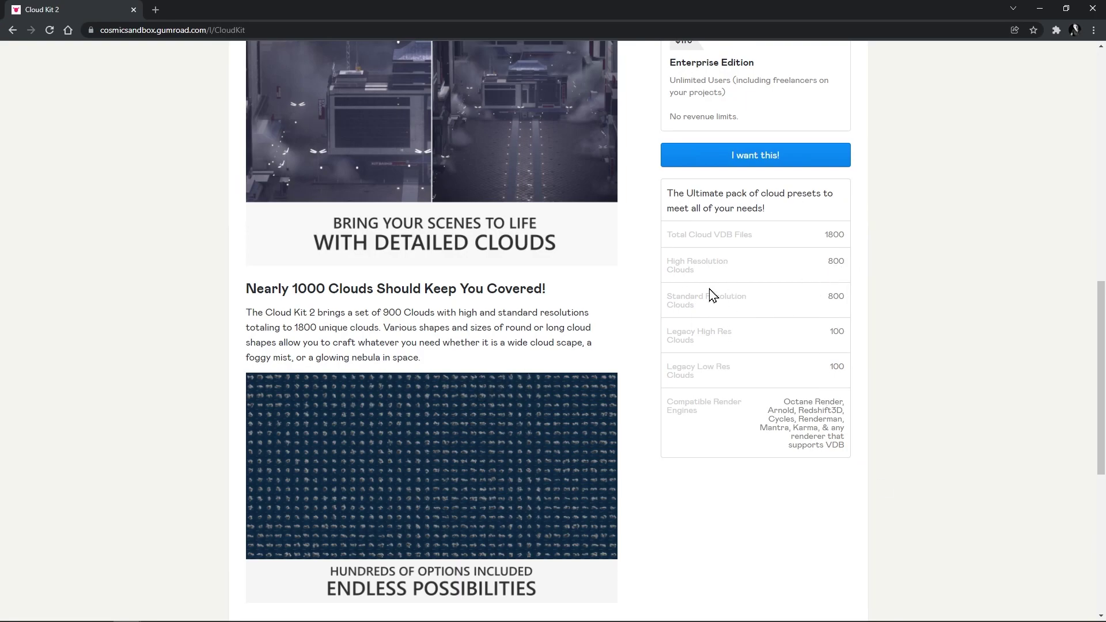
scroll(459, 354, "down", 2)
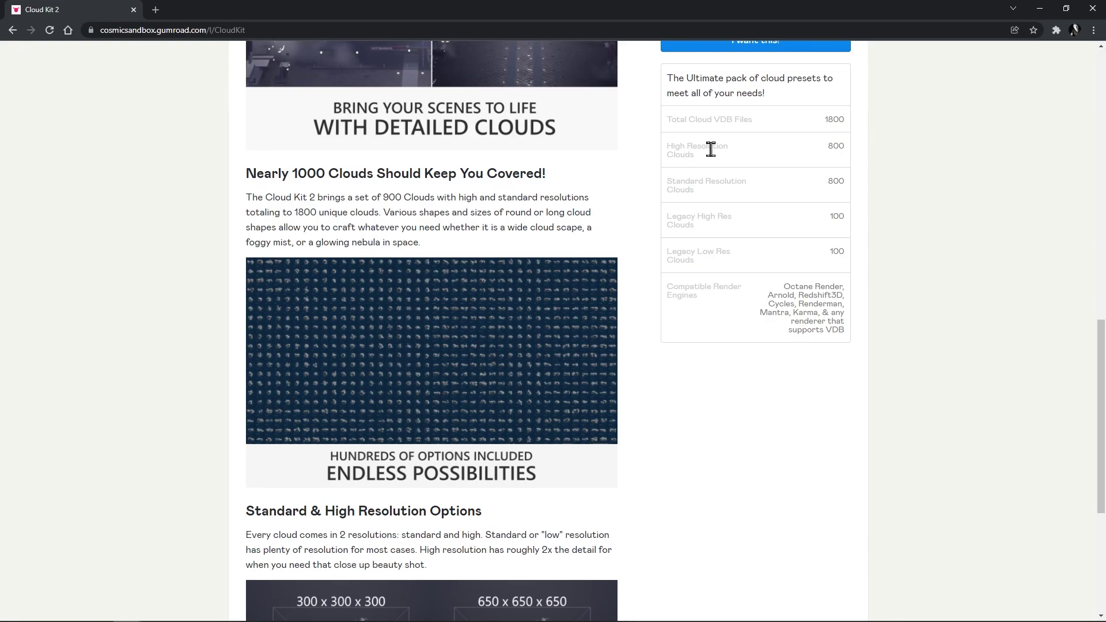
scroll(551, 360, "down", 4)
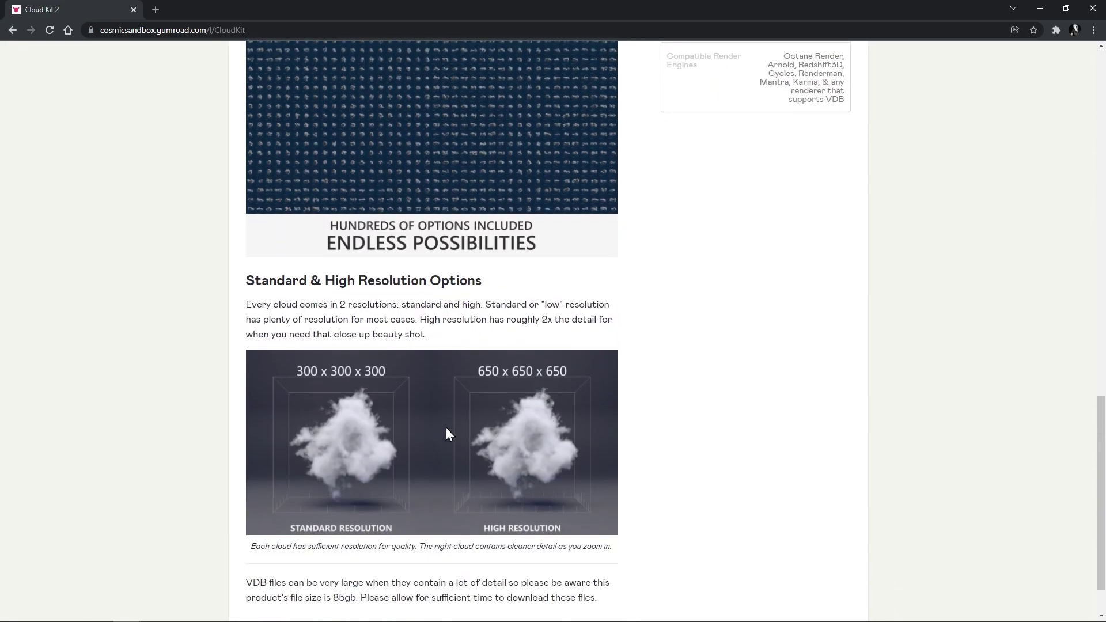
scroll(496, 364, "down", 1)
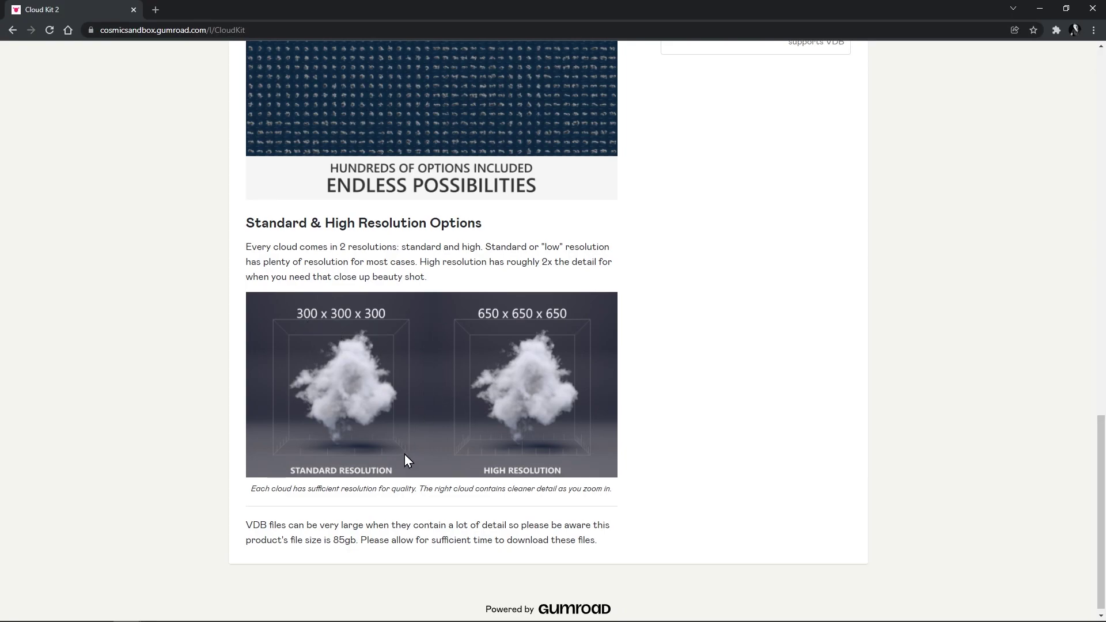
scroll(506, 308, "up", 12)
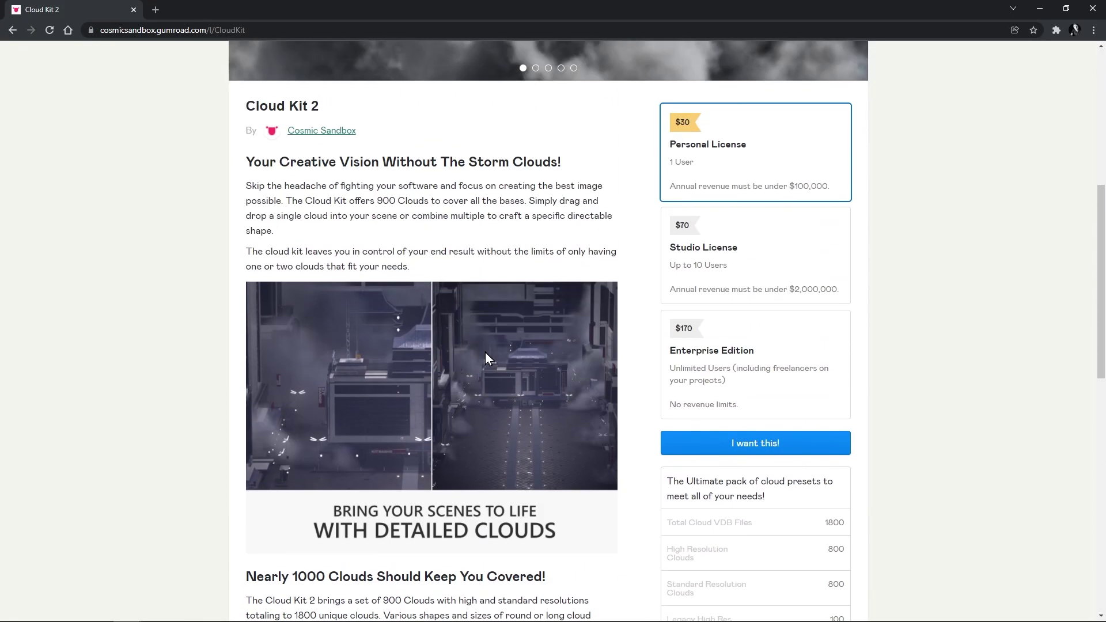
Step: Browse the preview images in the Cloud Kit 2 product gallery
scroll(518, 323, "up", 5)
left_click(852, 226)
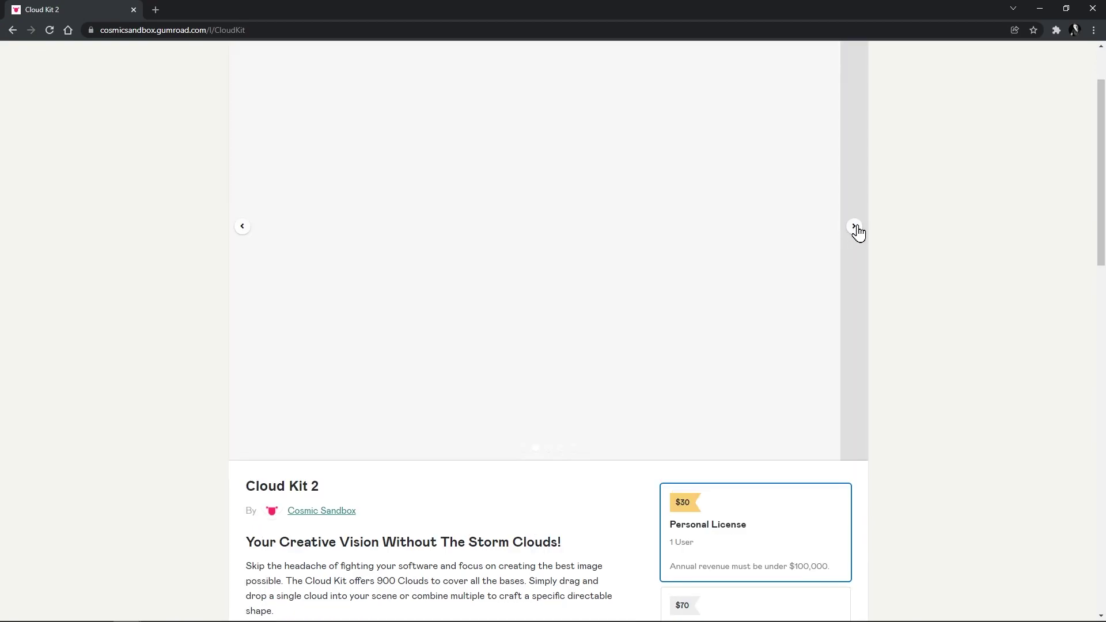
scroll(863, 270, "up", 2)
scroll(863, 326, "down", 5)
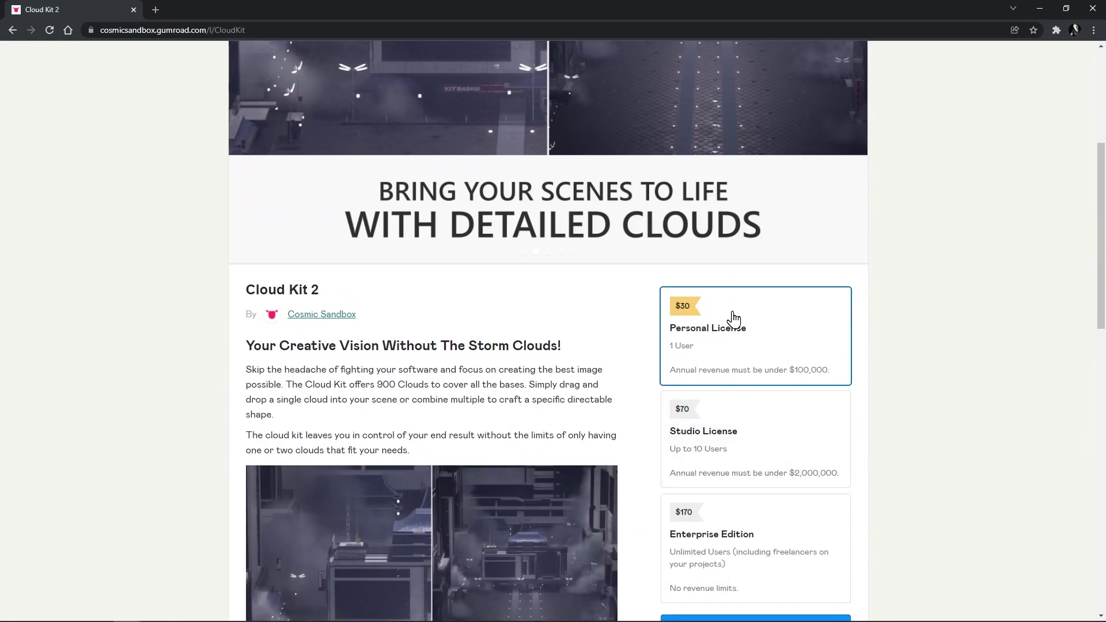
scroll(740, 321, "up", 4)
left_click(856, 333)
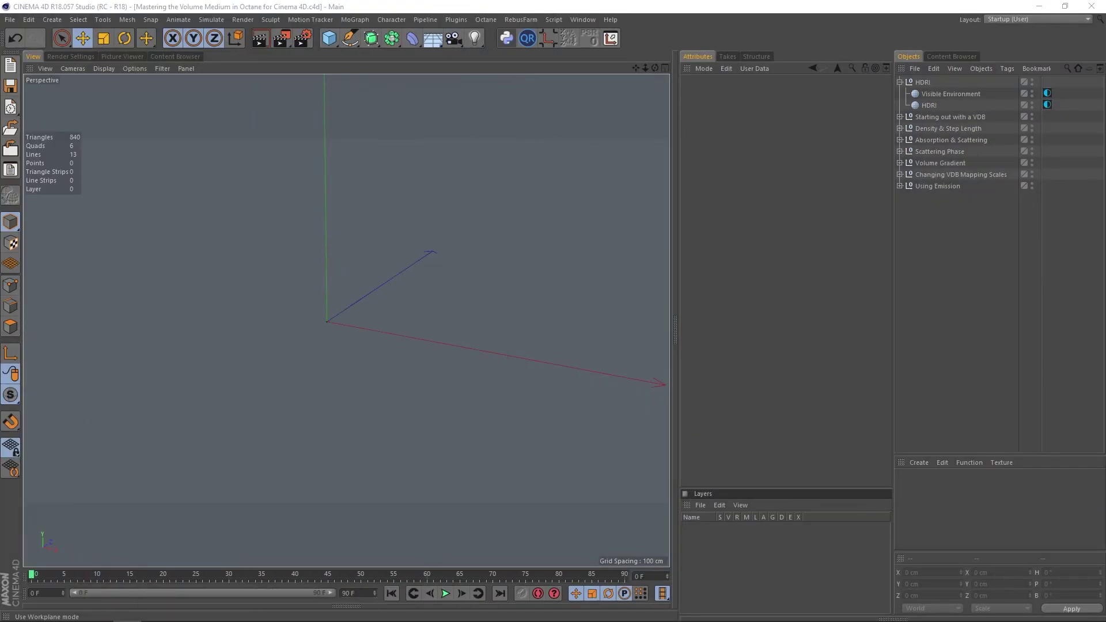
Step: In Cinema 4D, move the HDRI sky above the Visible Environment sky inside the HDRI group
left_click(815, 148)
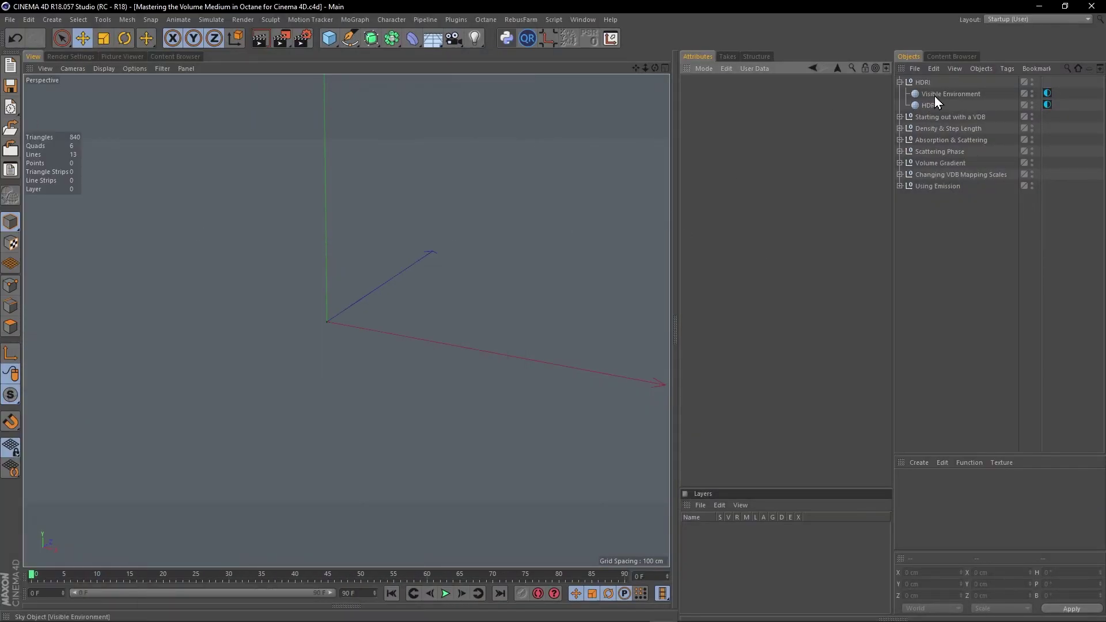
left_click(960, 233)
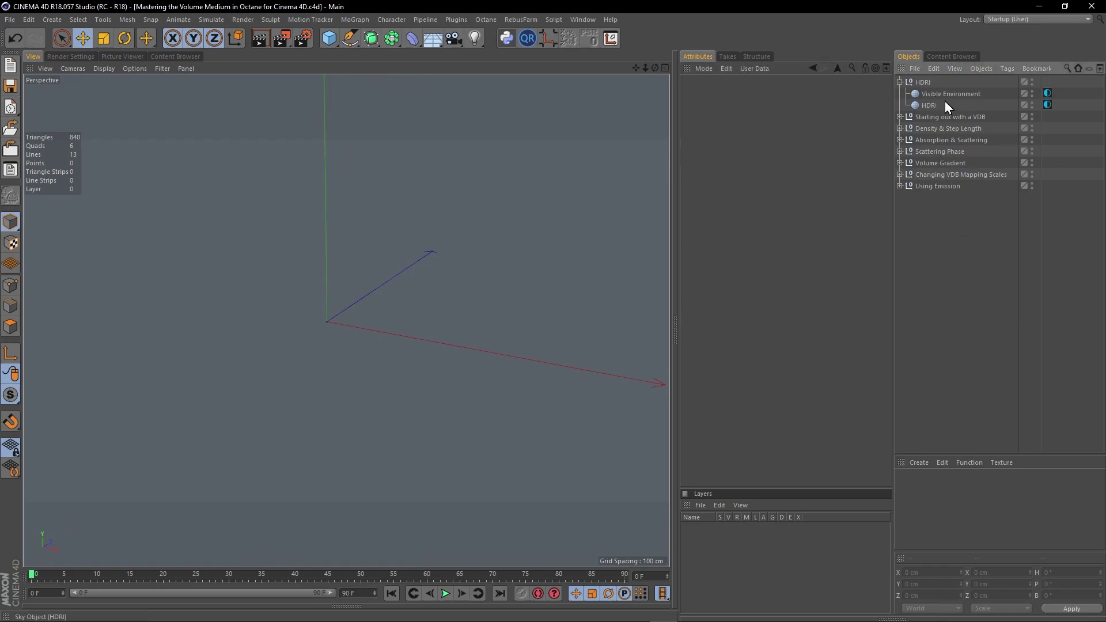
left_click_drag(921, 105, 927, 90)
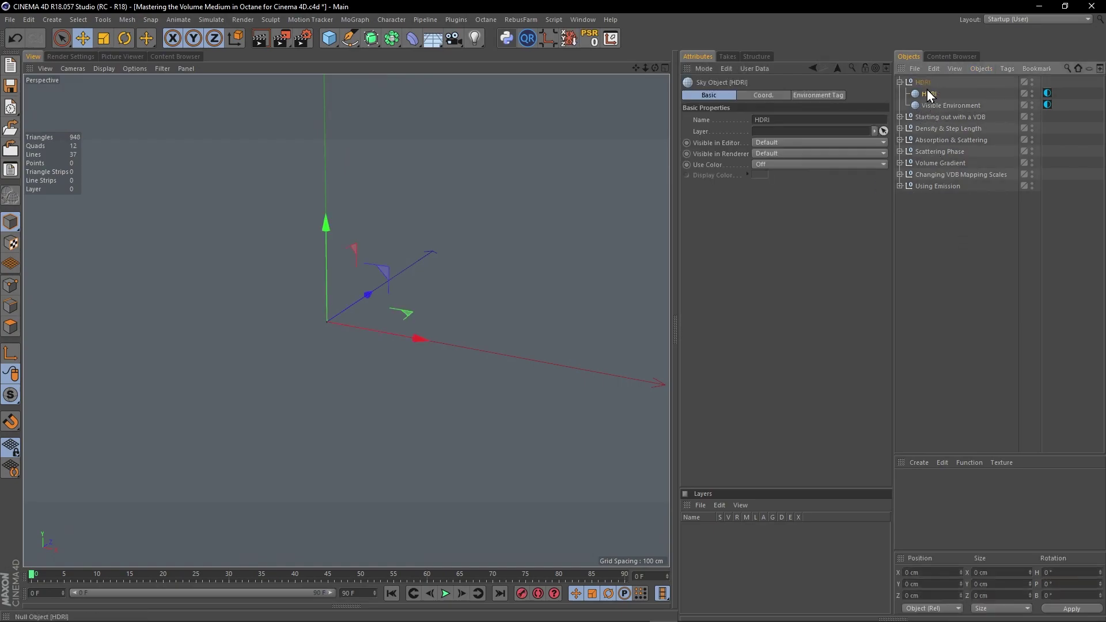
Step: Inspect the HDRI sky's environment tag and the shader settings of its image texture
left_click(1070, 168)
left_click(925, 98)
left_click(1046, 93)
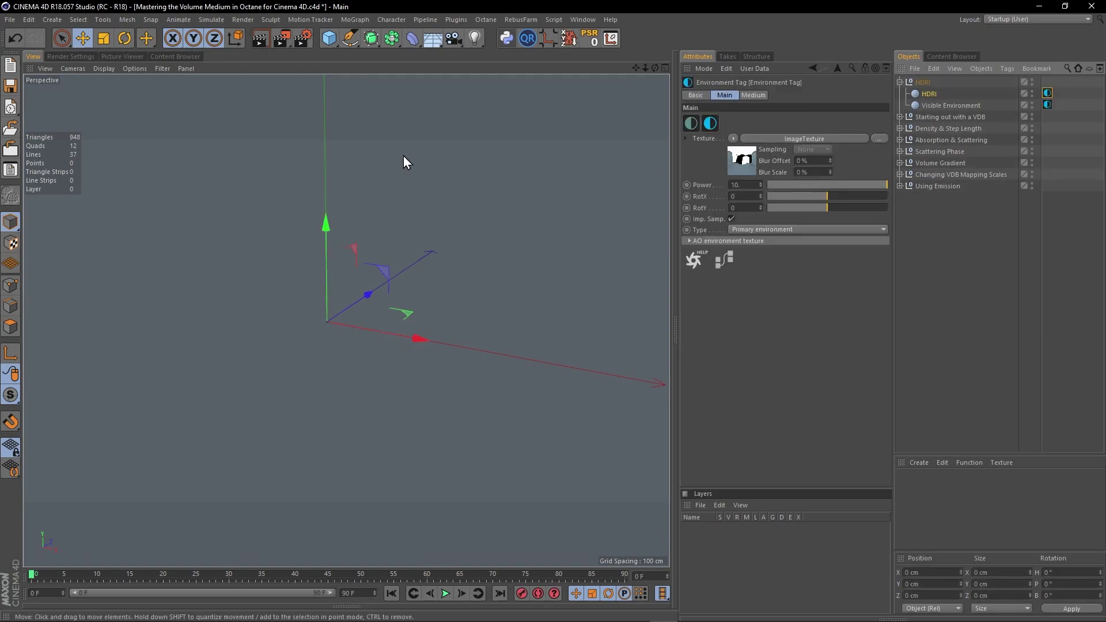
left_click(748, 162)
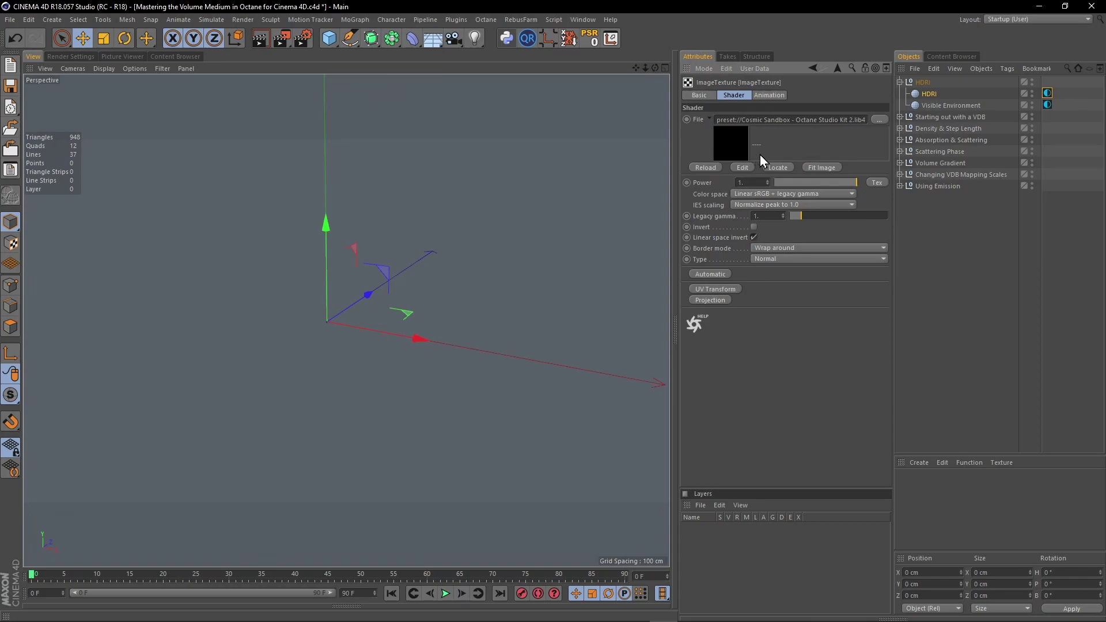
left_click(996, 222)
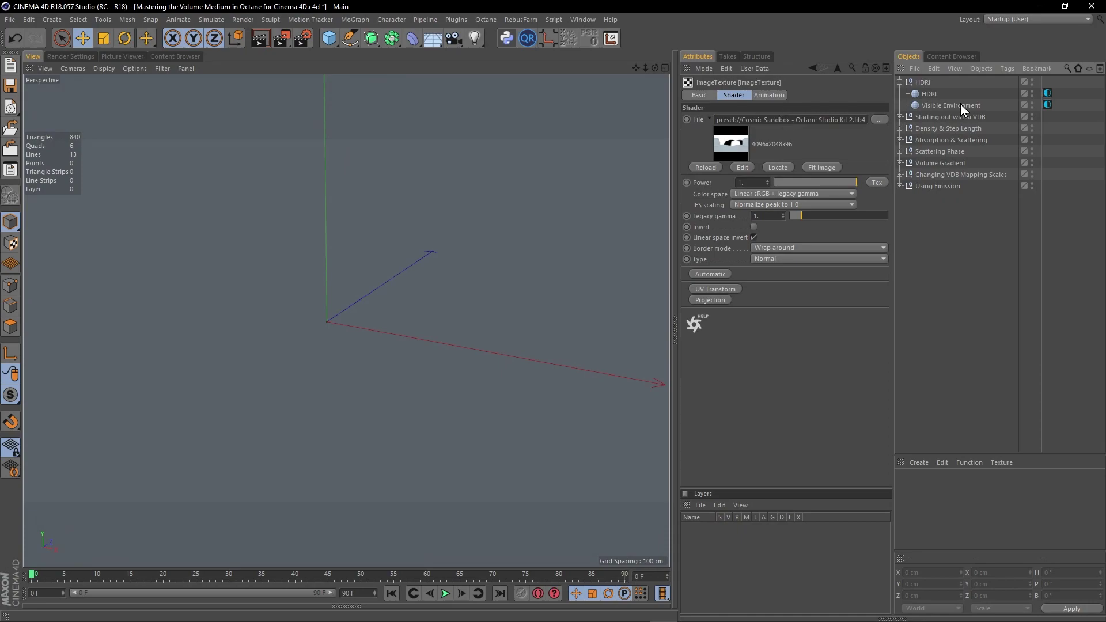
Step: Compare the texture, power and environment type of the HDRI and Visible Environment tags
left_click(1047, 105)
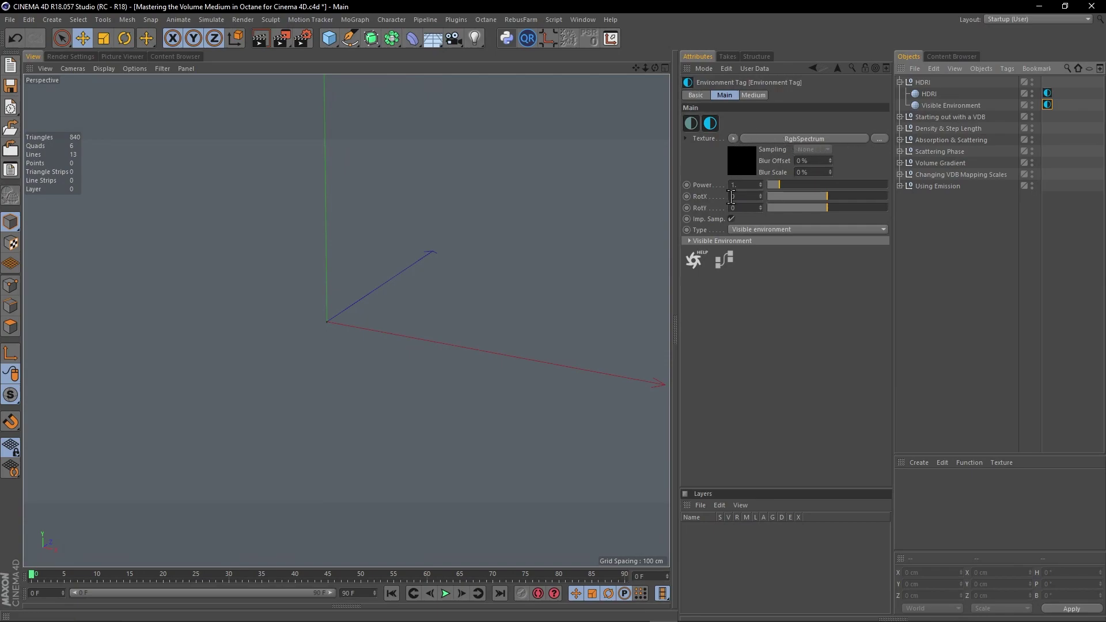
left_click(1047, 93)
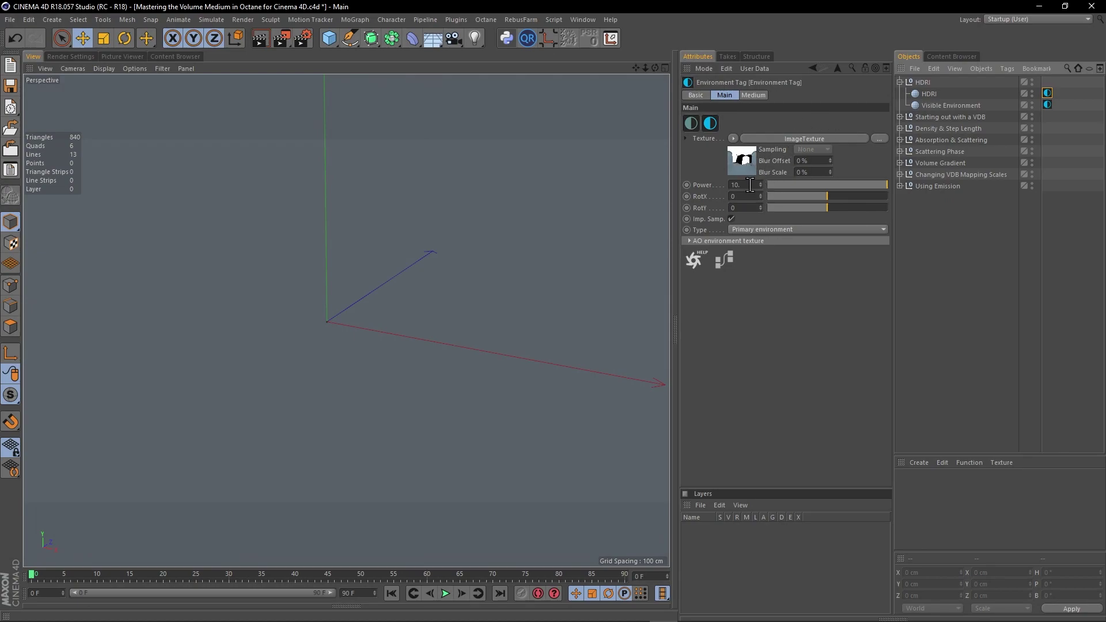
left_click(1047, 105)
left_click(1047, 92)
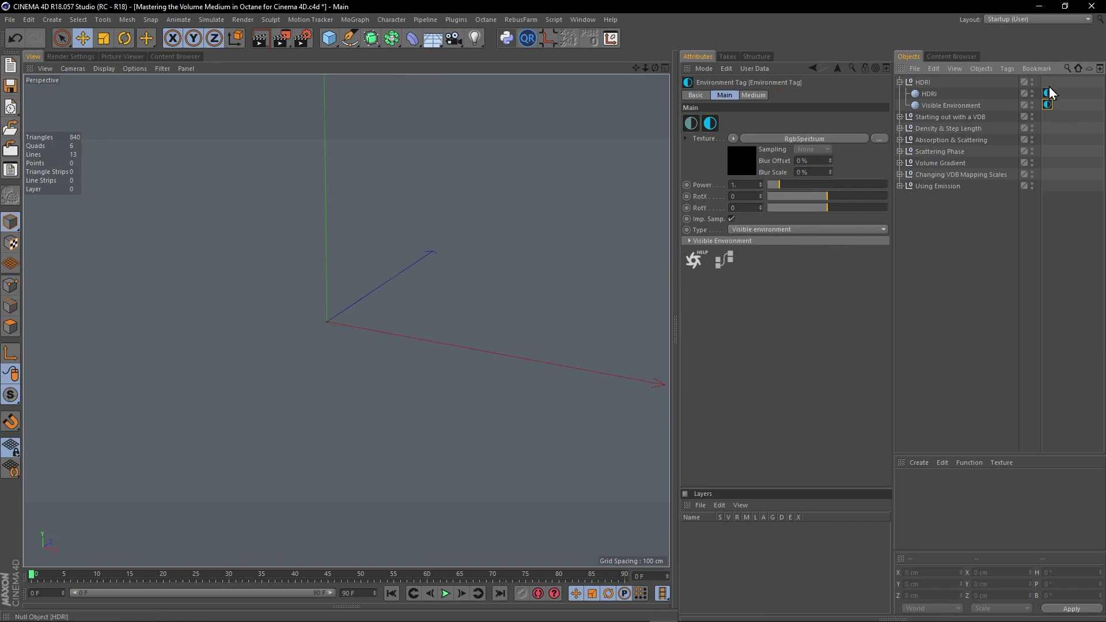
left_click(1047, 105)
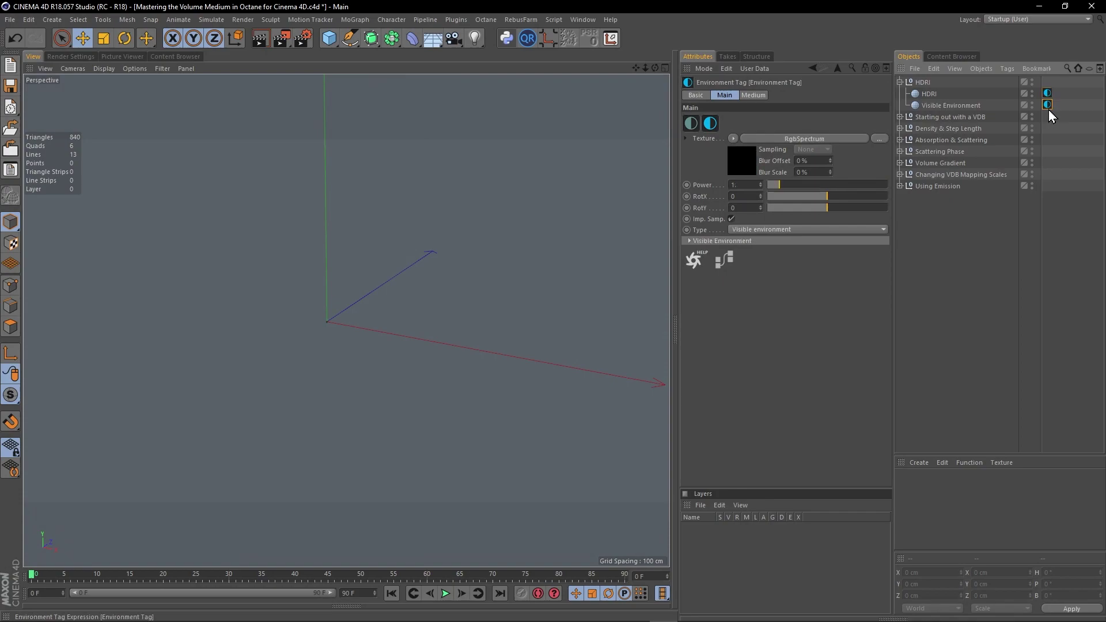
left_click(1047, 93)
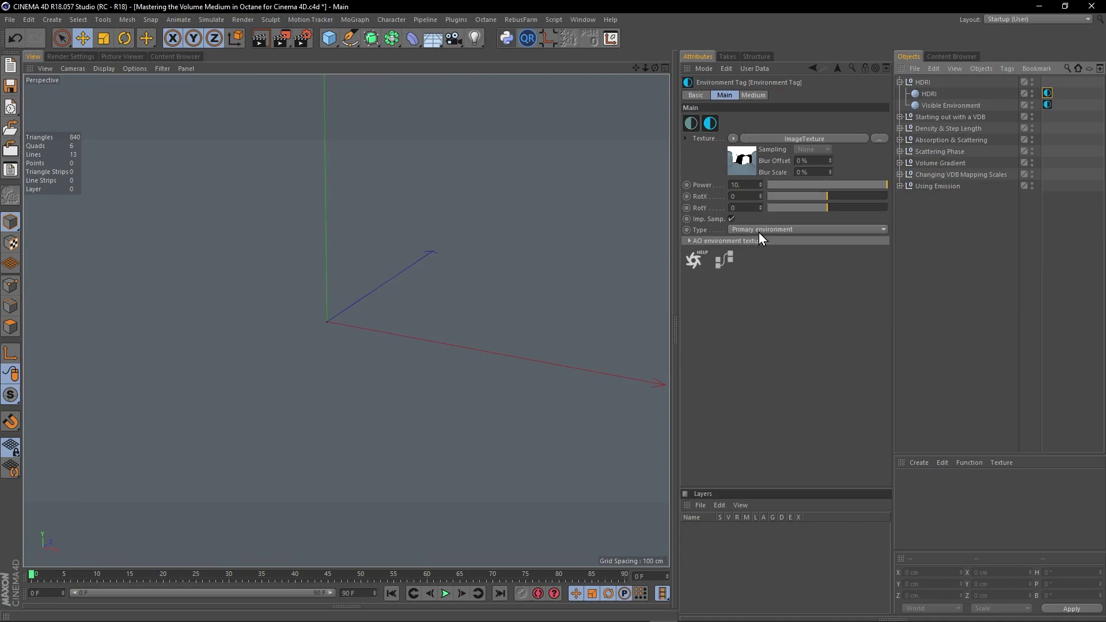
left_click(928, 94)
left_click(1047, 93)
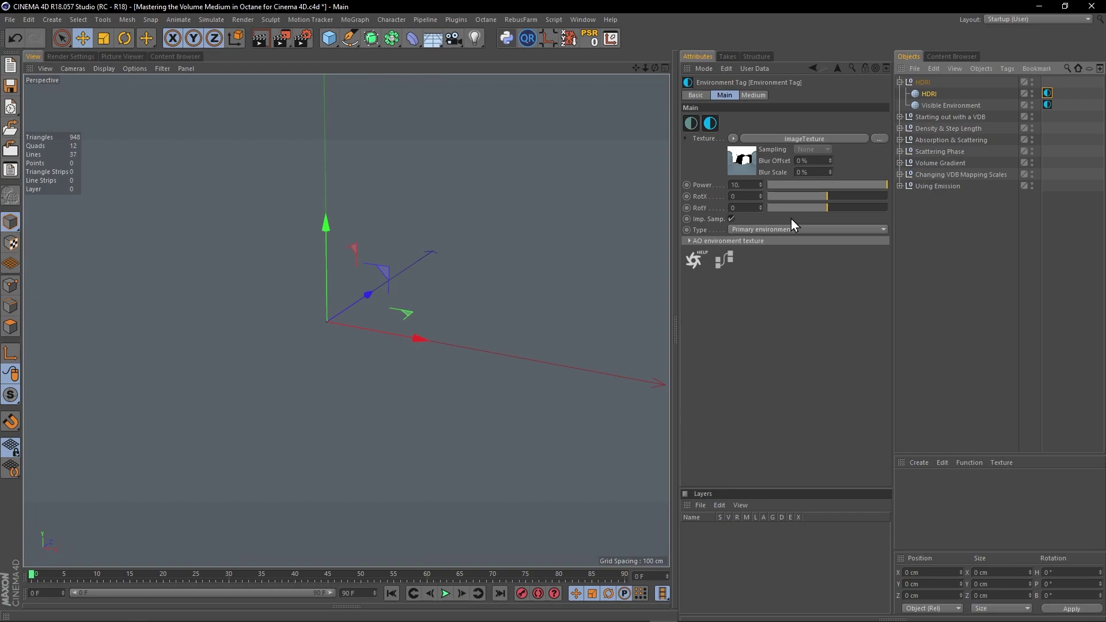
left_click(1046, 105)
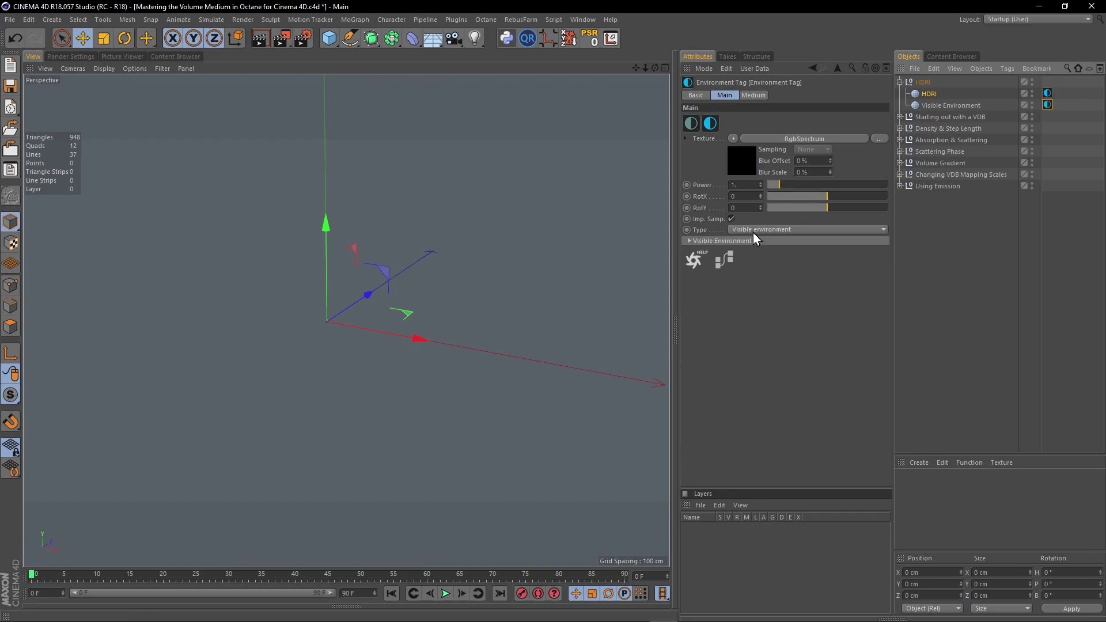
Step: Open the Octane Live Viewer and move its window aside to uncover part of the perspective viewport
left_click(486, 21)
left_click(499, 51)
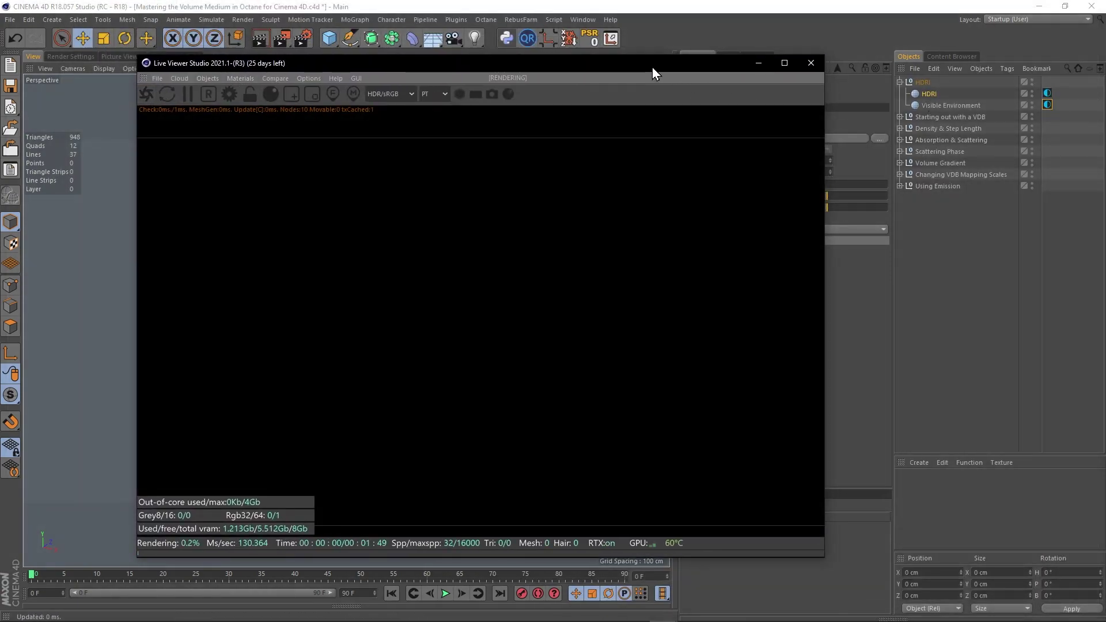
left_click_drag(652, 67, 604, 80)
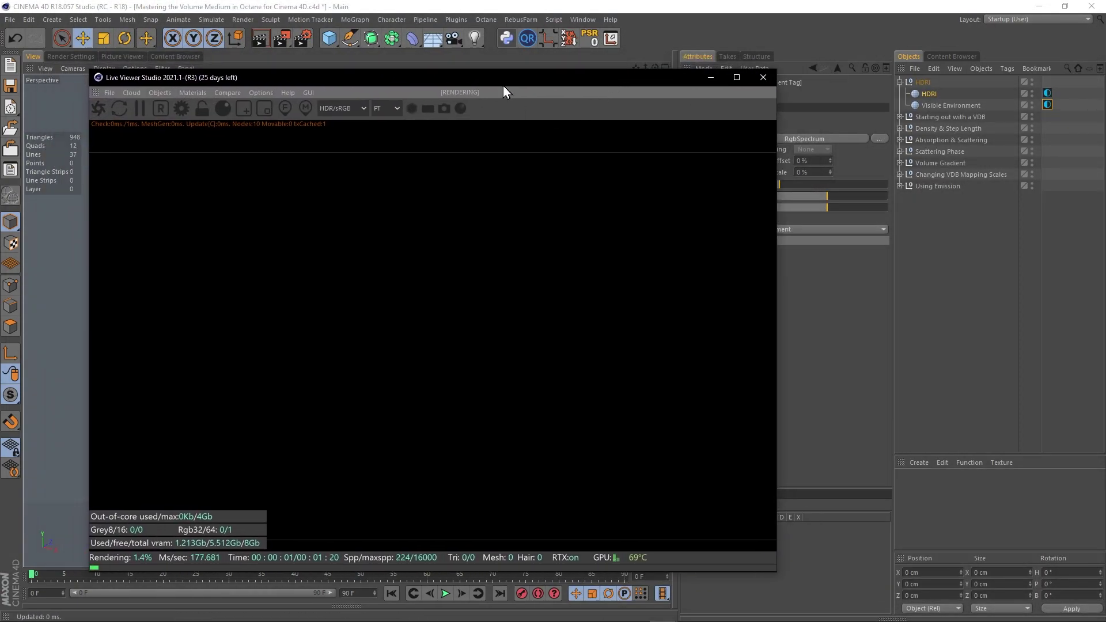
left_click_drag(491, 82, 826, 110)
Step: Add a test cube to check the HDRI lighting in the Live Viewer, and delete it
left_click_drag(158, 294, 341, 369, "alt")
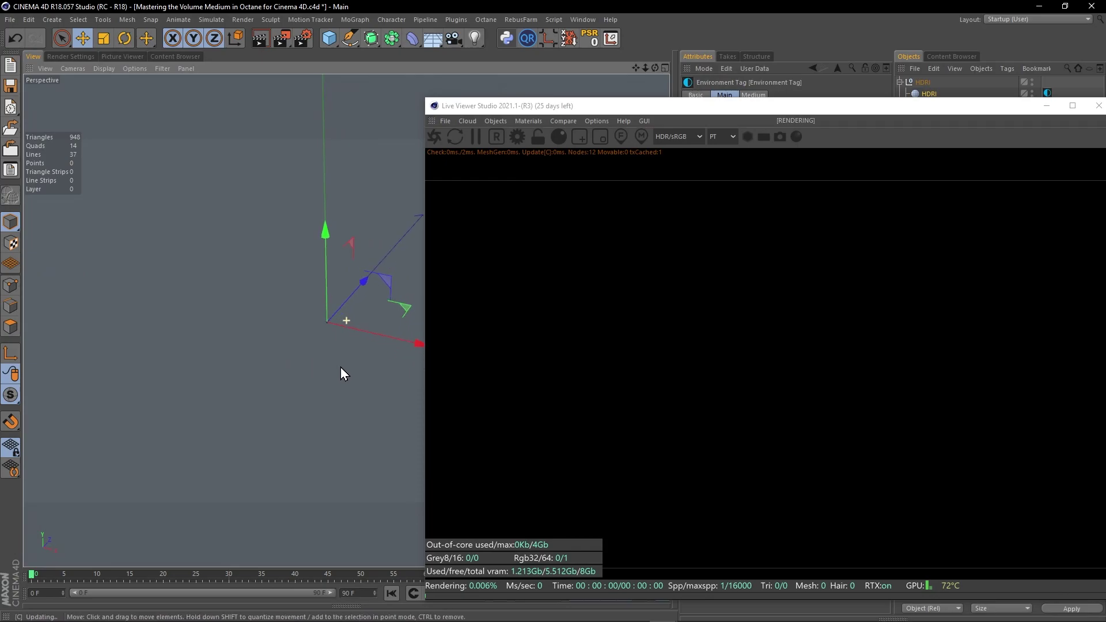
left_click(324, 42)
left_click_drag(344, 302, 306, 295, "alt")
left_click_drag(509, 109, 164, 45)
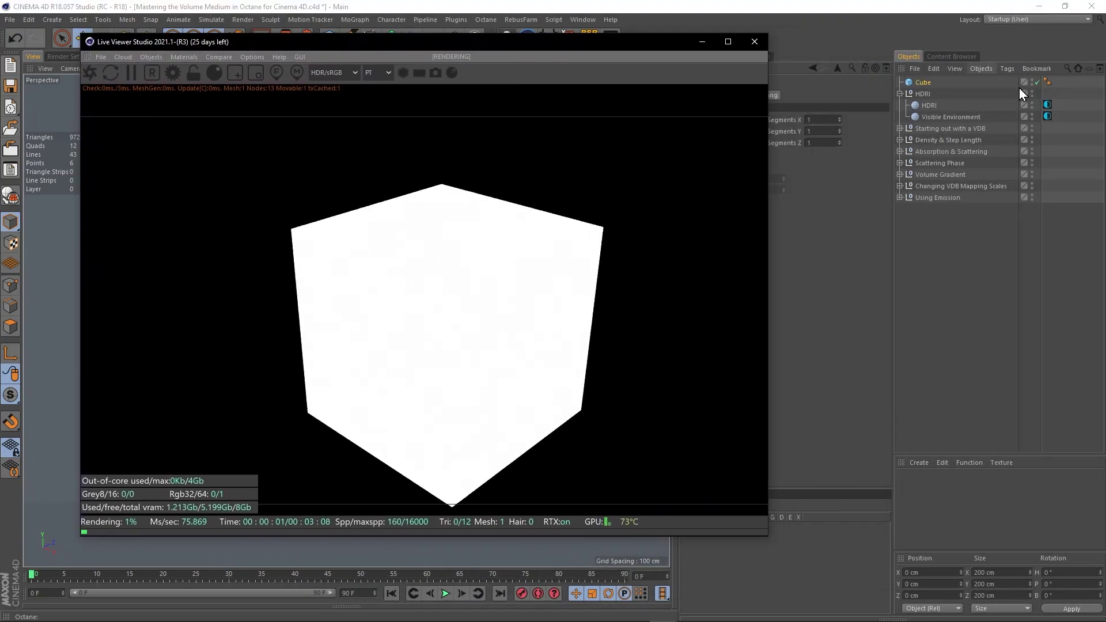
left_click(920, 83)
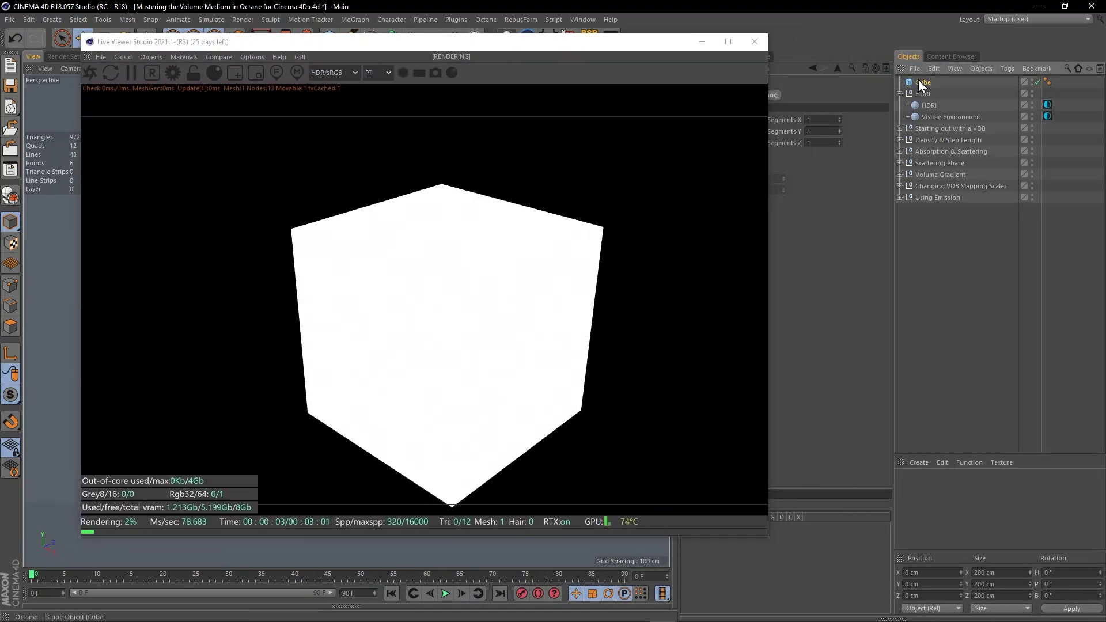
key("Delete")
Step: Temporarily disable the Visible Environment sky to examine the HDRI background in the render, and re-enable it
left_click(1048, 105)
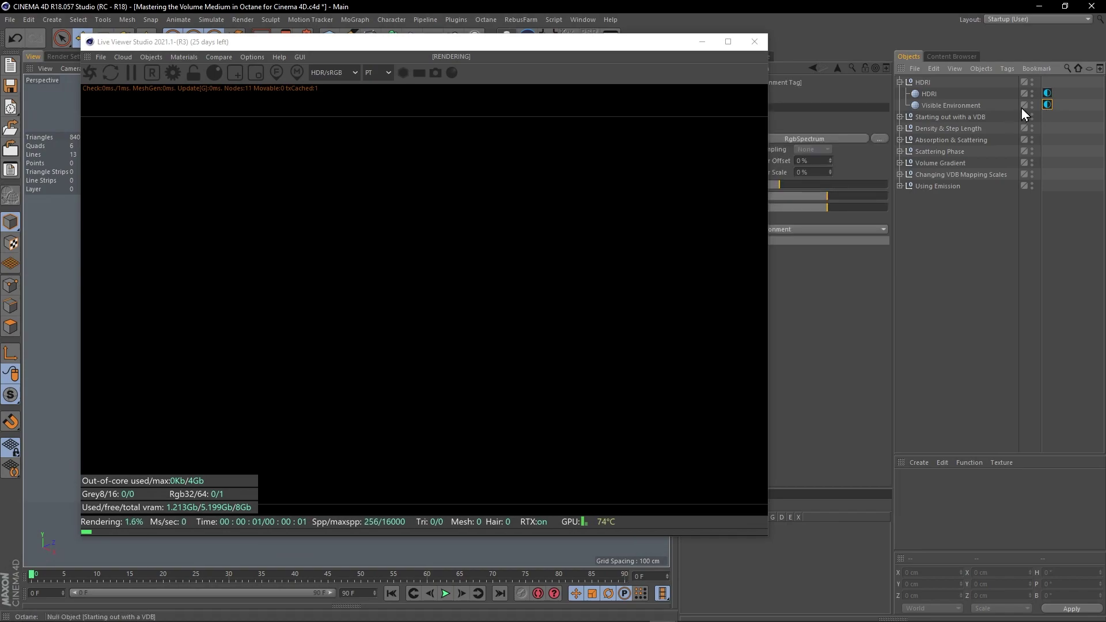
double_click(1033, 104, "alt")
left_click_drag(611, 44, 991, 76)
left_click_drag(346, 320, 397, 291, "alt")
left_click_drag(607, 76, 188, 80)
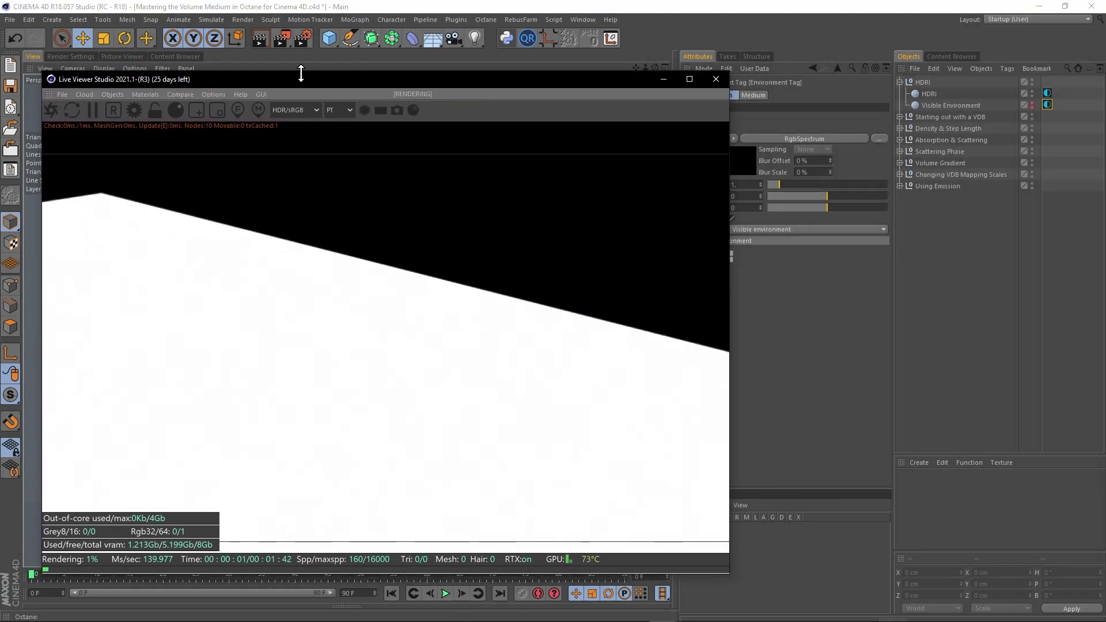
left_click(1034, 107, "alt")
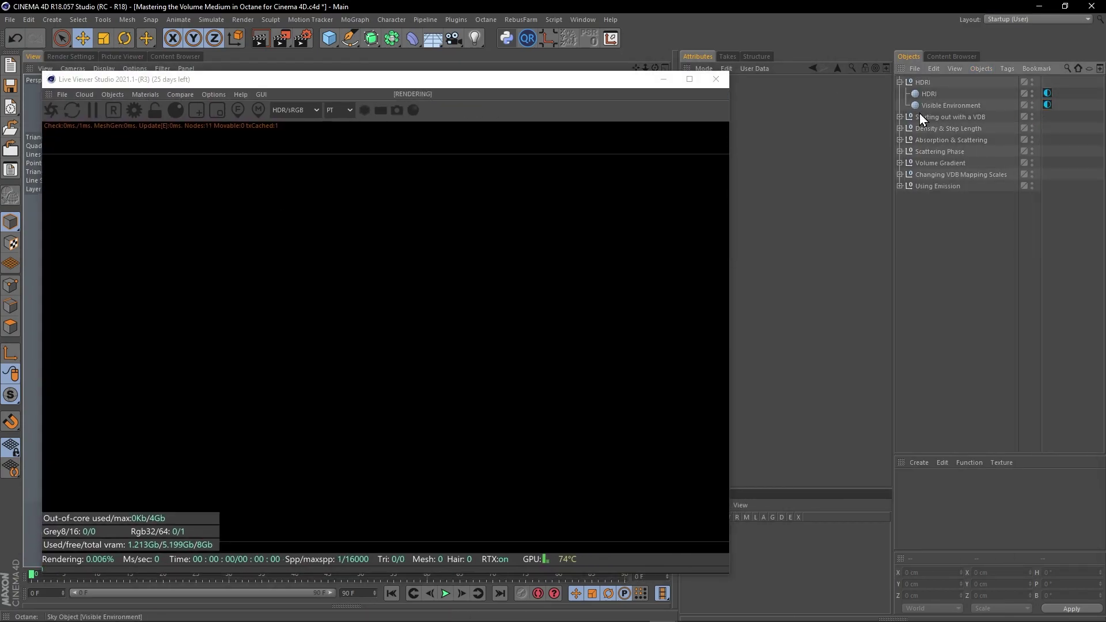
Step: Select both environment tags and shrink and reposition the Live Viewer so it no longer covers their attributes
left_click_drag(532, 83, 595, 58)
left_click(1068, 139)
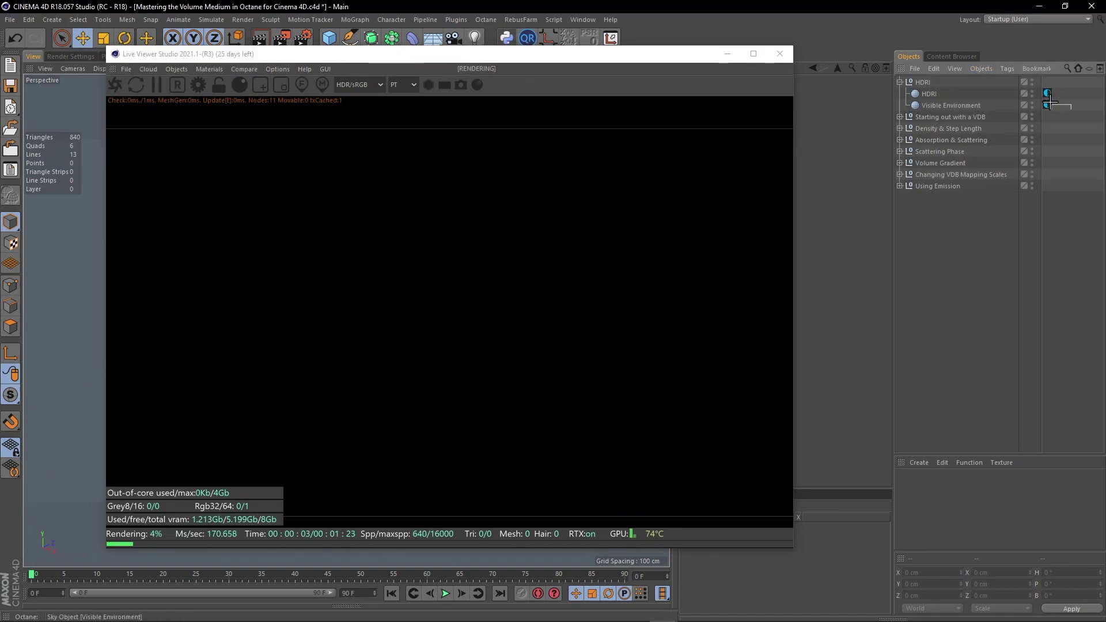
left_click_drag(1056, 110, 1045, 93)
left_click_drag(635, 58, 606, 84)
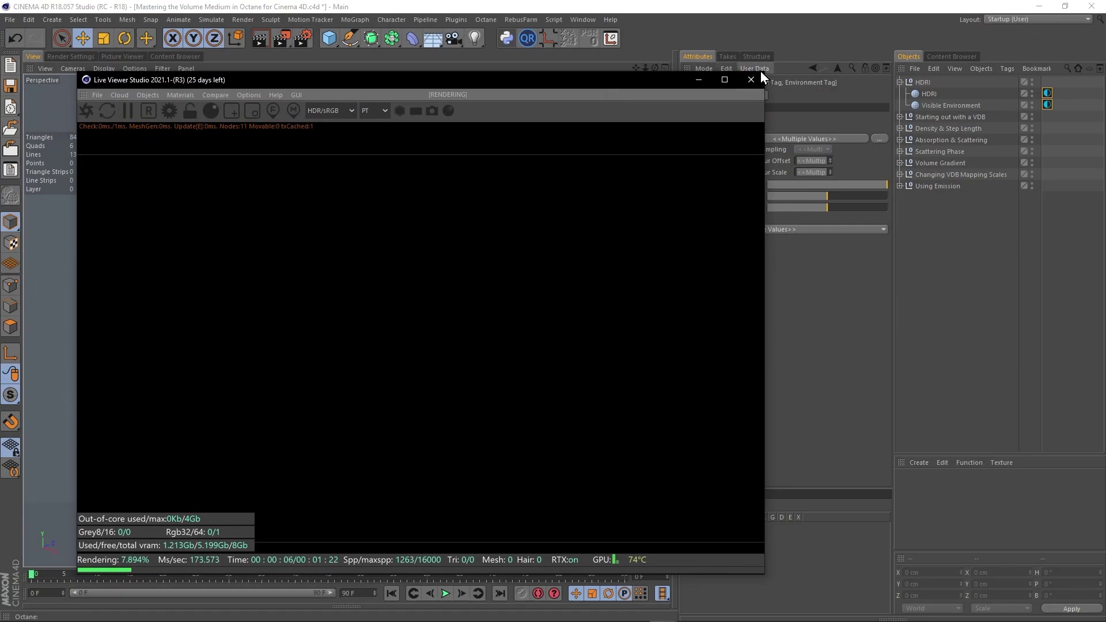
left_click_drag(760, 74, 648, 122)
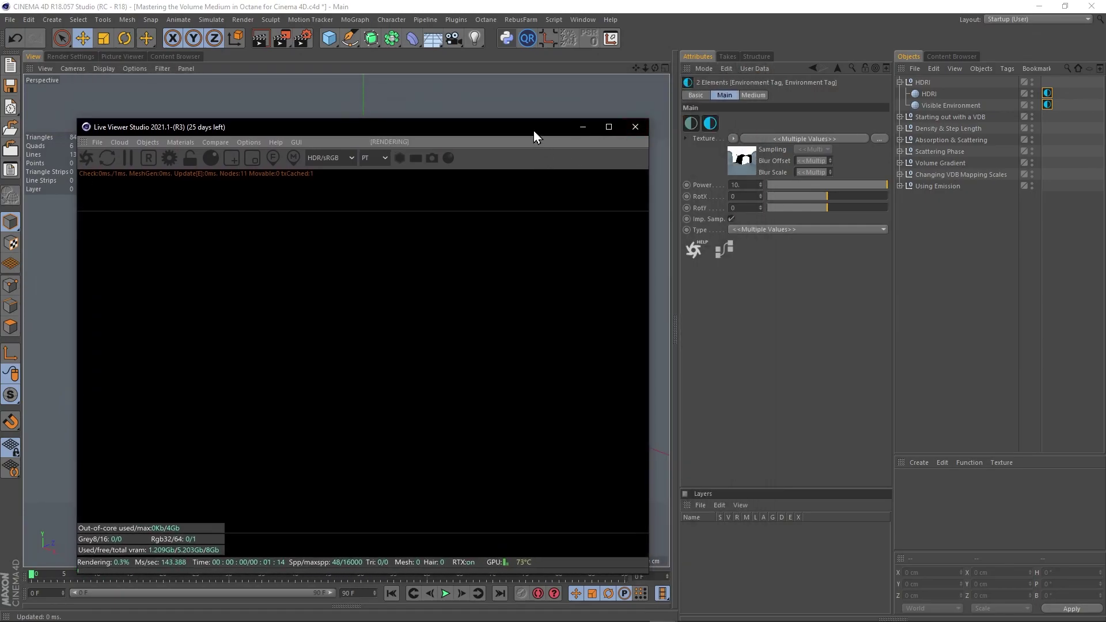
left_click_drag(533, 130, 493, 97)
Step: Collapse the HDRI group, expand the Starting out with a VDB group and select its VDB object
left_click(1056, 251)
left_click(899, 82)
left_click(899, 94)
left_click(930, 106)
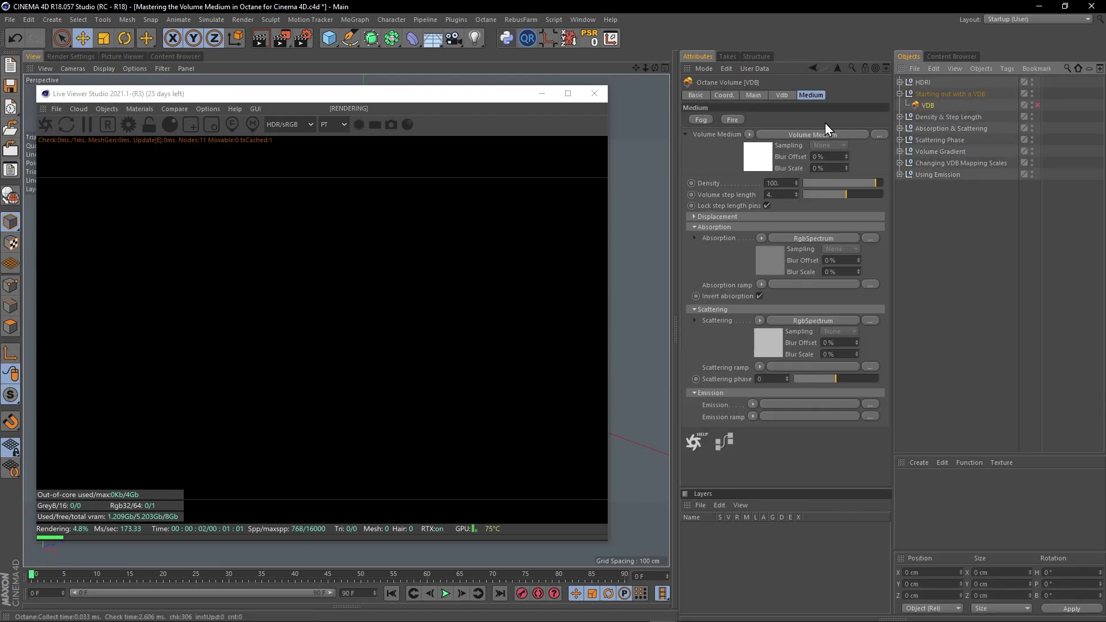
Step: Browse for the VDB's source file and look through the Clouds folder and its Cloud Kit 1 subfolder
left_click(781, 95)
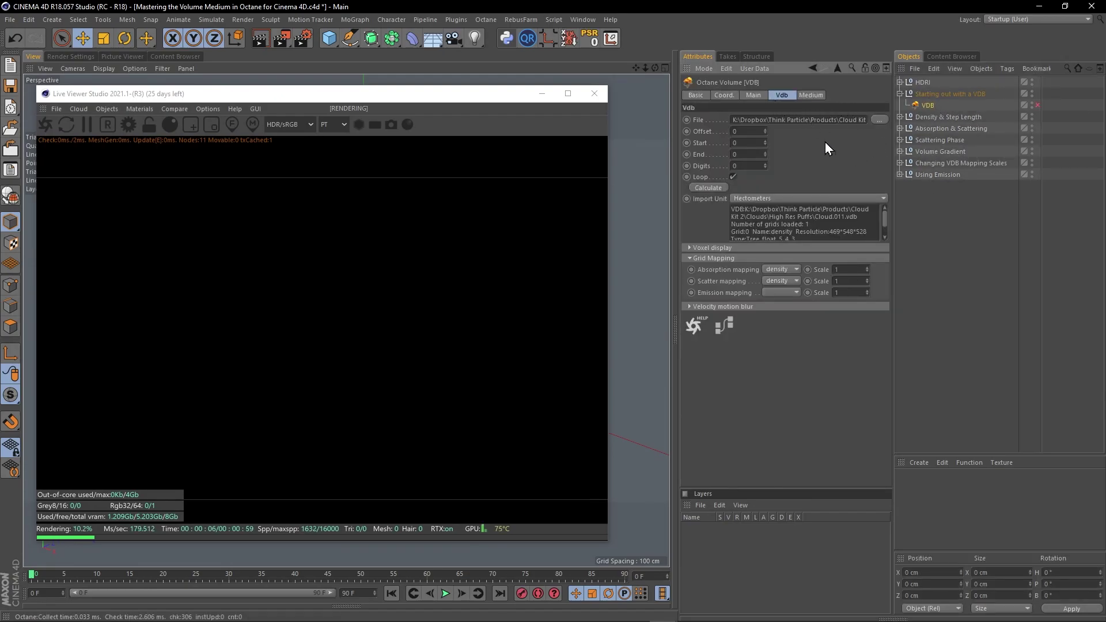
left_click(878, 119)
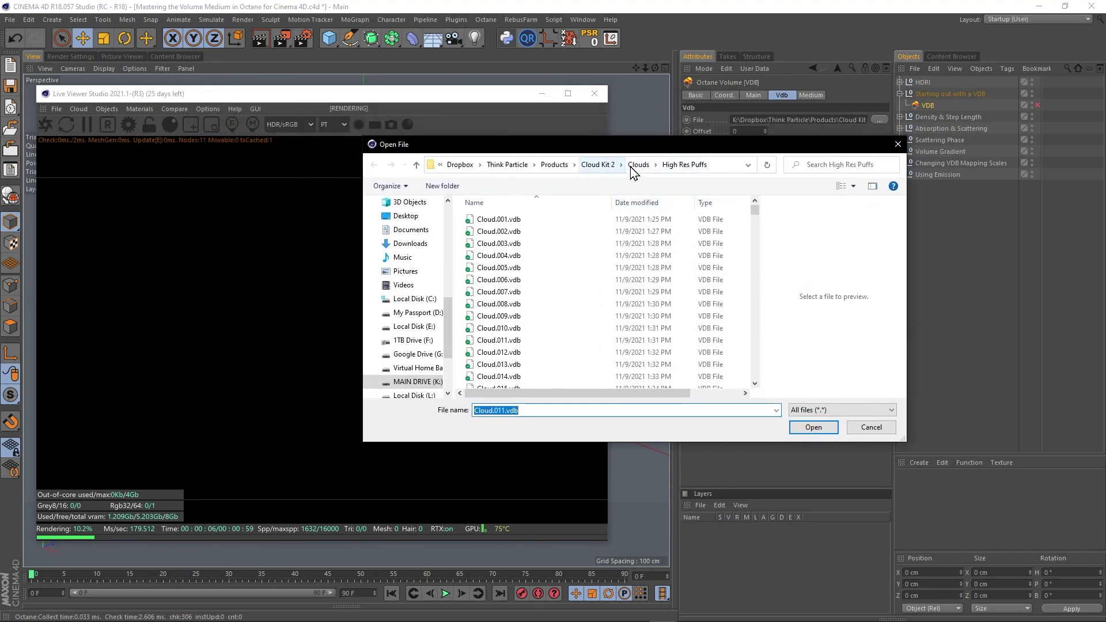
left_click(630, 165)
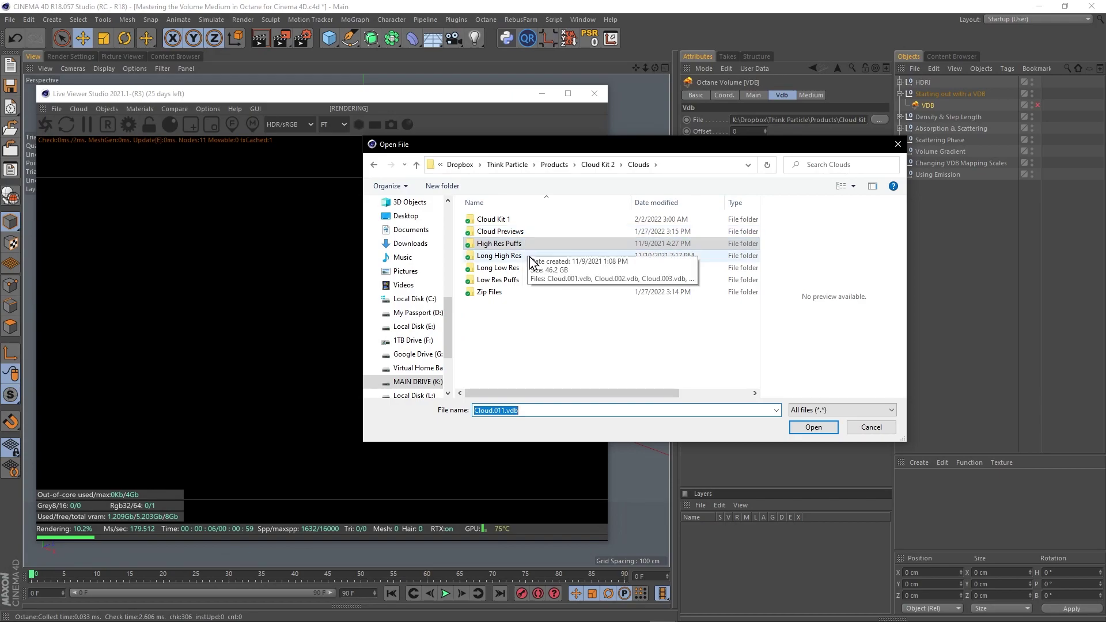
left_click(526, 280)
left_click(521, 243)
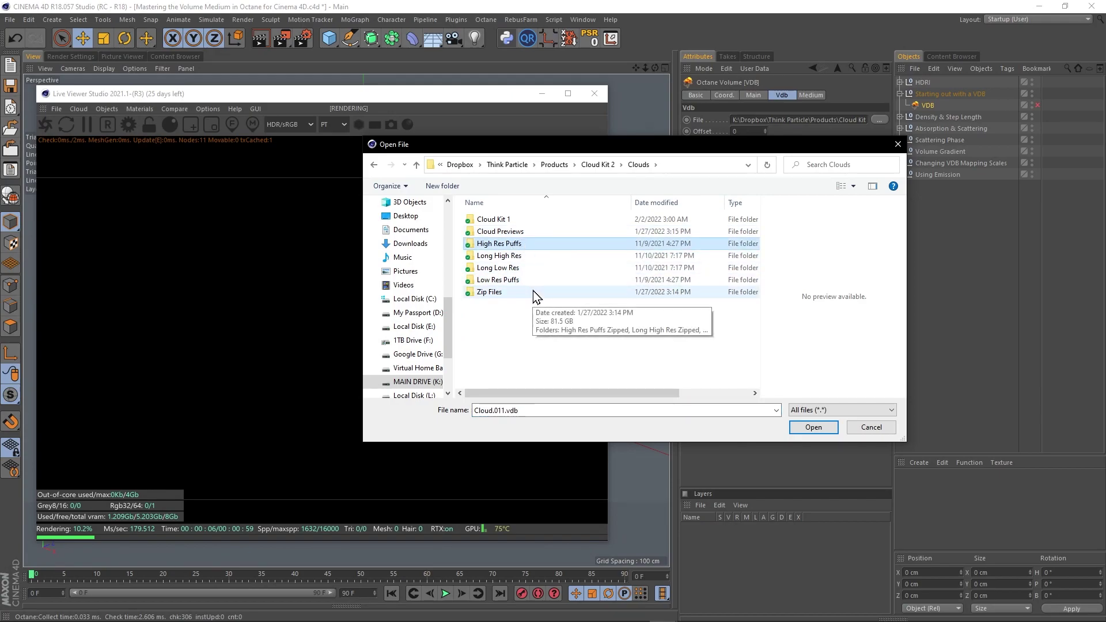
double_click(512, 220)
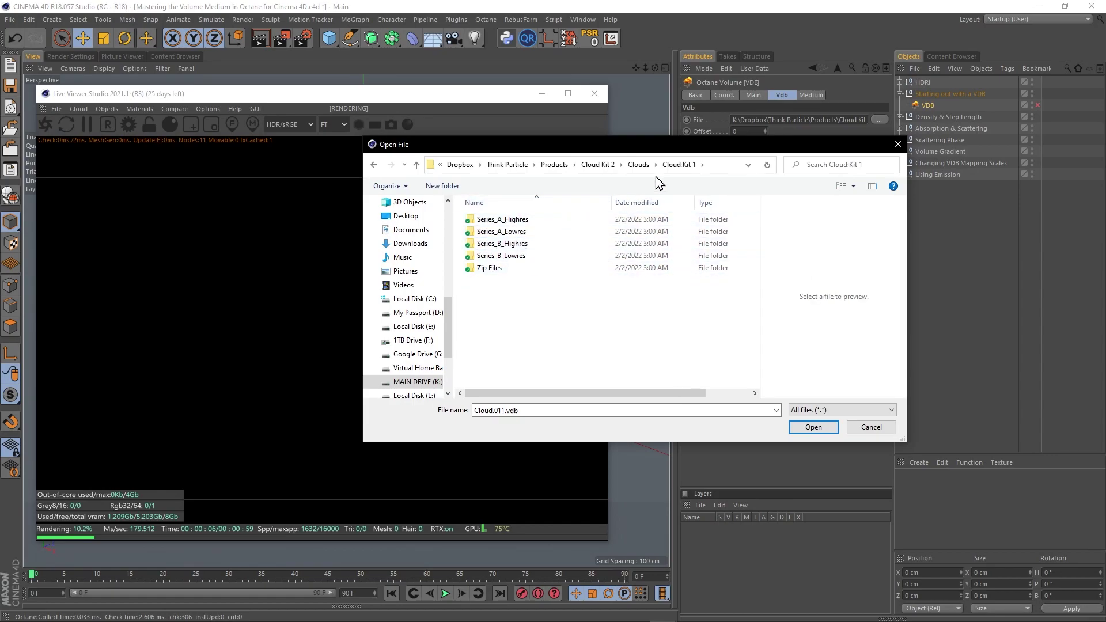
Step: View the preview images in the Cloud Previews folder and close the file chooser without loading a different file
left_click(638, 165)
double_click(541, 232)
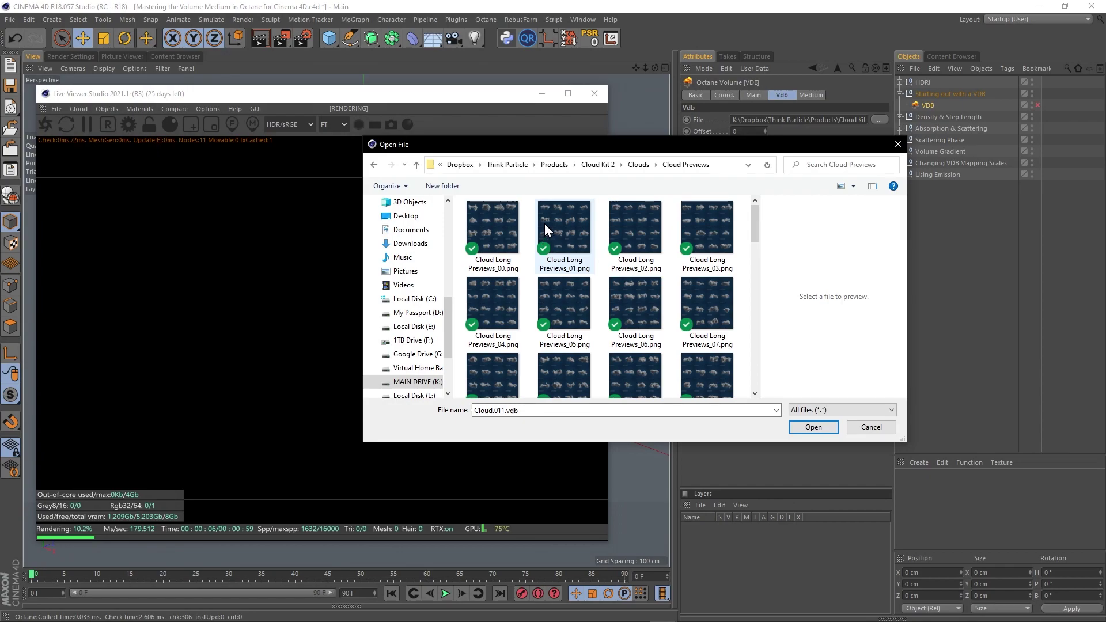
scroll(544, 224, "down", 5)
scroll(544, 226, "up", 5)
left_click(639, 165)
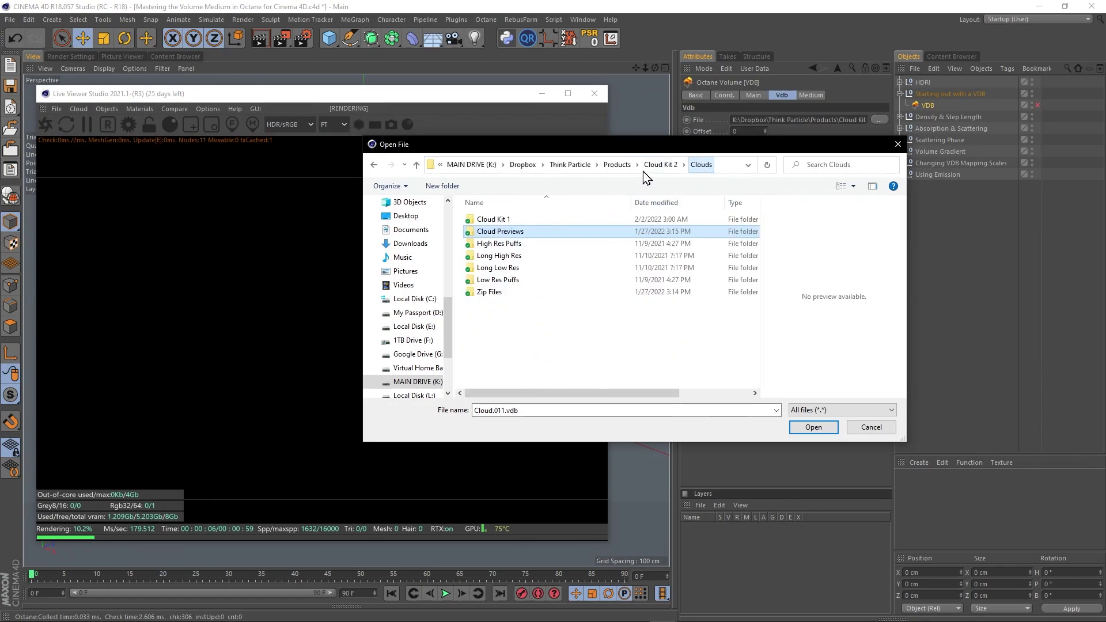
left_click(898, 145)
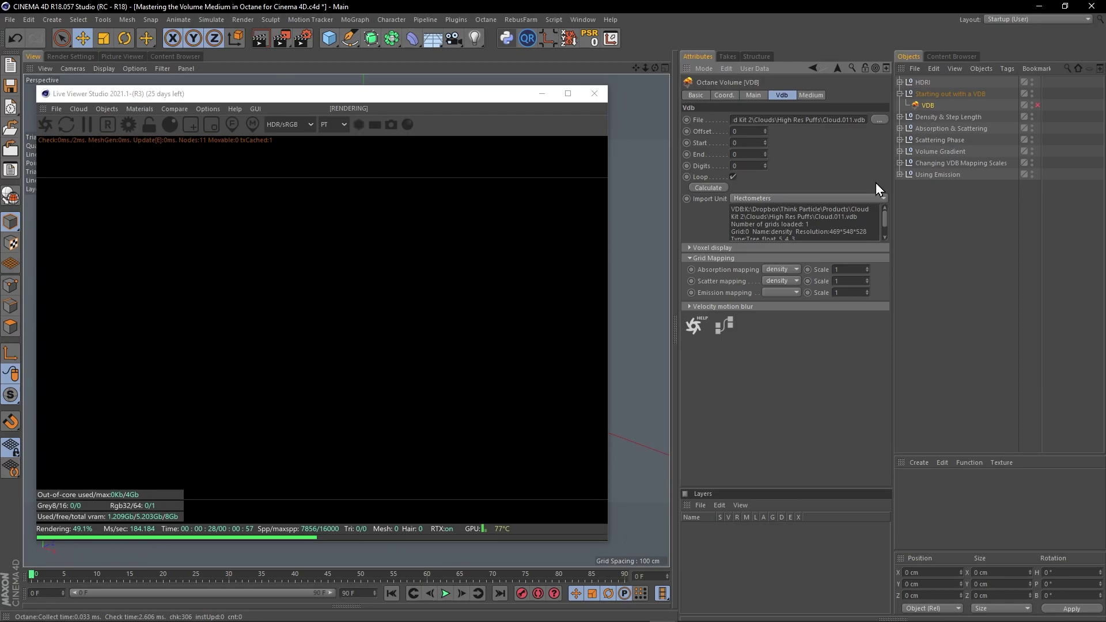
Step: Enable the VDB object to view the cloud in the Live Viewer, and move that window off the viewport
left_click(952, 221)
left_click(925, 108)
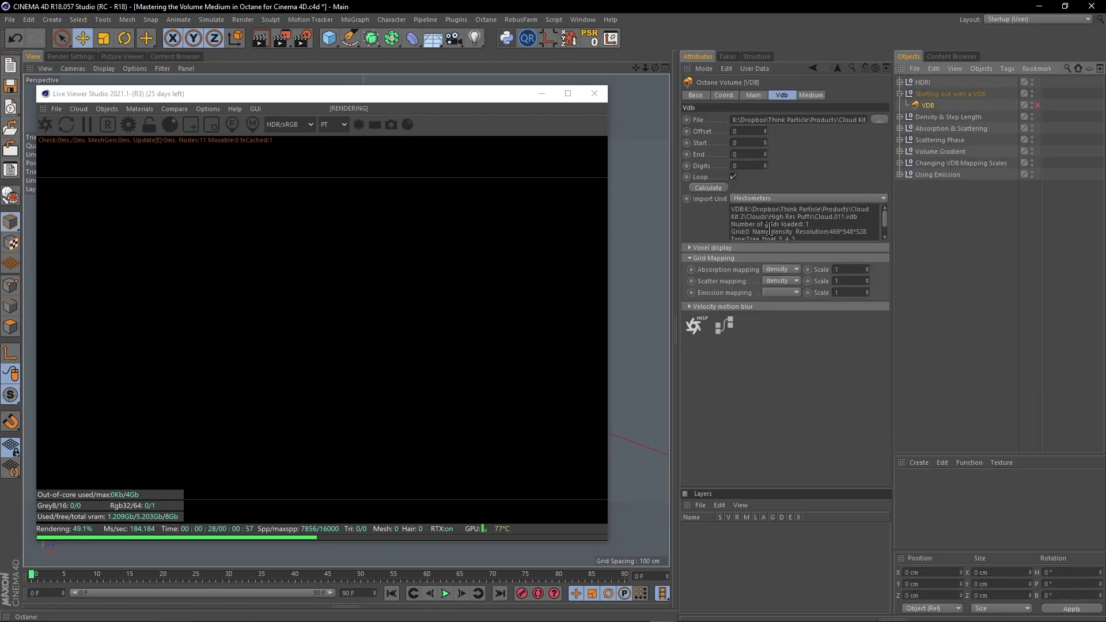
left_click(742, 199)
left_click(545, 94)
left_click(545, 95)
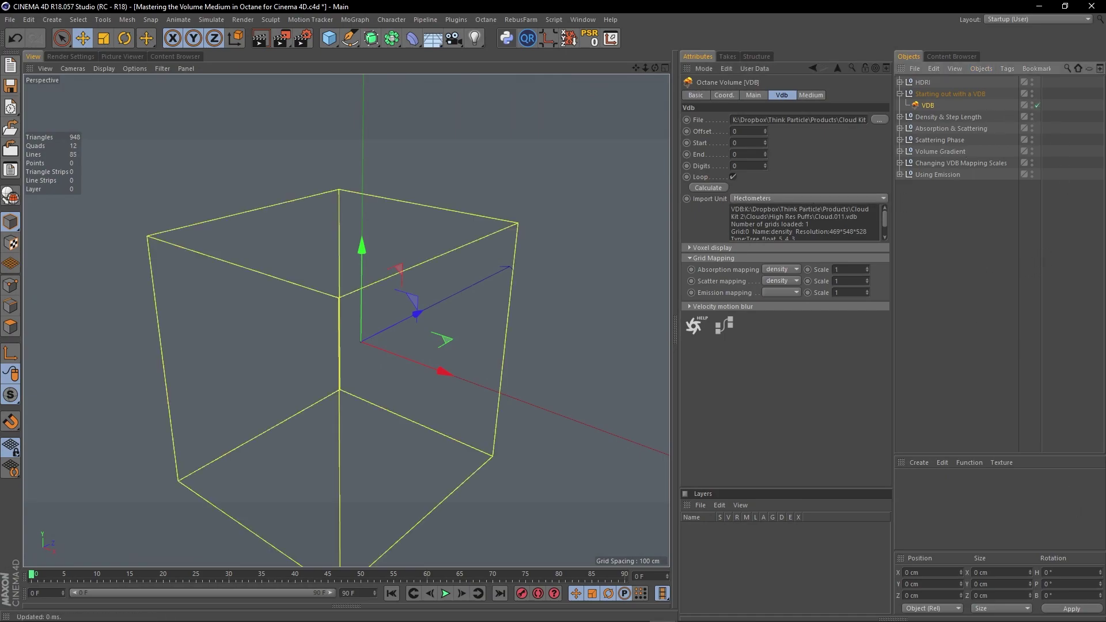
key("alt+Tab")
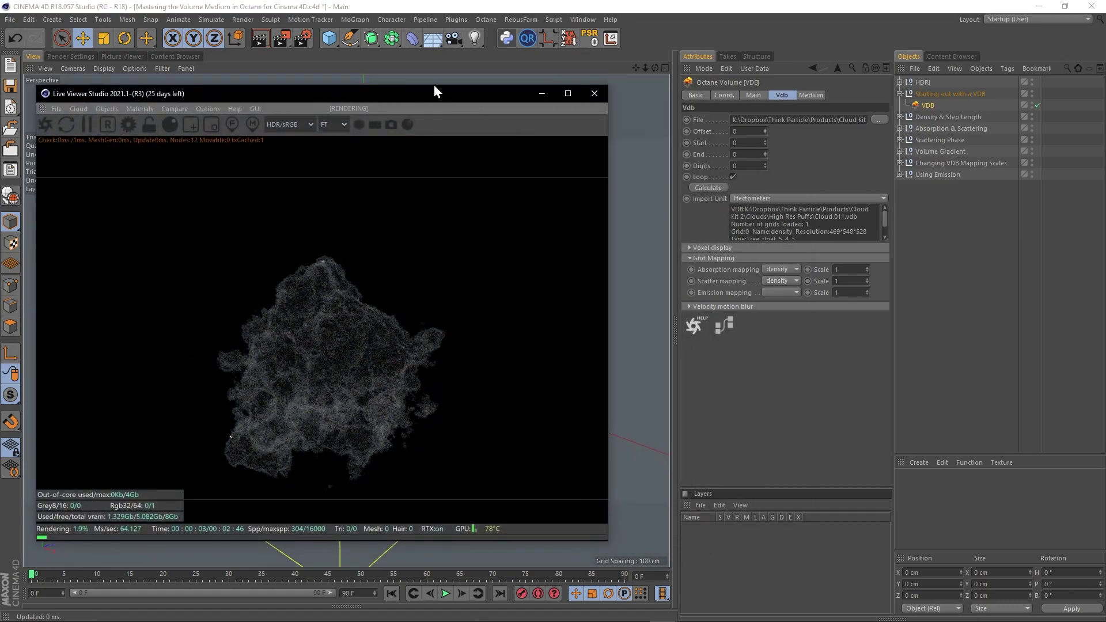
left_click_drag(420, 95, 1105, 138)
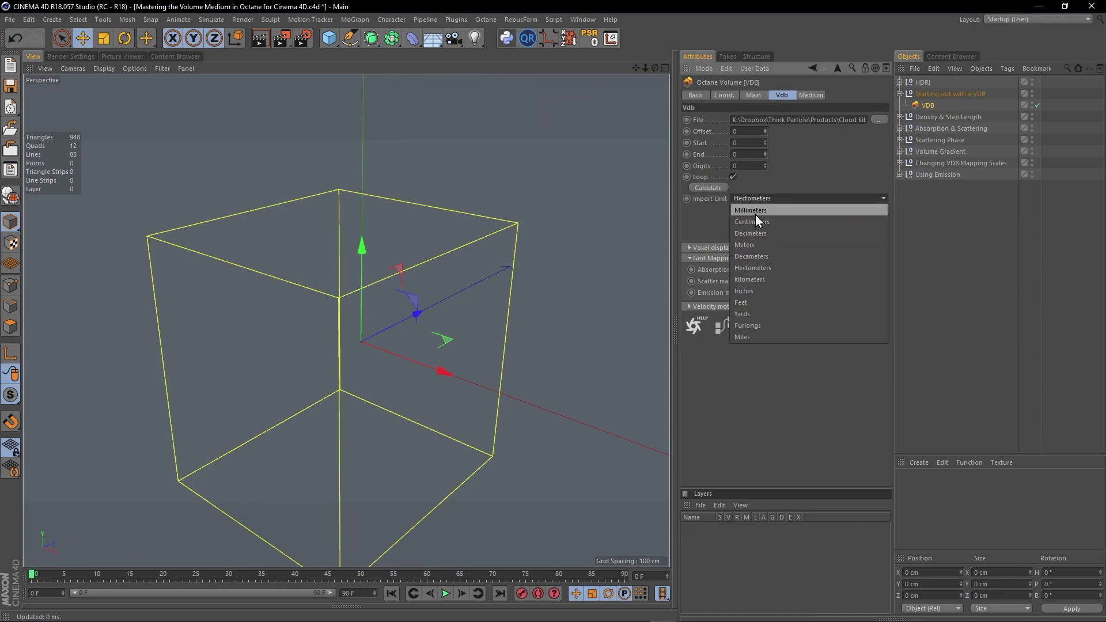
Step: Try Meters as the VDB's import unit and compare its size with a temporary default cube
left_click(759, 246)
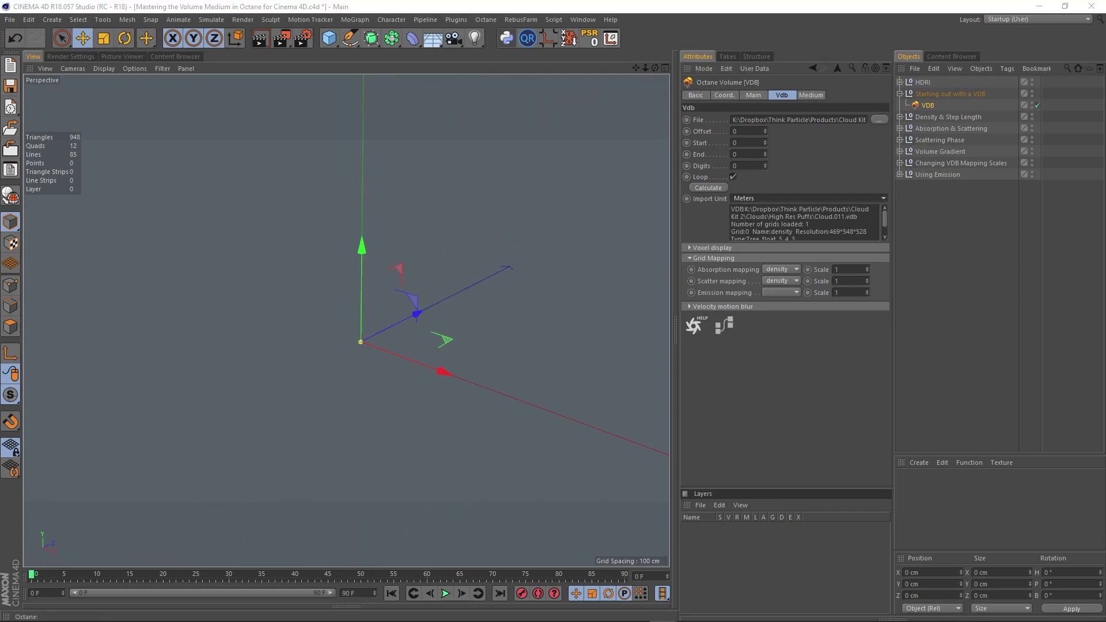
left_click(1005, 235)
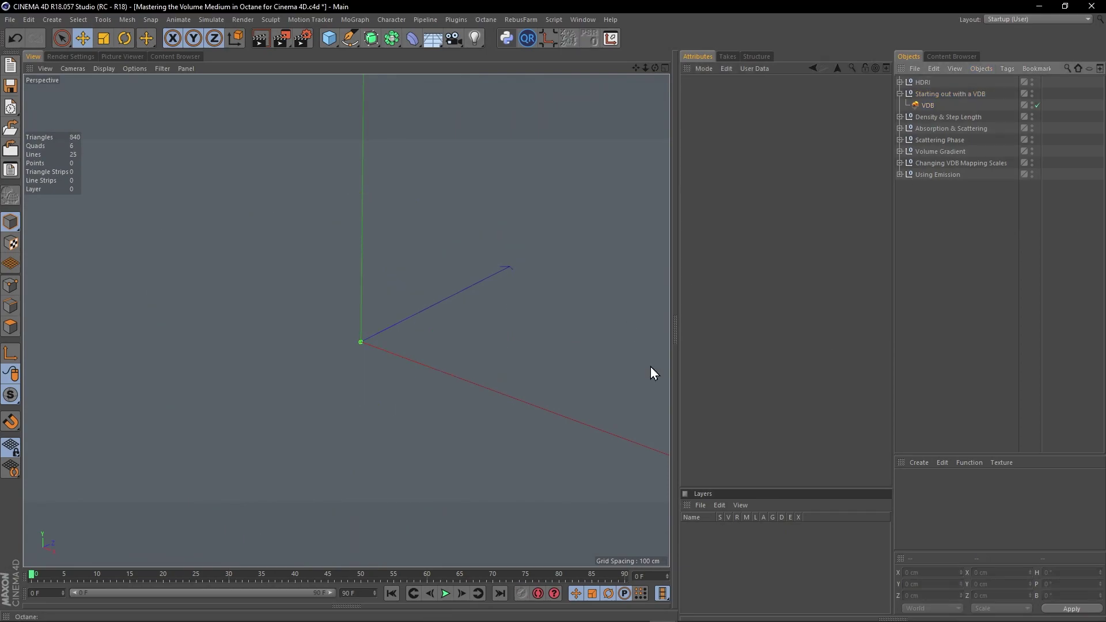
left_click(330, 42)
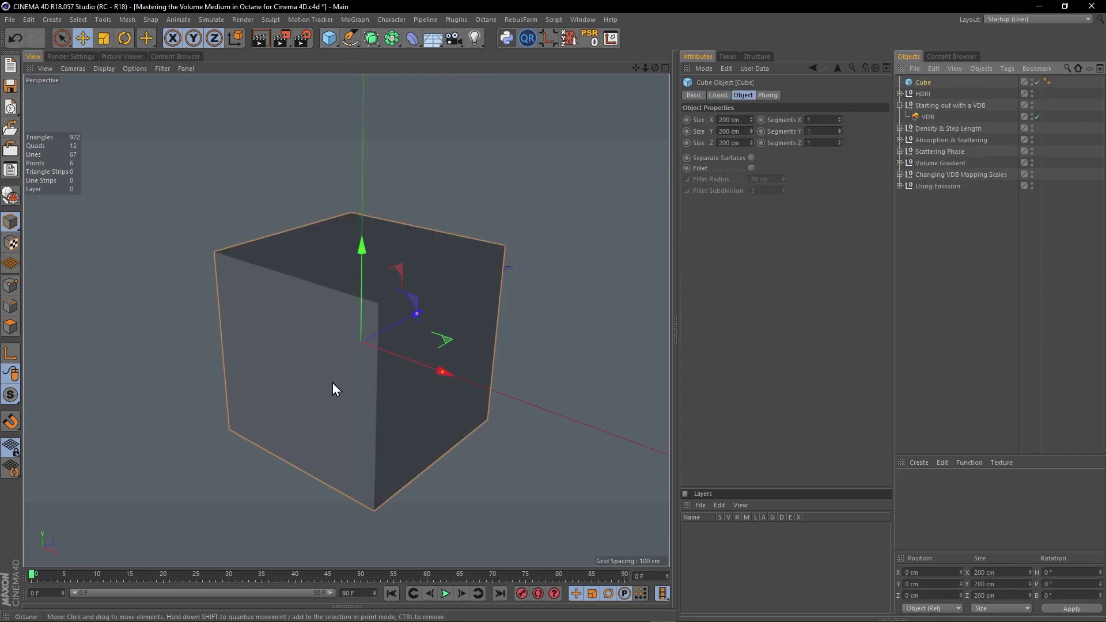
key("Delete")
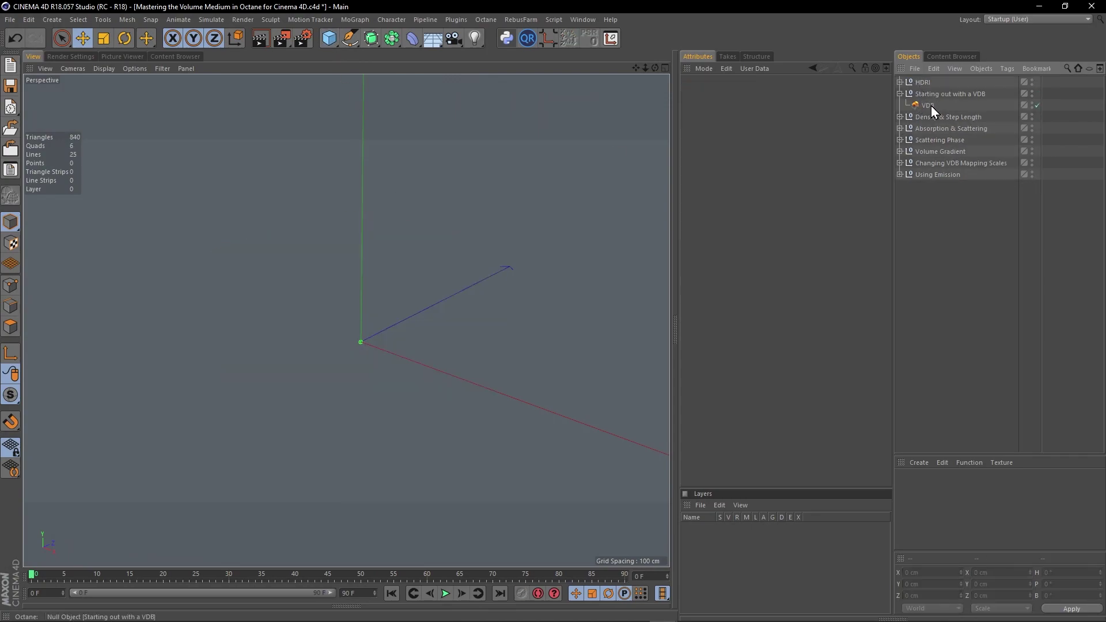
Step: Reselect the VDB object and set its import unit to Hectometers
left_click(930, 106)
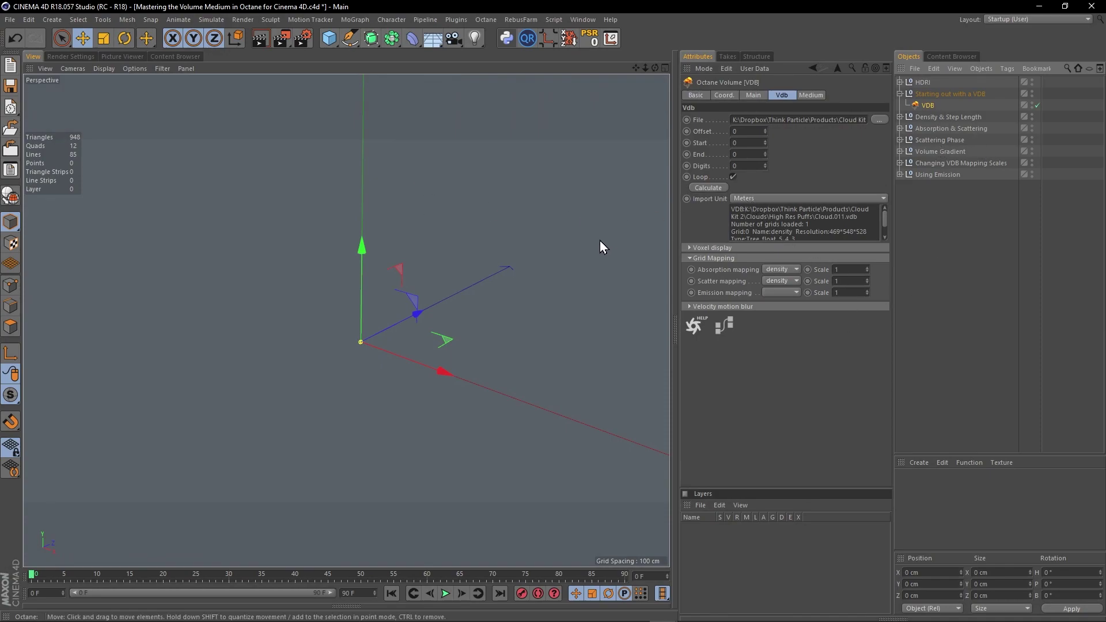
left_click(745, 198)
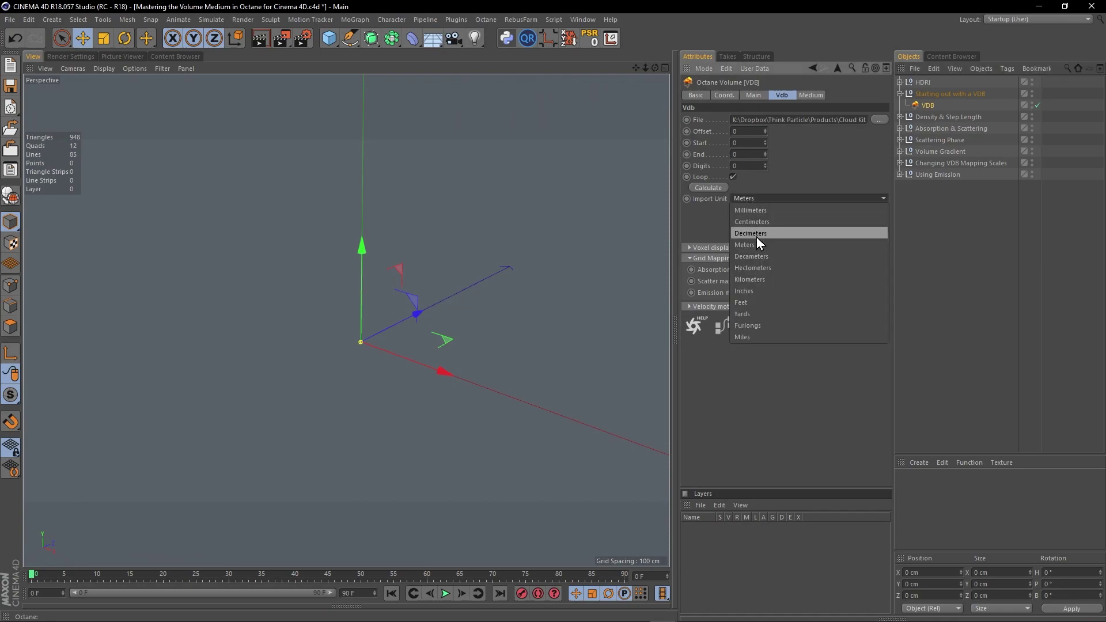
left_click(753, 269)
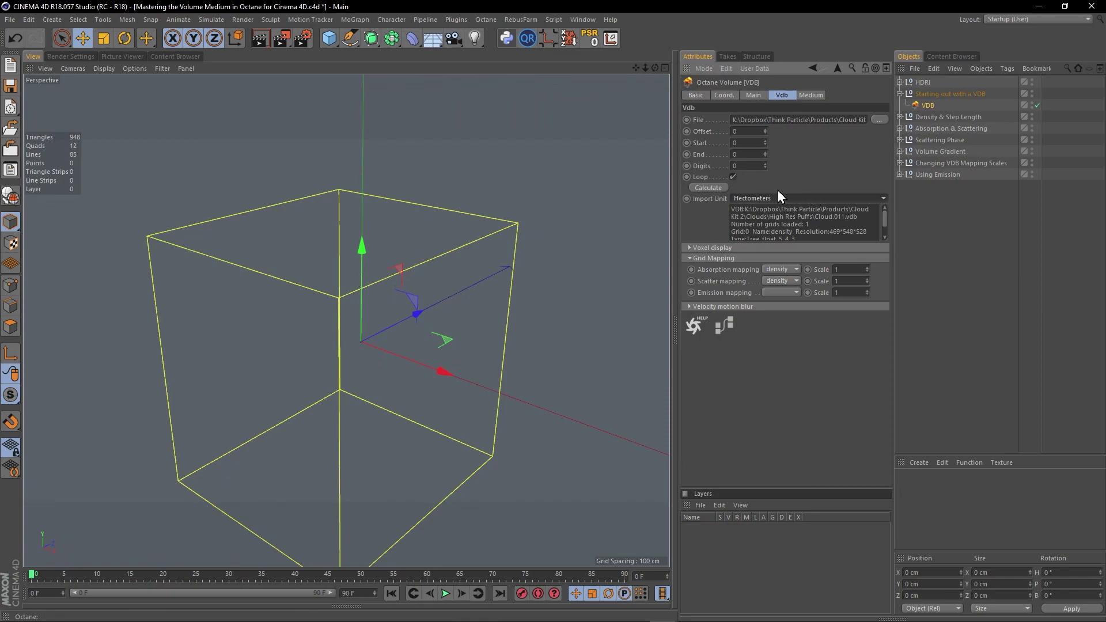
left_click(762, 198)
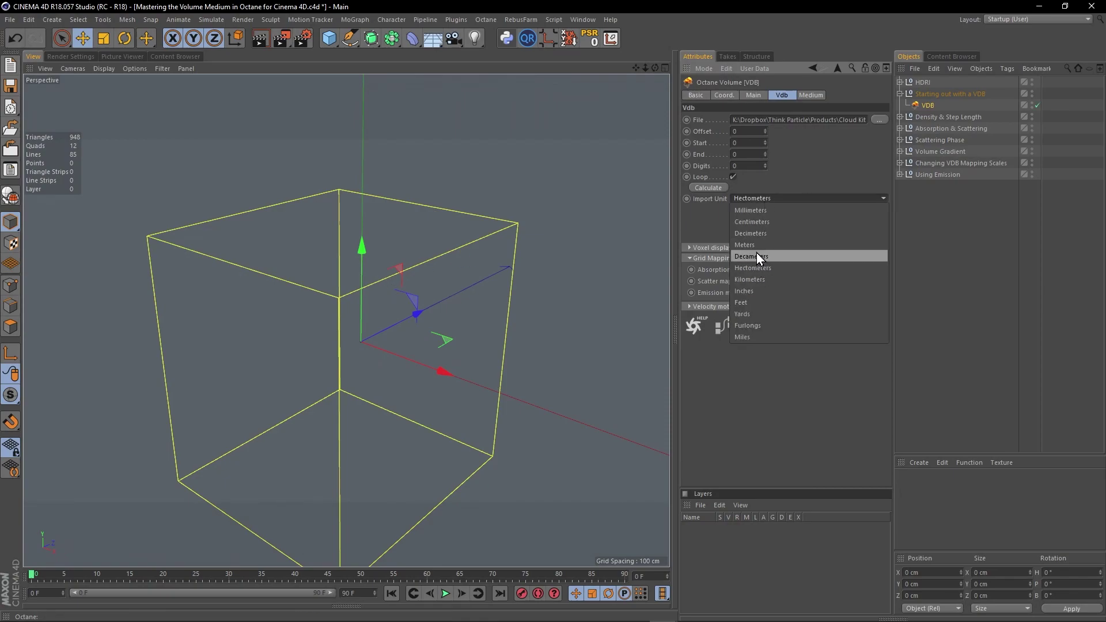
left_click(766, 269)
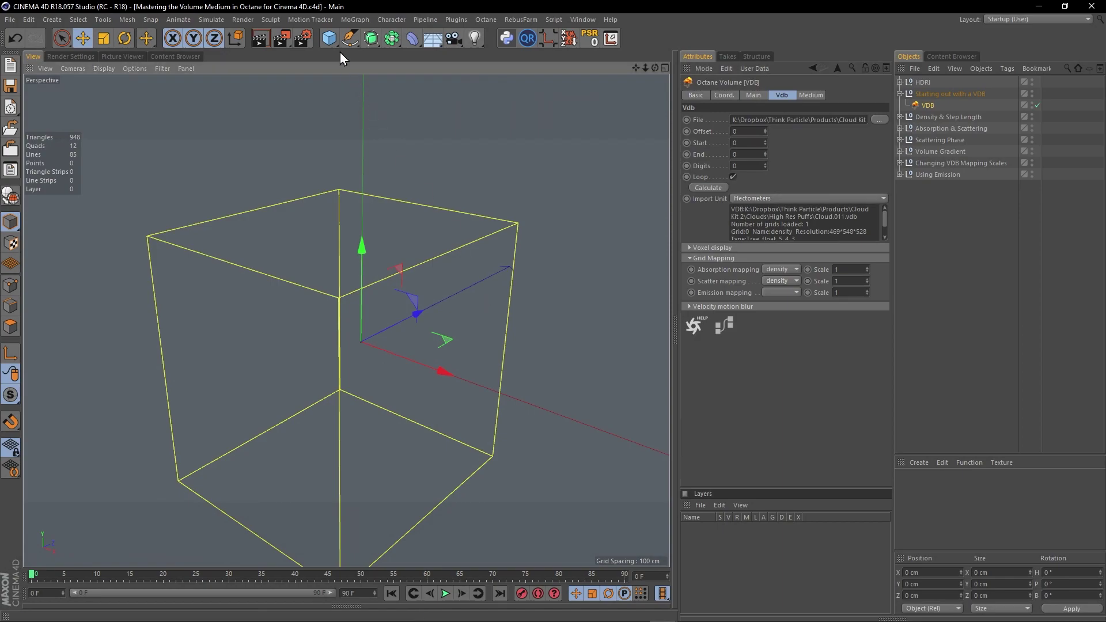
Step: Add a default cube to compare its size with the VDB's bounding box, and delete it
left_click(328, 38)
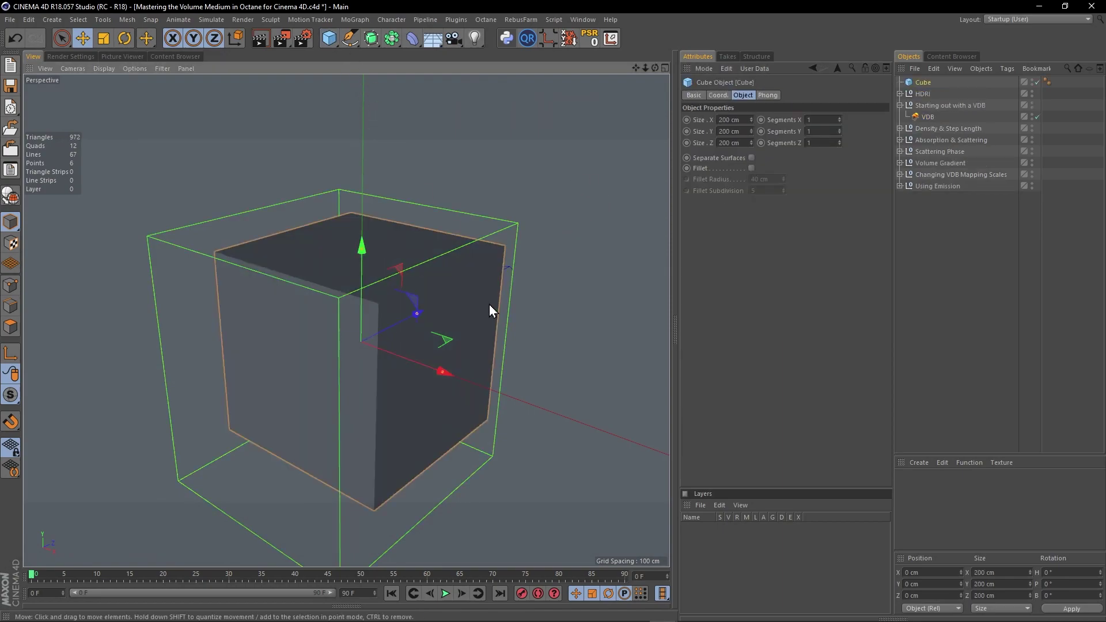
left_click(920, 83)
key("Delete")
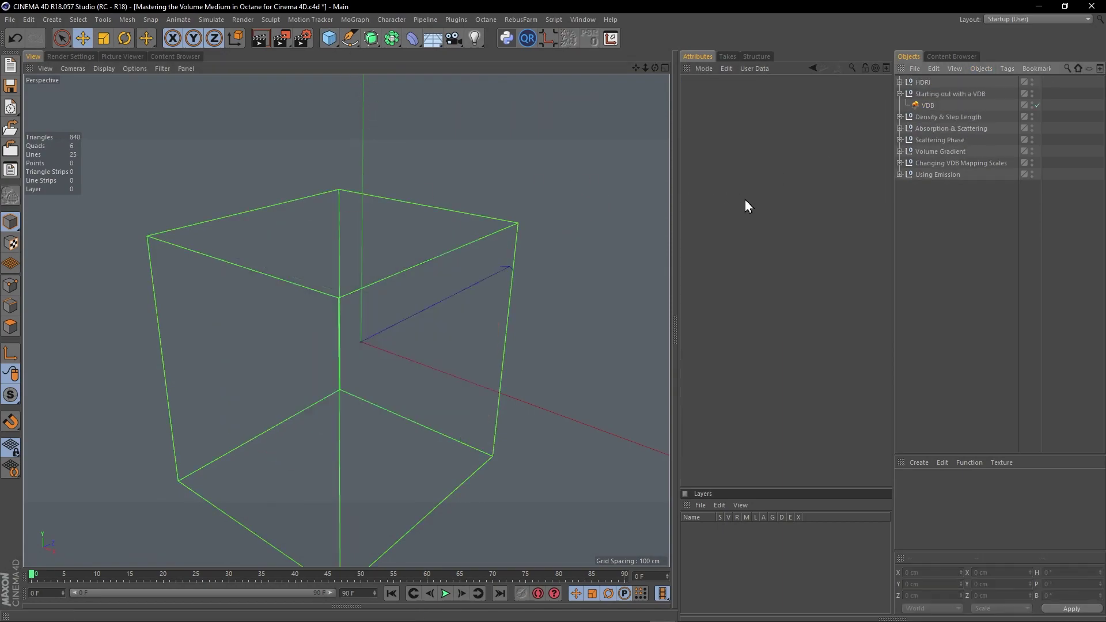
Step: Open the VDB's Medium settings and examine the RgbSpectrum colour used for absorption
left_click(925, 106)
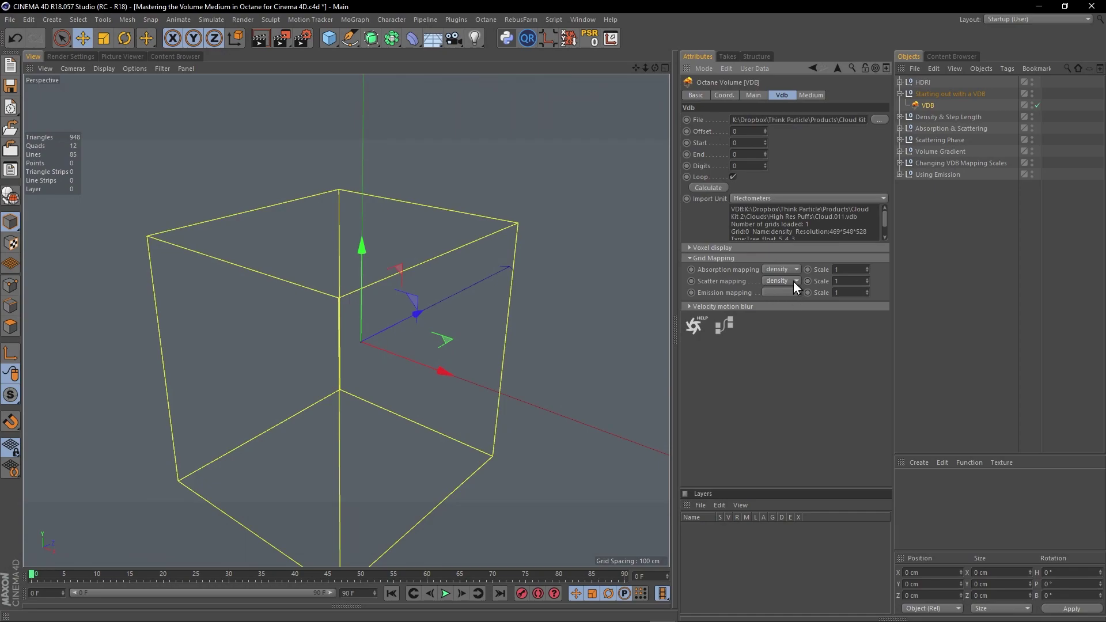
left_click(817, 95)
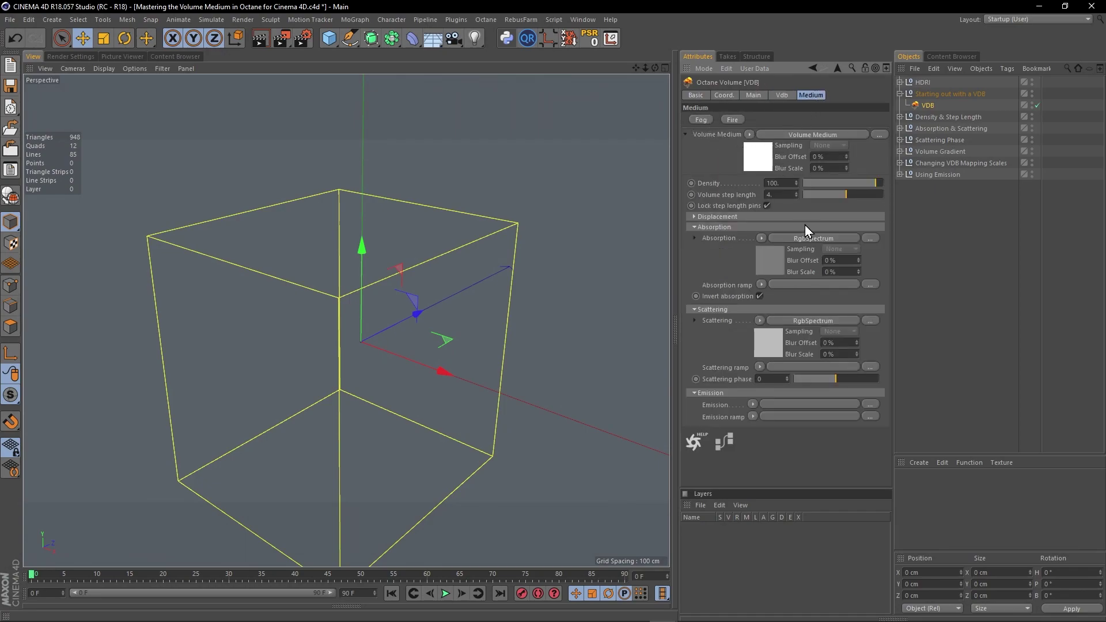
left_click(772, 262)
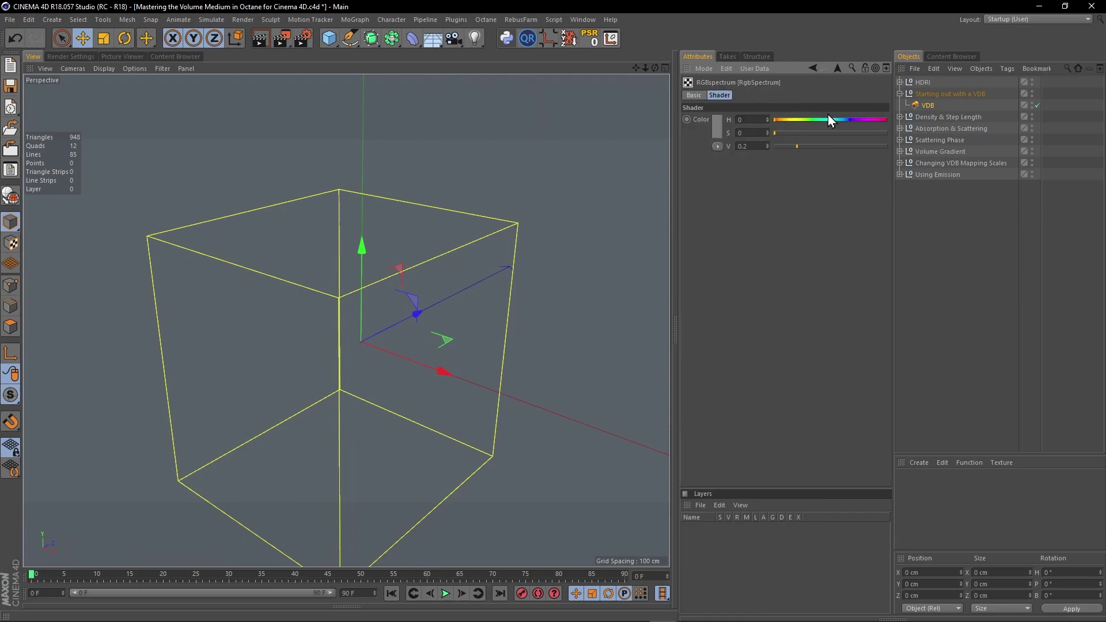
left_click(837, 68)
left_click(766, 268)
left_click(838, 69)
left_click(837, 69)
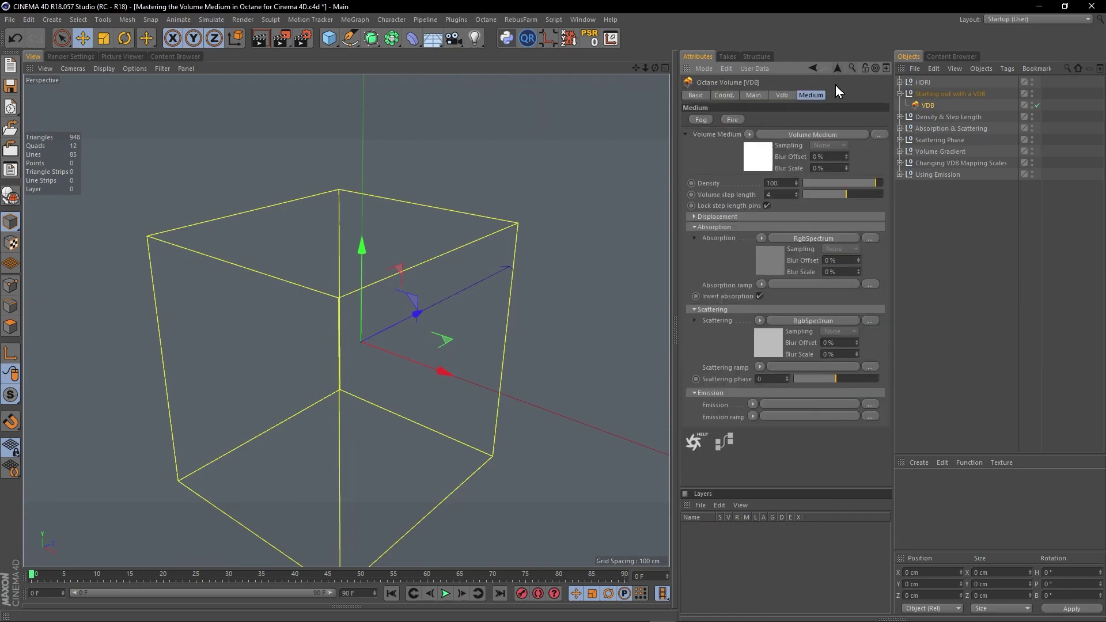
Step: Open the Volume Medium shader, examine its absorption and scattering colours, and collapse the Emission section
left_click(698, 123)
left_click(795, 238)
left_click(838, 69)
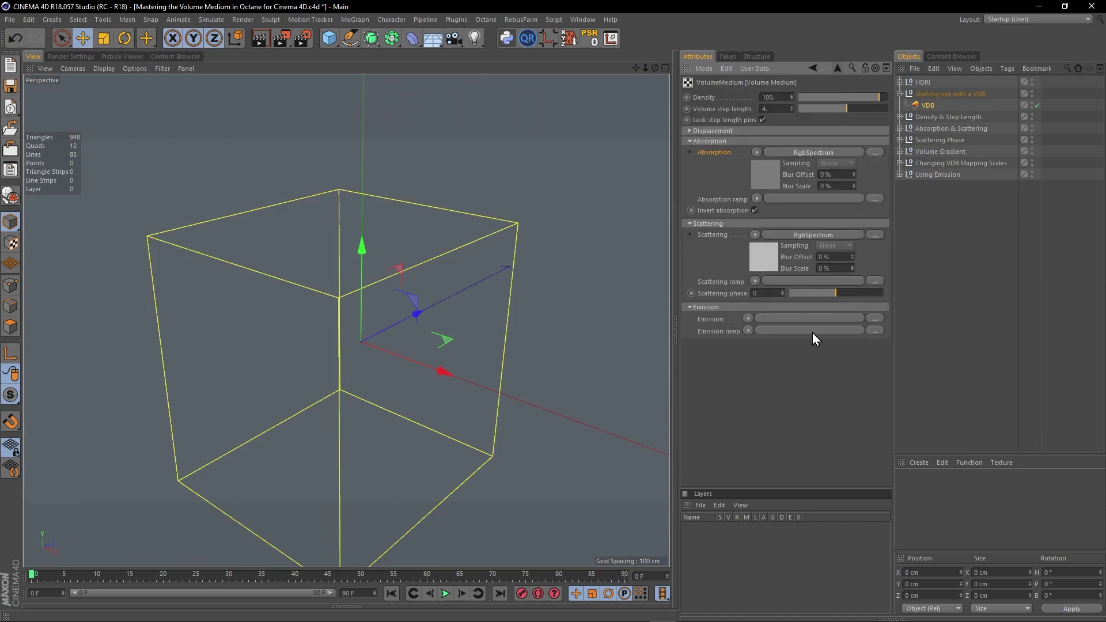
left_click(756, 257)
left_click(837, 68)
left_click(691, 307)
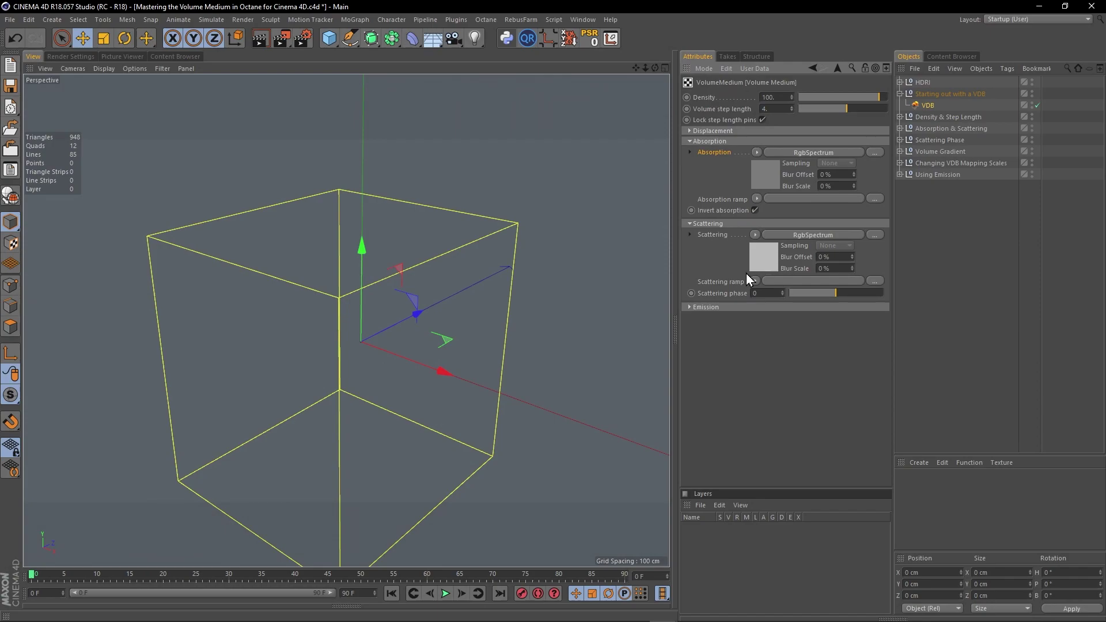
Step: Reselect the VDB, reopen its Volume Medium shader, and review the Emission and Displacement sections, leaving both collapsed
key("ctrl+s")
key("space")
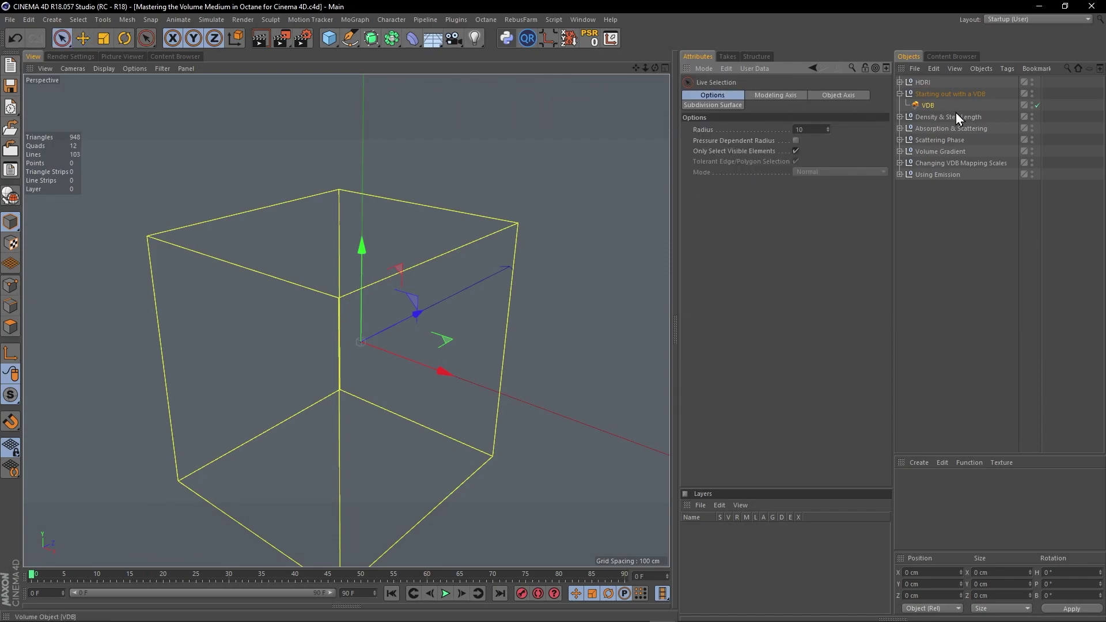
left_click(926, 105)
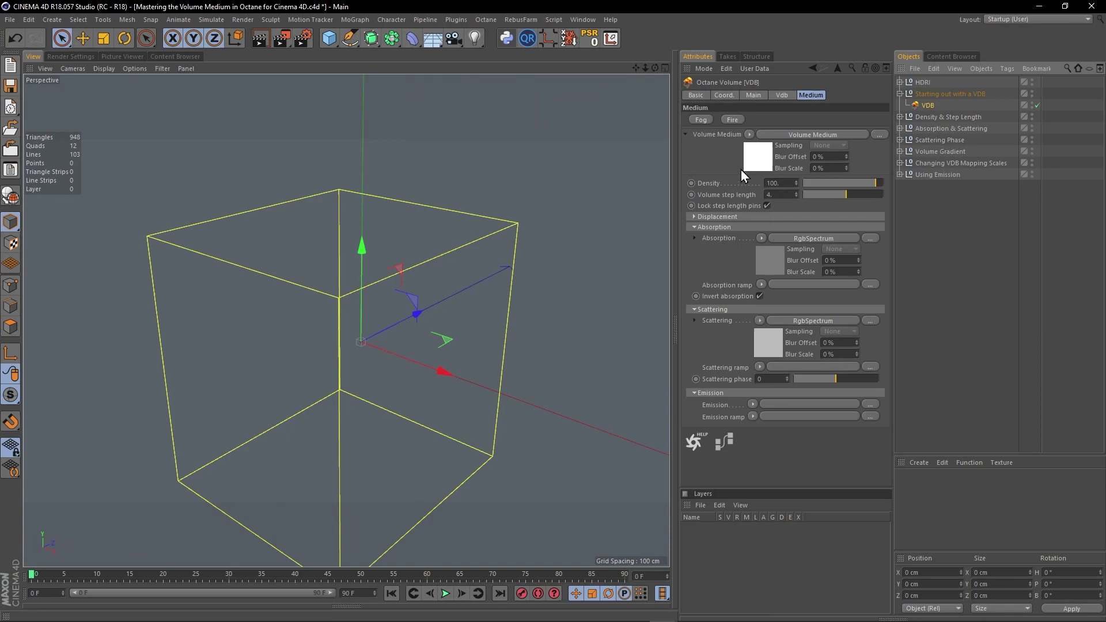
left_click(773, 135)
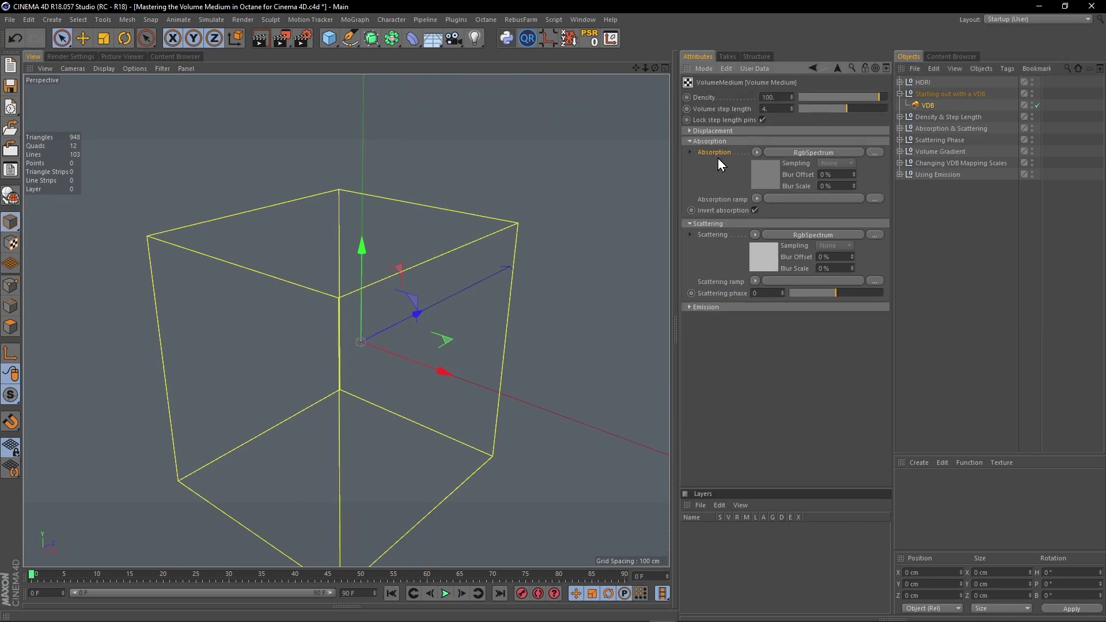
left_click(742, 306)
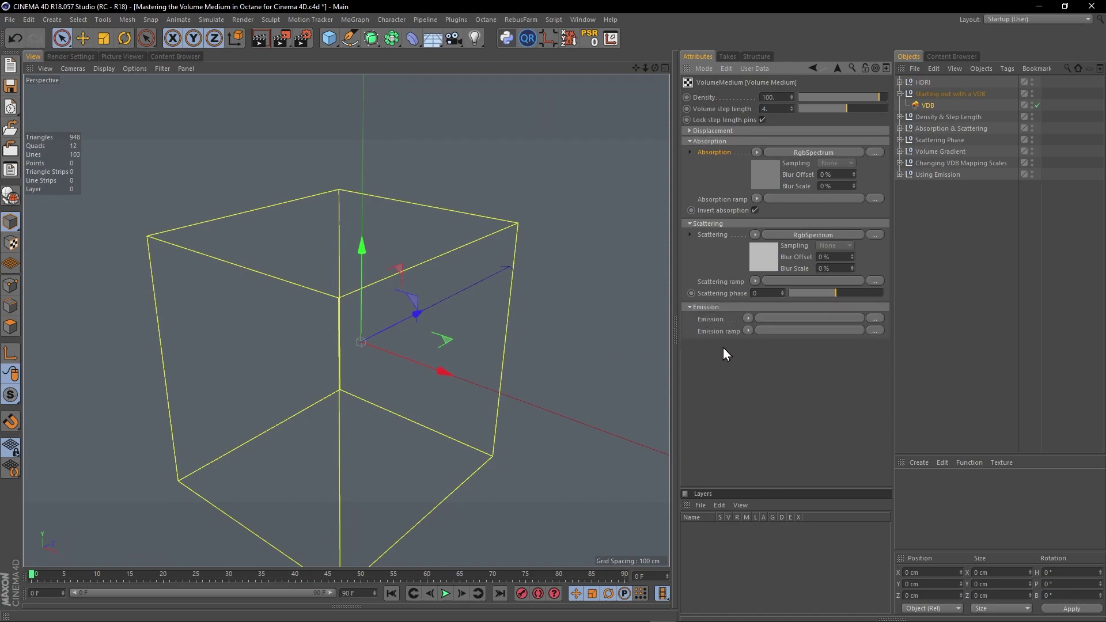
left_click(713, 306)
left_click(727, 132)
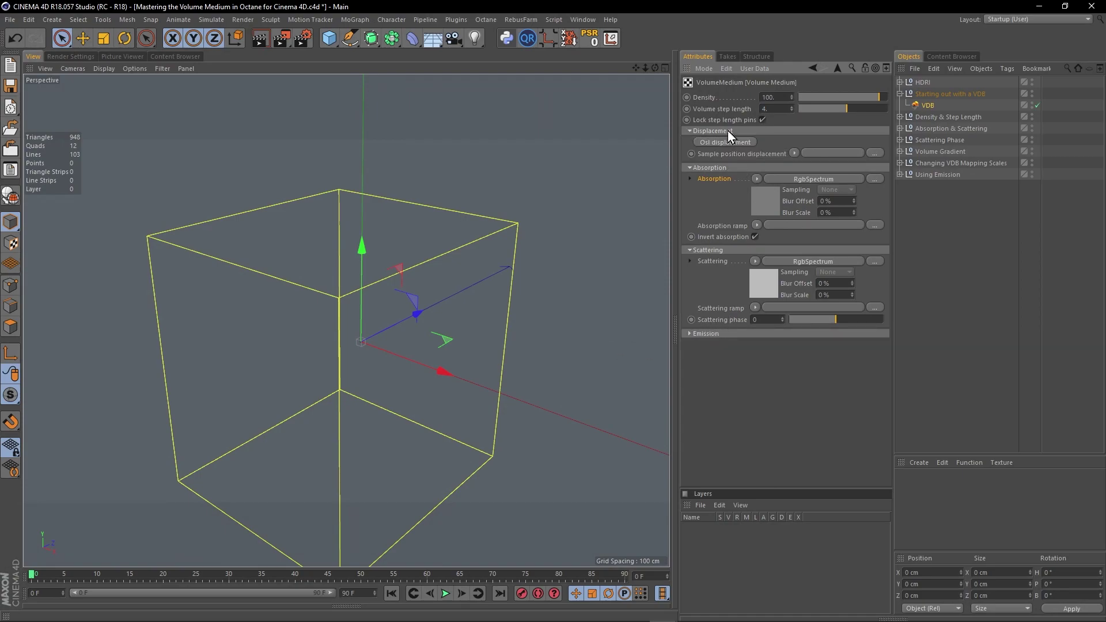
left_click(732, 133)
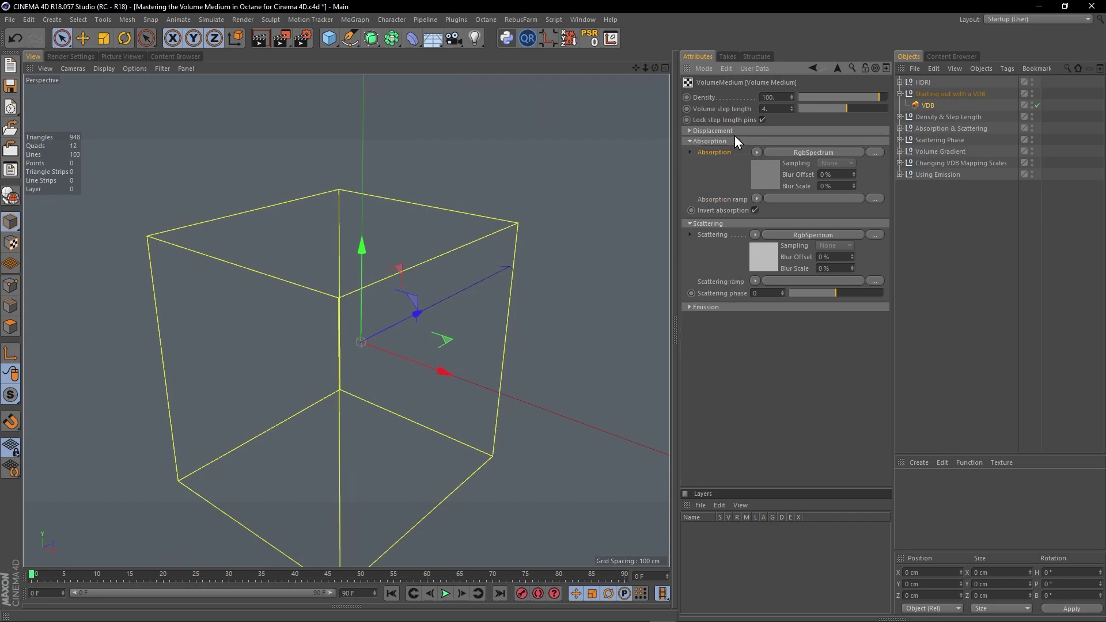
Step: Save the project, bring the Live Viewer over the viewport, and start rendering the VDB
key("ctrl+s")
middle_click_drag(438, 333, 468, 284, "alt")
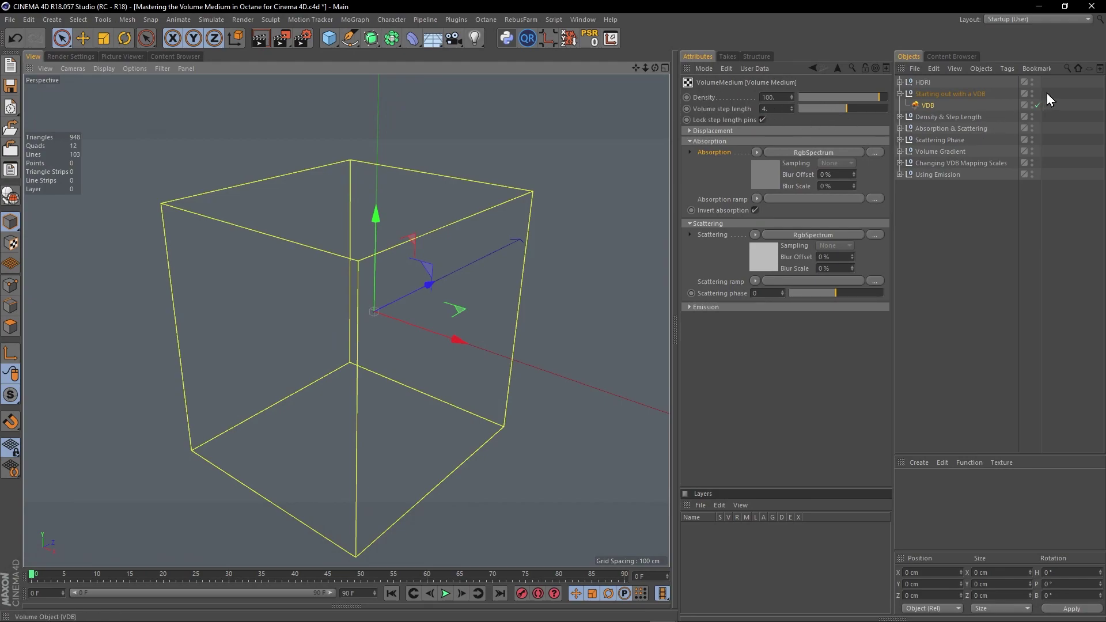
left_click_drag(1105, 190, 176, 115)
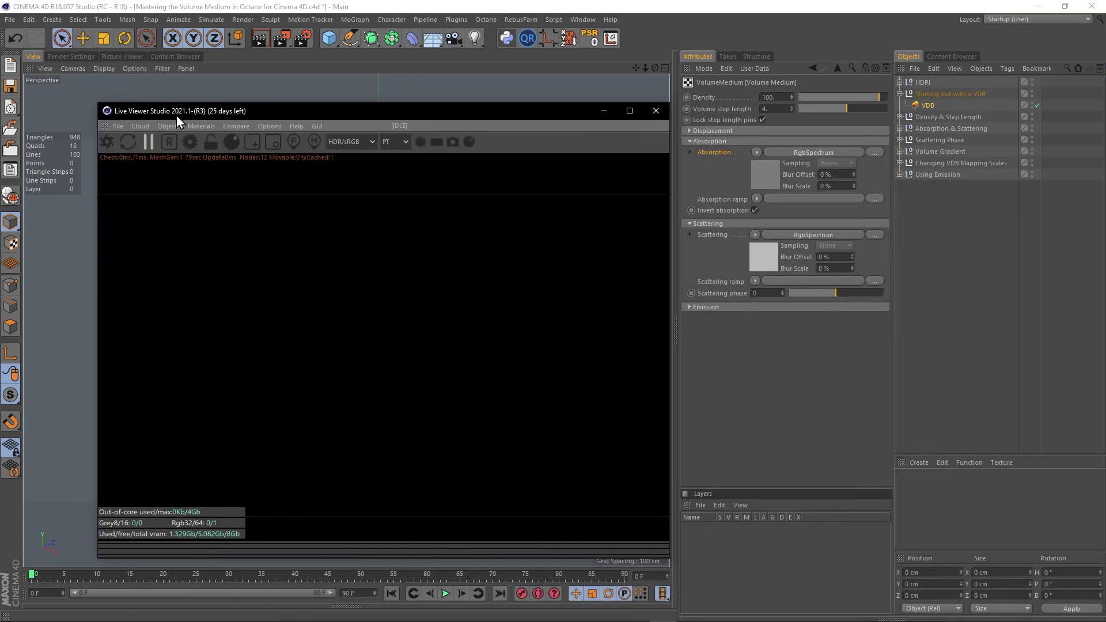
left_click(107, 141)
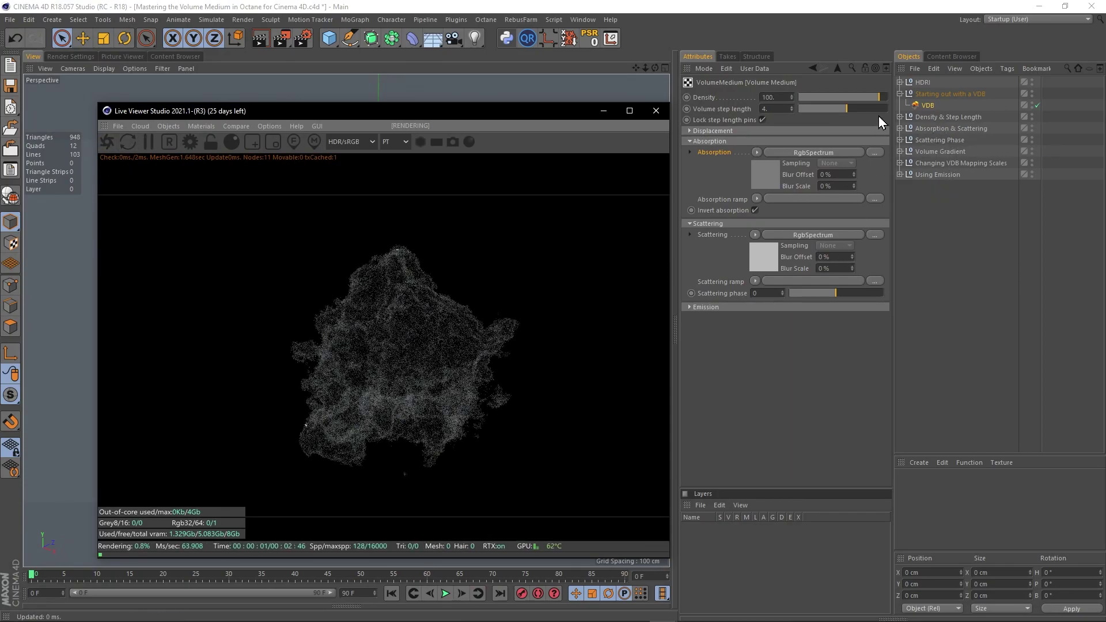
Step: Expand the HDRI group, inspect the HDRI's Environment Tag texture and power settings, and reselect the VDB
left_click(904, 83)
left_click(900, 83)
left_click(1046, 92)
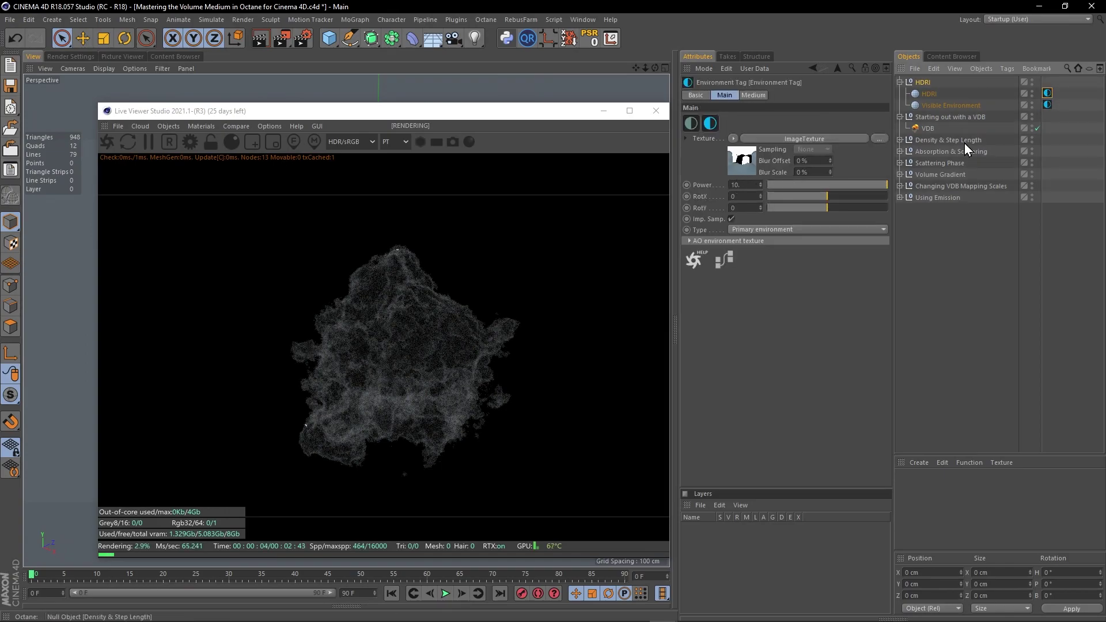
left_click(926, 130)
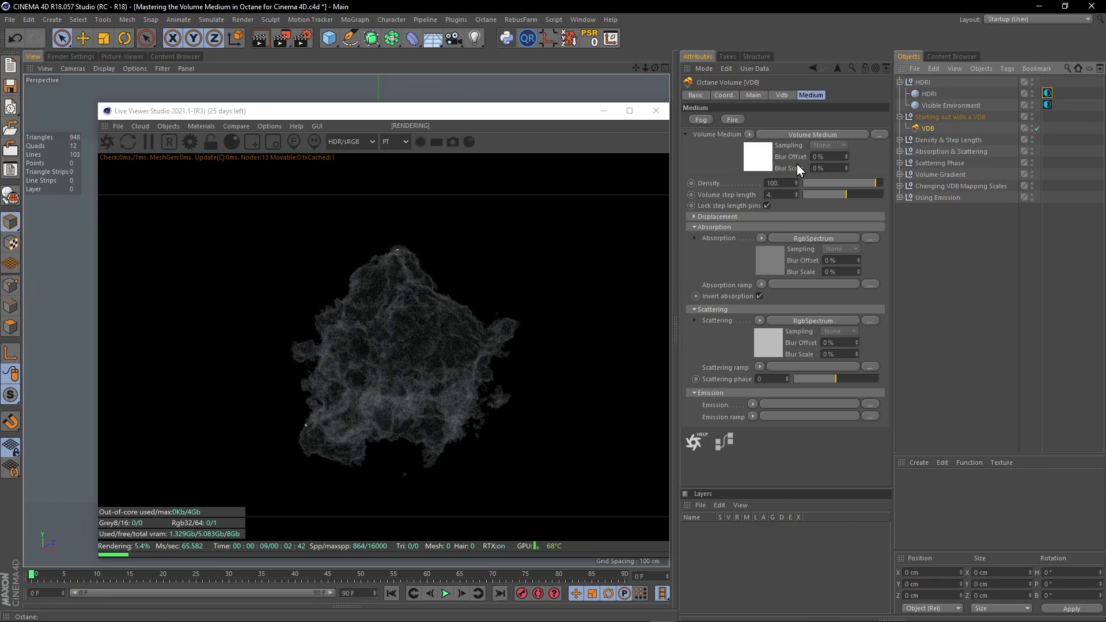
Step: Examine the rendered VDB cloud from several angles alongside its Medium settings
left_click_drag(430, 114, 783, 134)
left_click_drag(331, 367, 262, 367, "alt")
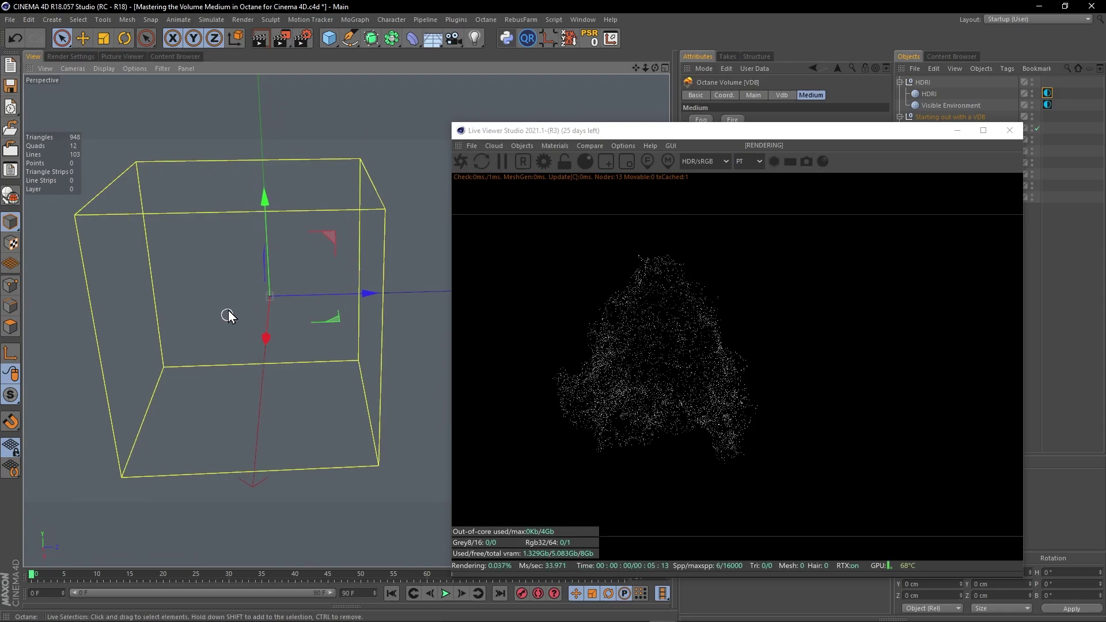
middle_click_drag(227, 309, 282, 303, "alt")
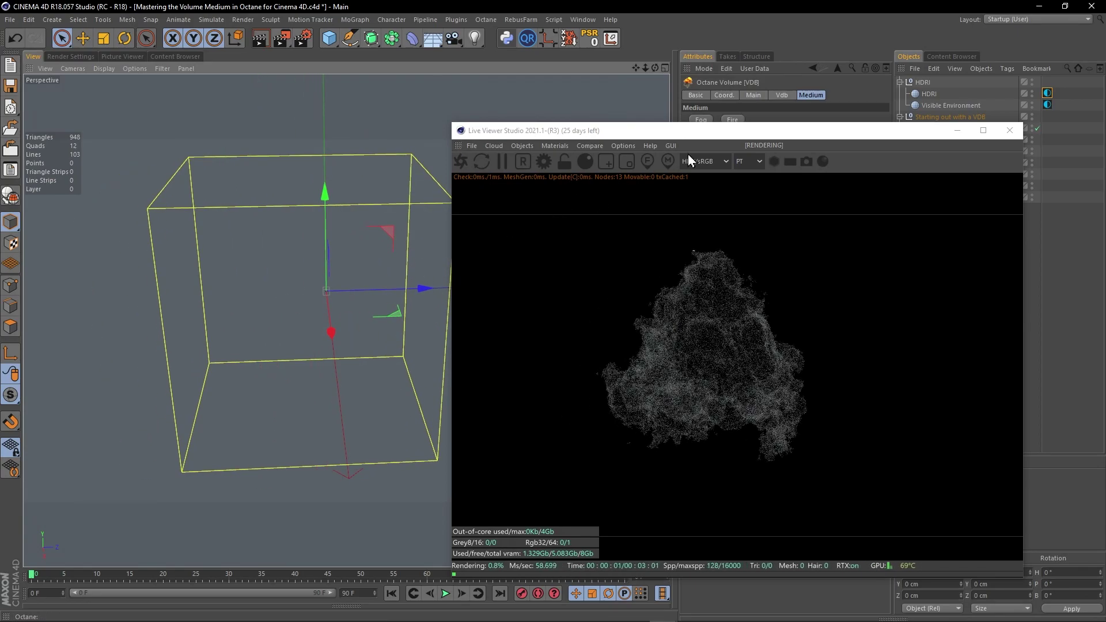
left_click_drag(687, 132, 343, 139)
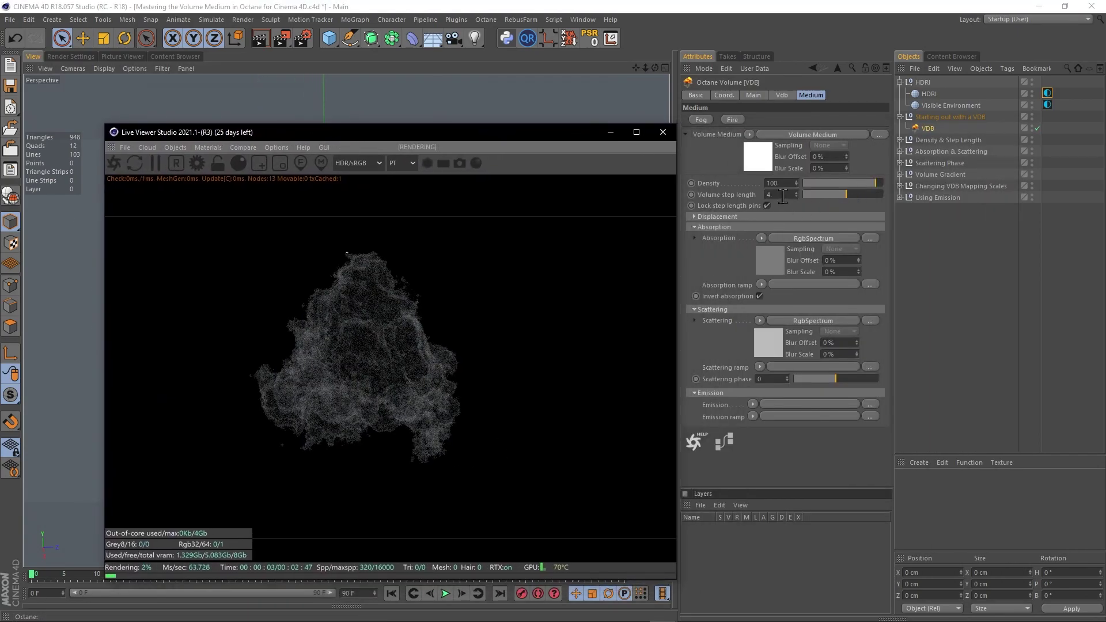
left_click_drag(509, 138, 731, 132)
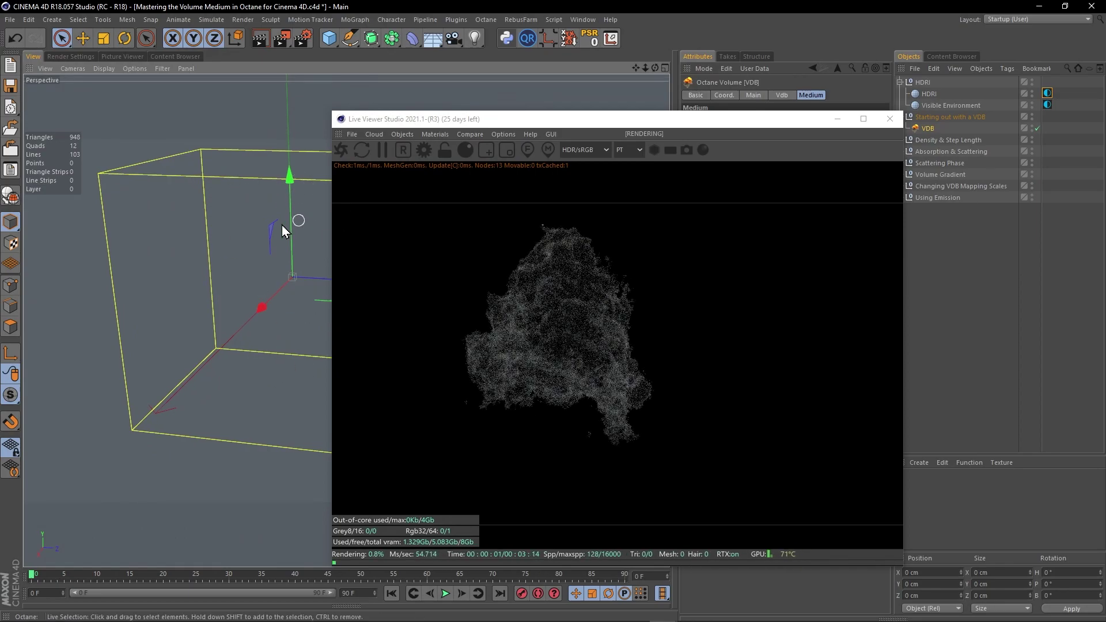
middle_click_drag(273, 226, 281, 247, "alt")
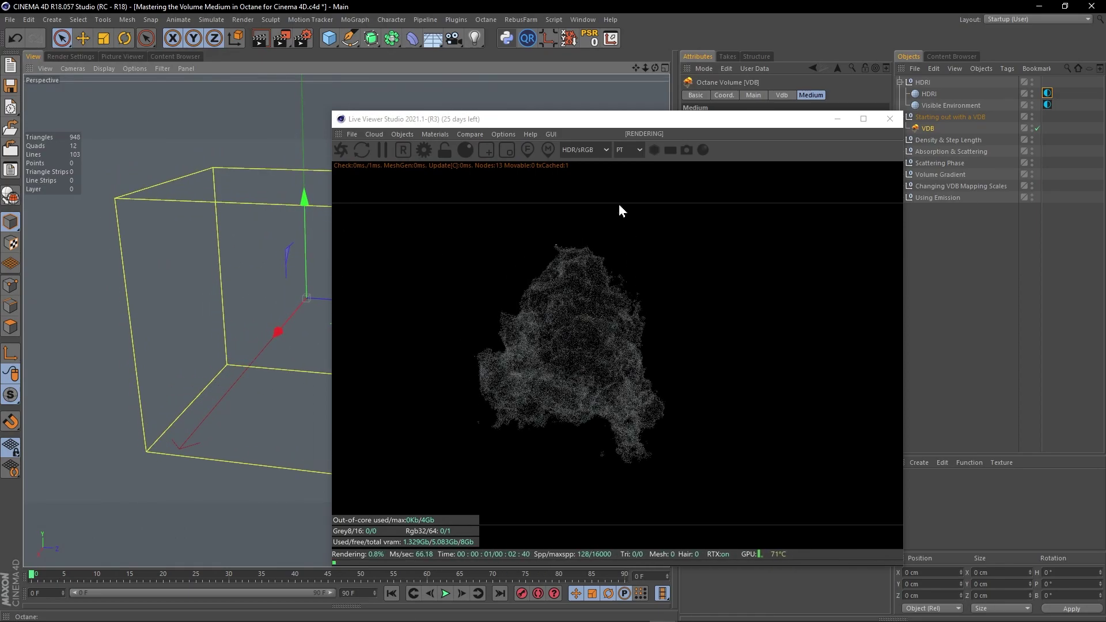
left_click_drag(585, 118, 566, 106)
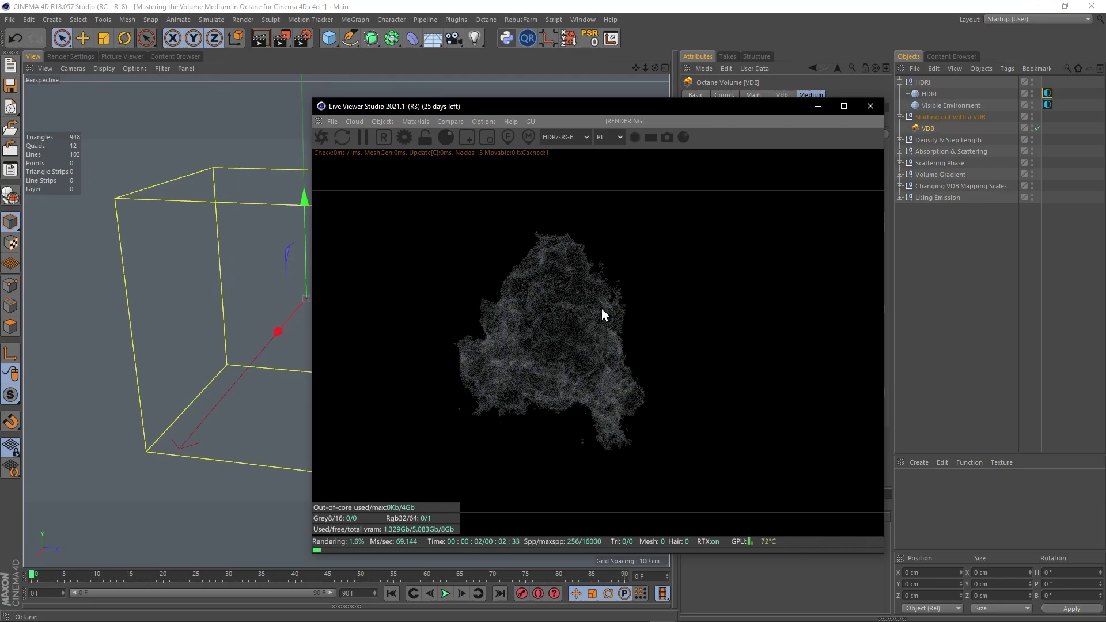
left_click_drag(617, 103, 367, 95)
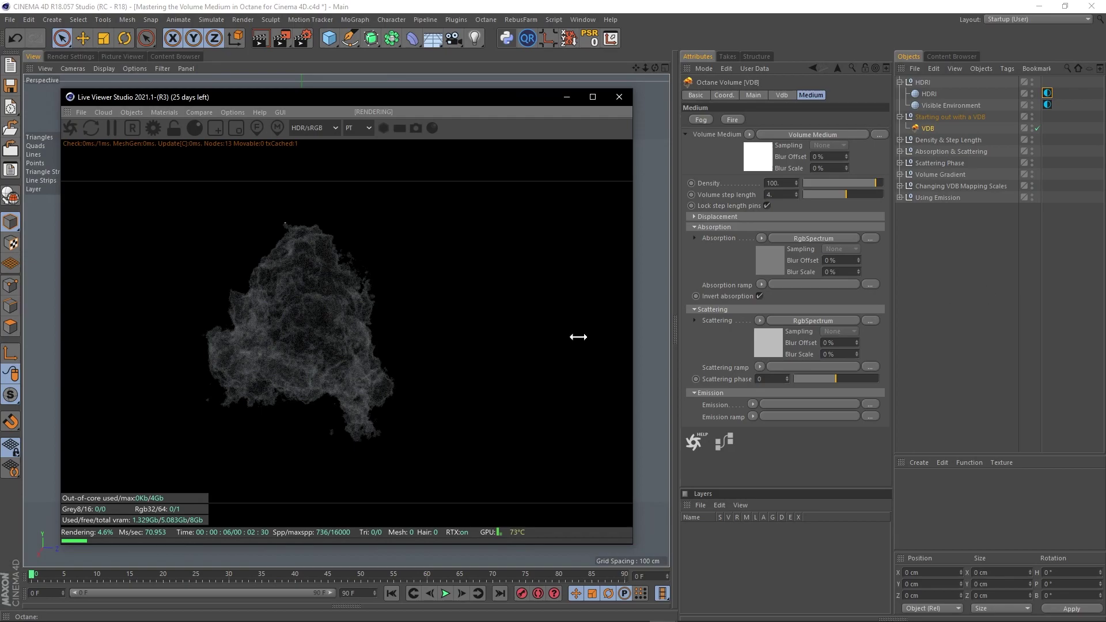
Step: Disable the VDB in the Starting out with a VDB group and enable all three VDBs under Density & Step Length
left_click(1037, 129)
left_click(900, 116)
left_click(899, 129)
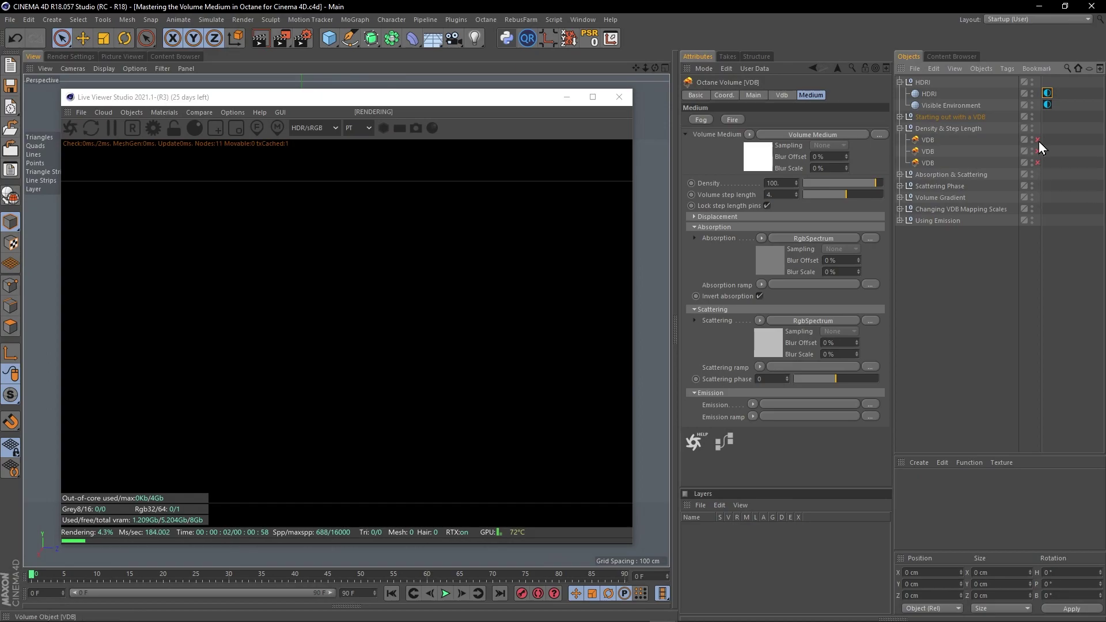
left_click(1037, 140)
left_click(1037, 151)
left_click(1037, 163)
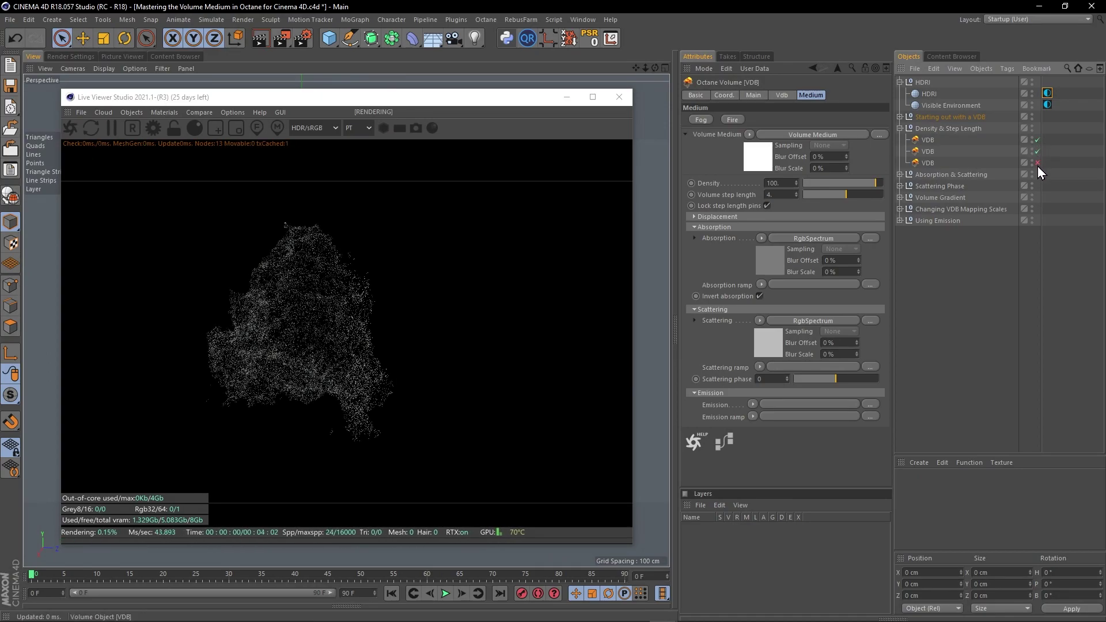
Step: Set the X position of the first VDB in the Density & Step Length group to -240 cm
left_click(425, 101)
left_click_drag(425, 101, 733, 98)
mouse_move(346, 321)
left_mouse_down("alt")
mouse_move(292, 336)
mouse_move(303, 323)
mouse_move(357, 314)
left_mouse_up("alt")
left_click_drag(746, 98, 463, 86)
left_click(936, 141)
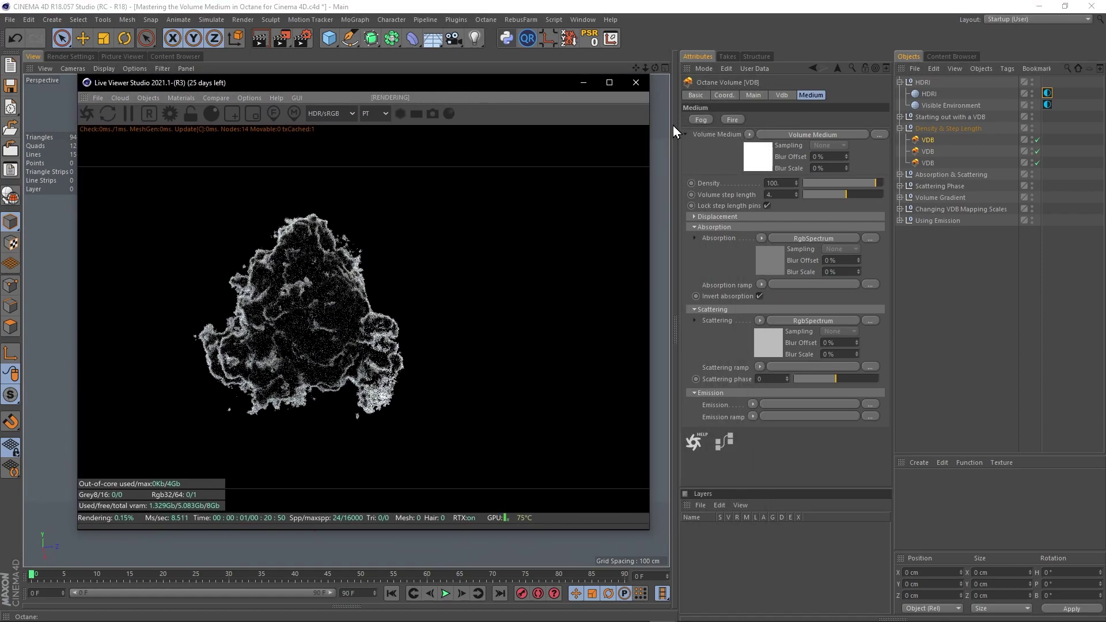
left_click(714, 96)
left_click(721, 119)
type("-240")
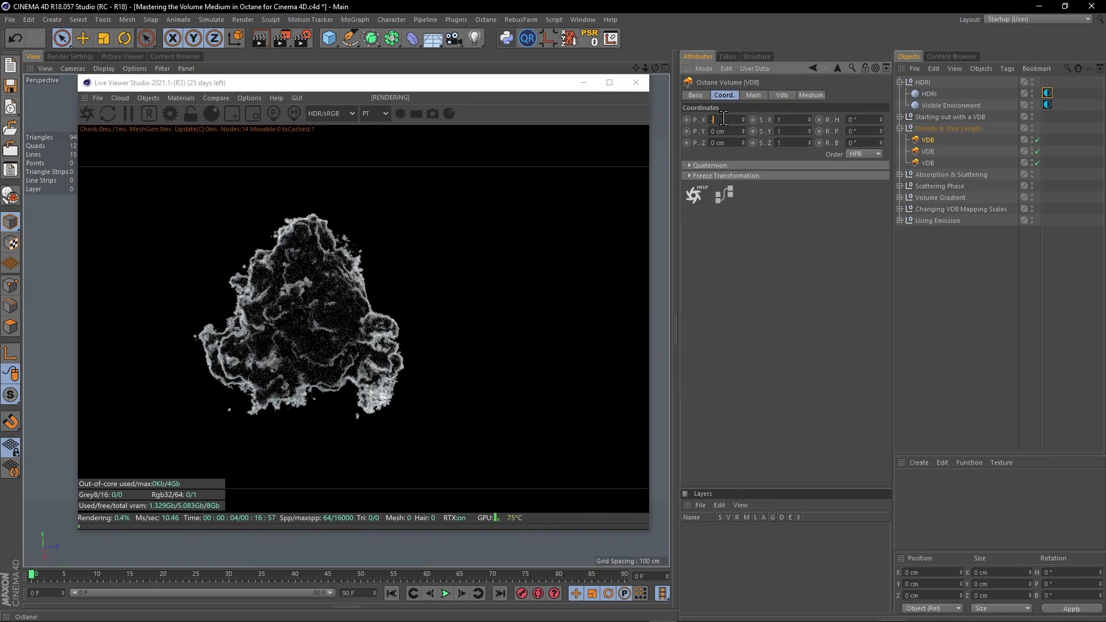
Step: Set the third VDB's X position to 240 cm, view all three clouds in the render, and clear the selection
left_click(930, 164)
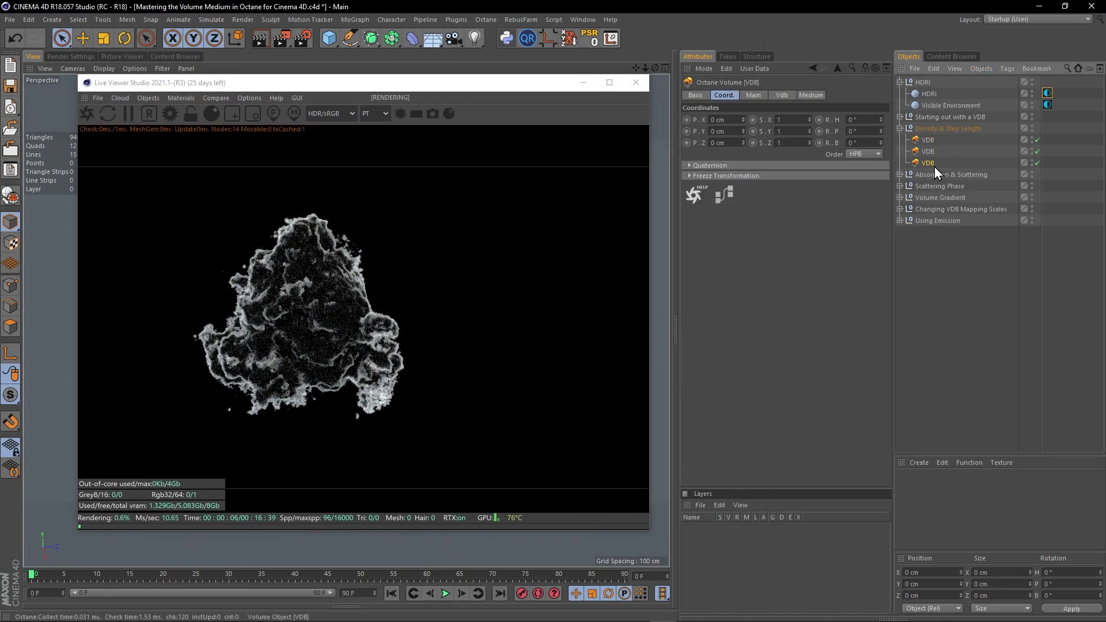
left_click(733, 119)
type("240")
key("Return")
left_click_drag(499, 82, 855, 76)
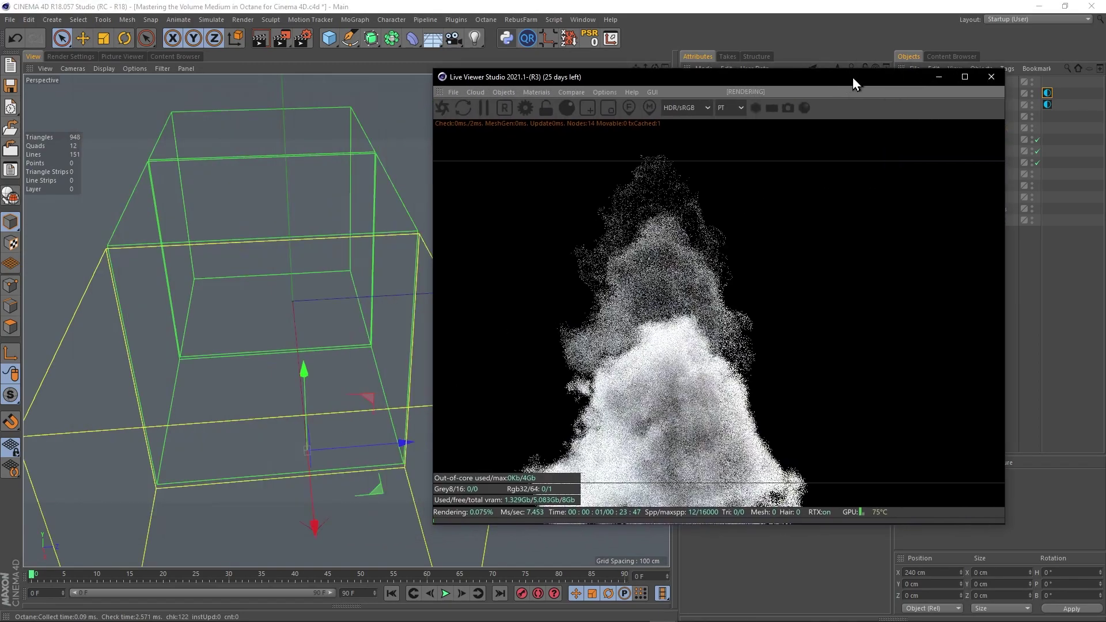
left_click_drag(249, 297, 278, 280, "alt")
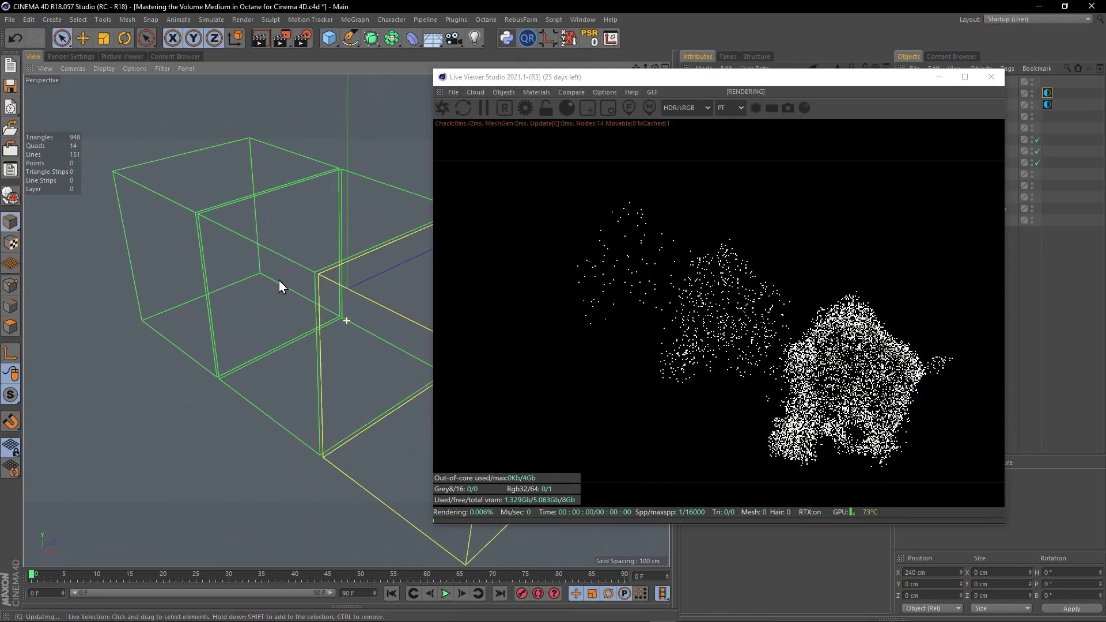
left_click_drag(625, 83, 299, 82)
left_click_drag(461, 78, 387, 72)
left_click(942, 253)
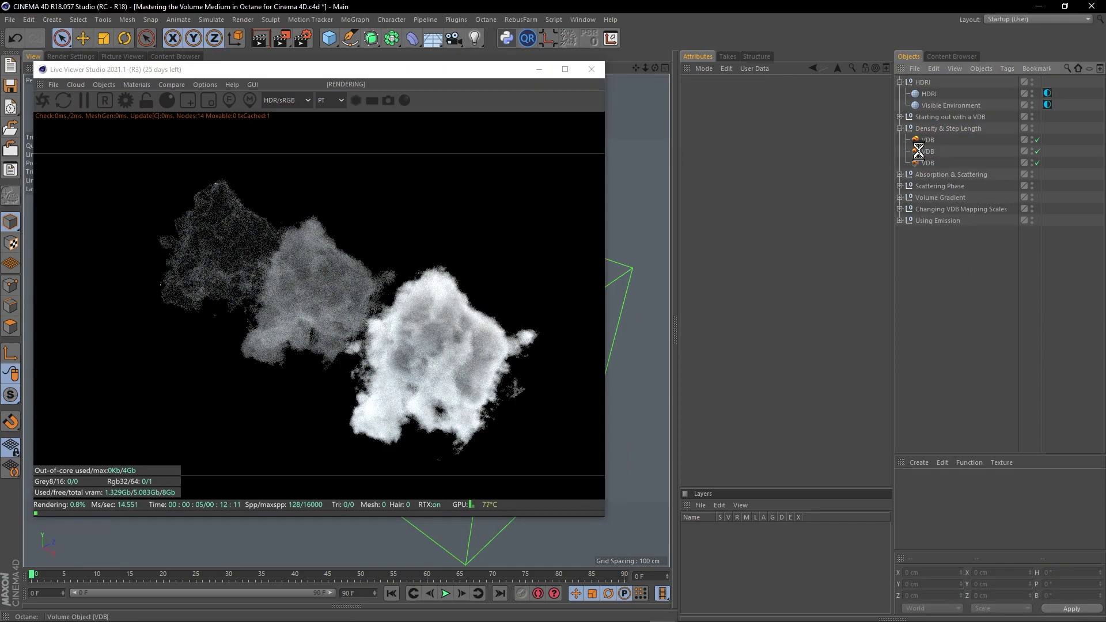
Step: Examine the first VDB's Medium settings, including the RgbSpectrum colours used for absorption and scattering
left_click(932, 138)
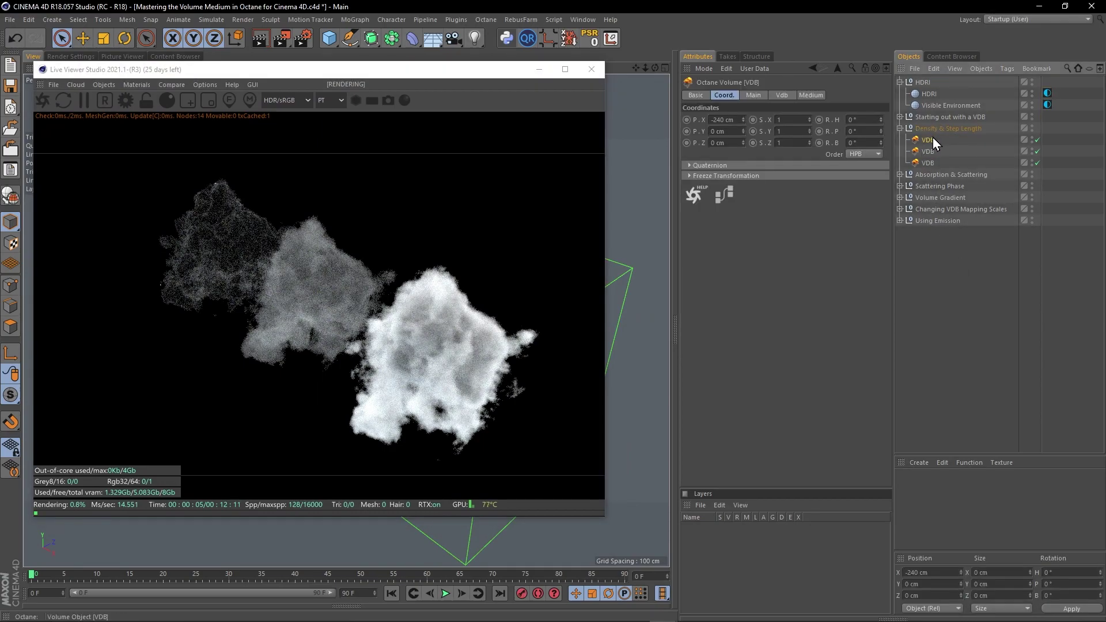
left_click(810, 95)
left_click_drag(419, 76, 678, 95)
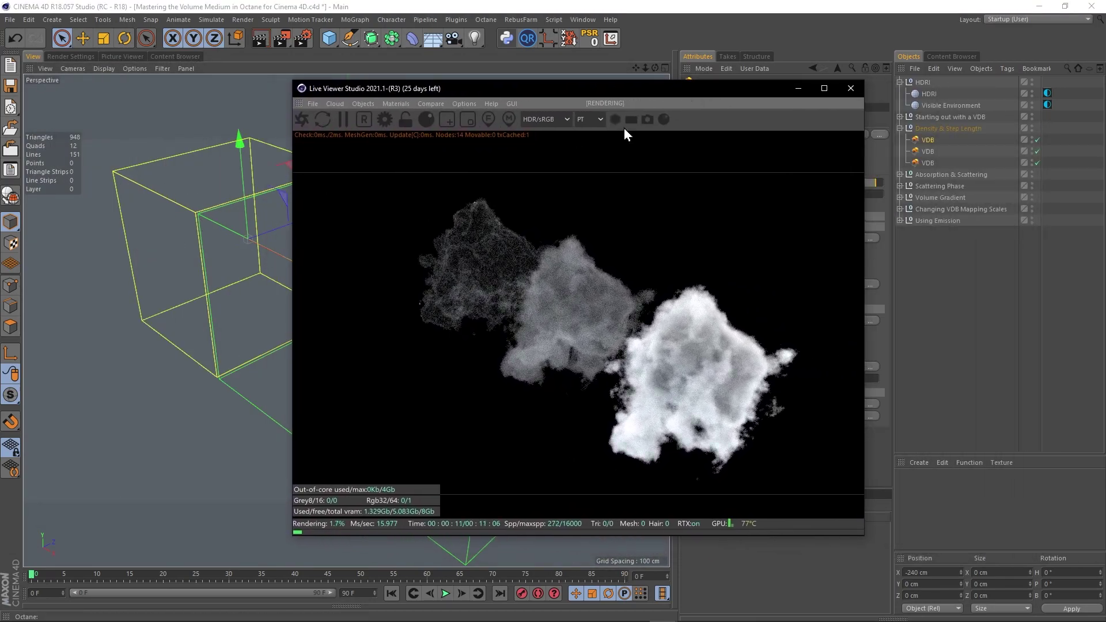
left_click_drag(600, 92, 390, 75)
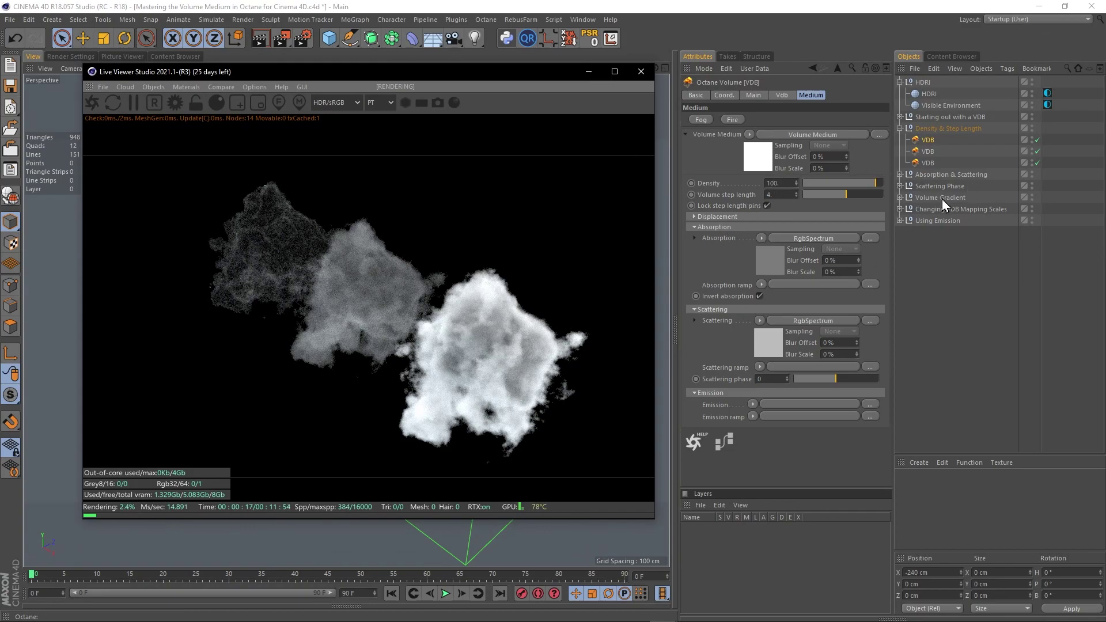
left_click(761, 271)
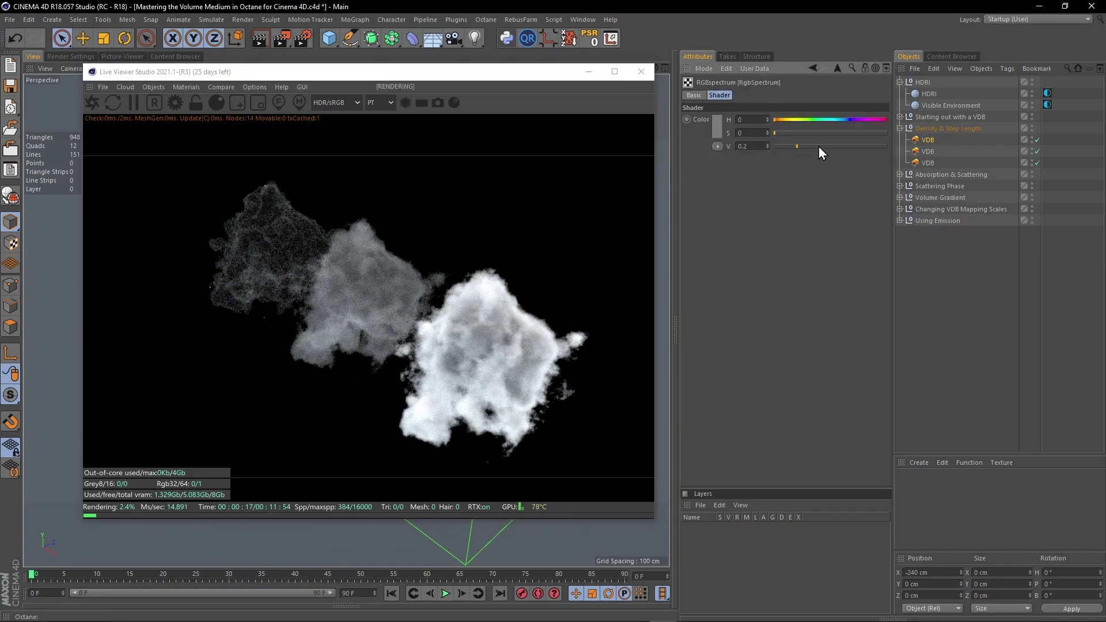
left_click(837, 70)
left_click(771, 257)
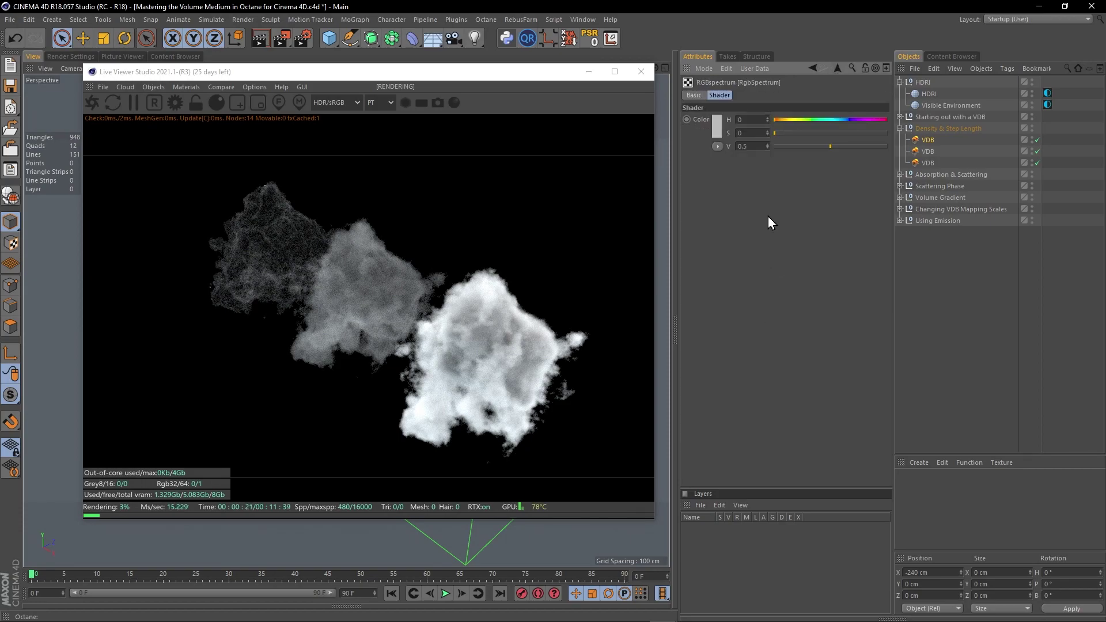
left_click(839, 69)
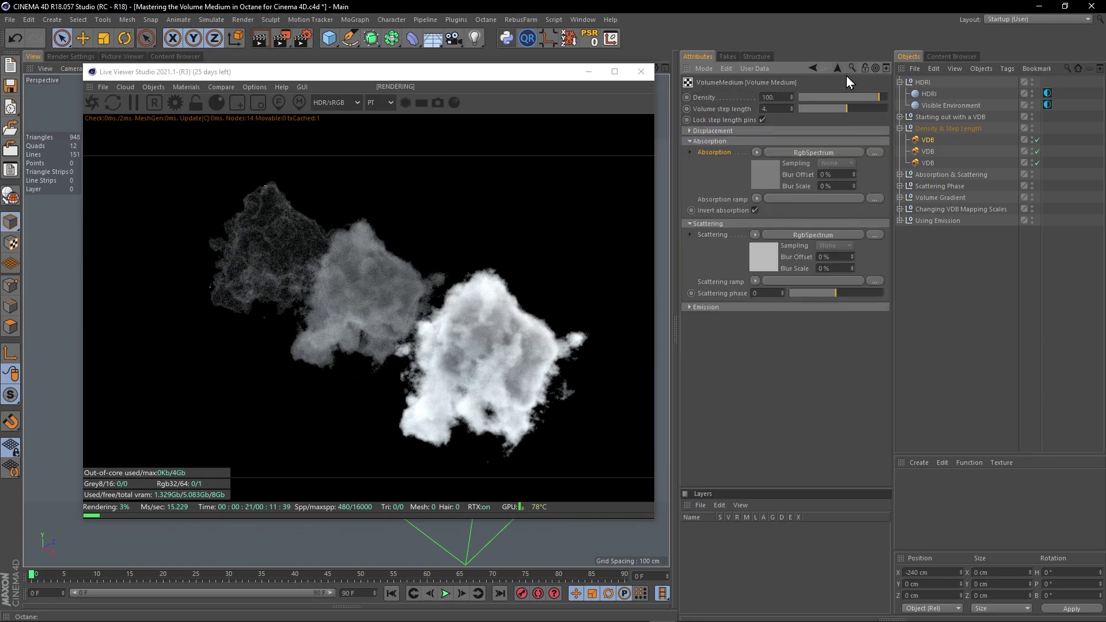
Step: Check the density and volume step length of the second and third VDBs and compare the three rendered clouds
left_click(928, 152)
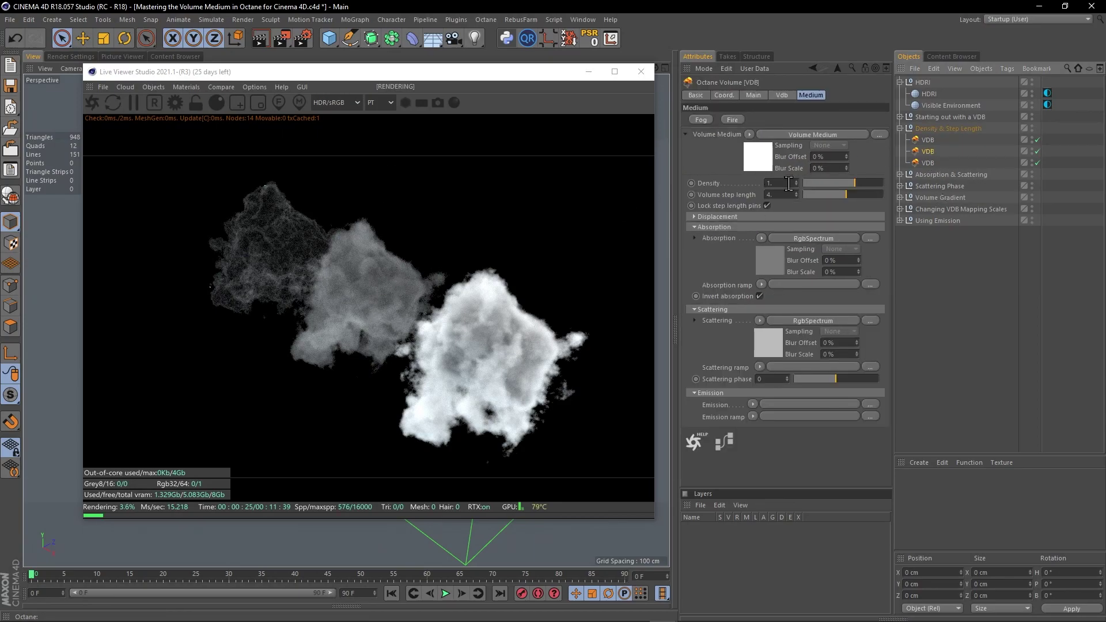
left_click(928, 163)
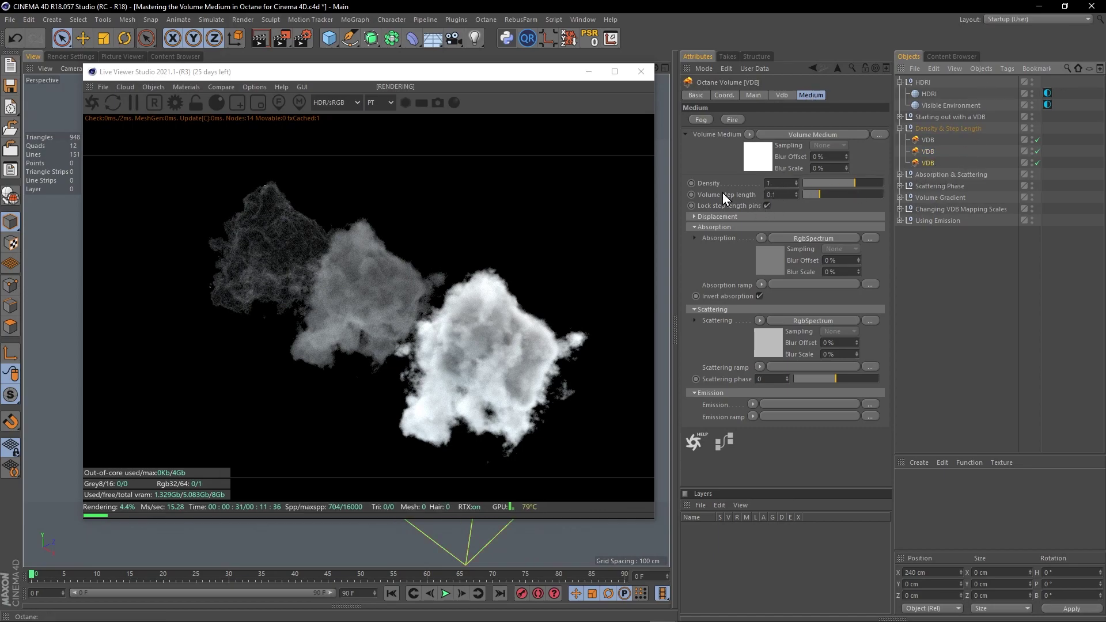
left_click_drag(398, 71, 406, 27)
left_click_drag(399, 516, 422, 516, "alt")
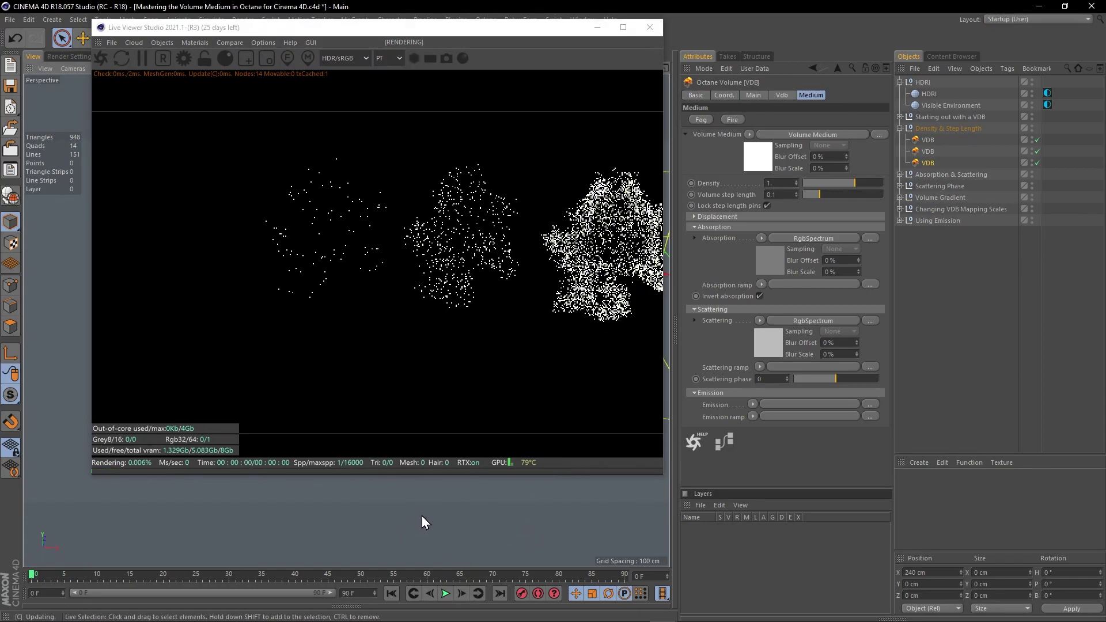
middle_click_drag(396, 506, 361, 503, "alt")
left_click_drag(358, 544, 359, 541, "alt")
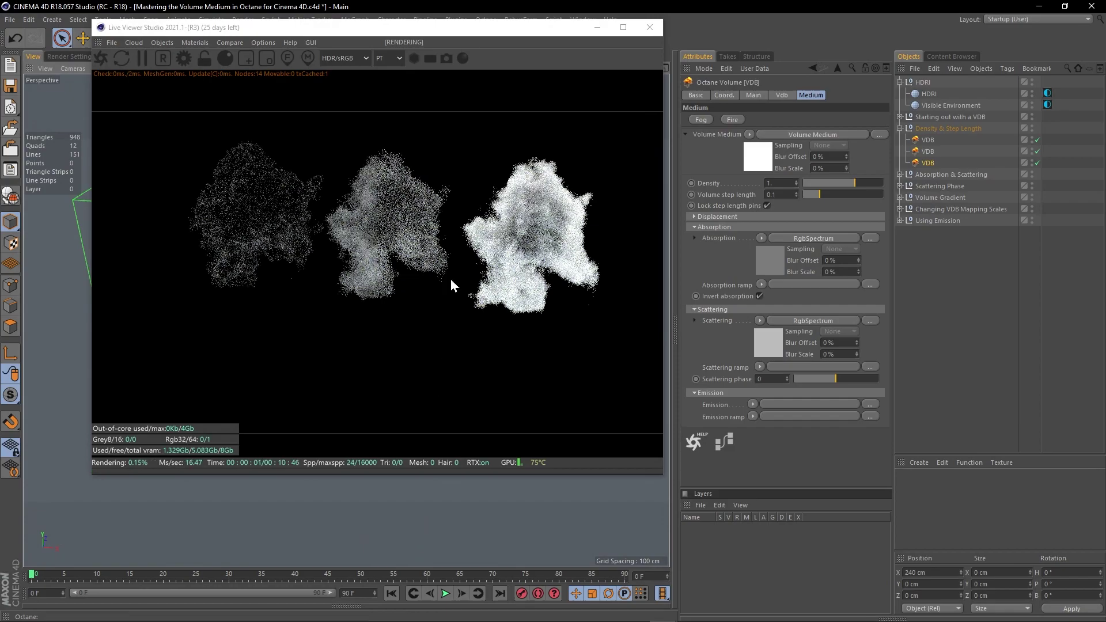
Step: Compare close-up renders of the second and third VDBs, checking the second one's volume step length
left_click_drag(457, 28, 742, 96)
right_click_drag(323, 239, 383, 237, "alt")
middle_click_drag(312, 241, 231, 250, "alt")
left_click_drag(581, 101, 253, 94)
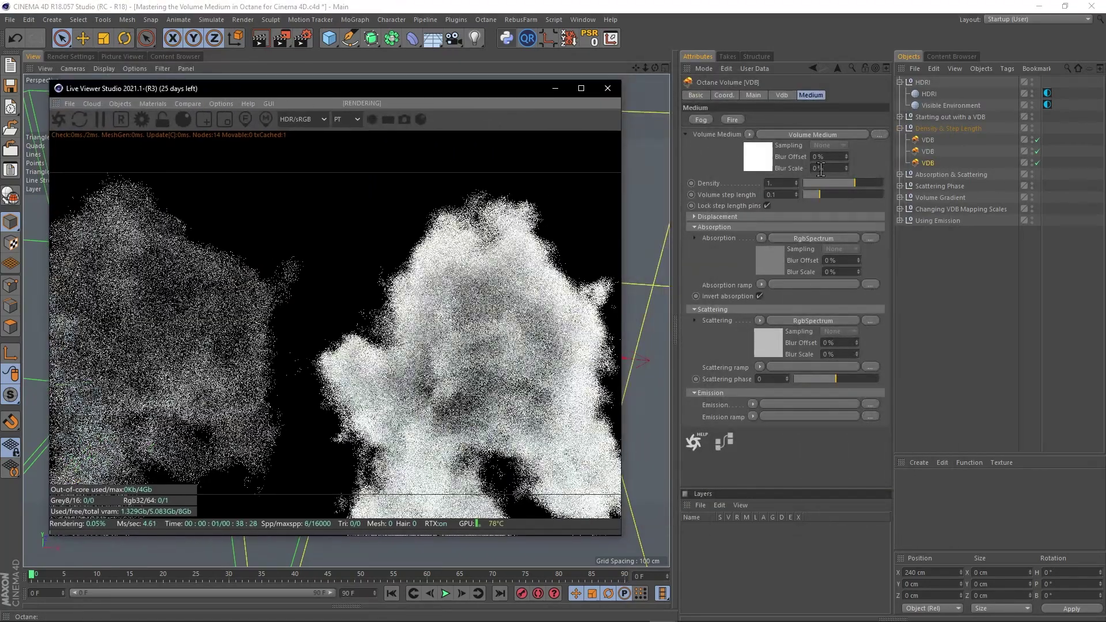
left_click(927, 153)
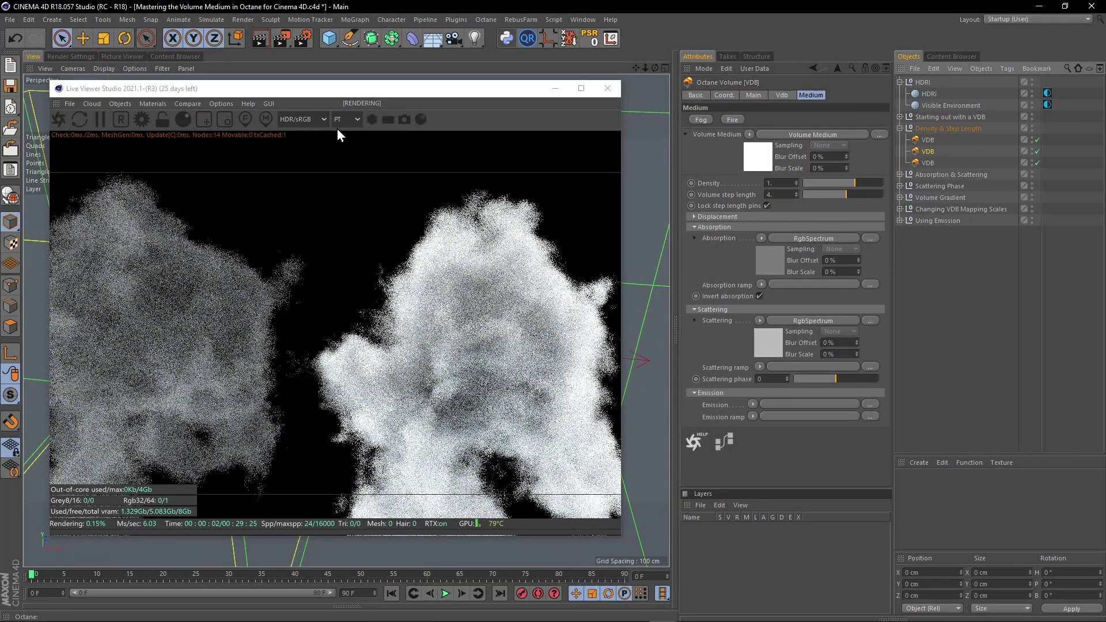
left_click_drag(335, 91, 450, 90)
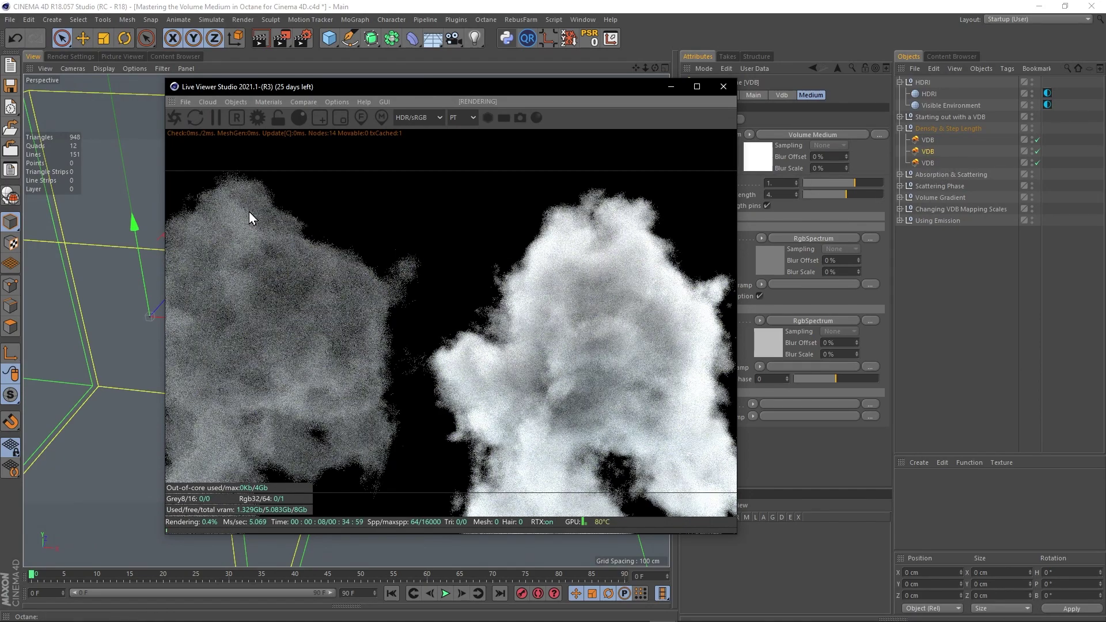
left_click_drag(92, 257, 98, 244, "alt")
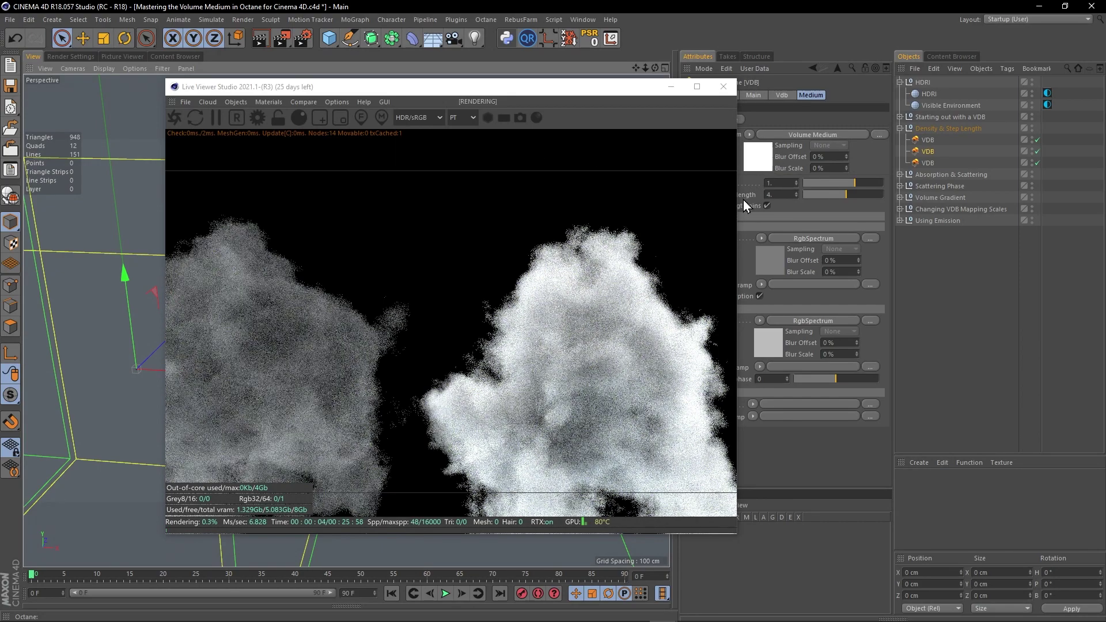
left_click_drag(537, 85, 459, 76)
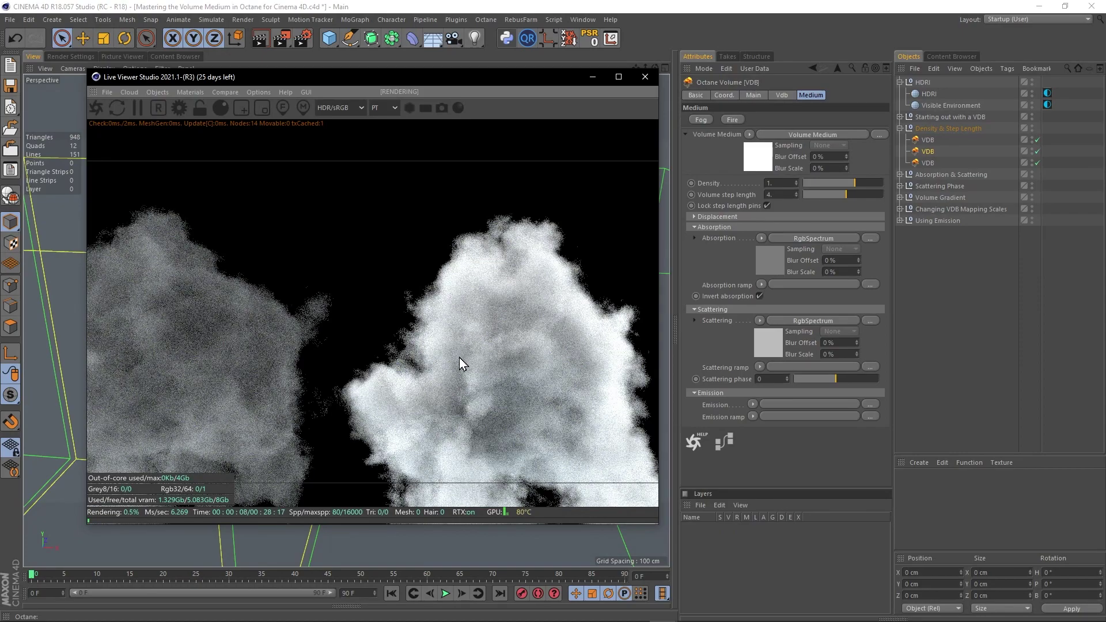
Step: Check the third VDB's volume step length against the second VDB's while viewing both clouds in the close-up render
left_click(735, 195)
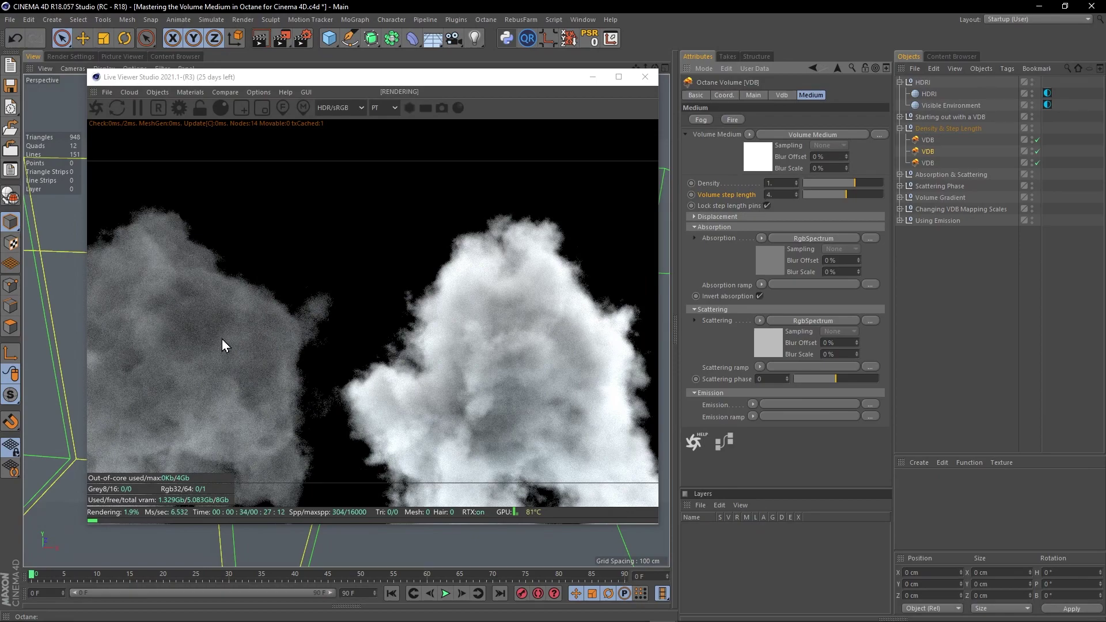
left_click(925, 163)
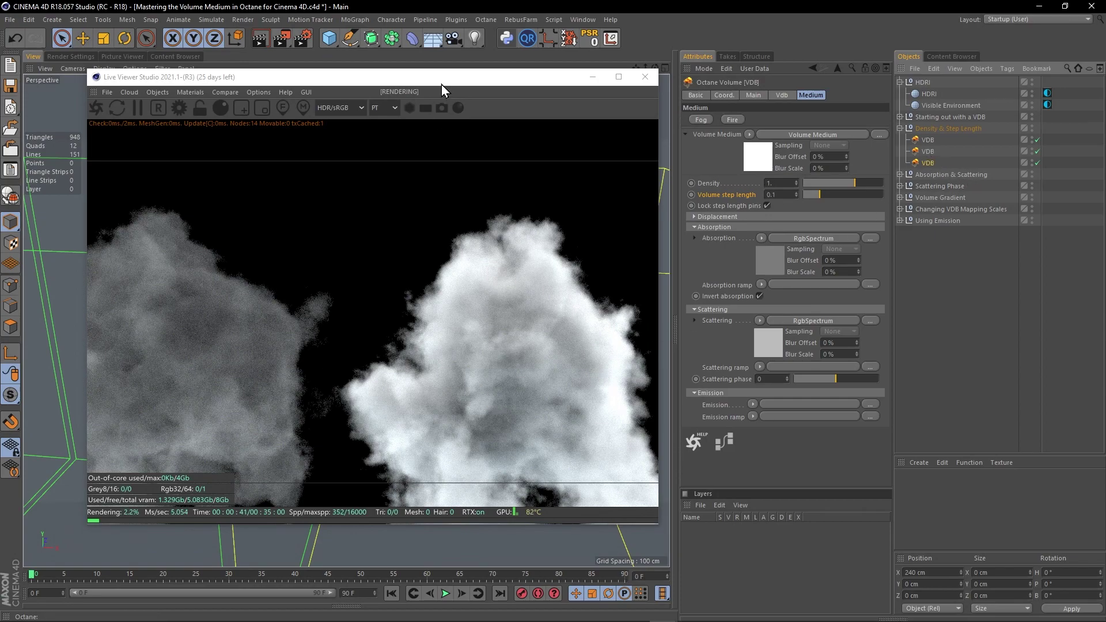
left_click_drag(443, 85, 470, 46)
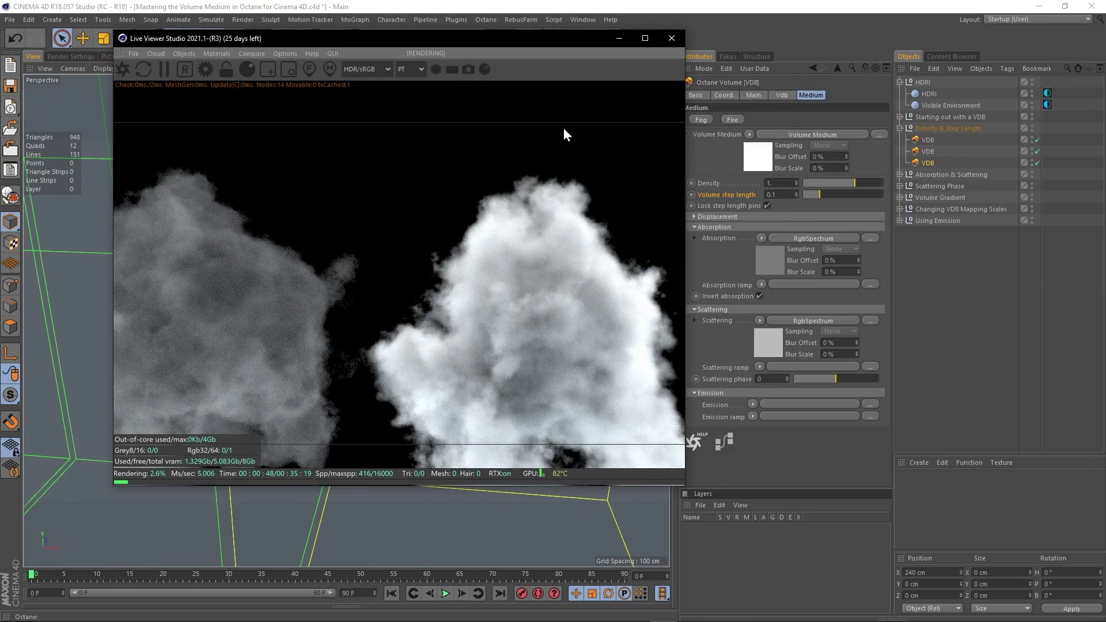
left_click_drag(470, 44, 564, 60)
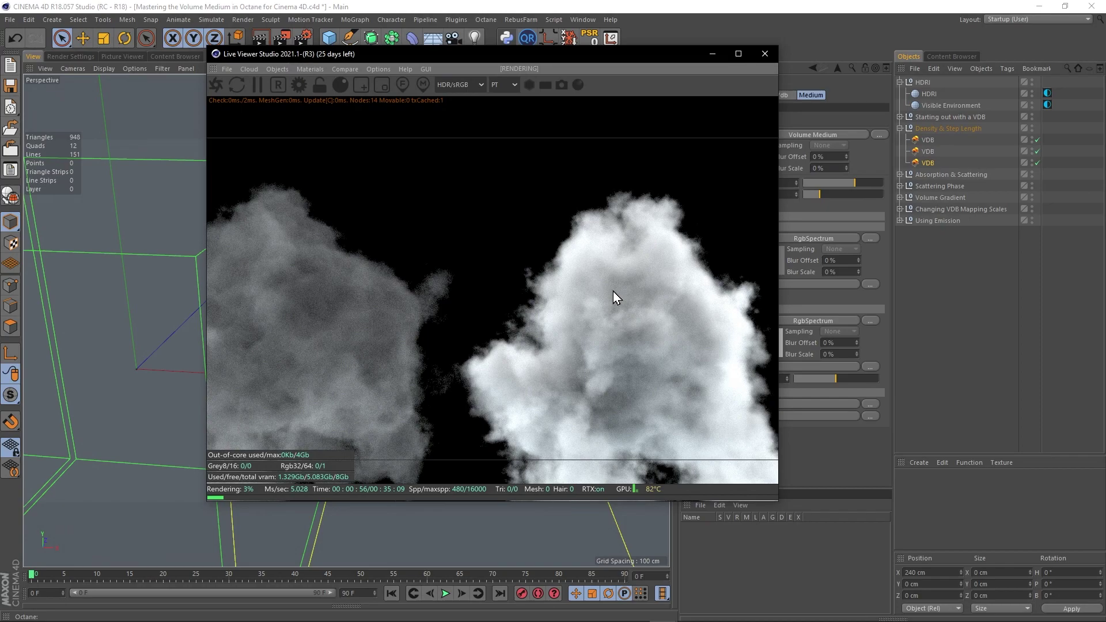
left_click_drag(587, 55, 483, 68)
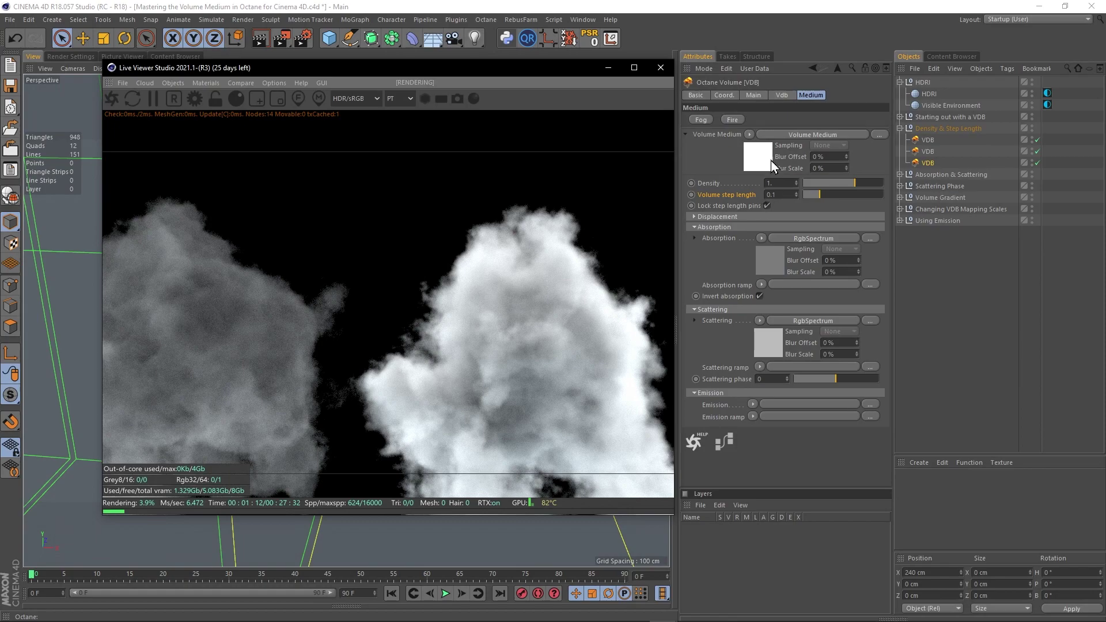
left_click_drag(471, 74, 444, 90)
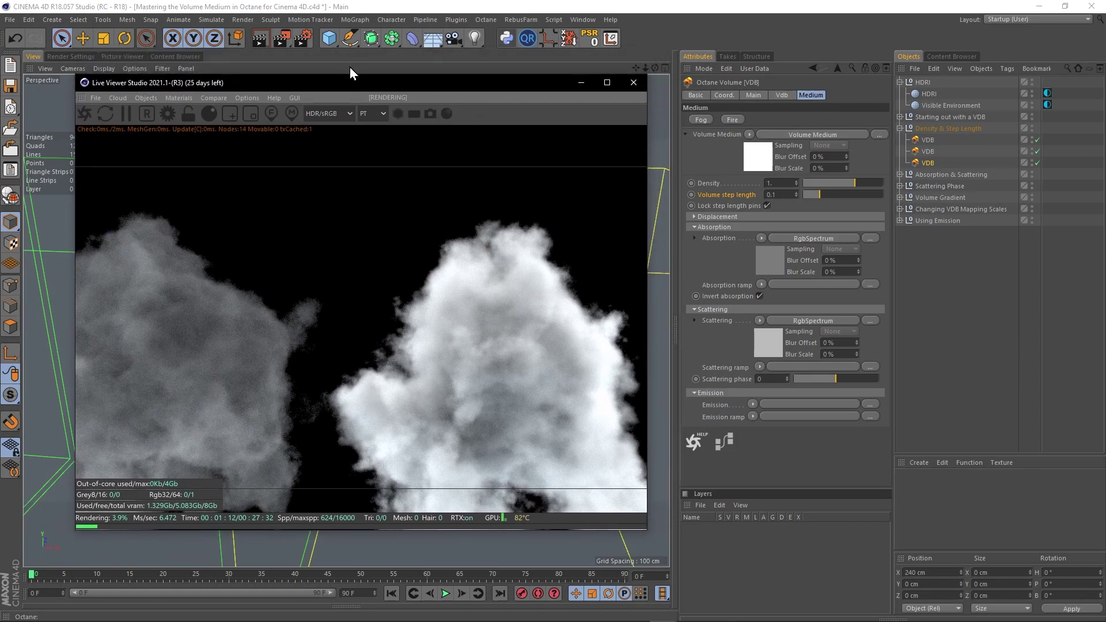
left_click_drag(296, 88, 270, 80)
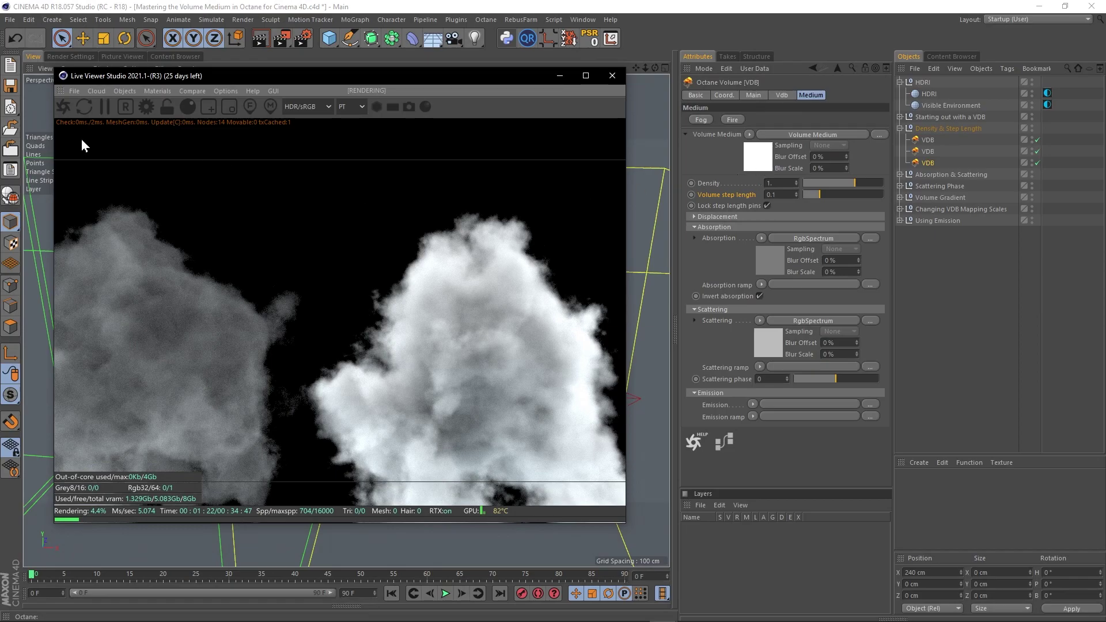
Step: Review the Camera Imager denoiser options in the Octane render settings, including volume denoising, and close the settings
left_click(149, 109)
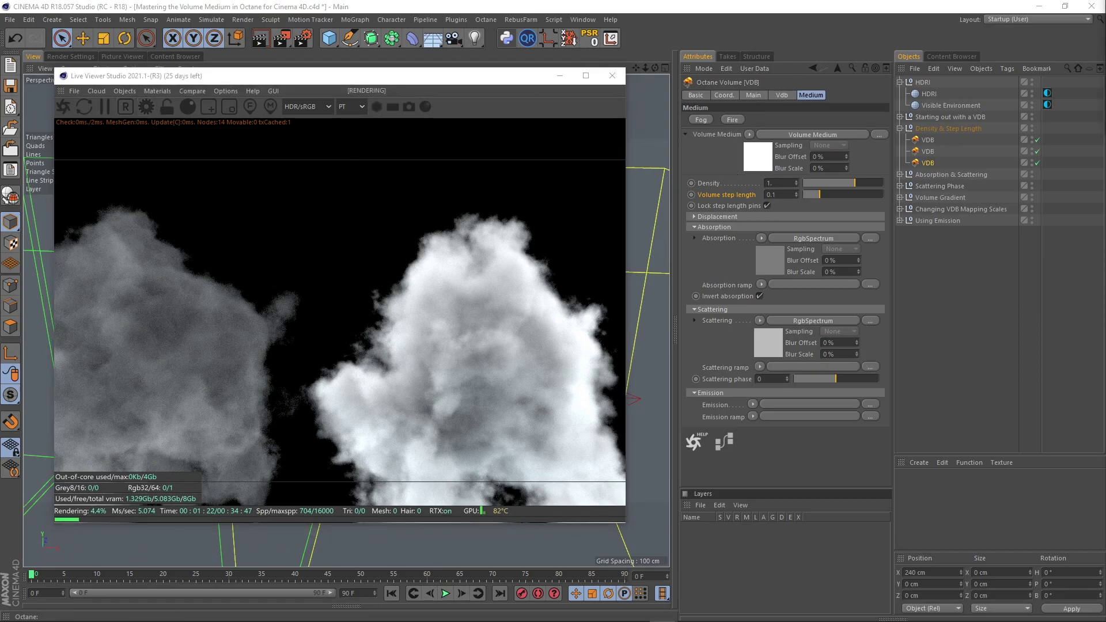
left_click_drag(1105, 12, 561, 43)
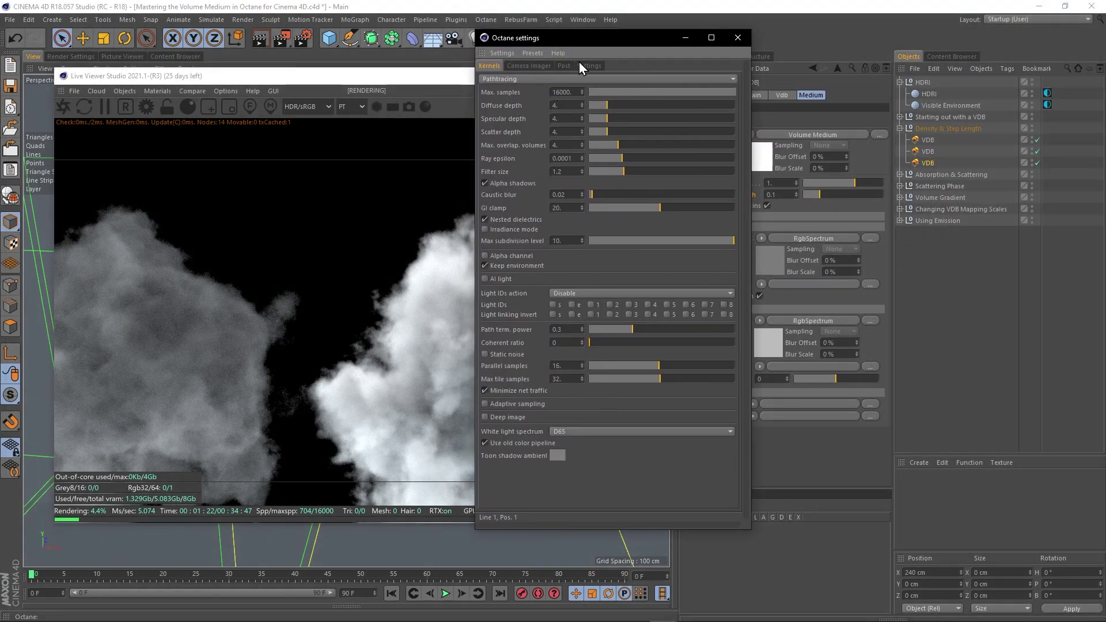
left_click(586, 66)
left_click(545, 65)
left_click(527, 81)
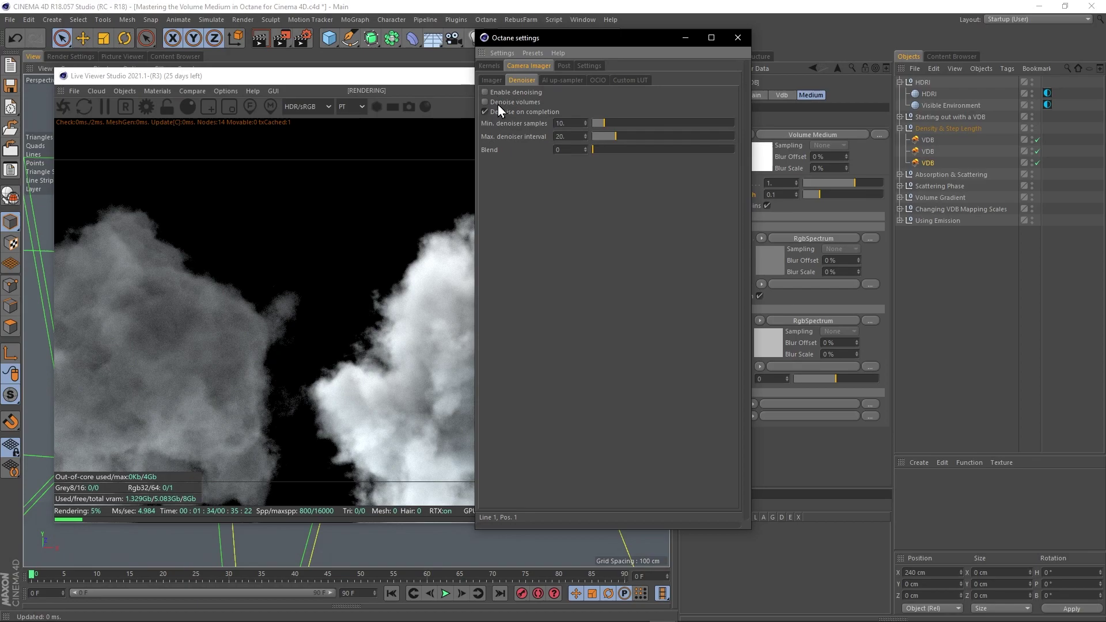
left_click(737, 37)
Step: Frame all three clouds in the render and compare the density and volume step length of each VDB
left_click_drag(482, 77, 479, 55)
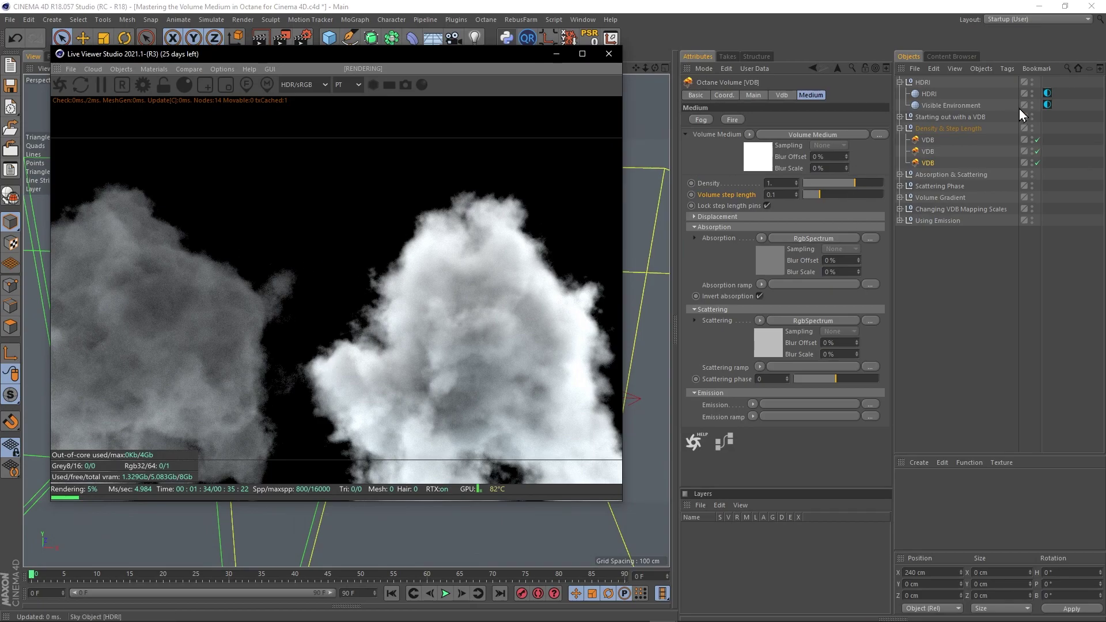
left_click_drag(392, 68, 842, 113)
scroll(220, 298, "down", 3)
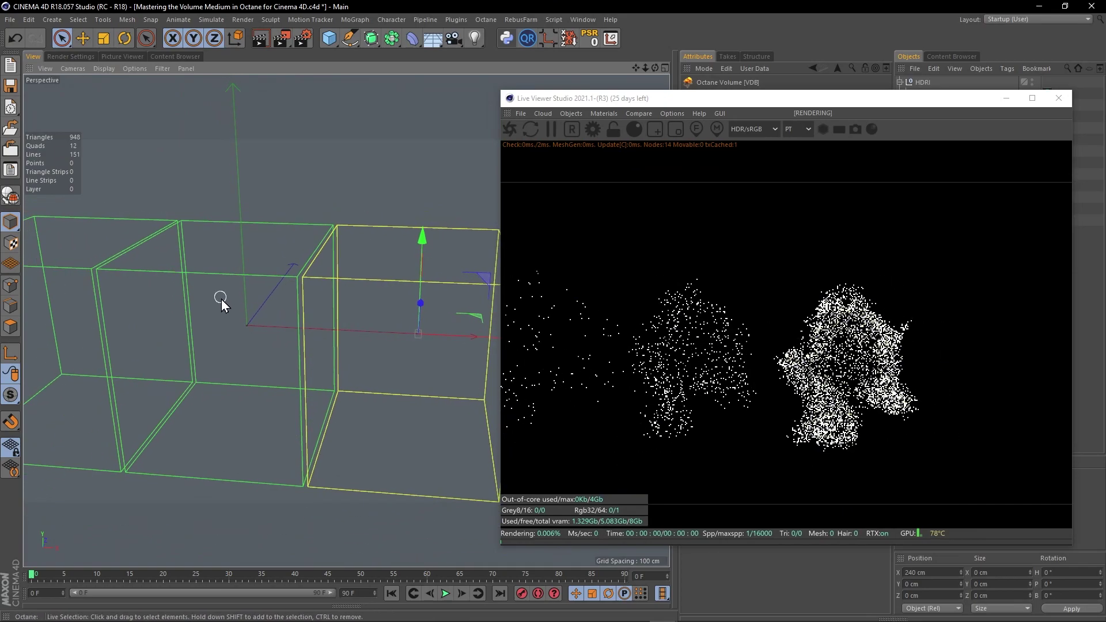
left_click_drag(673, 99, 282, 58)
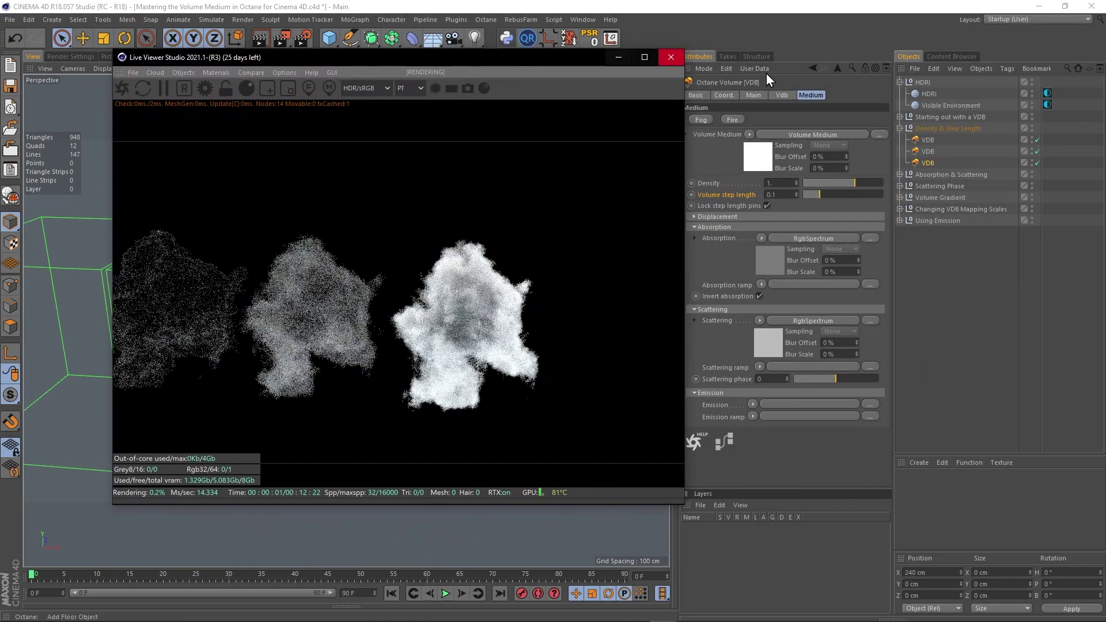
left_click(924, 142)
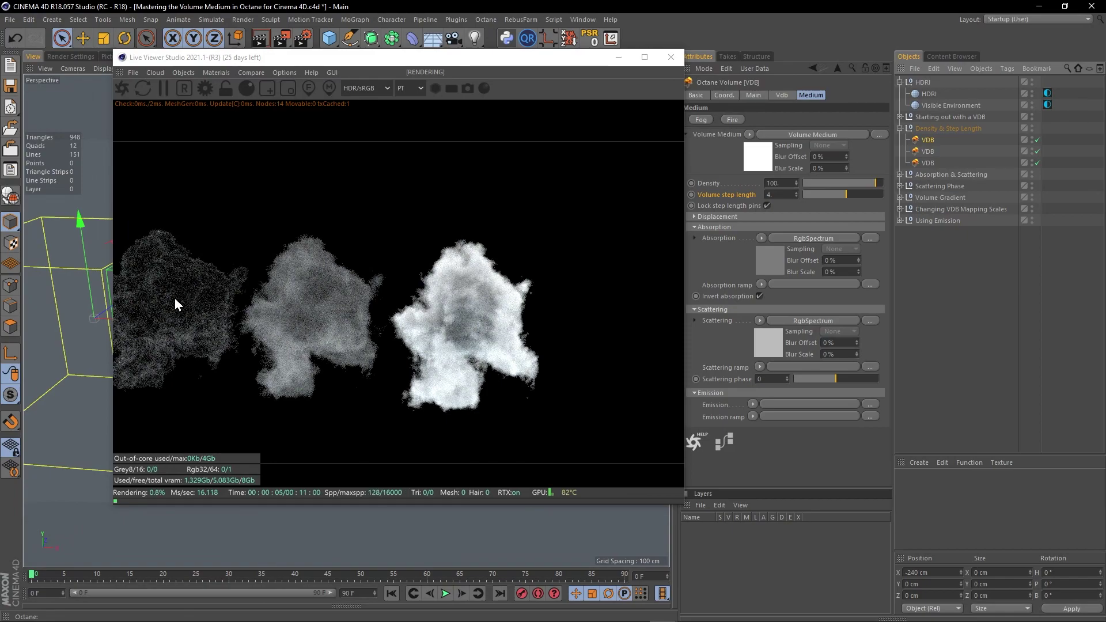
middle_click_drag(423, 540, 659, 539, "alt")
left_click(936, 151)
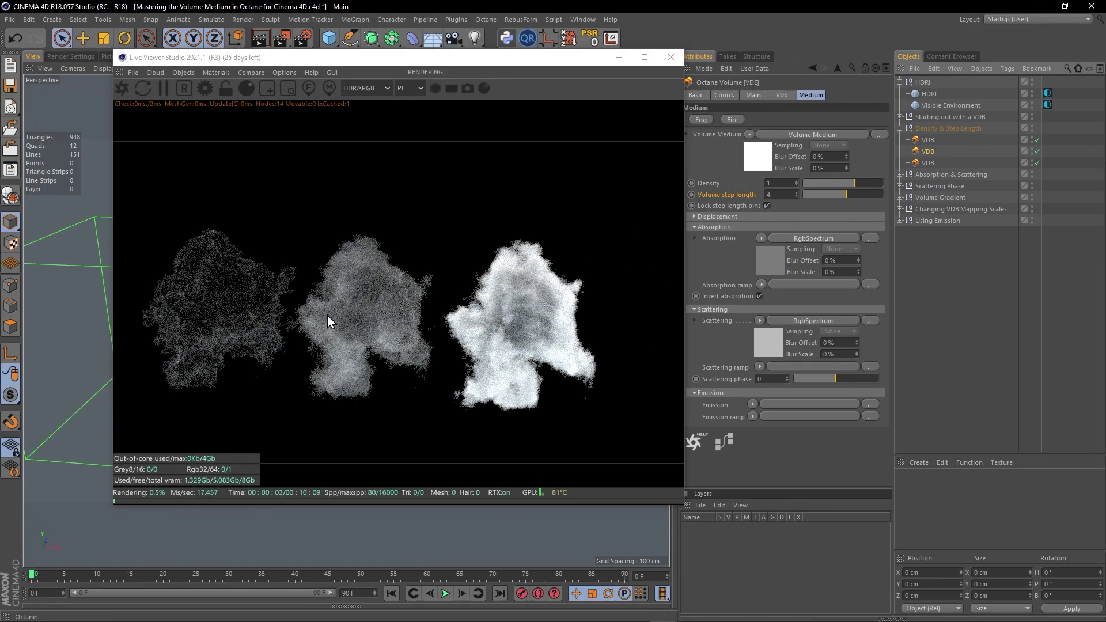
left_click(928, 164)
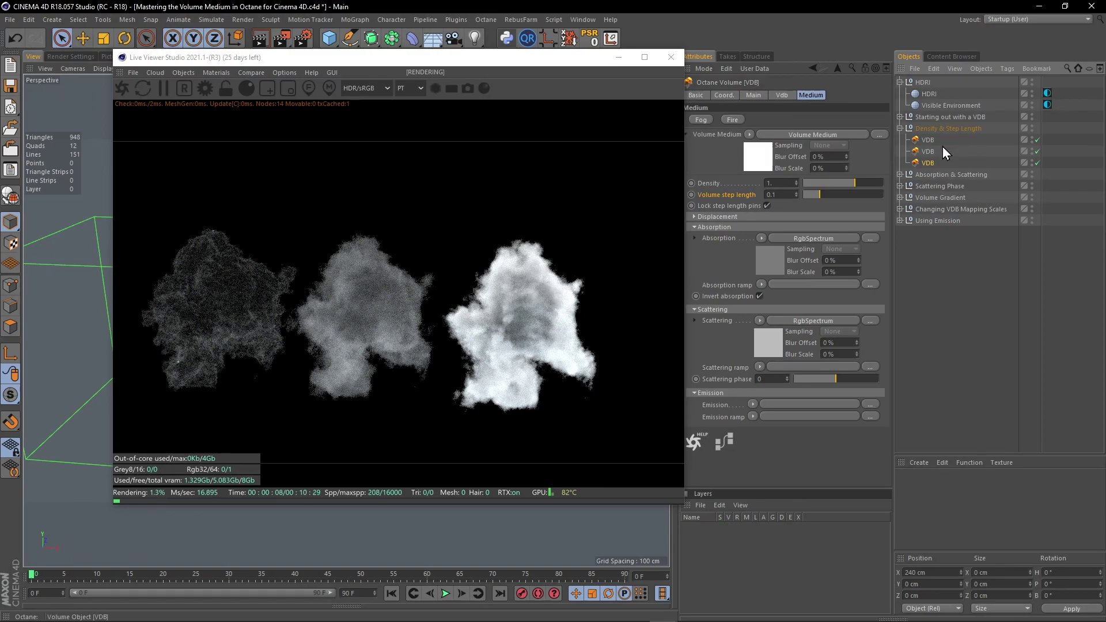
left_click(926, 153)
left_click(926, 141, "shift")
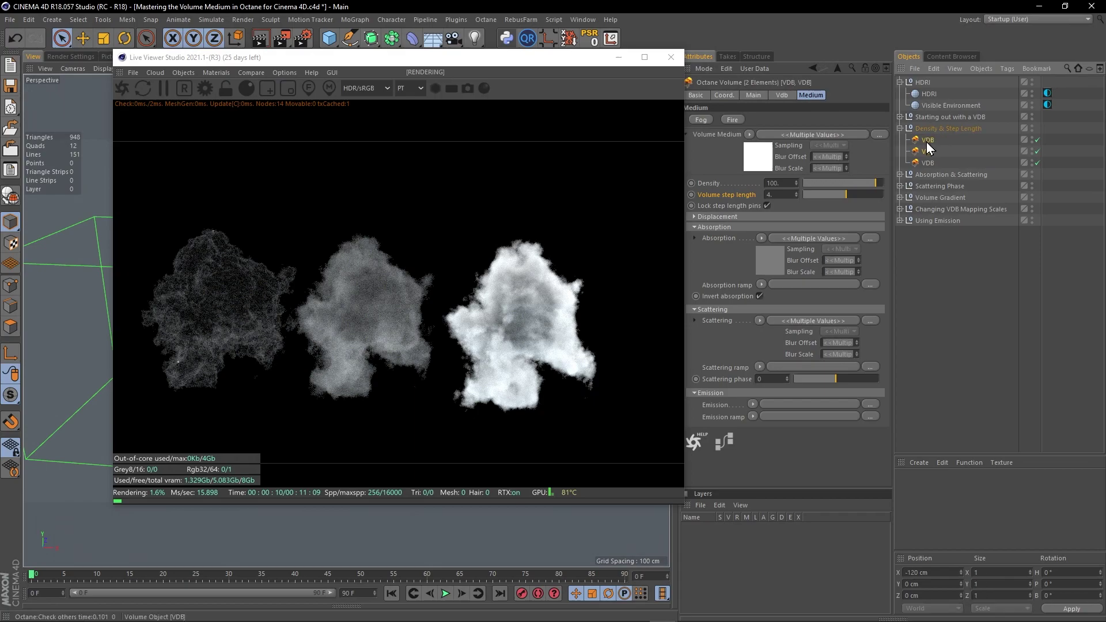
Step: Set the first VDB's volume step length to 0.1
left_click(925, 140)
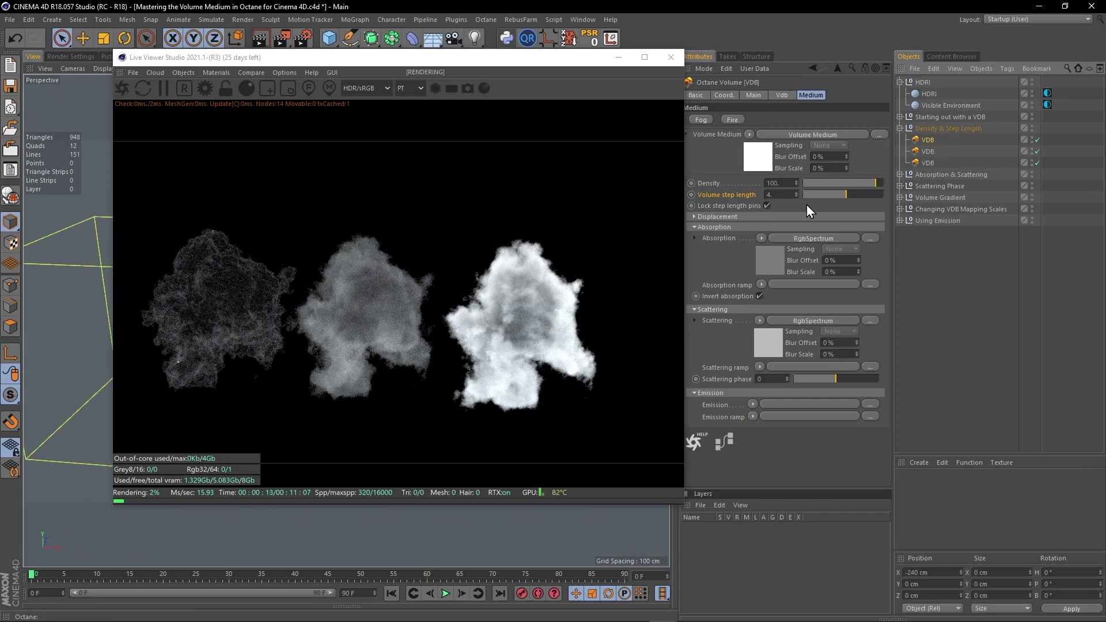
left_click(774, 196)
key("BackSpace")
key("BackSpace")
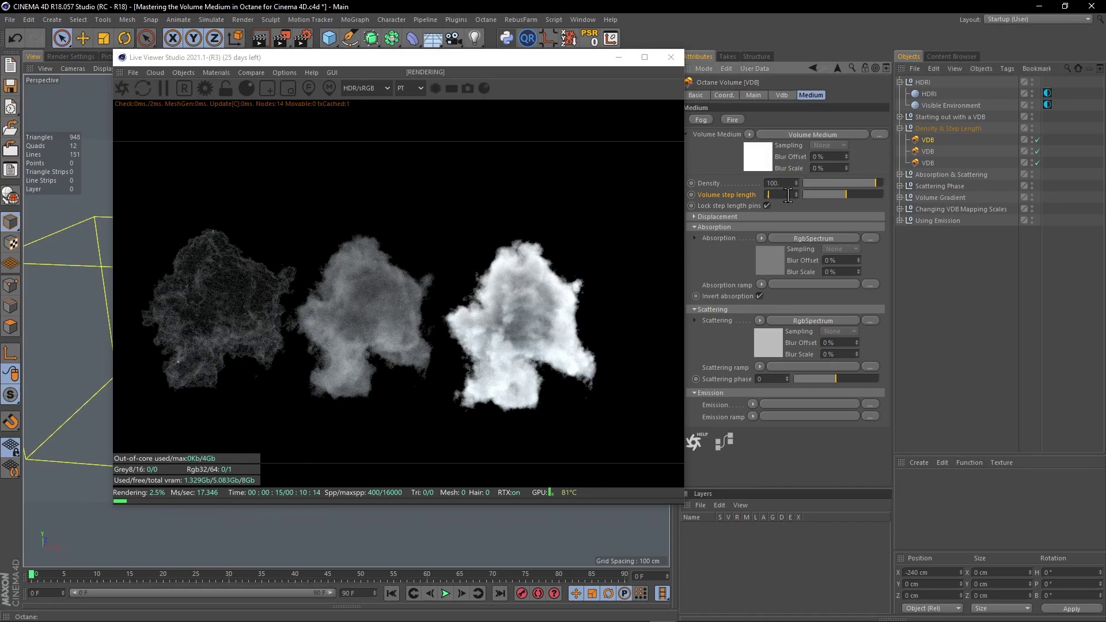
type(".1")
key("Return")
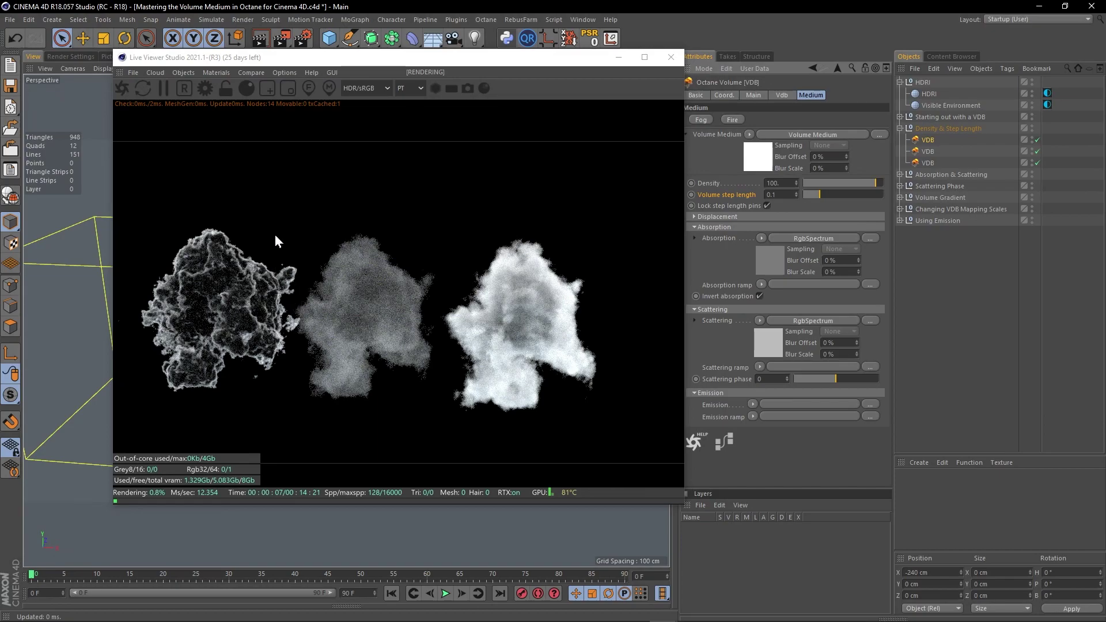
Step: Restore the first VDB's volume step length to 4
double_click(778, 195)
type("4")
key("Return")
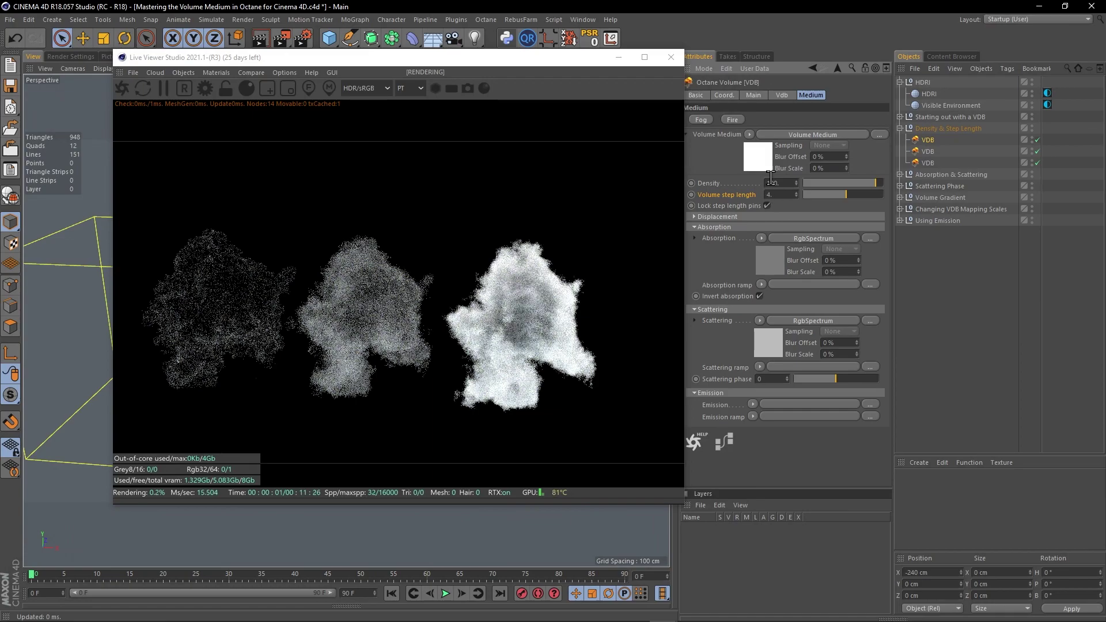
Step: Disable the three VDBs in the Density & Step Length group and expand the Absorption & Scattering group
left_click_drag(1036, 139, 1036, 165)
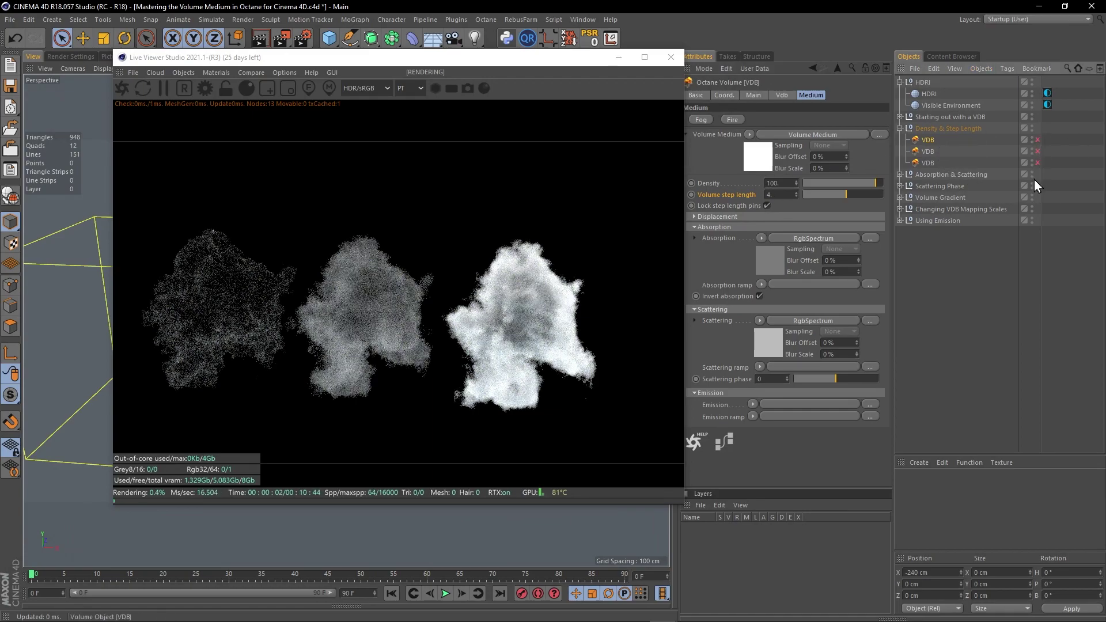
left_click(898, 129)
left_click(899, 139)
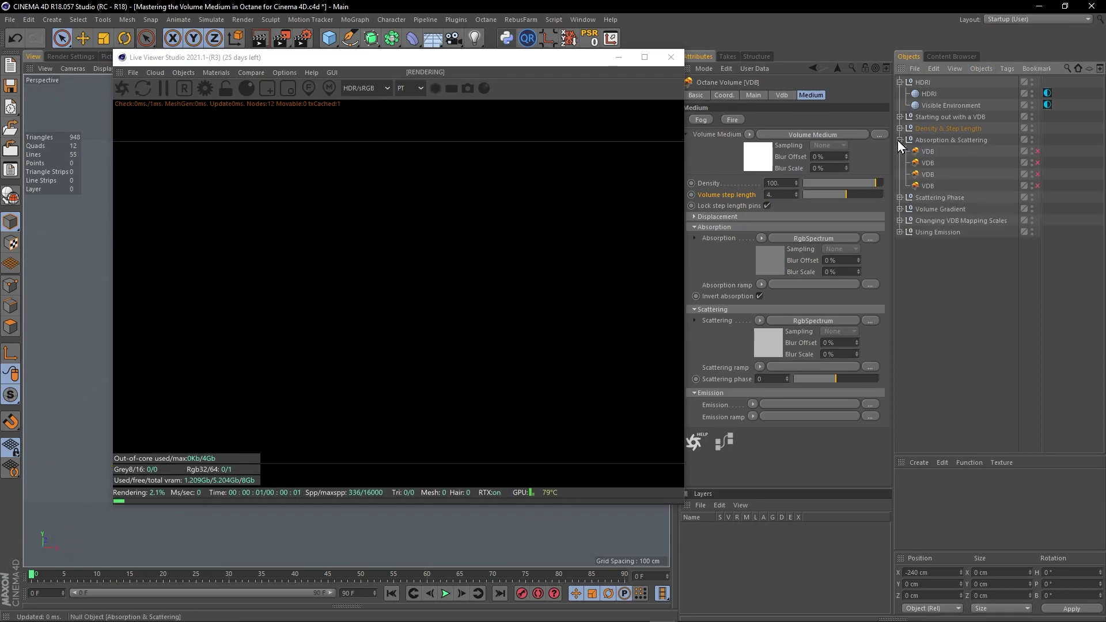
left_click(705, 182)
left_click_drag(545, 61, 472, 86)
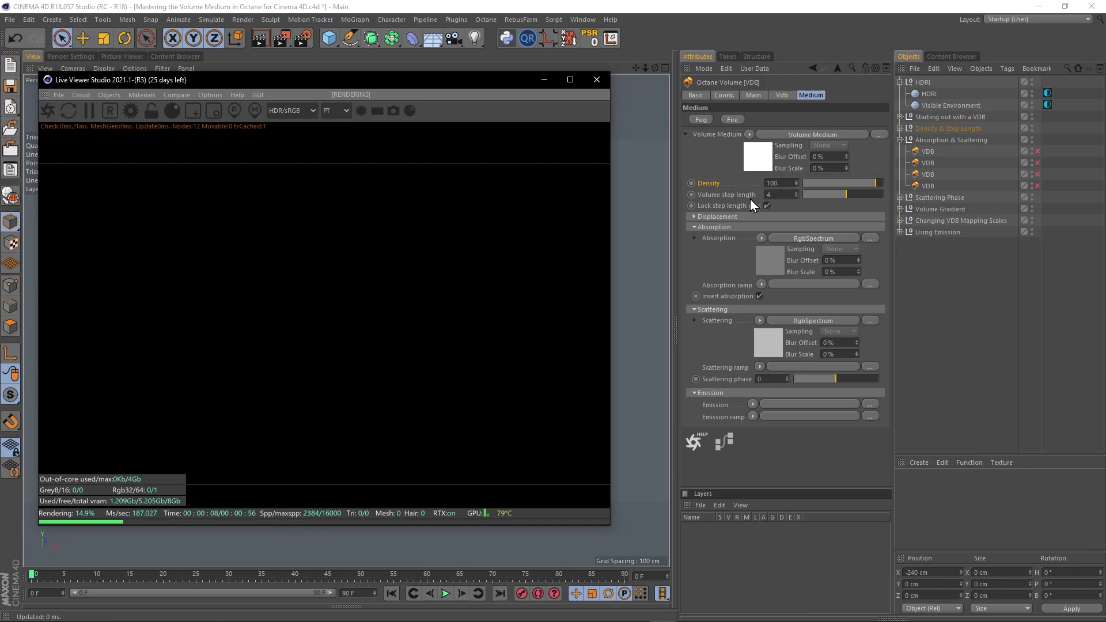
Step: Re-enable the three Density & Step Length VDBs and save the scene
left_click(900, 128)
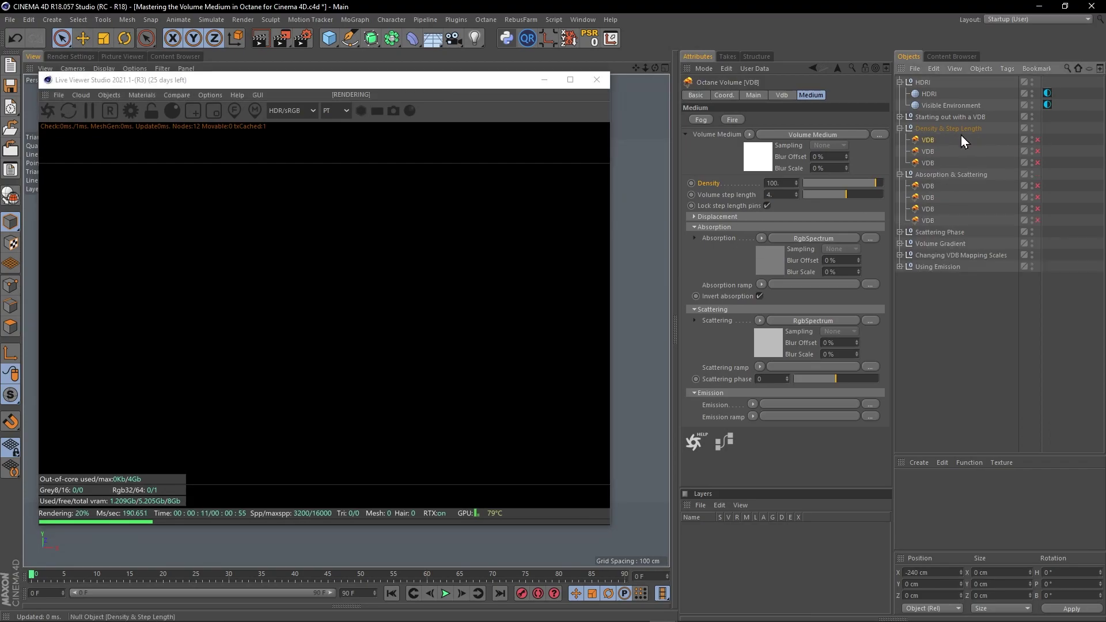
left_click(1037, 153)
left_click(1037, 165)
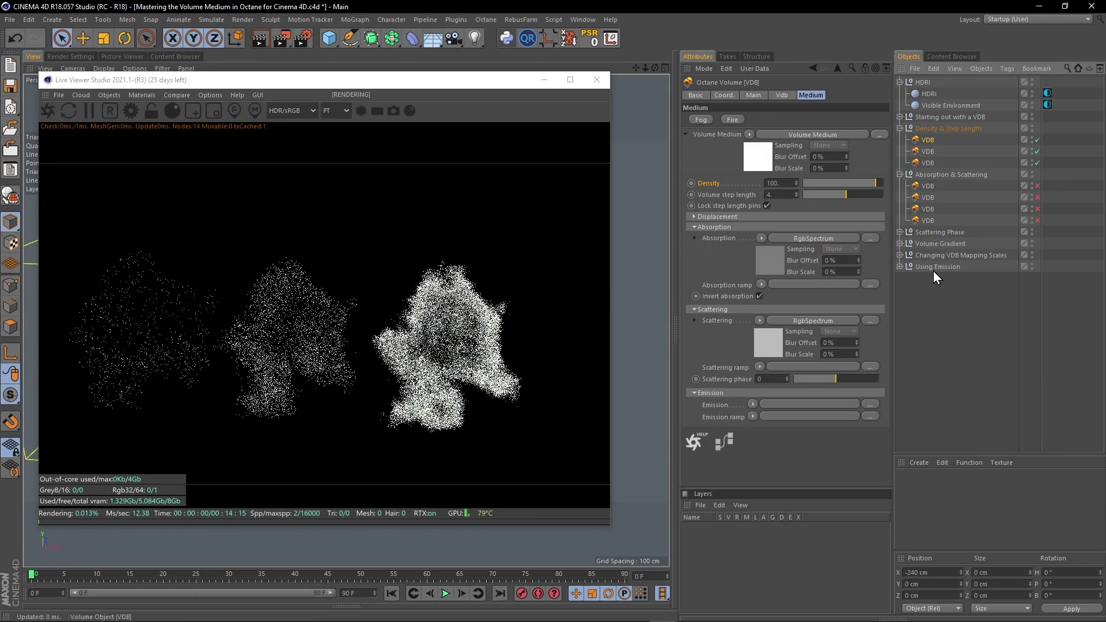
key("ctrl+s")
Step: Examine the first VDB's absorption RgbSpectrum colour and return to its volume medium settings
left_click(442, 339)
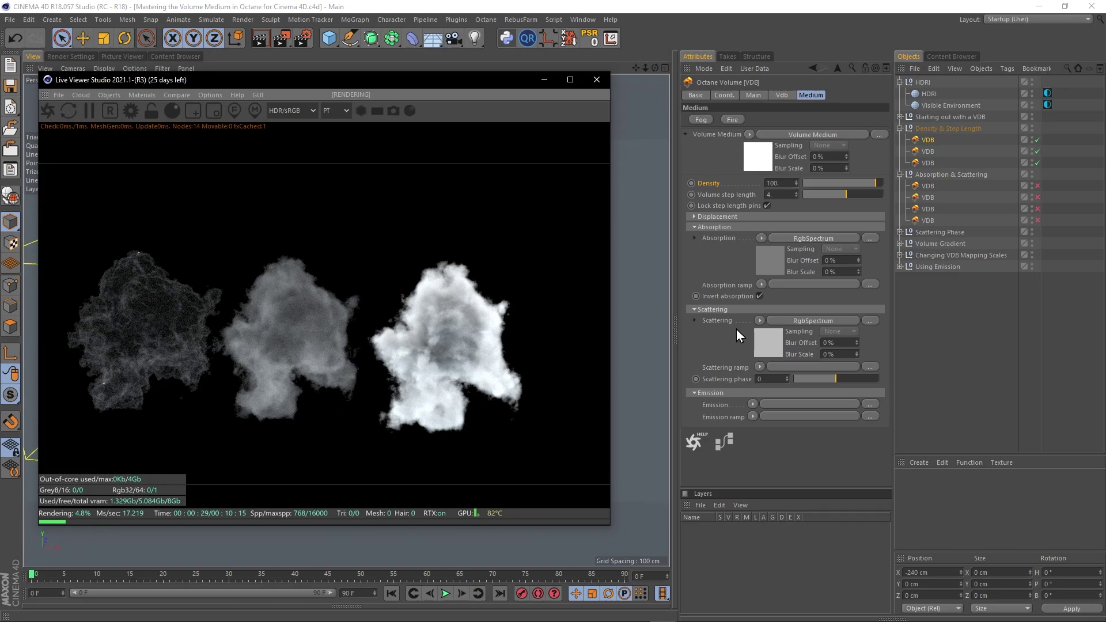
left_click(768, 260)
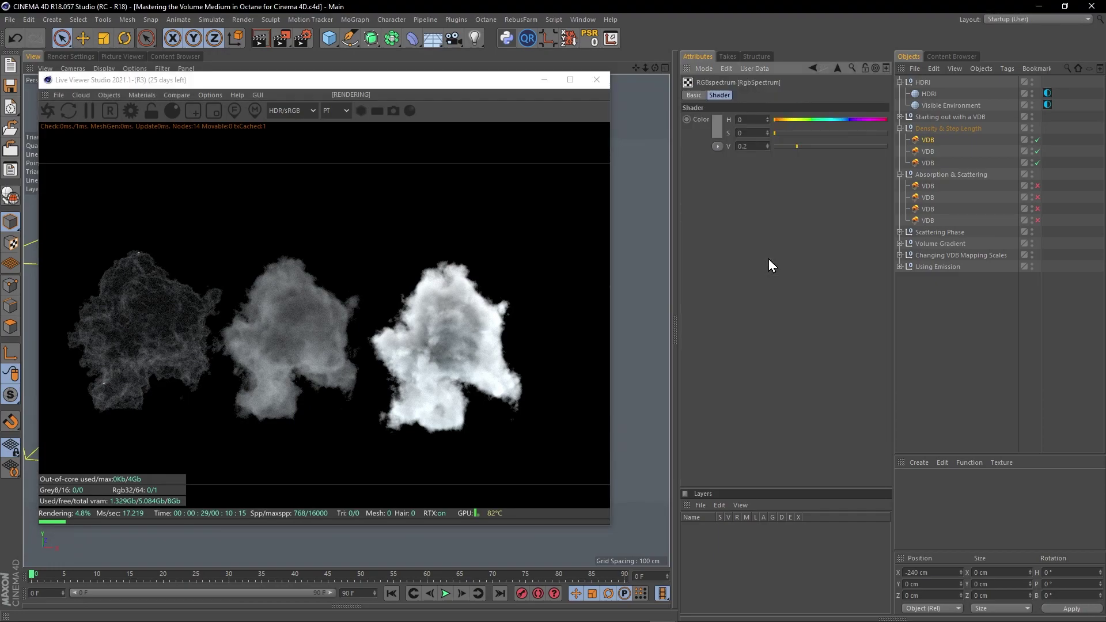
left_click(837, 68)
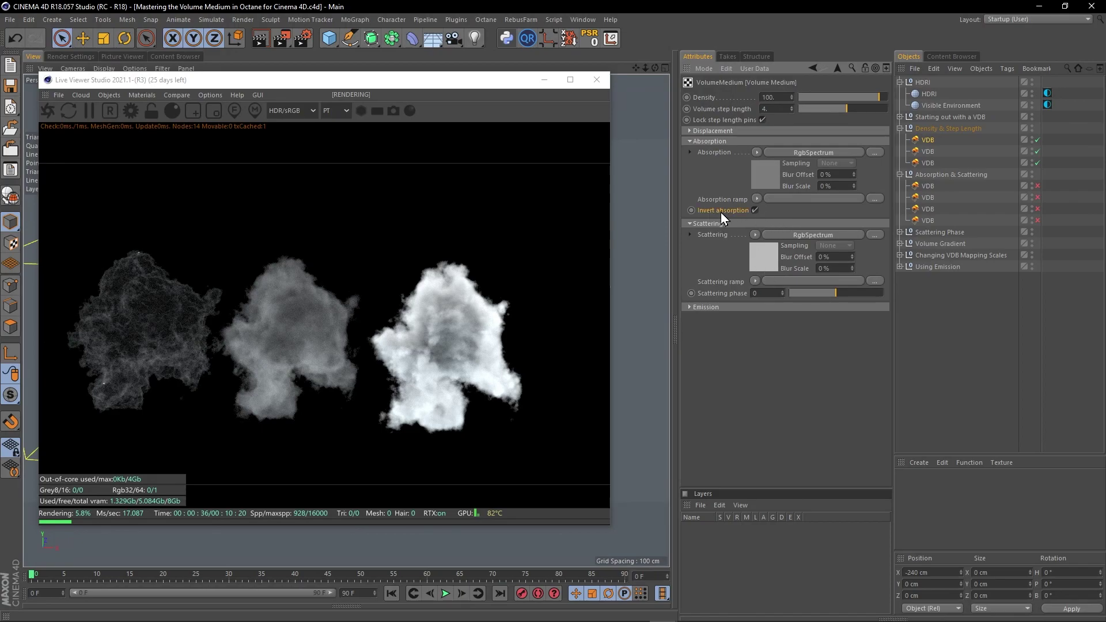
Step: Turn off Invert absorption on the first VDB, and extend the change to all three Density & Step Length VDBs
left_click(755, 211)
left_click(764, 181)
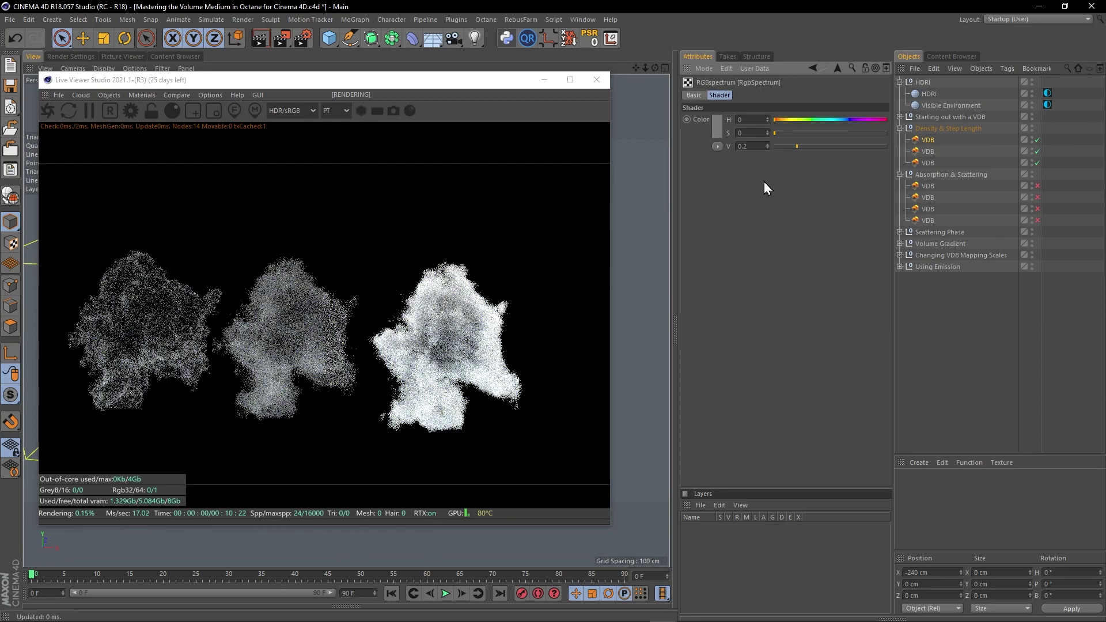
left_click(931, 163, "shift")
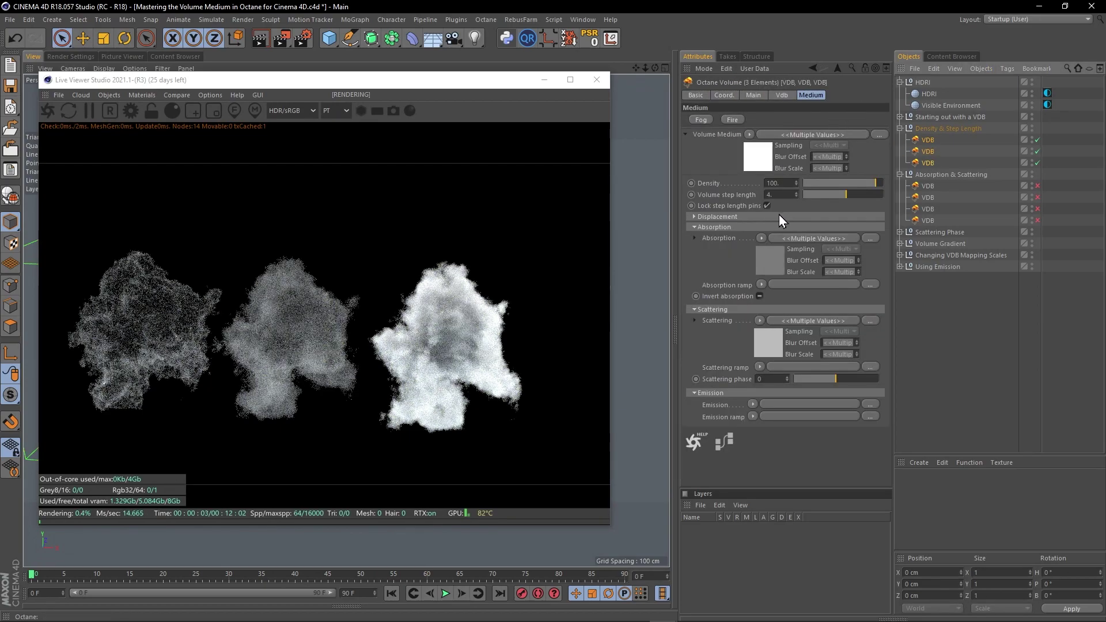
left_click(760, 294)
Step: Lower the shared absorption colour's brightness value to about 0.01, and raise it to about 0.97 for all three VDBs
left_click(768, 262)
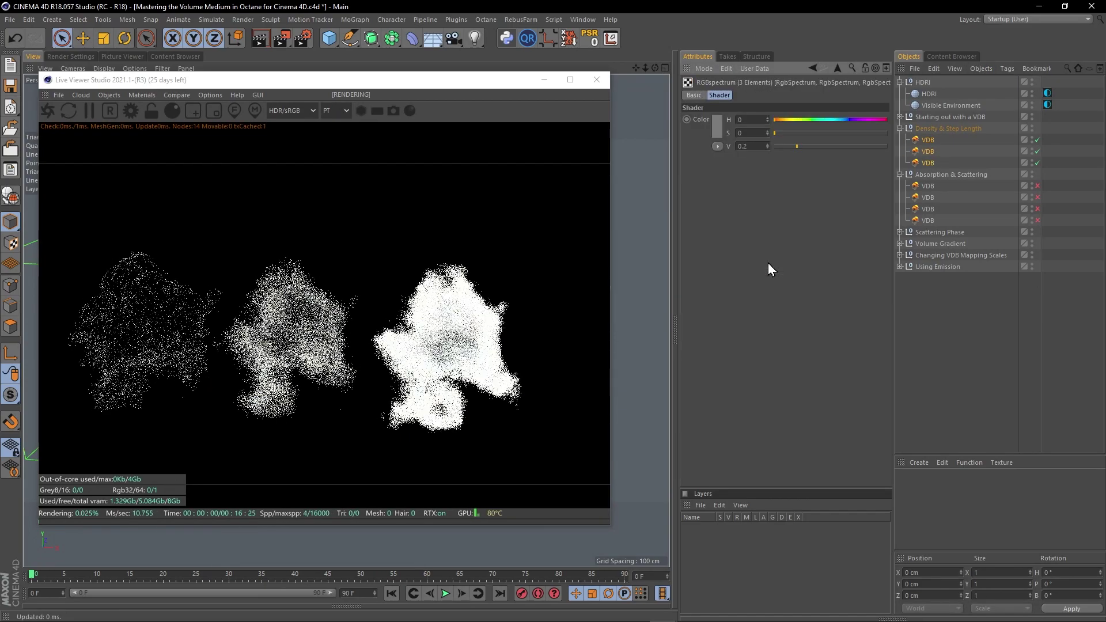
left_click_drag(799, 146, 776, 146)
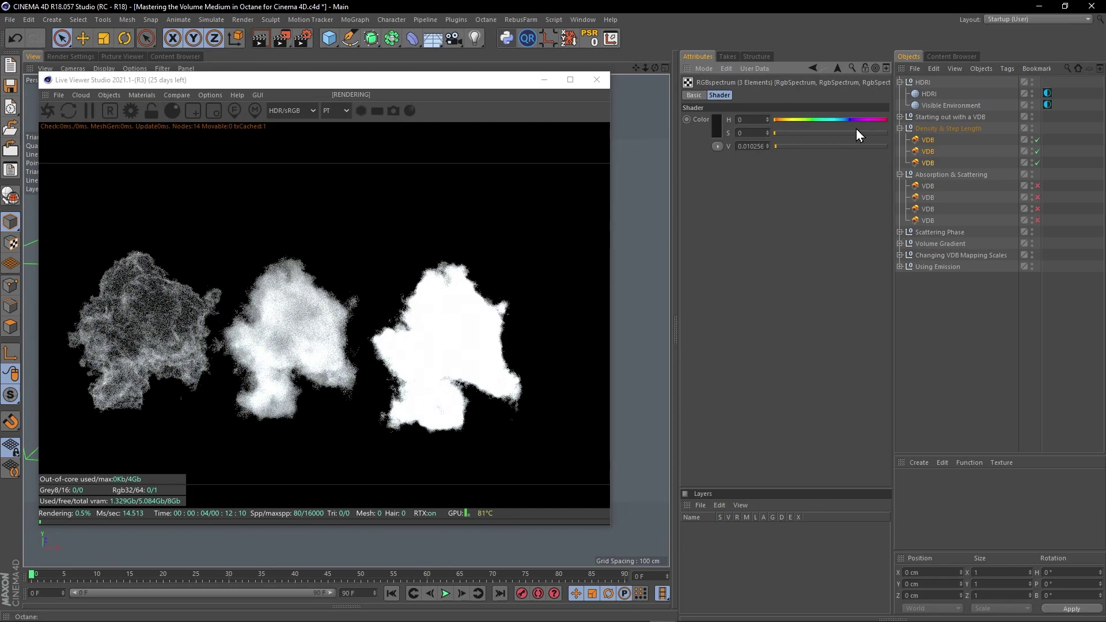
left_click(884, 146)
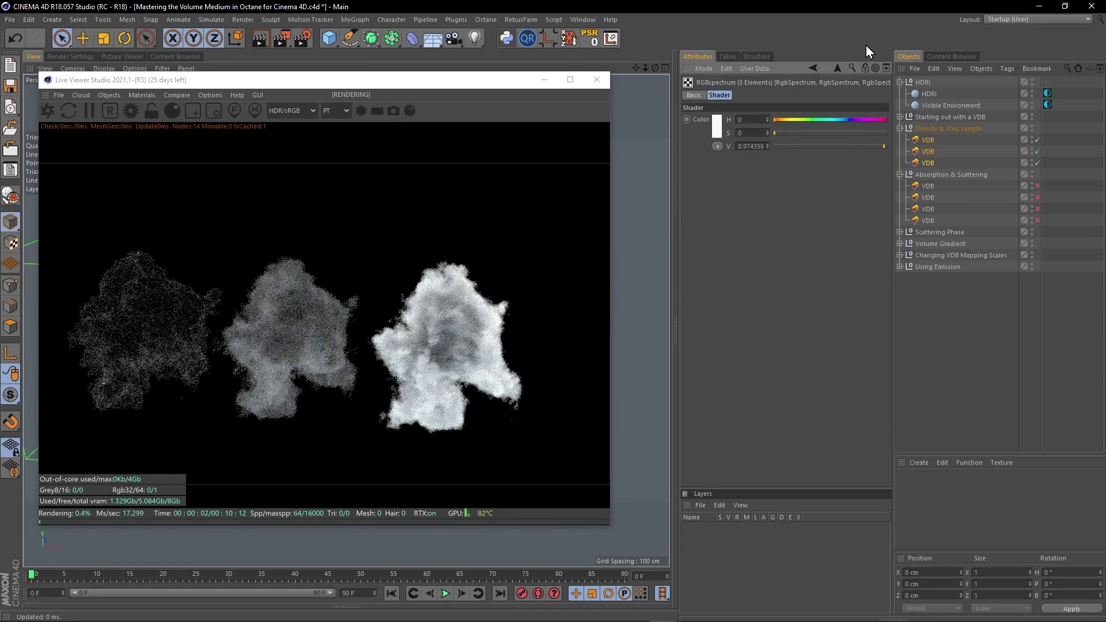
Step: Turn Invert absorption back on in the volume medium of all three selected VDBs
left_click(836, 69)
left_click(755, 211)
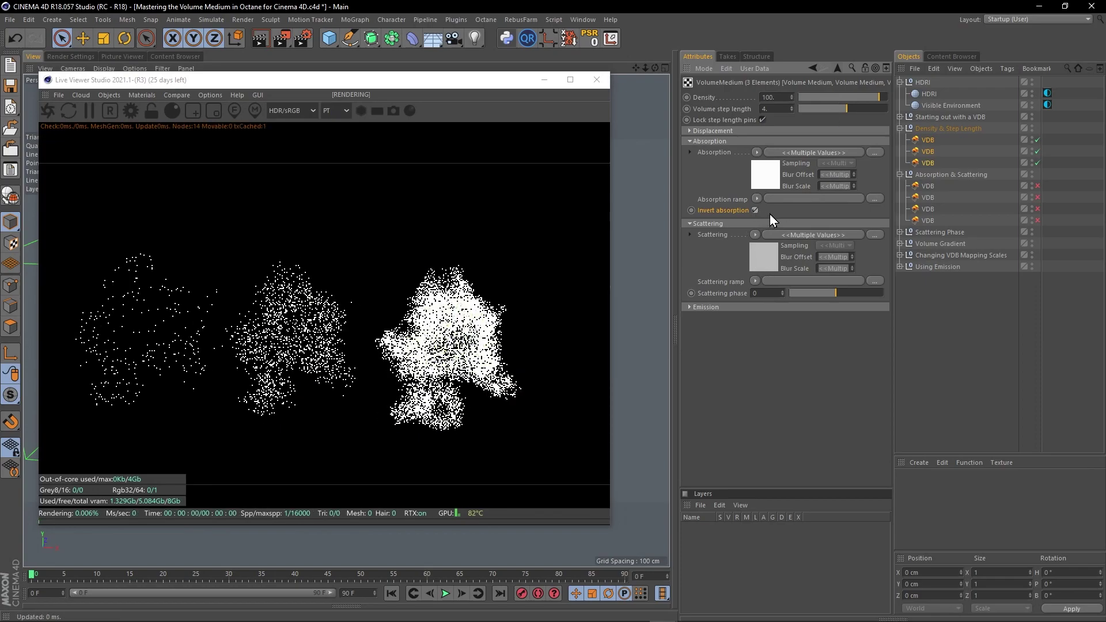
Step: Raise the absorption colour's brightness to 1 for all three VDBs, and lower it to about 0.08
left_click(775, 182)
left_click_drag(886, 147, 890, 147)
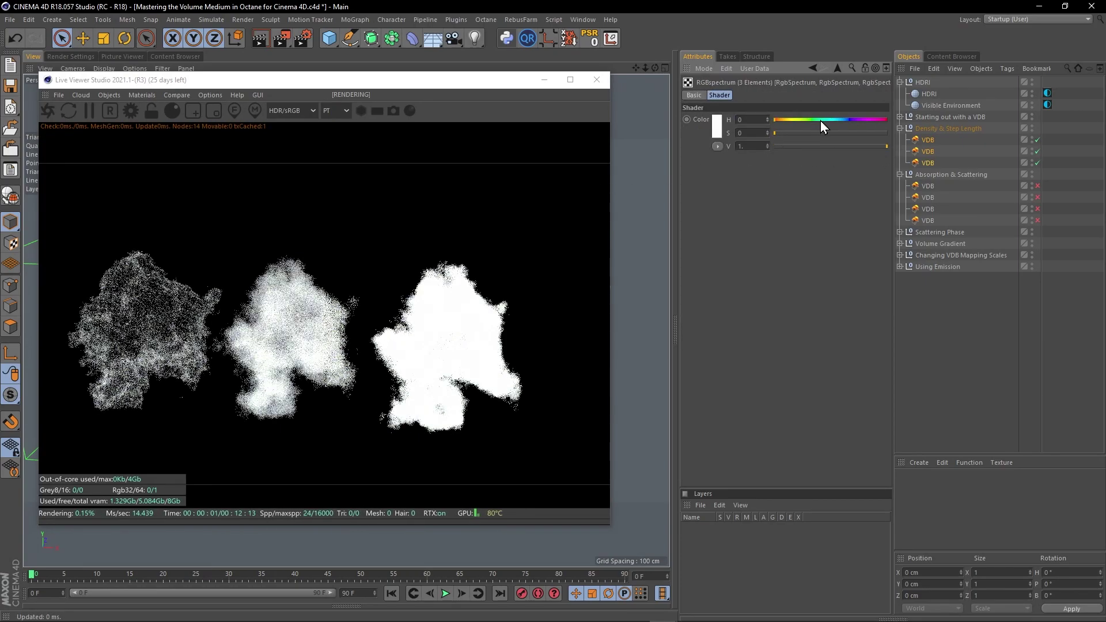
left_click(784, 147)
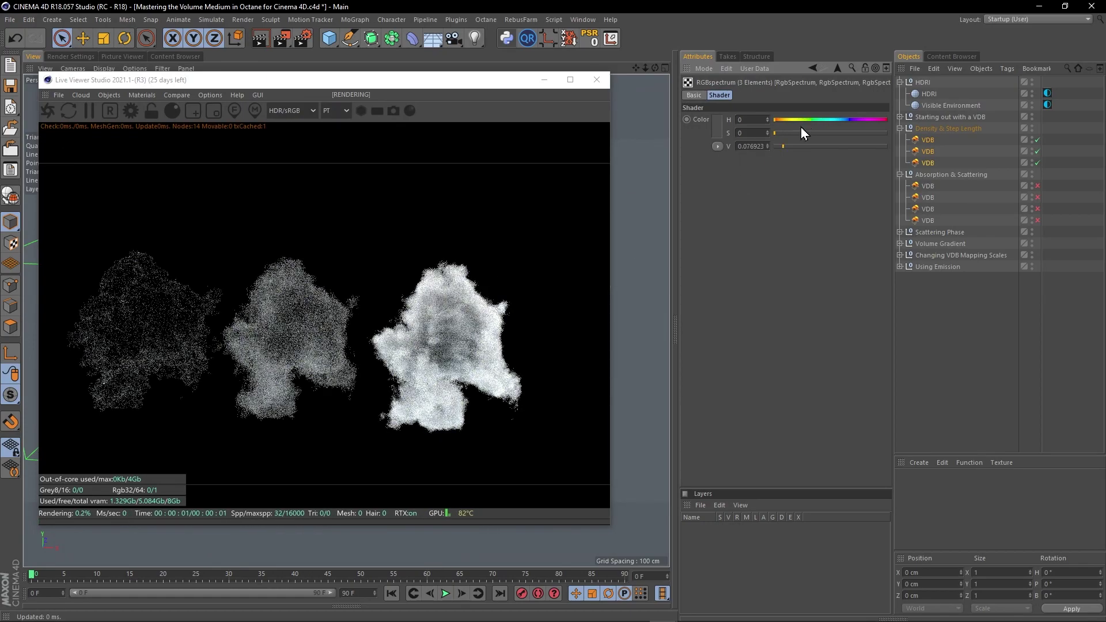
Step: Set the shared absorption colour's brightness to 0.2 and return to the volume medium settings of the three VDBs
left_click(751, 151)
left_click_drag(743, 149, 878, 156)
type("2")
key("Return")
left_click(837, 69)
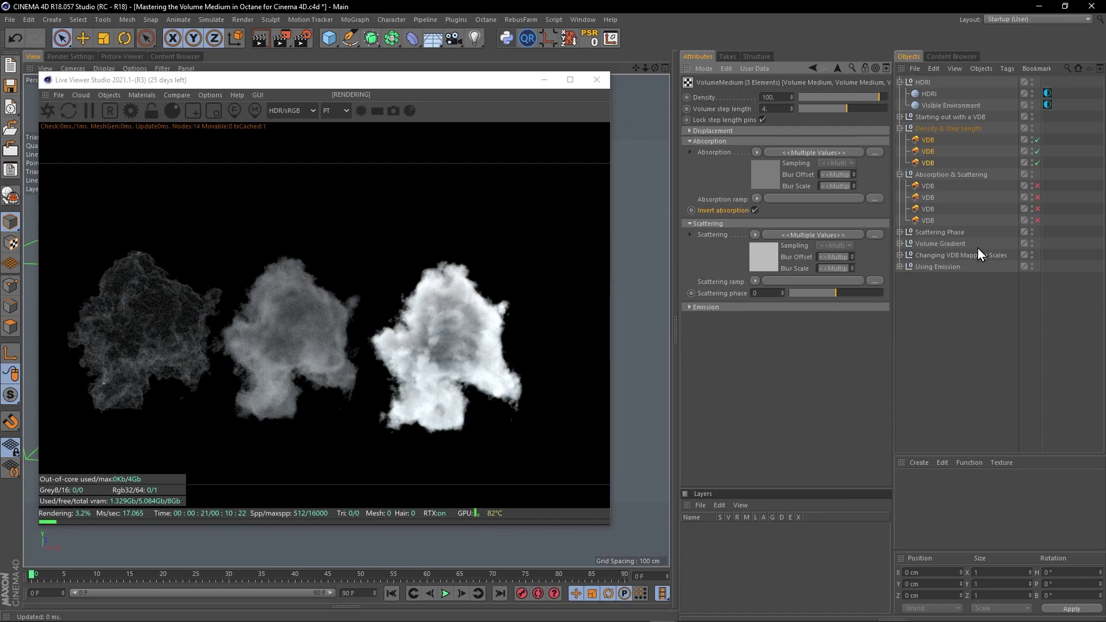
Step: Disable the three Density & Step Length VDBs and enable the four Absorption & Scattering VDBs
left_click(1055, 170)
left_click_drag(1037, 142, 1038, 164)
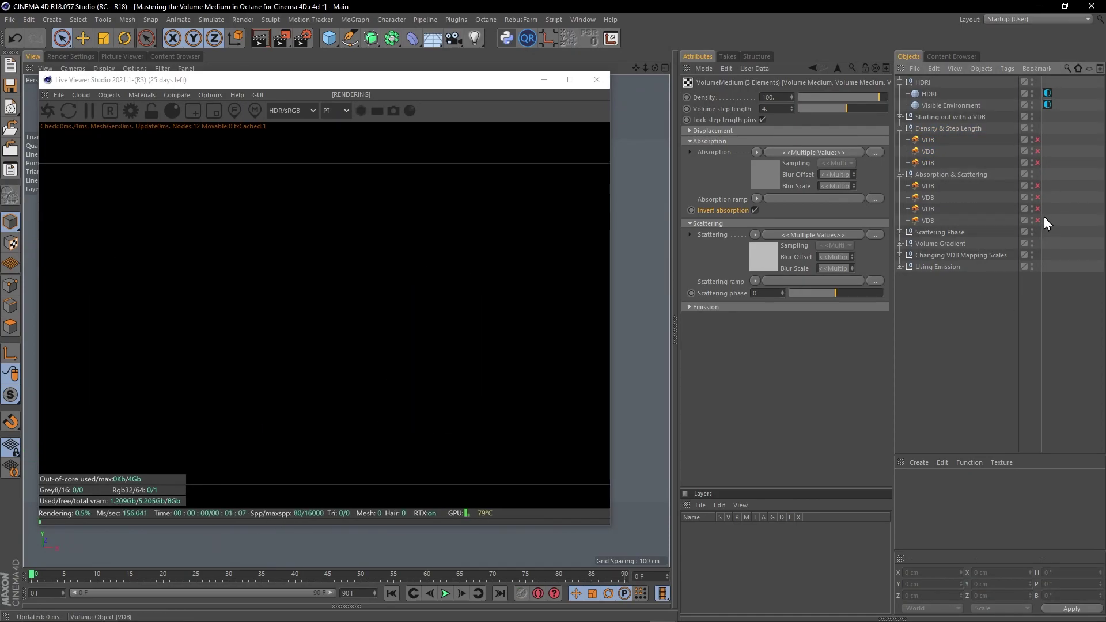
left_click(1037, 187)
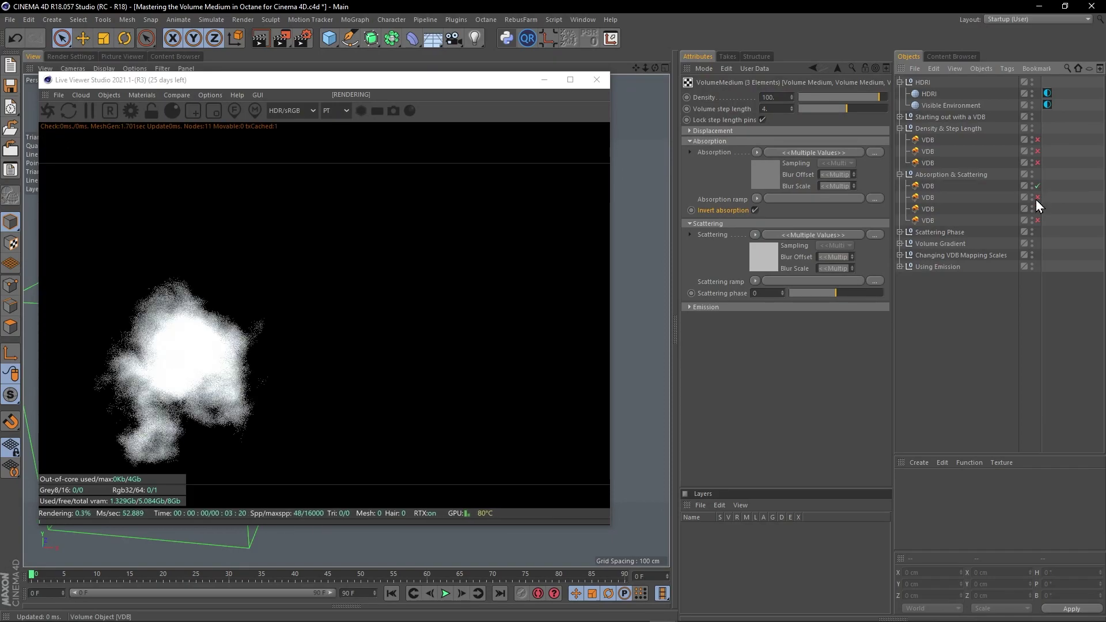
left_click(1037, 198)
left_click(1037, 209)
left_click(1037, 220)
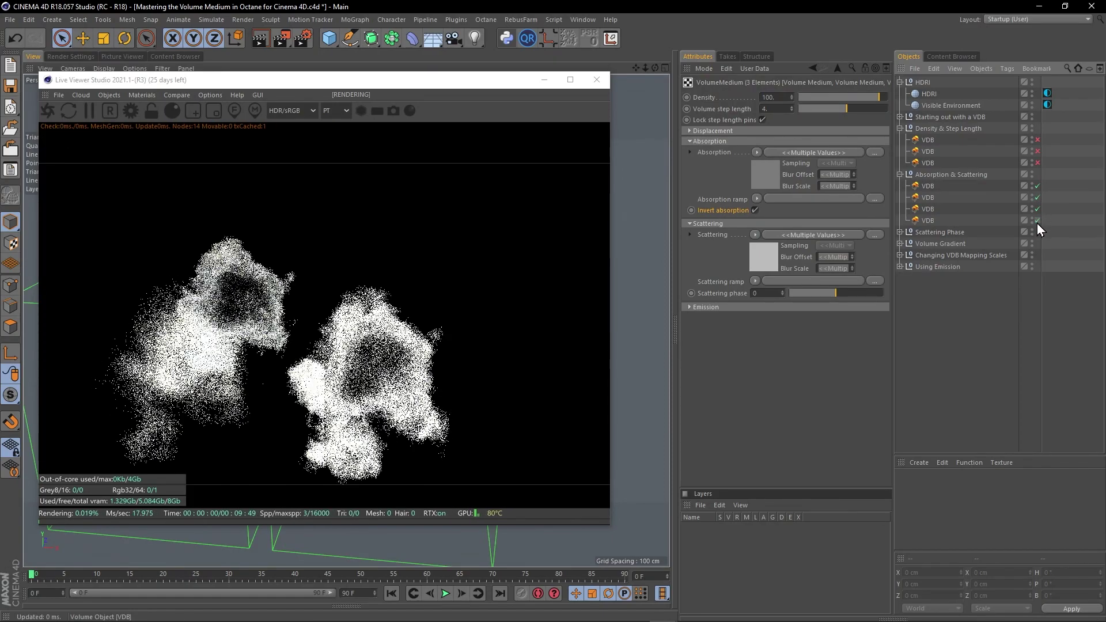
Step: Examine the four Absorption & Scattering clouds in the render and their shared density and volume step length
left_click(372, 84)
left_click_drag(372, 84, 730, 82)
left_click_drag(291, 317, 282, 338, "alt")
mouse_move(278, 305)
middle_mouse_down("alt")
mouse_move(296, 271)
mouse_move(283, 298)
middle_mouse_up("alt")
left_click_drag(591, 80, 308, 83)
left_click(926, 186)
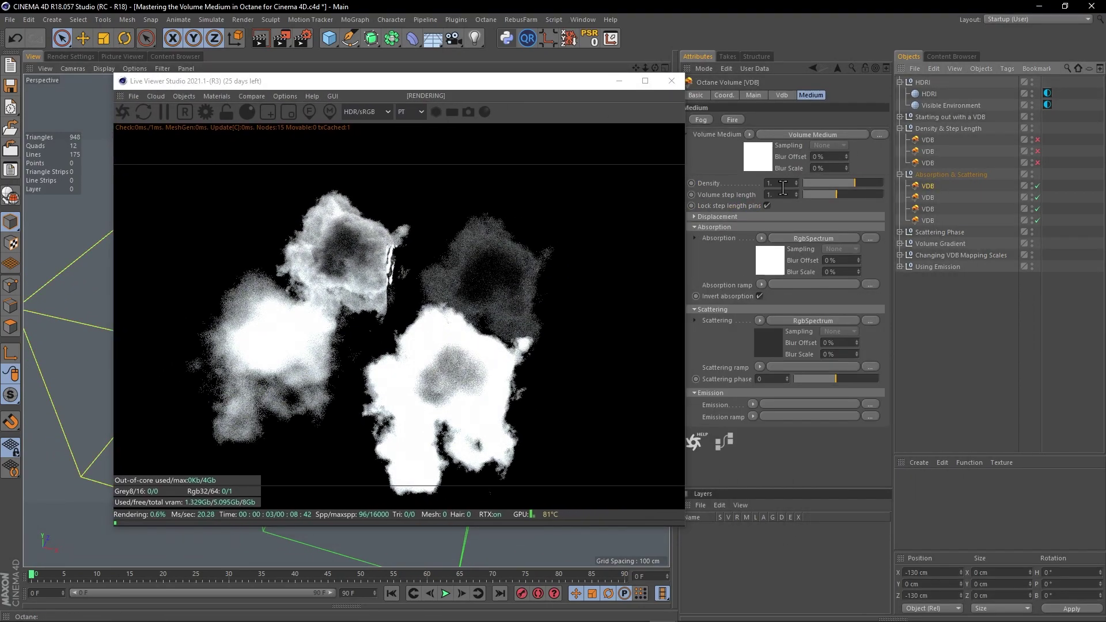
left_click_drag(561, 81, 525, 76)
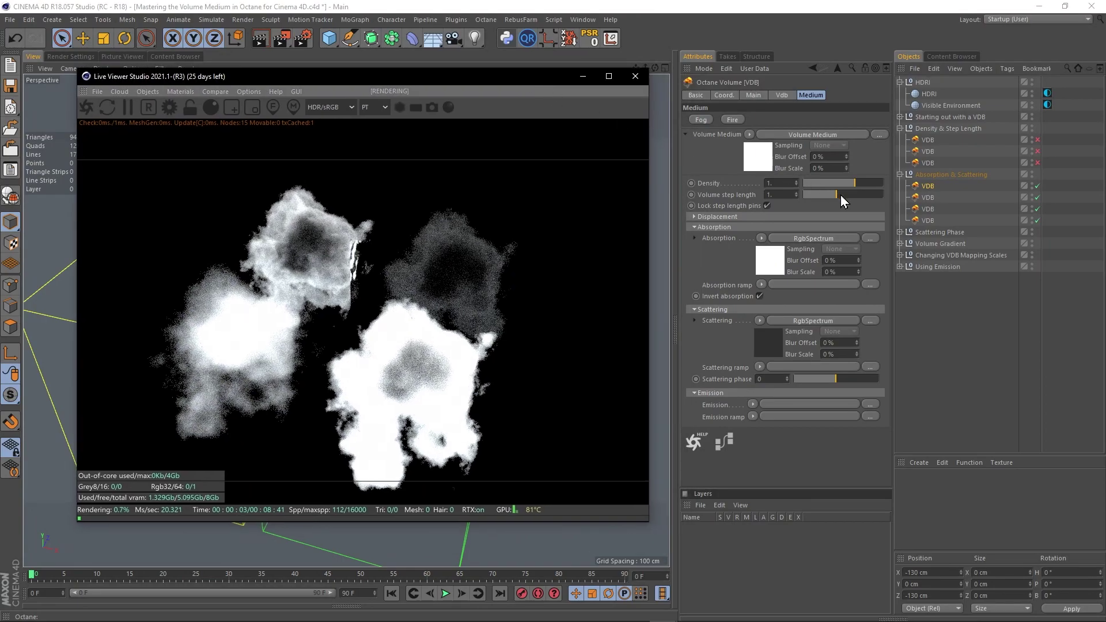
left_click(927, 220, "shift")
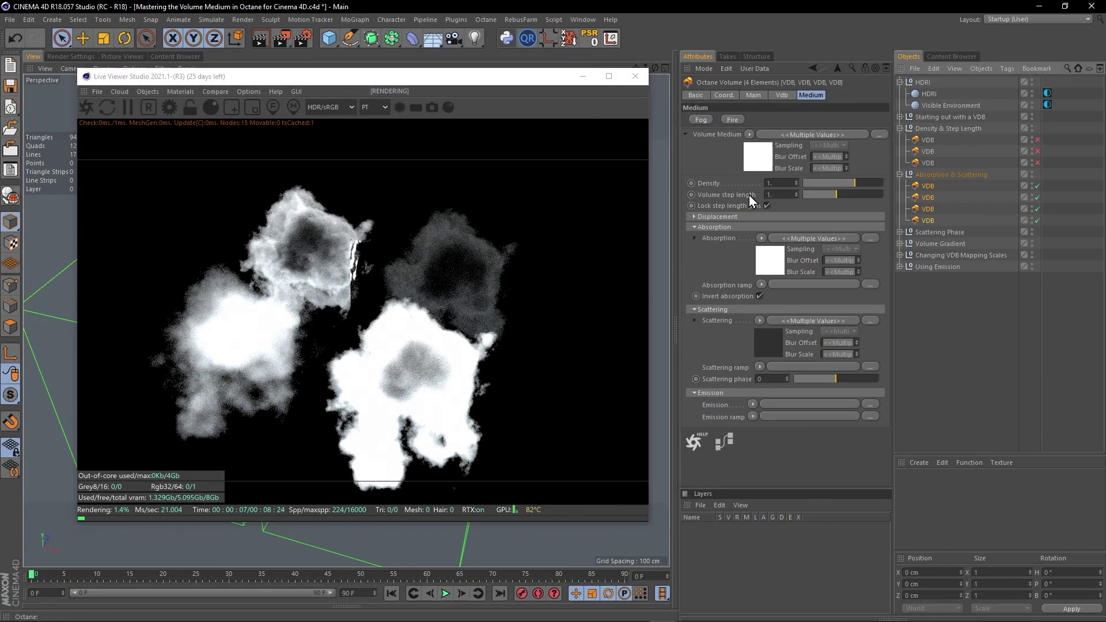
left_click_drag(420, 78, 626, 64)
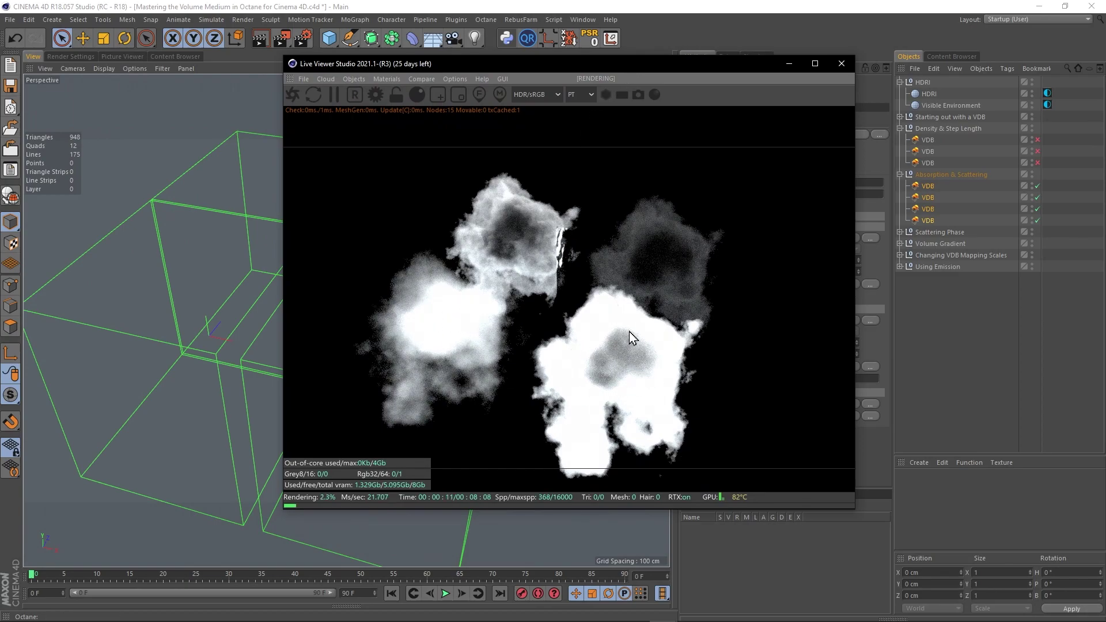
Step: Set the power of the HDRI object's environment tag to 2
left_click(1047, 94)
left_click_drag(720, 67, 534, 60)
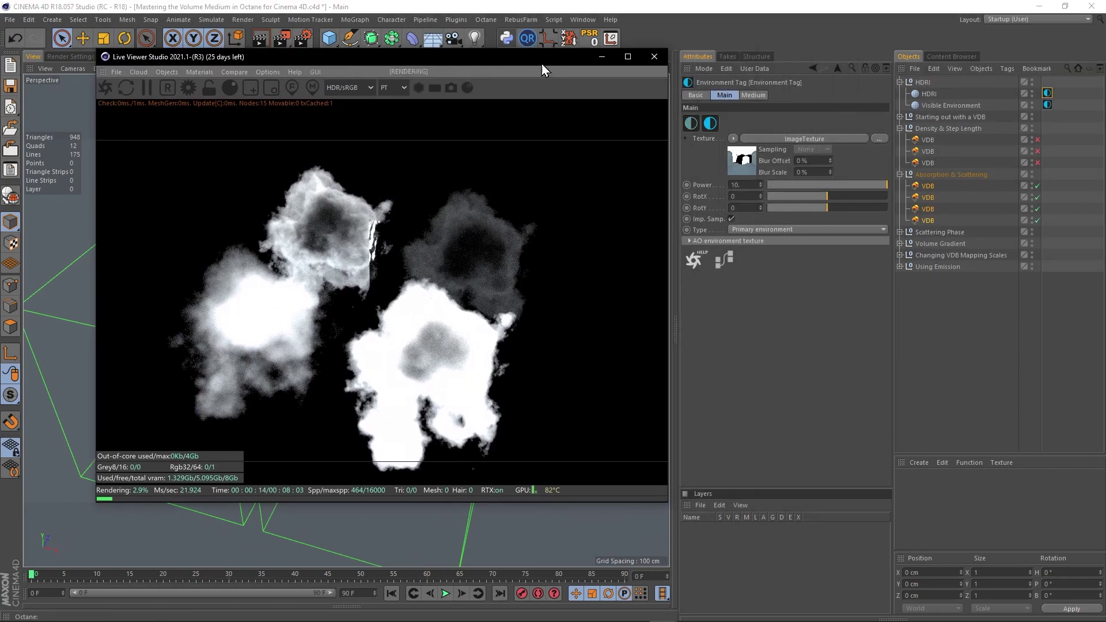
double_click(751, 184)
type("2")
key("Return")
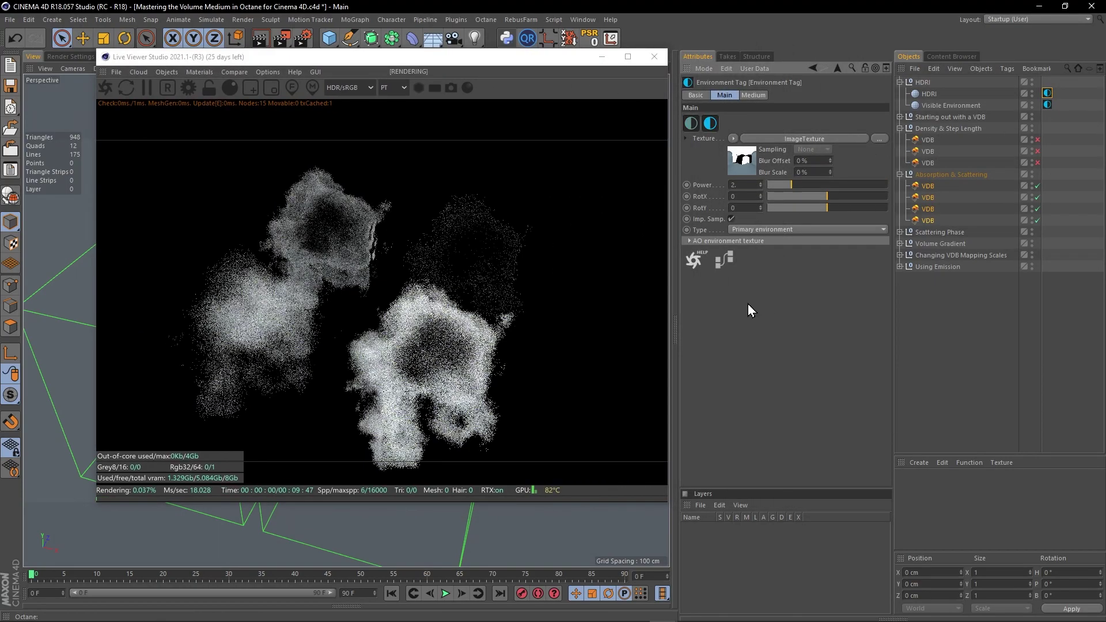
Step: Shrink the Live Viewer window and select the Absorption & Scattering VDBs one by one to identify each cloud
left_click_drag(420, 62, 619, 80)
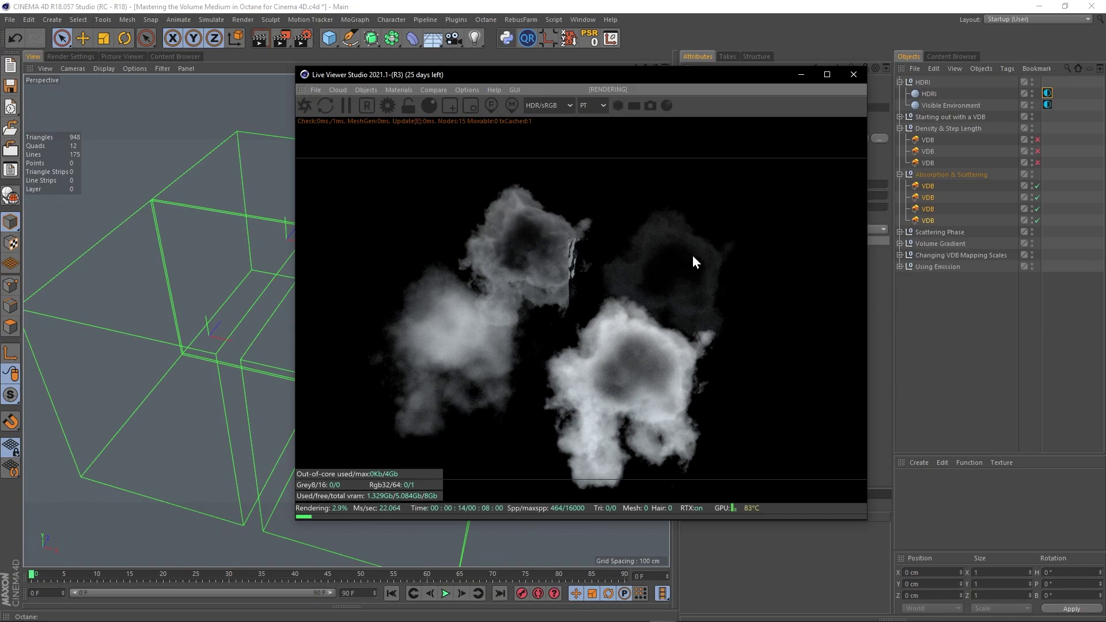
left_click_drag(657, 74, 717, 136)
left_click(915, 186)
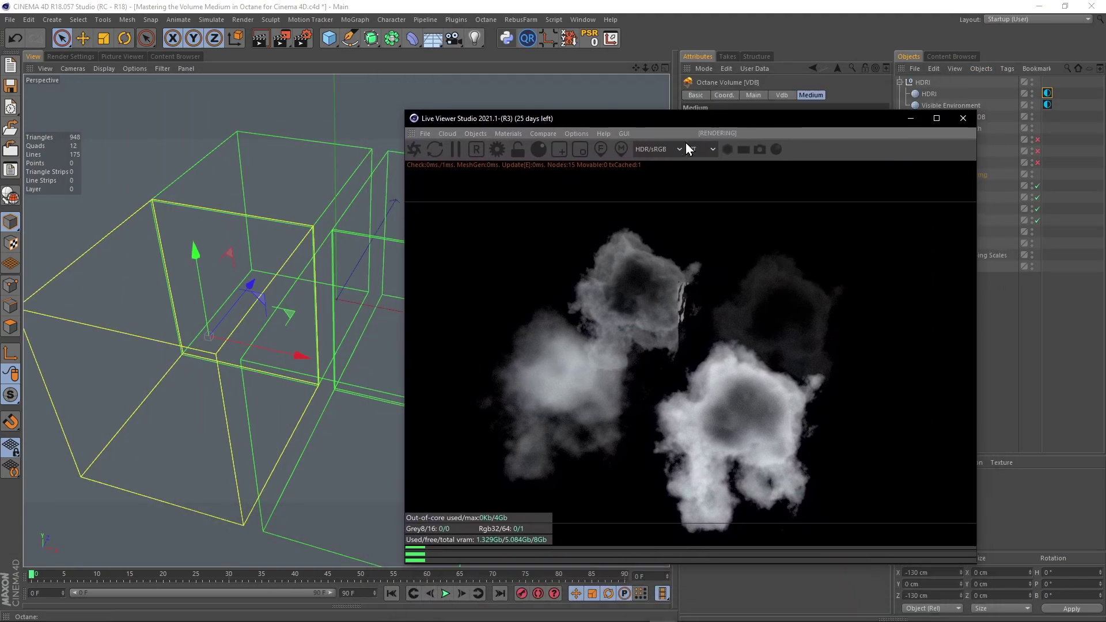
left_click_drag(405, 108, 506, 177)
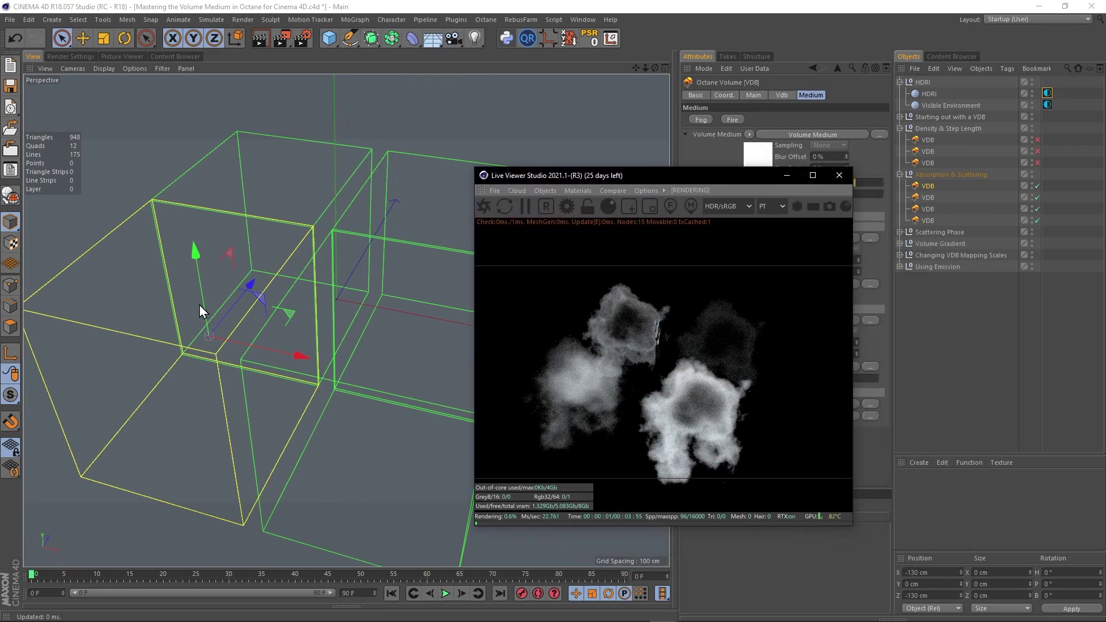
left_click(933, 199)
left_click(923, 212)
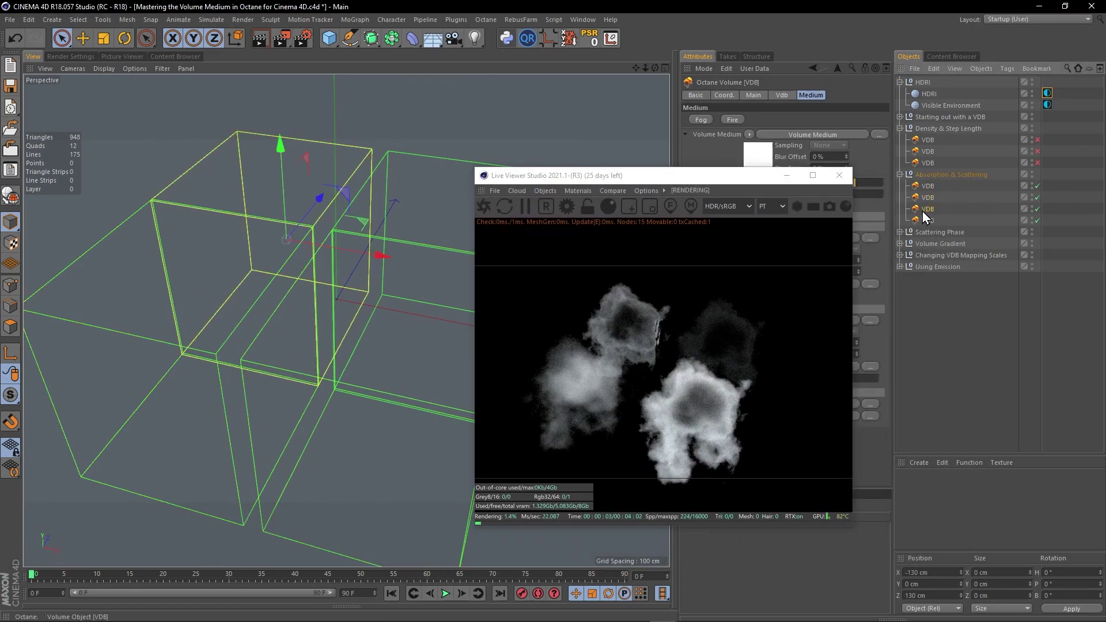
left_click(927, 222)
Step: Widen the Attributes manager and move the Live Viewer clear of the volume medium settings
left_click_drag(631, 181, 536, 192)
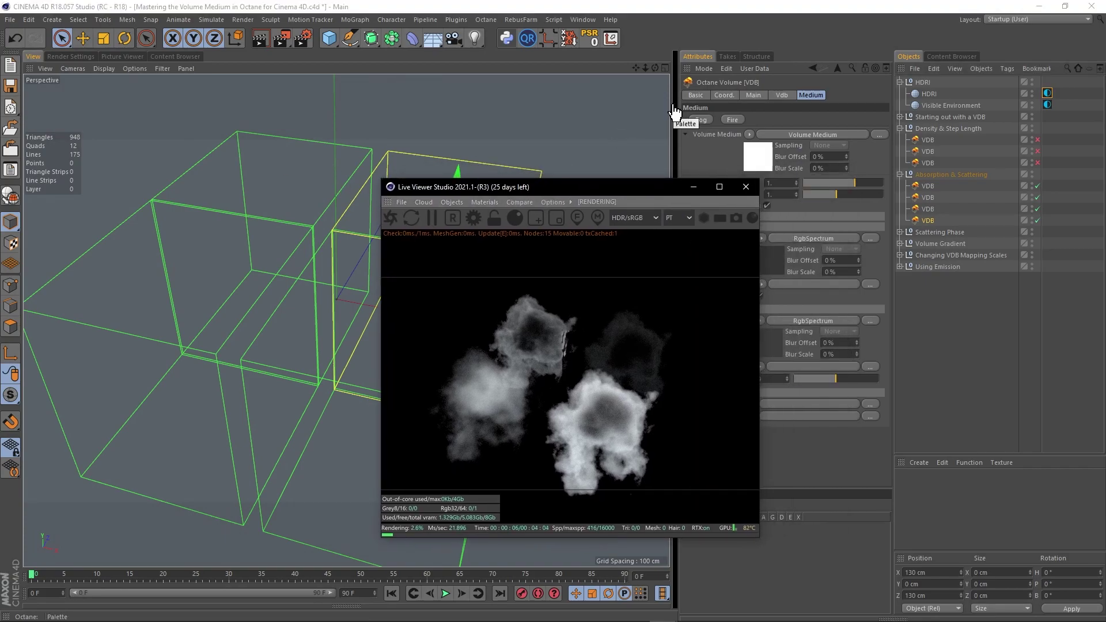
left_click_drag(680, 107, 512, 109)
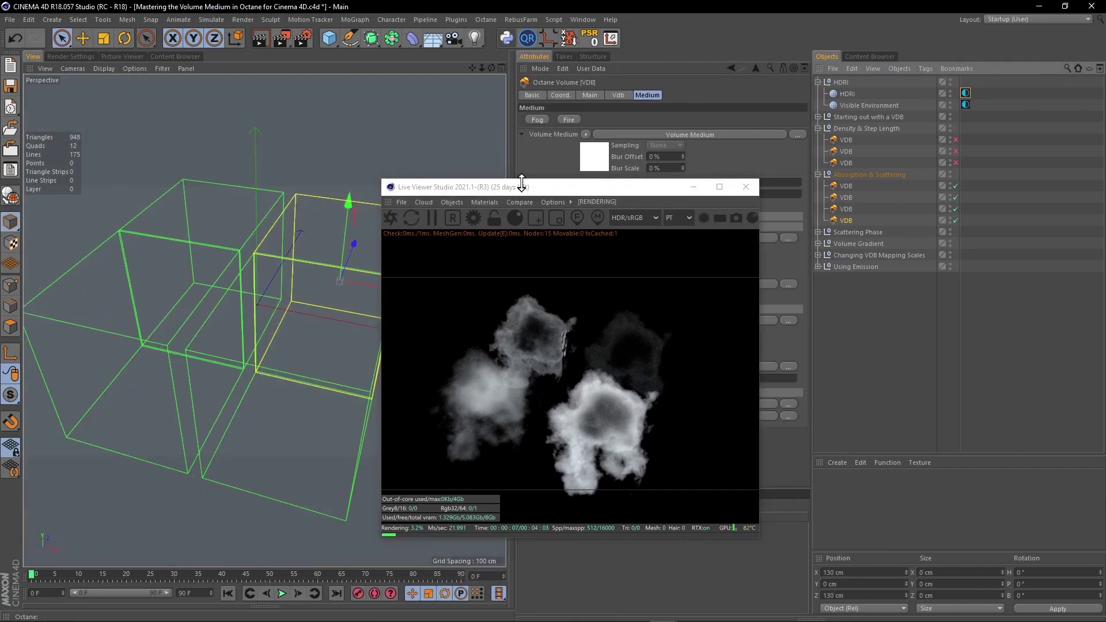
left_click_drag(519, 194, 491, 262)
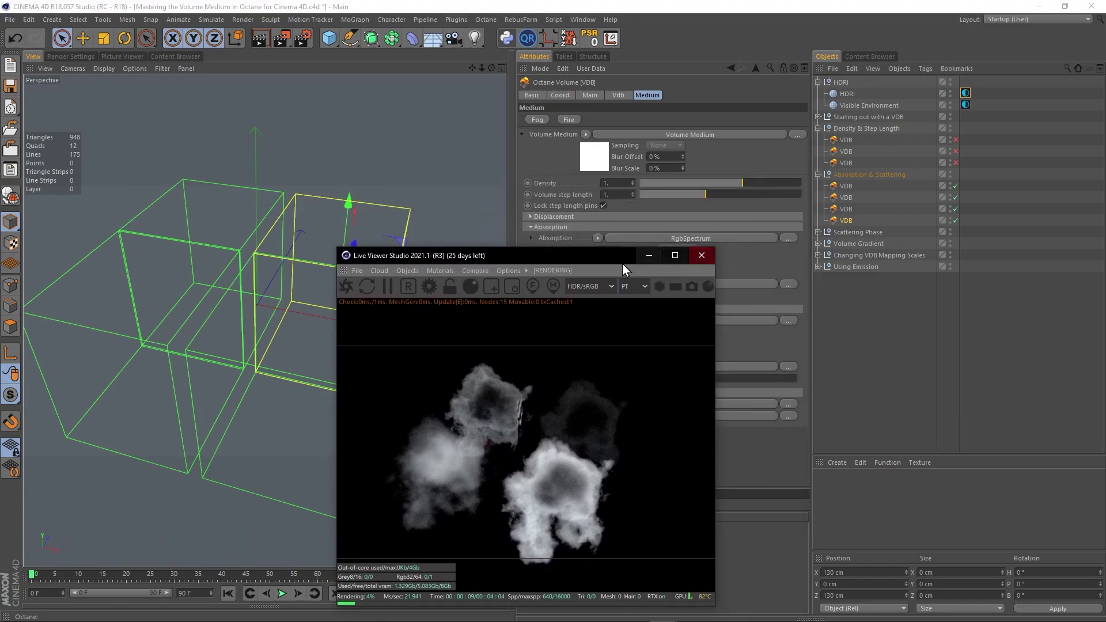
left_click_drag(602, 257, 948, 285)
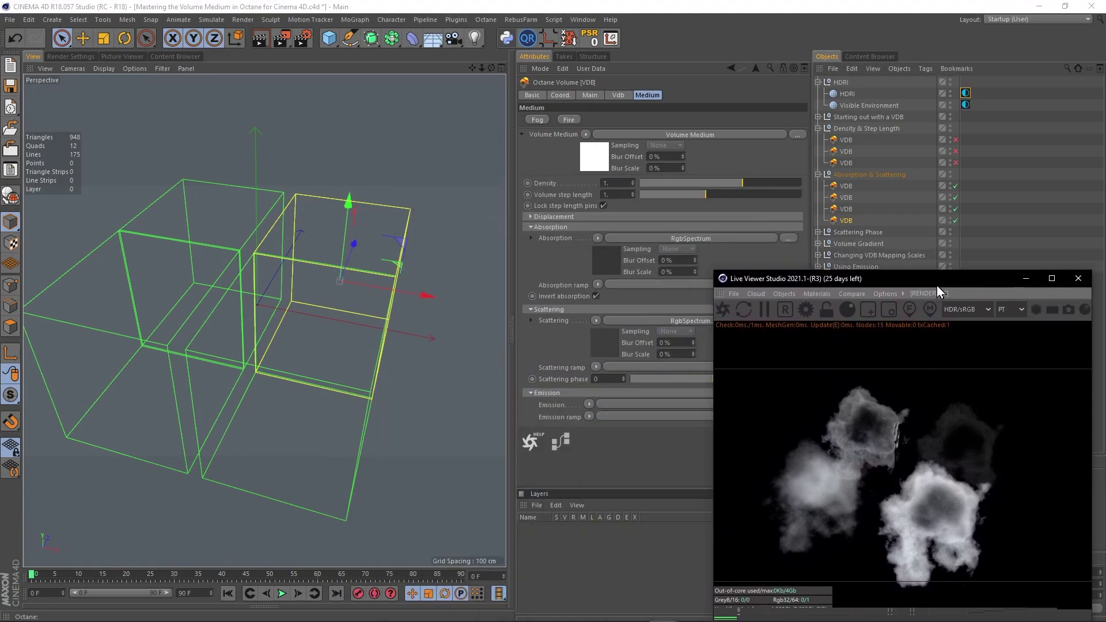
left_click_drag(713, 268, 713, 300)
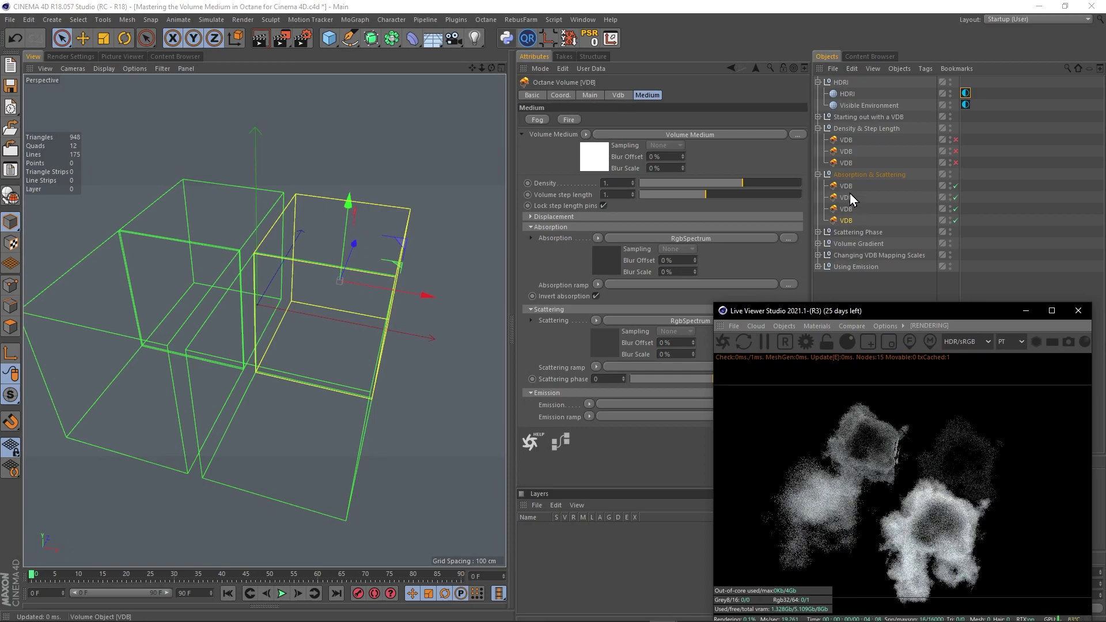
Step: Compare the medium settings of the first three Absorption & Scattering VDBs, and check the first VDB's absorption colour
left_click(845, 186)
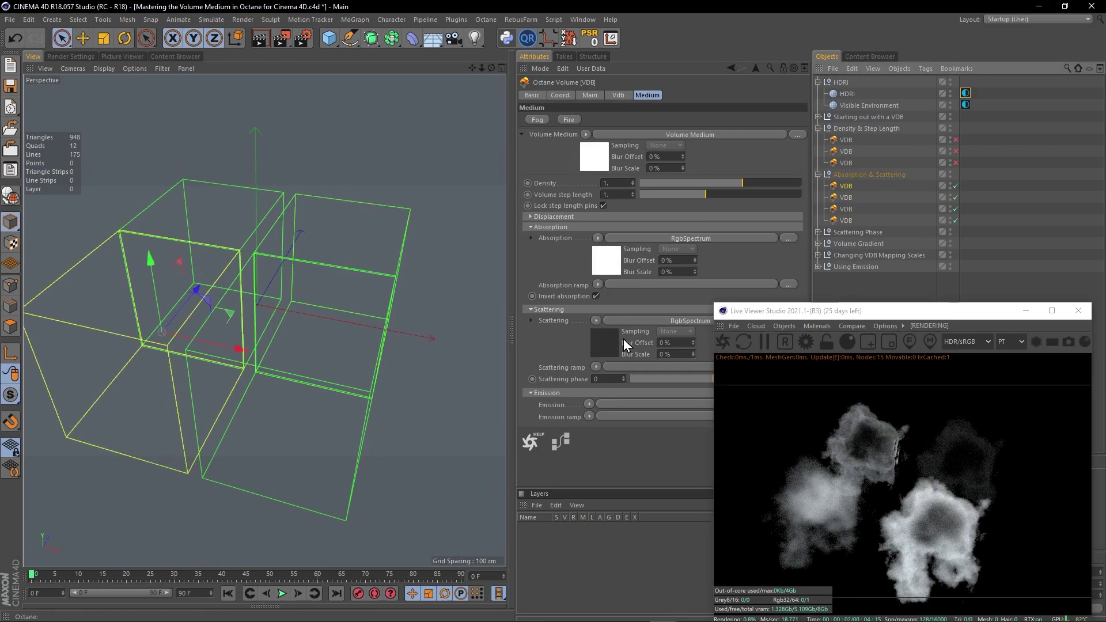
left_click(847, 213, "shift")
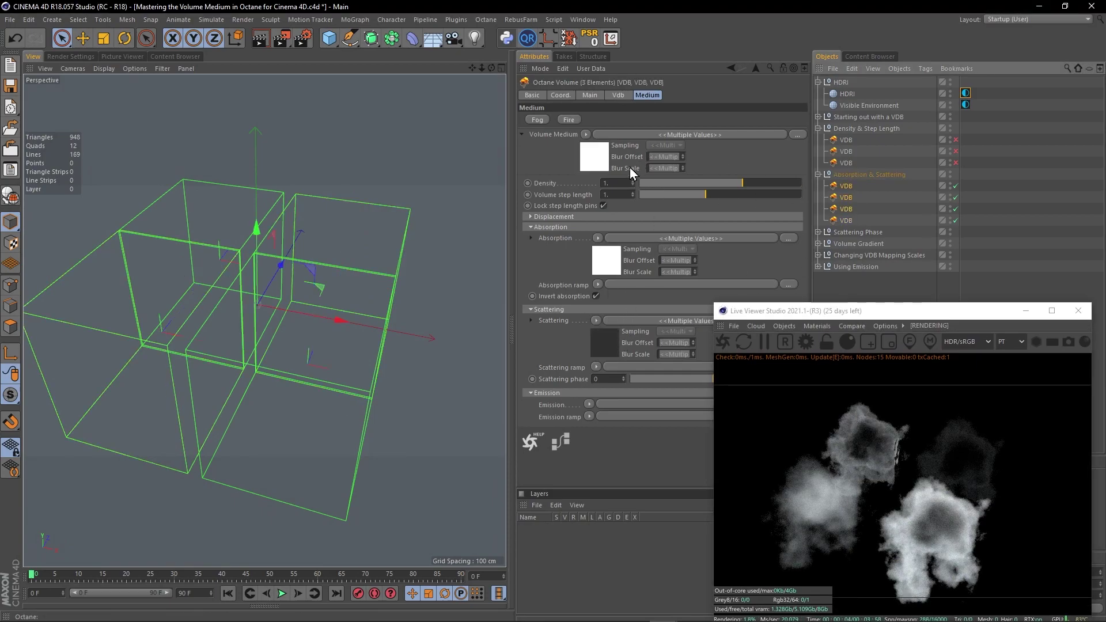
left_click(848, 196)
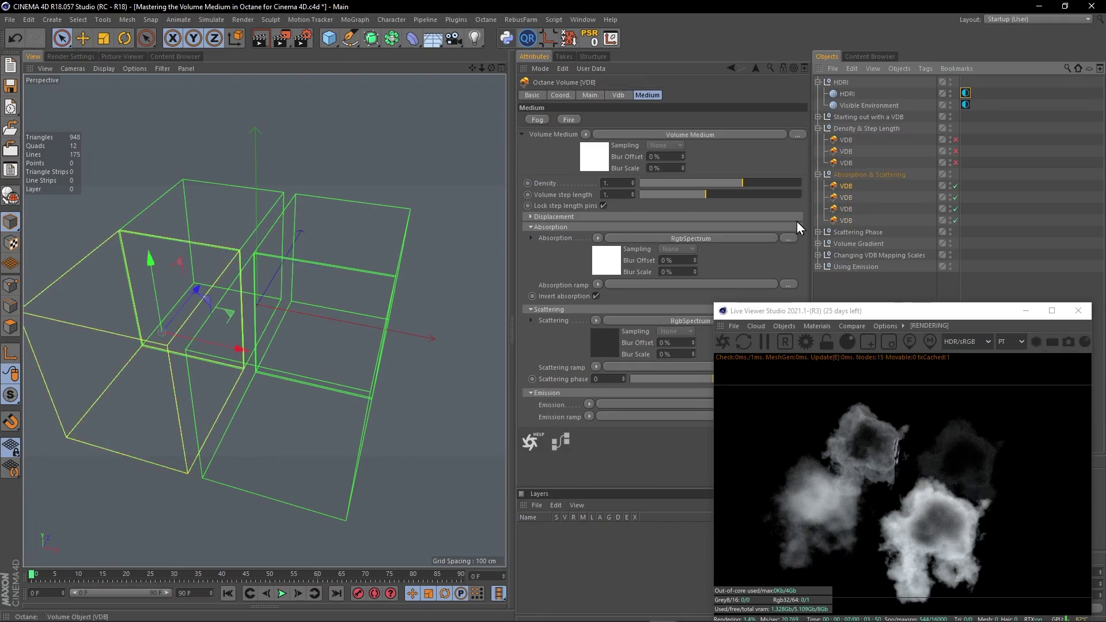
left_click(608, 262)
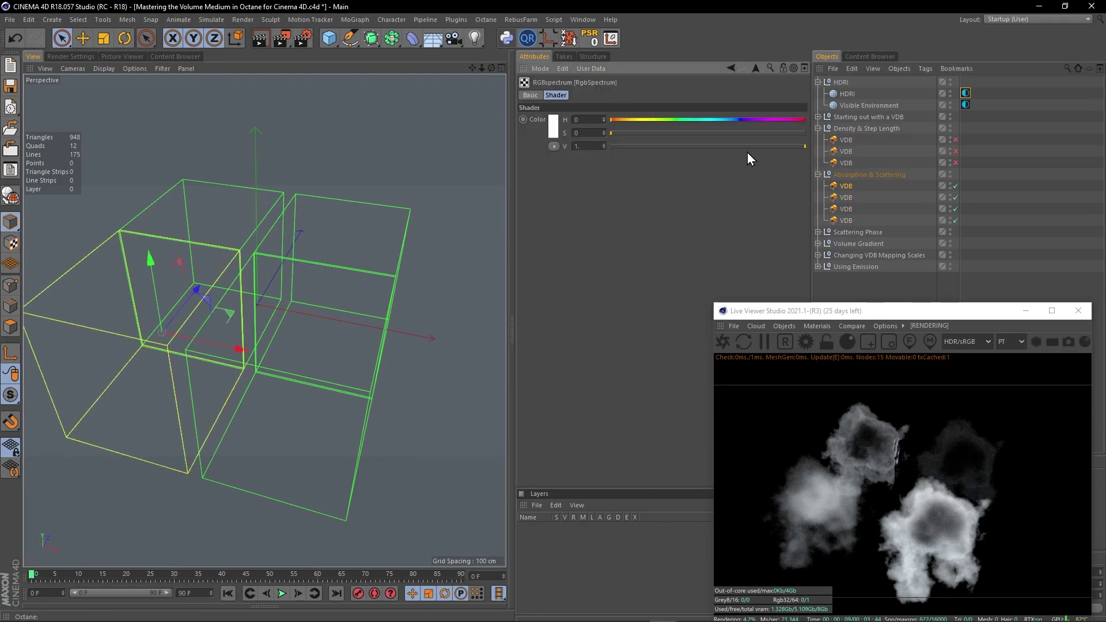
left_click(756, 69)
Step: Set the first Absorption & Scattering VDB's scattering colour brightness to 0.01 and return to its volume medium settings
left_click(600, 260)
left_click_drag(582, 144, 689, 156)
type("01")
key("Return")
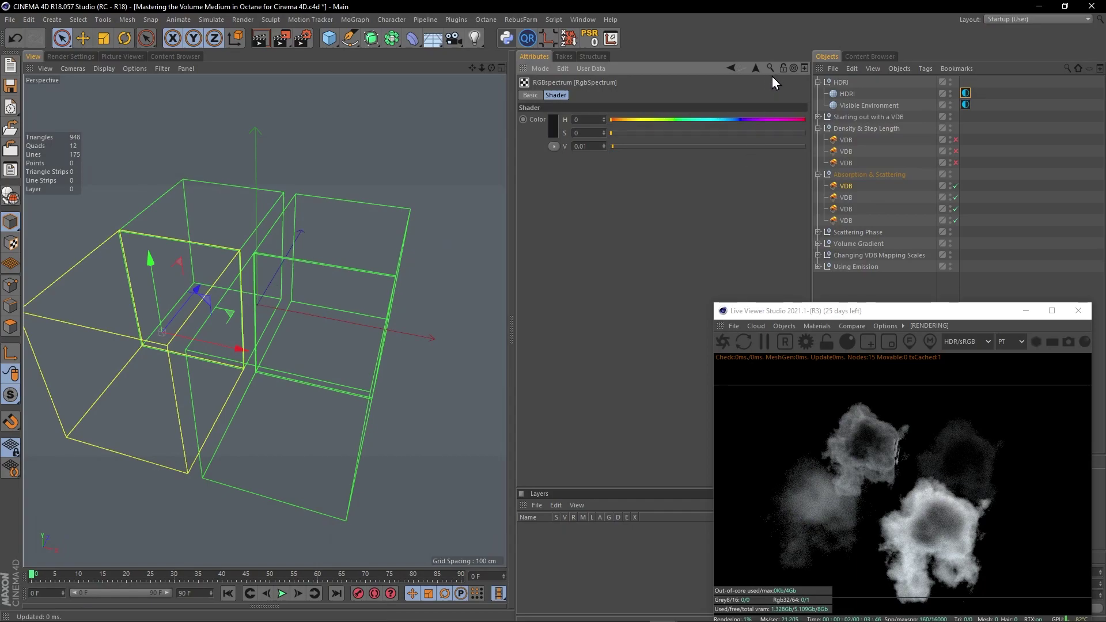
left_click(756, 68)
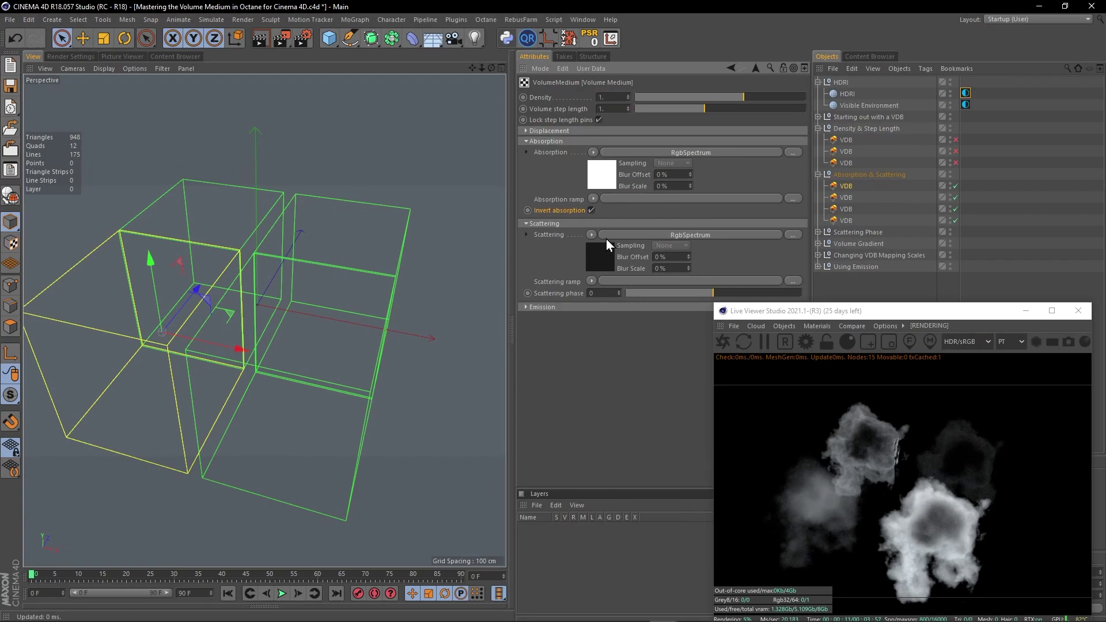
Step: Examine the second Absorption & Scattering VDB's absorption and scattering colours and its cloud in the render
left_click(849, 198)
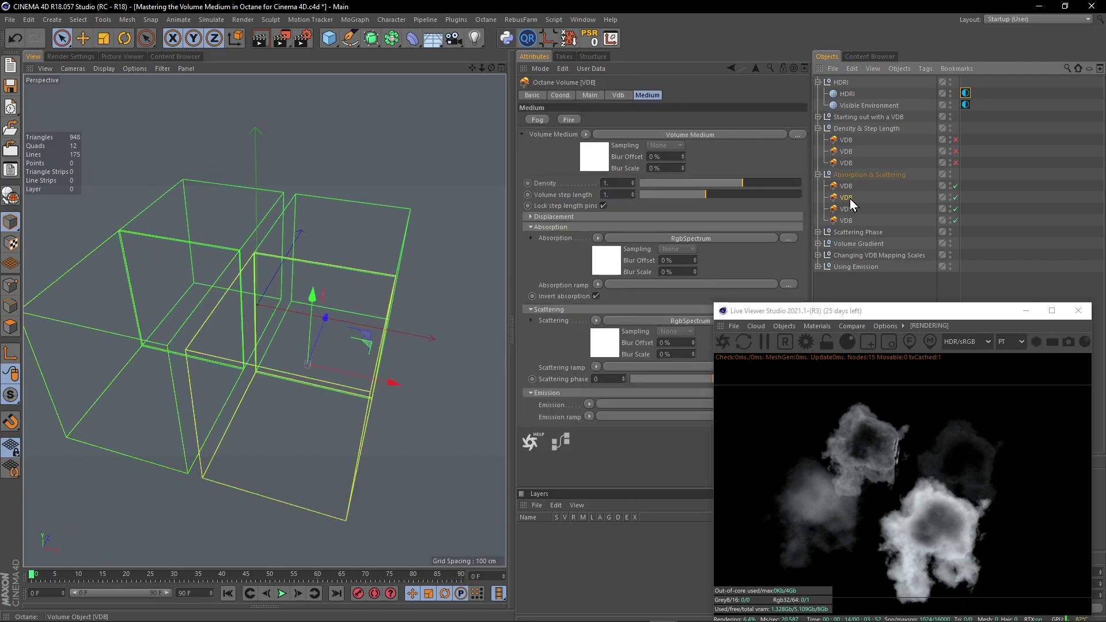
left_click(598, 265)
left_click(755, 68)
left_click(589, 253)
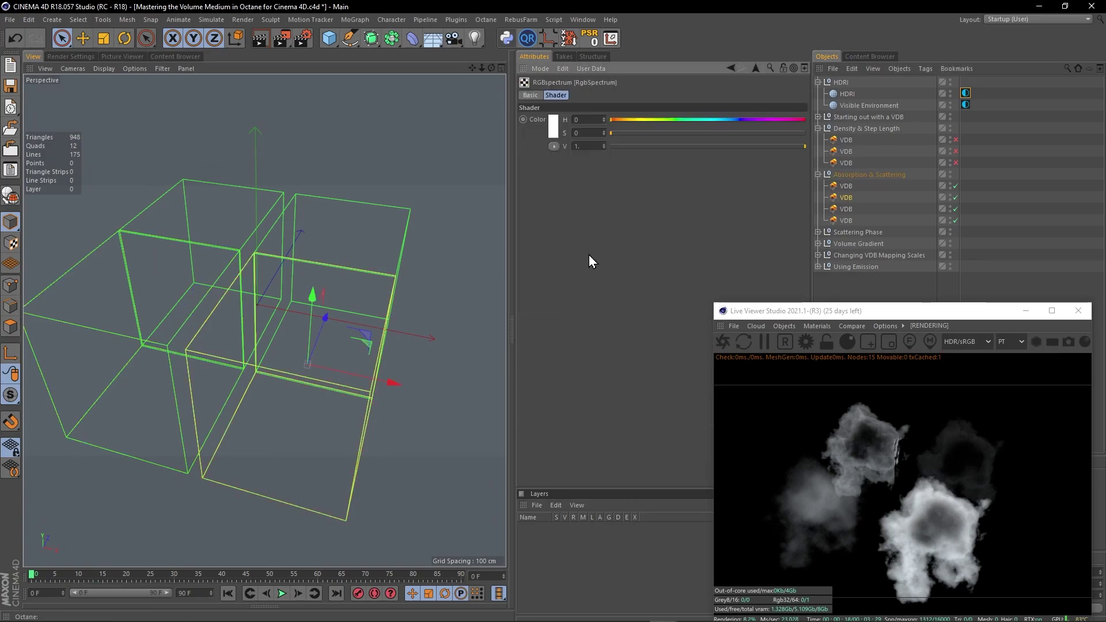
left_click(753, 69)
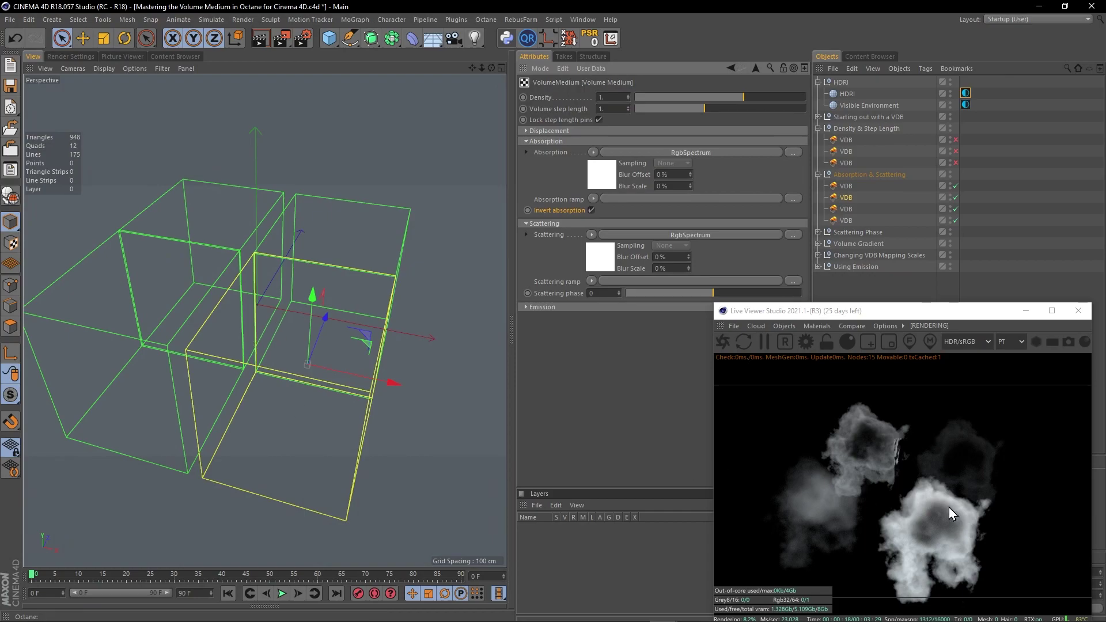
left_click_drag(894, 314, 899, 254)
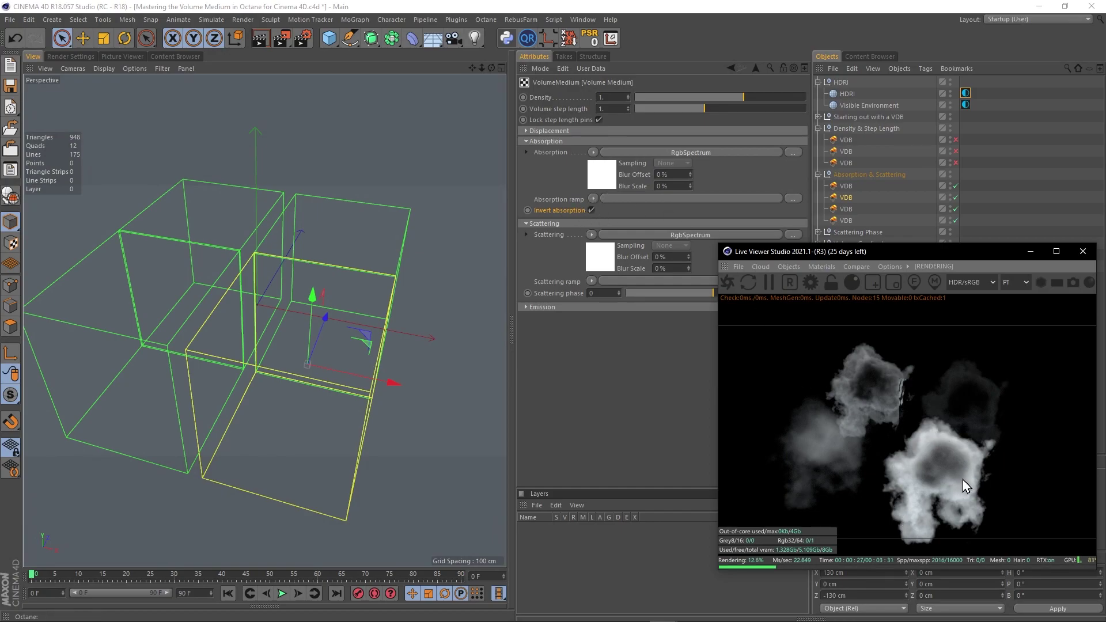
Step: Set the third Absorption & Scattering VDB's absorption colour brightness to 0.01
left_click(847, 209)
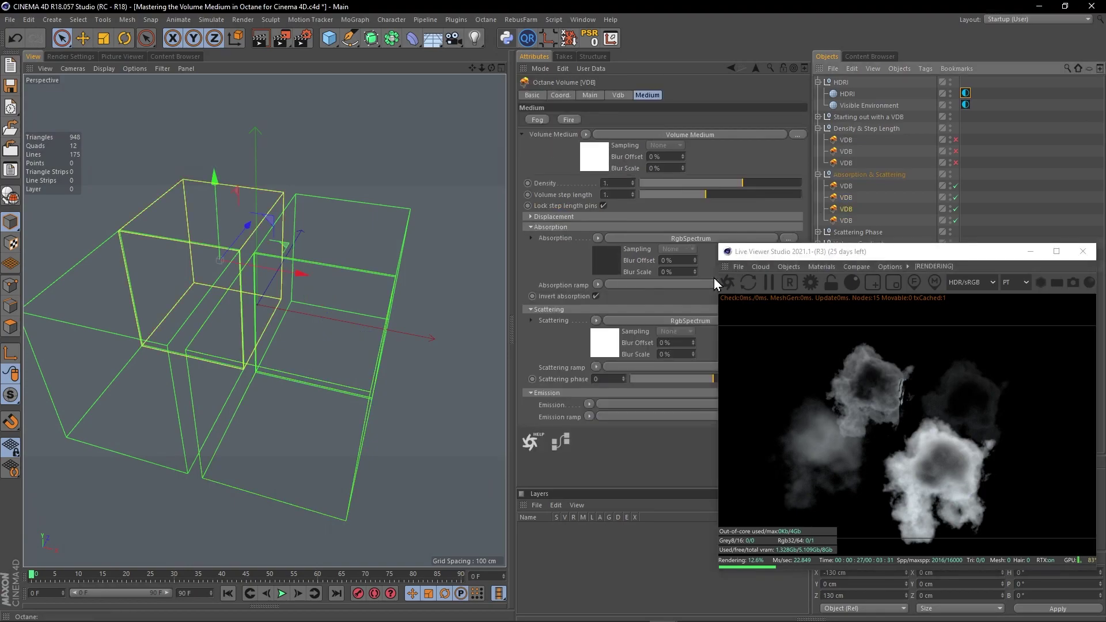
left_click(599, 260)
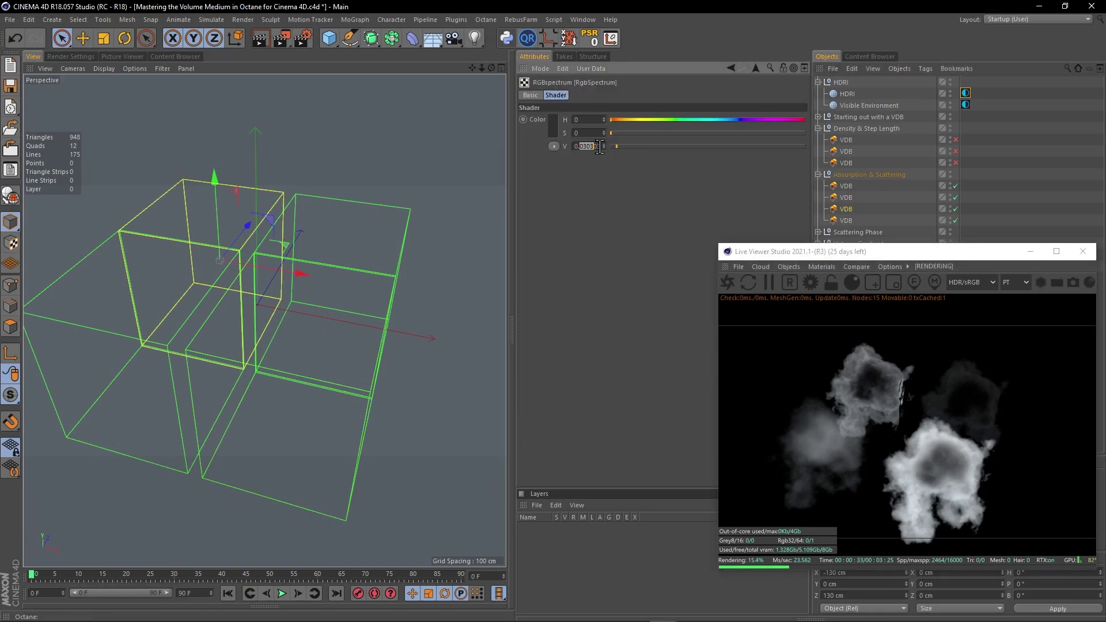
type(".01")
key("Return")
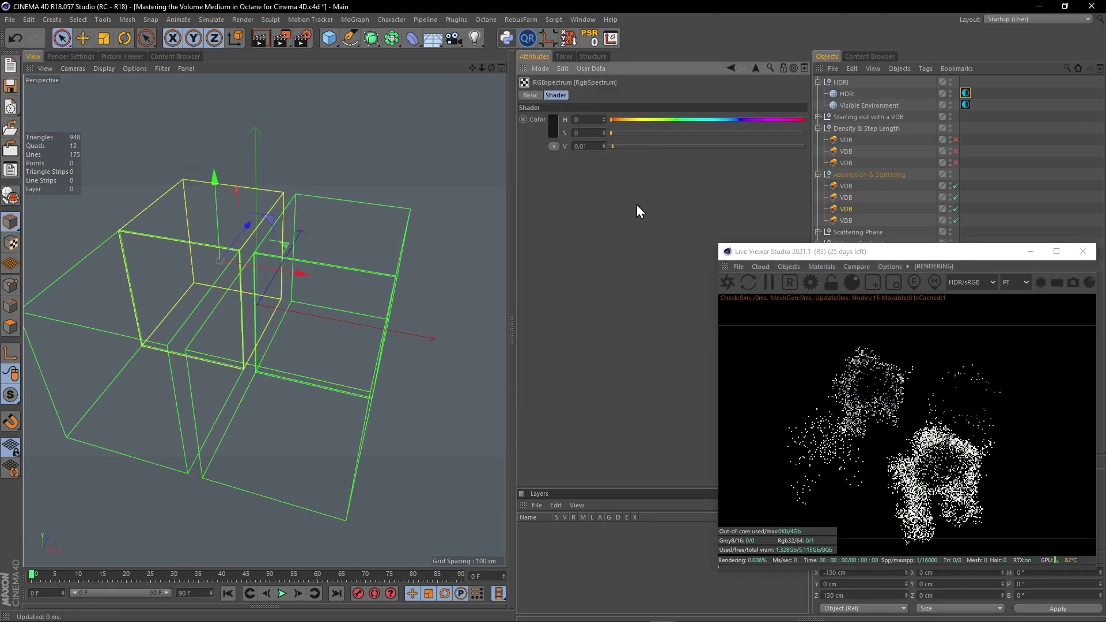
right_click_drag(220, 212, 278, 217, "alt")
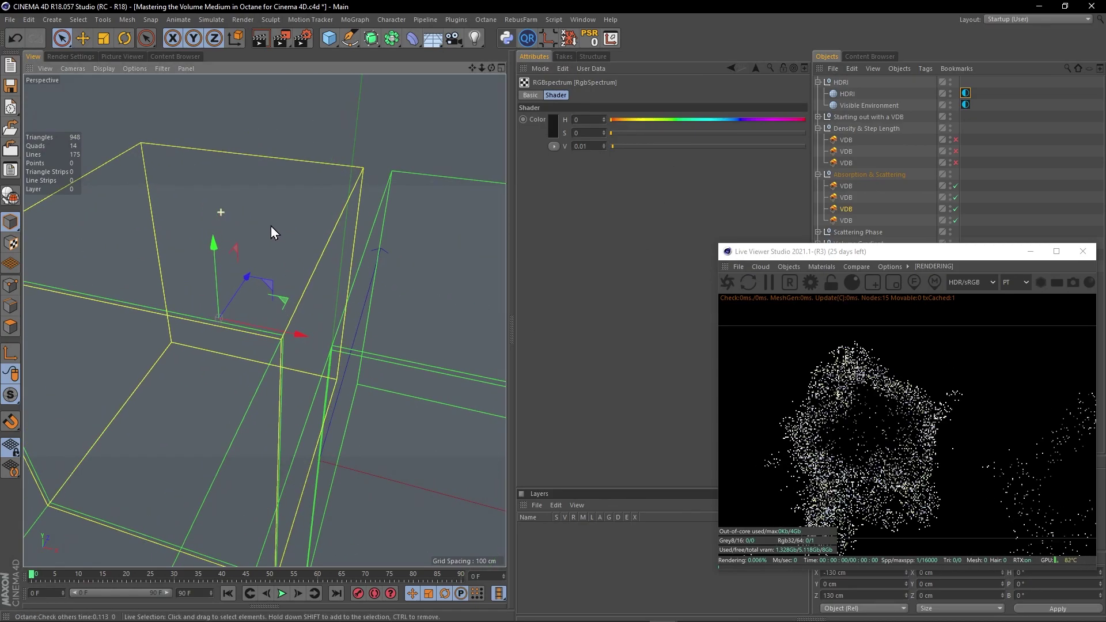
Step: Compare the four Absorption & Scattering clouds in the render from several angles and return to the third VDB's volume medium settings
middle_click_drag(273, 280, 252, 178, "alt")
right_click_drag(251, 178, 210, 182, "alt")
middle_click_drag(345, 208, 373, 259, "alt")
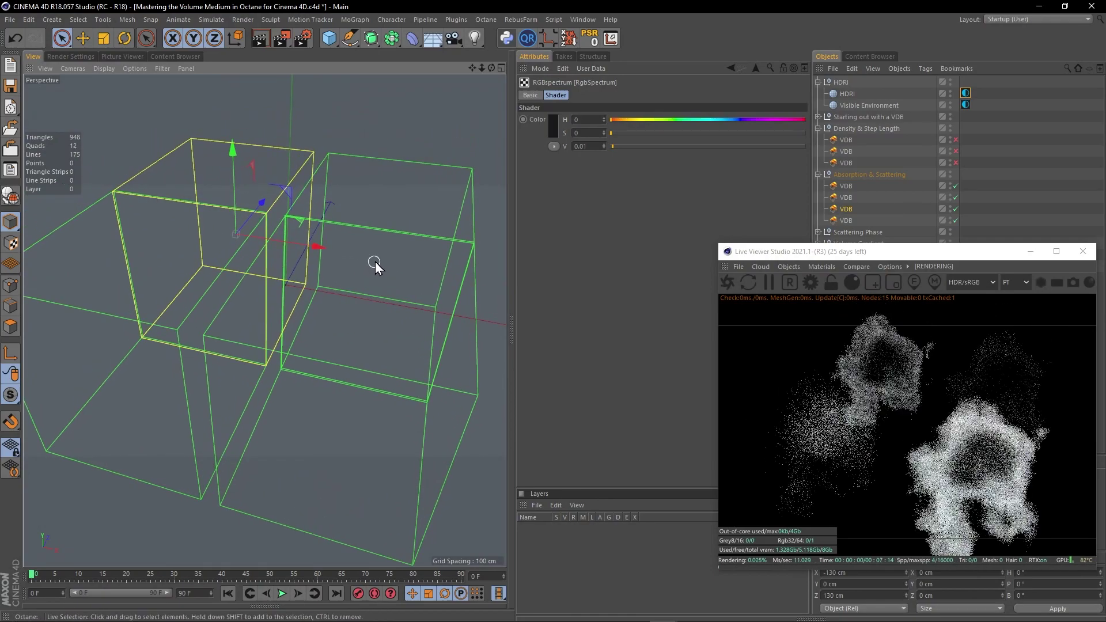
left_click_drag(329, 324, 368, 360, "alt")
left_click_drag(345, 302, 357, 300, "alt")
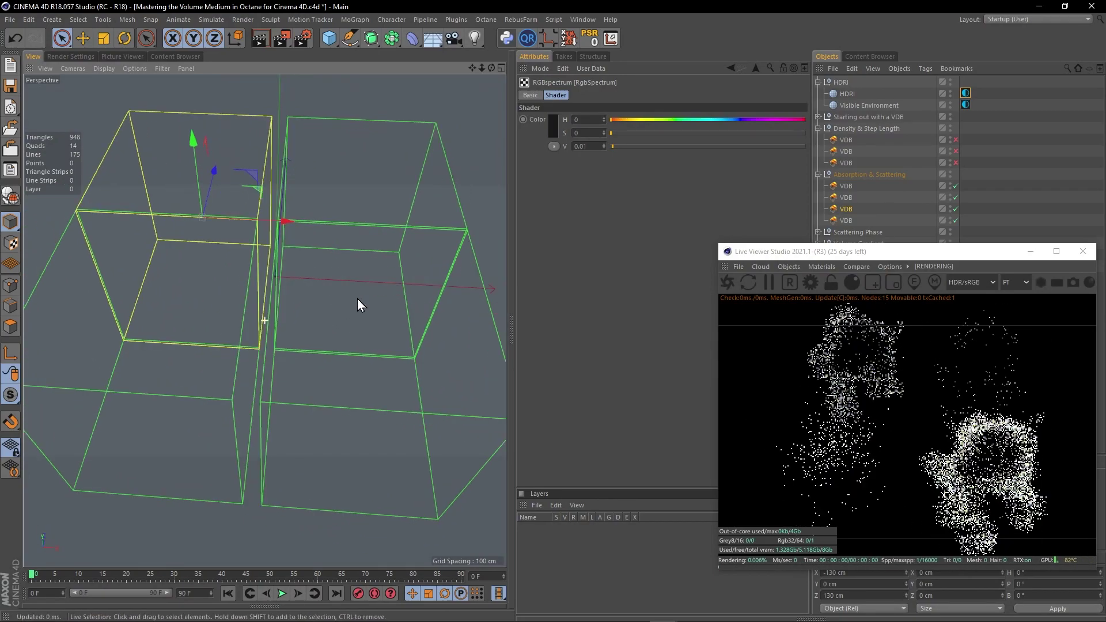
middle_click_drag(313, 234, 323, 251, "alt")
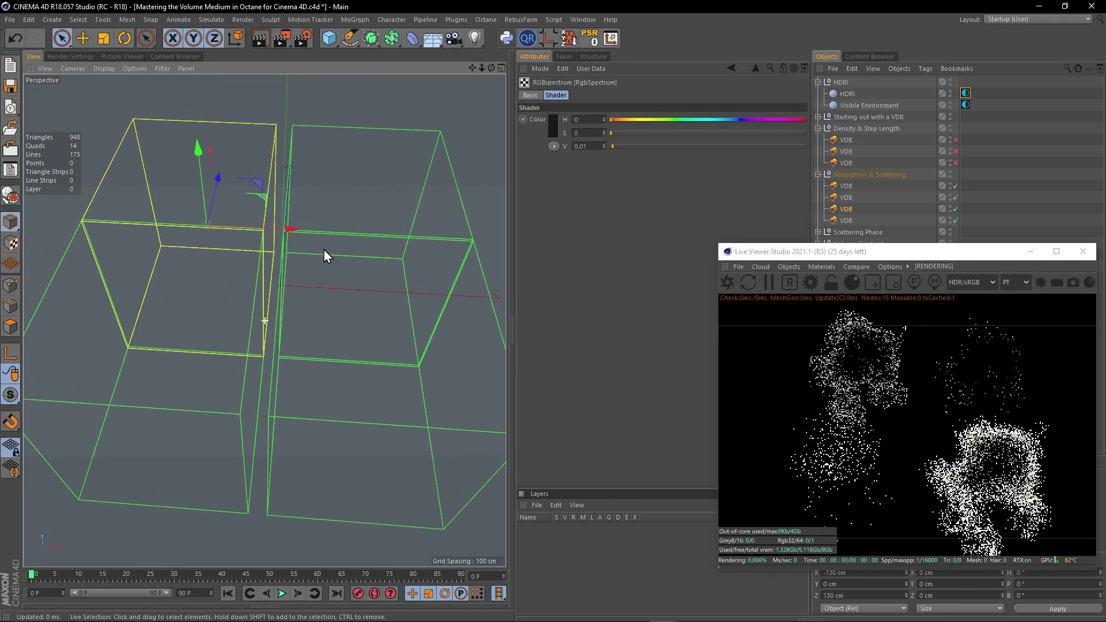
middle_click_drag(391, 325, 428, 396, "alt")
middle_click_drag(283, 327, 208, 292, "alt")
middle_click_drag(373, 425, 365, 367, "alt")
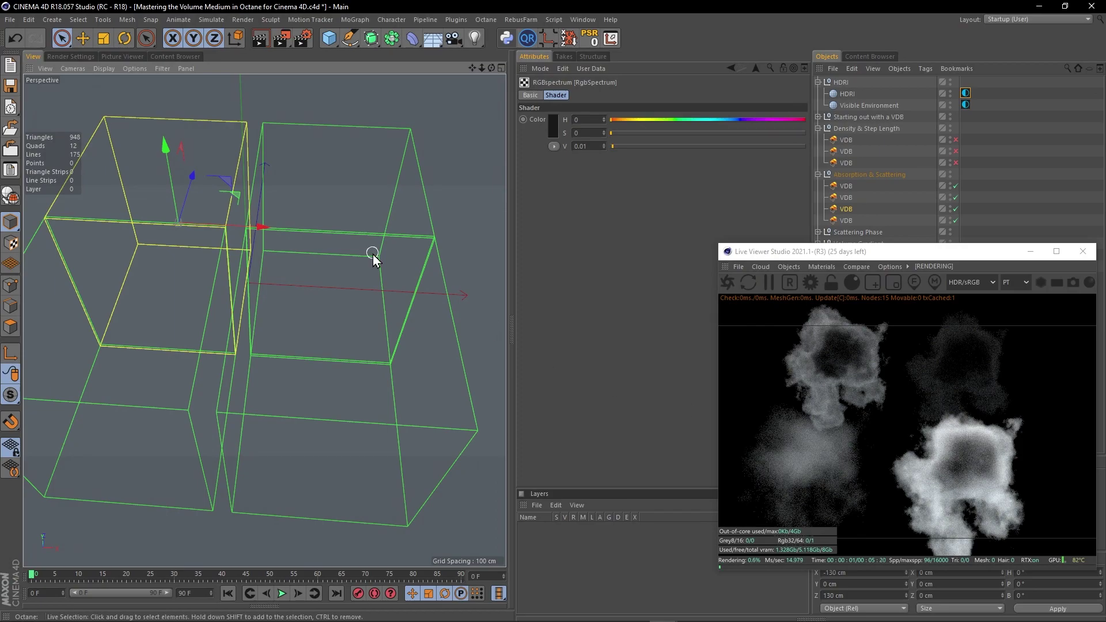
middle_click_drag(310, 261, 352, 344, "alt")
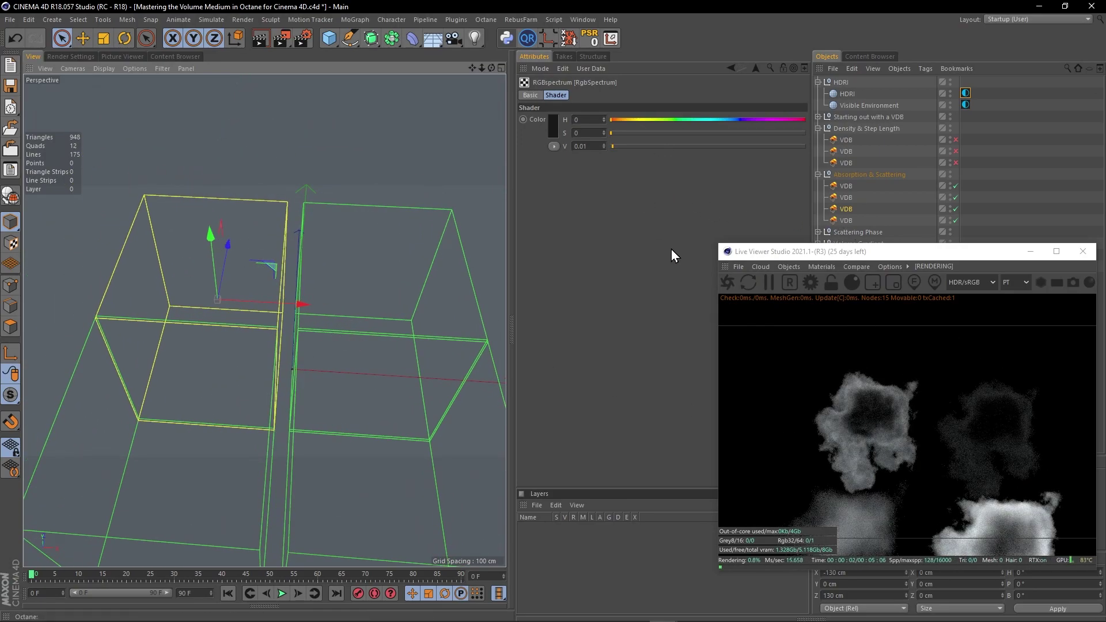
left_click(755, 69)
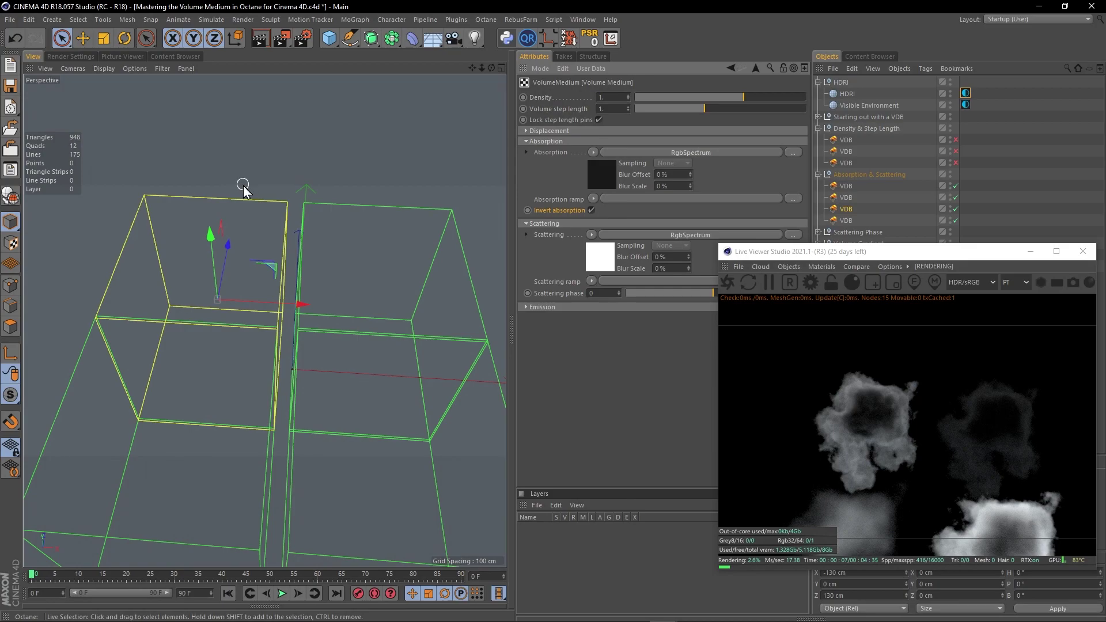
middle_click_drag(261, 250, 239, 216, "alt")
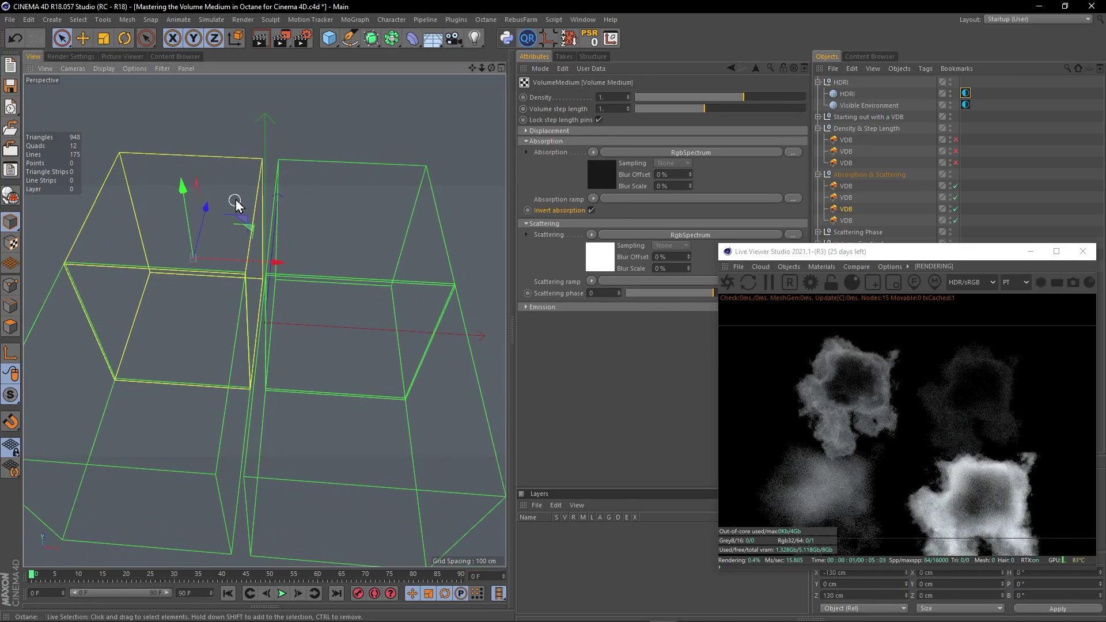
middle_click(236, 206)
middle_click(233, 194)
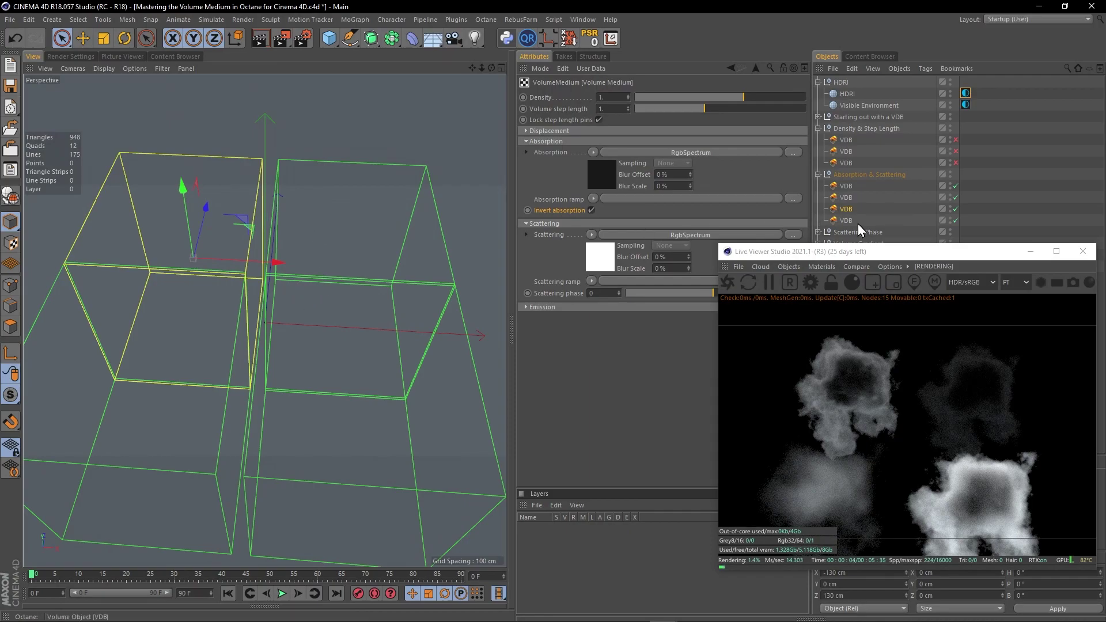
Step: Set the fourth Absorption & Scattering VDB's absorption colour brightness to 0.01
left_click(847, 221)
left_click(603, 266)
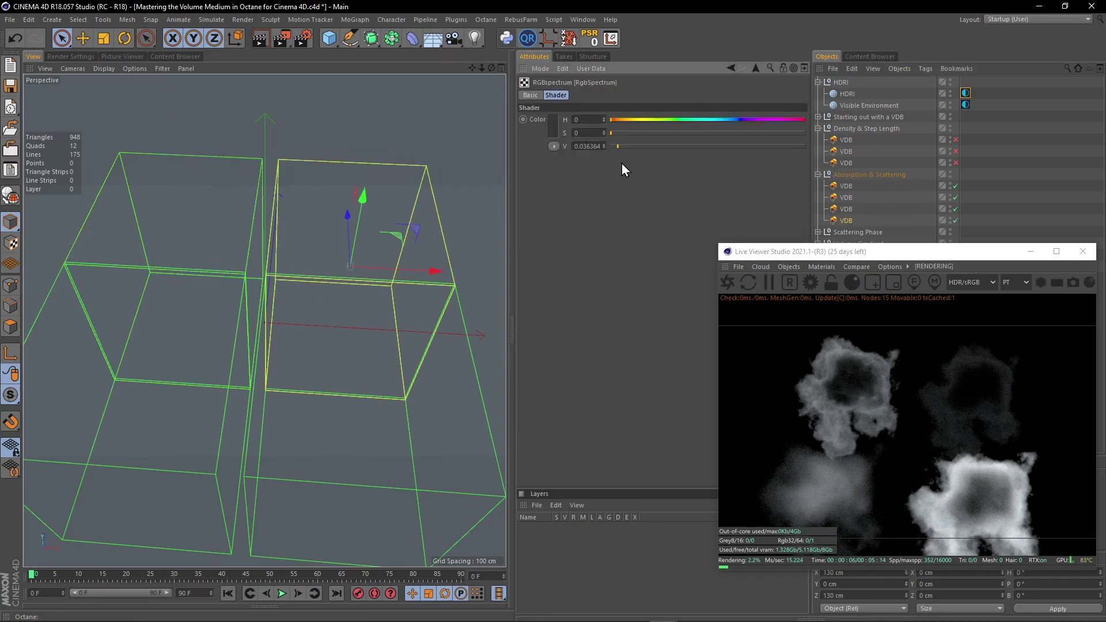
type("0.01")
key("Return")
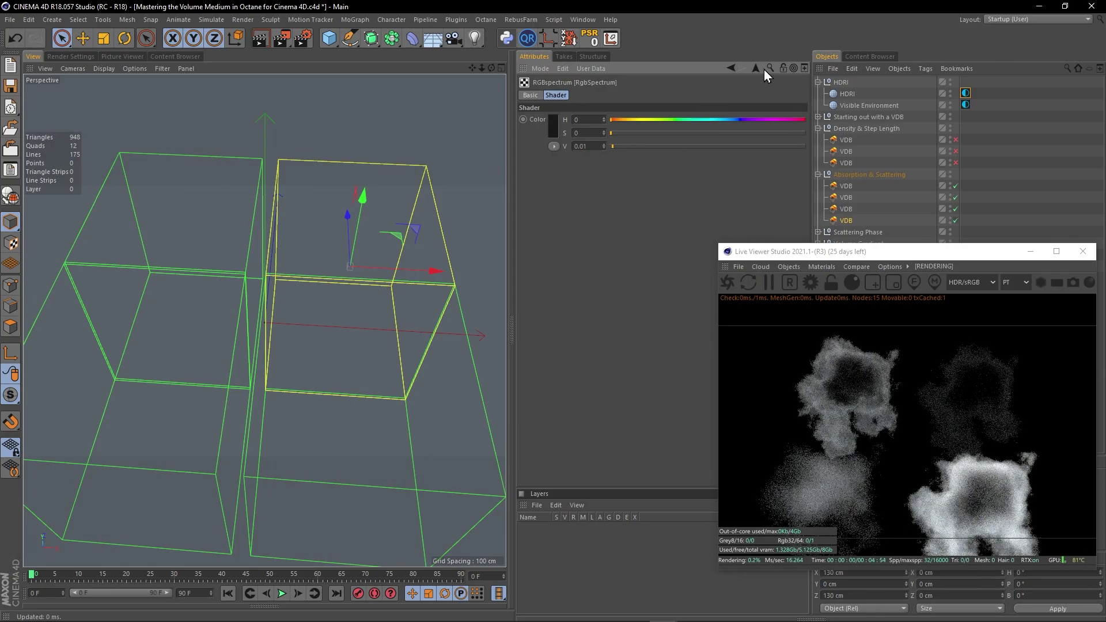
Step: Set the fourth Absorption & Scattering VDB's scattering colour brightness to 0.01
left_click(756, 69)
left_click(593, 258)
double_click(584, 148)
type("0.01")
key("Return")
Step: Raise the Visible Environment's colour brightness to about 0.44 and inspect the four clouds against the grey background
left_click_drag(883, 254, 685, 225)
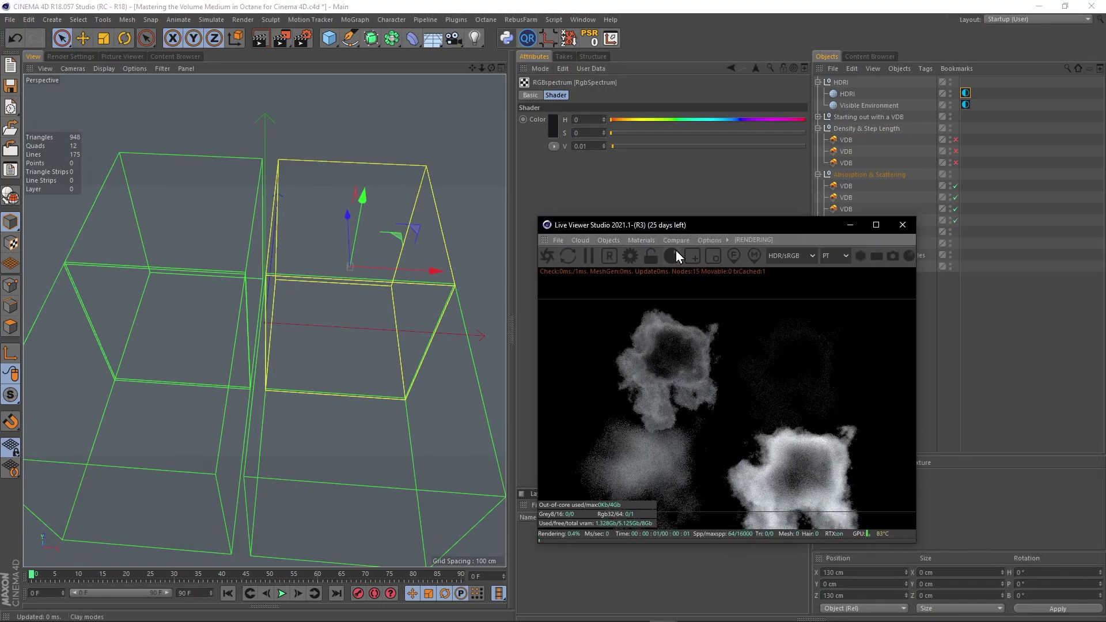
left_click(966, 95)
left_click(966, 104)
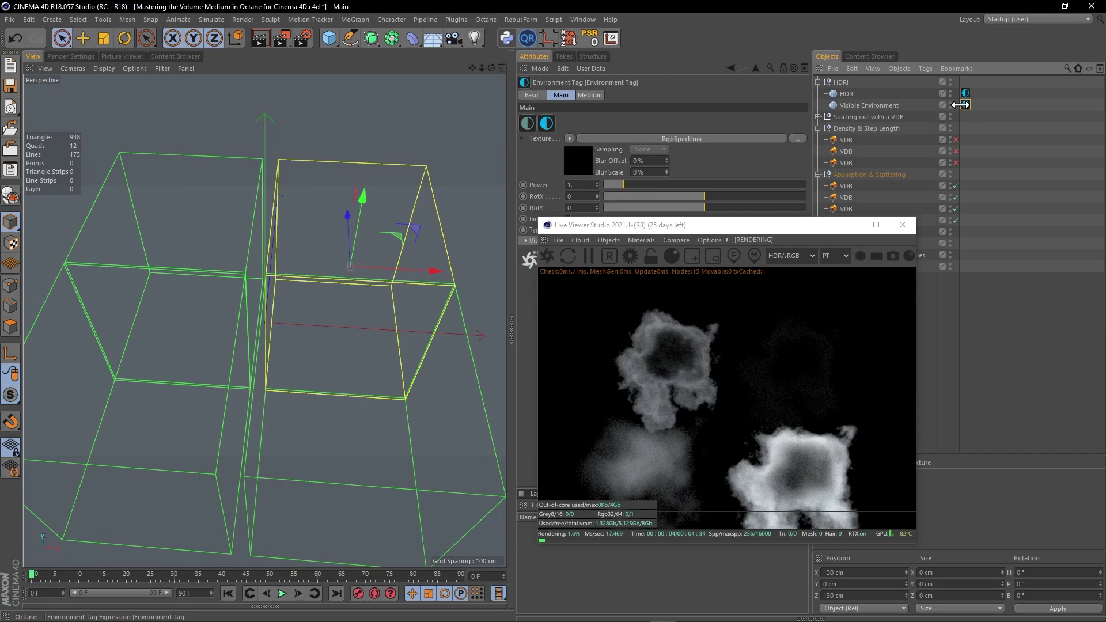
left_click(576, 160)
left_click_drag(611, 147, 696, 146)
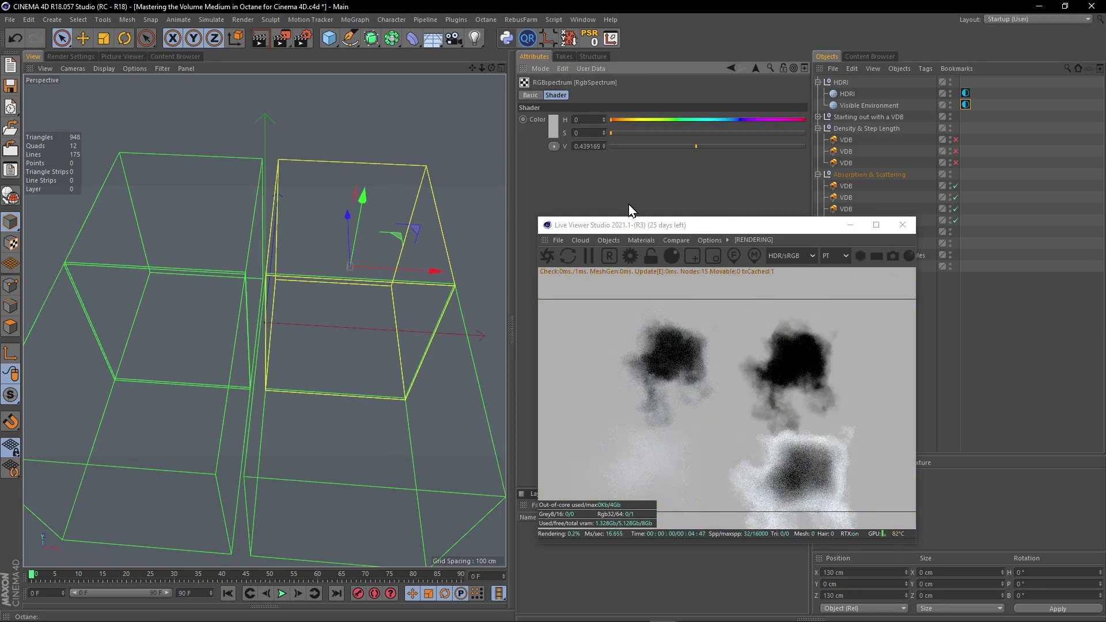
right_click_drag(375, 231, 410, 214, "alt")
left_click_drag(410, 214, 367, 212, "alt")
middle_click_drag(287, 188, 384, 225, "alt")
right_click_drag(385, 224, 347, 238, "alt")
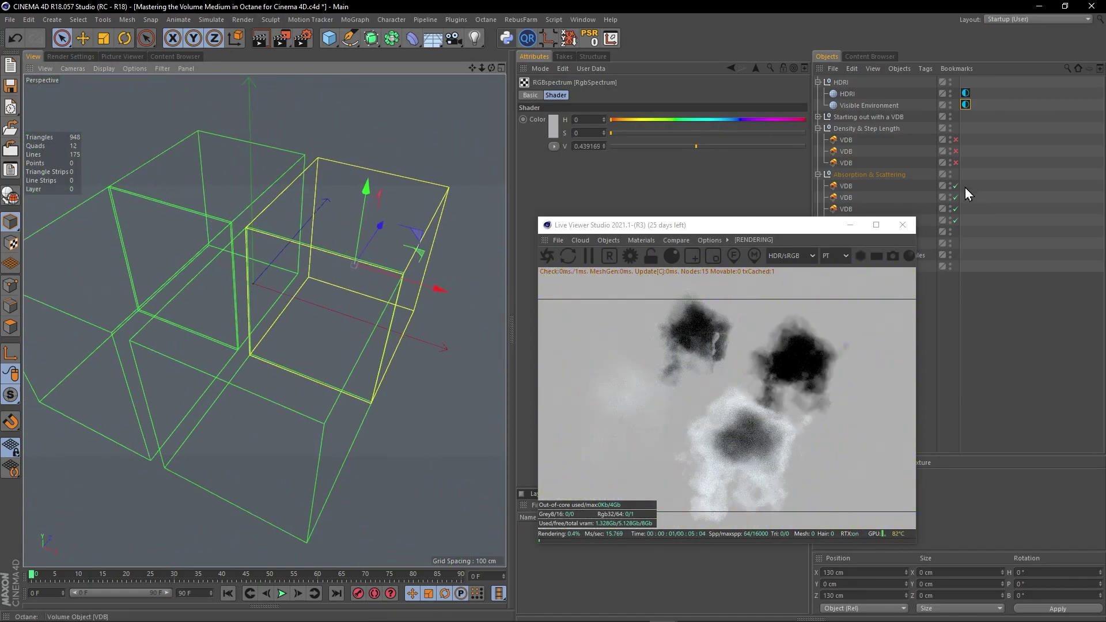
middle_click_drag(254, 233, 297, 237, "alt")
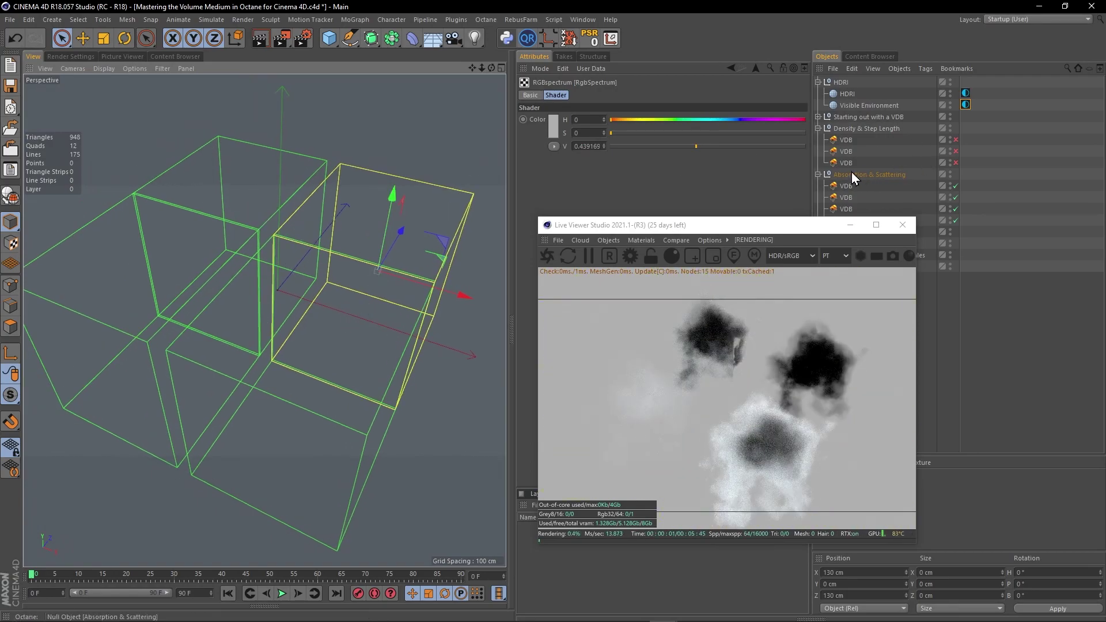
Step: Alternate the Visible Environment's colour brightness between 0 and brighter values of about 0.53 and 0.85 to compare the clouds
left_click_drag(644, 148, 542, 171)
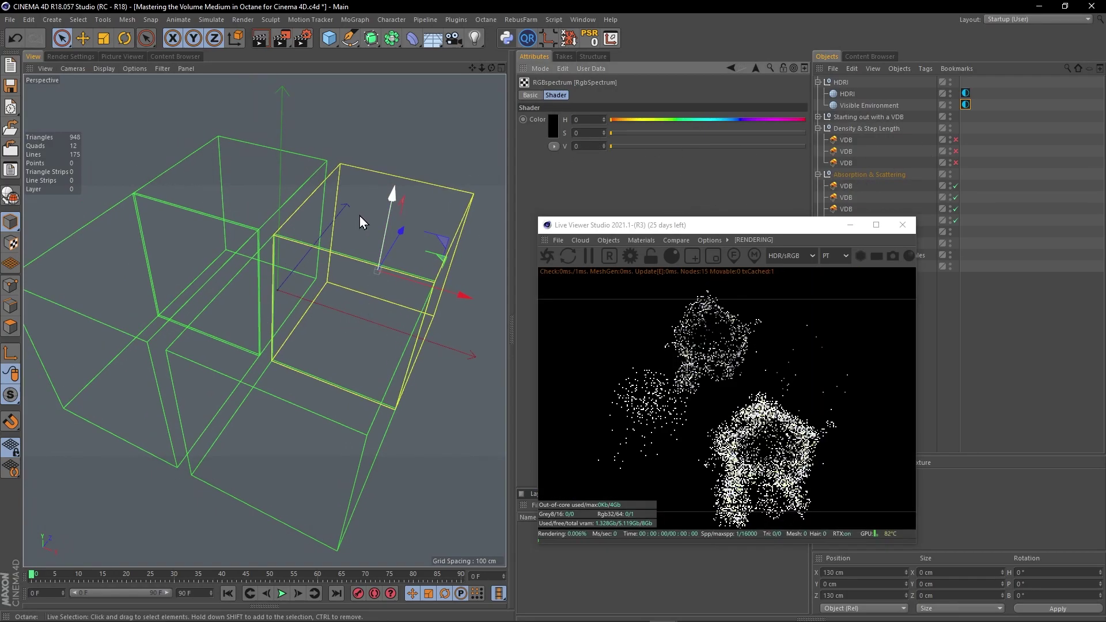
left_click(714, 147)
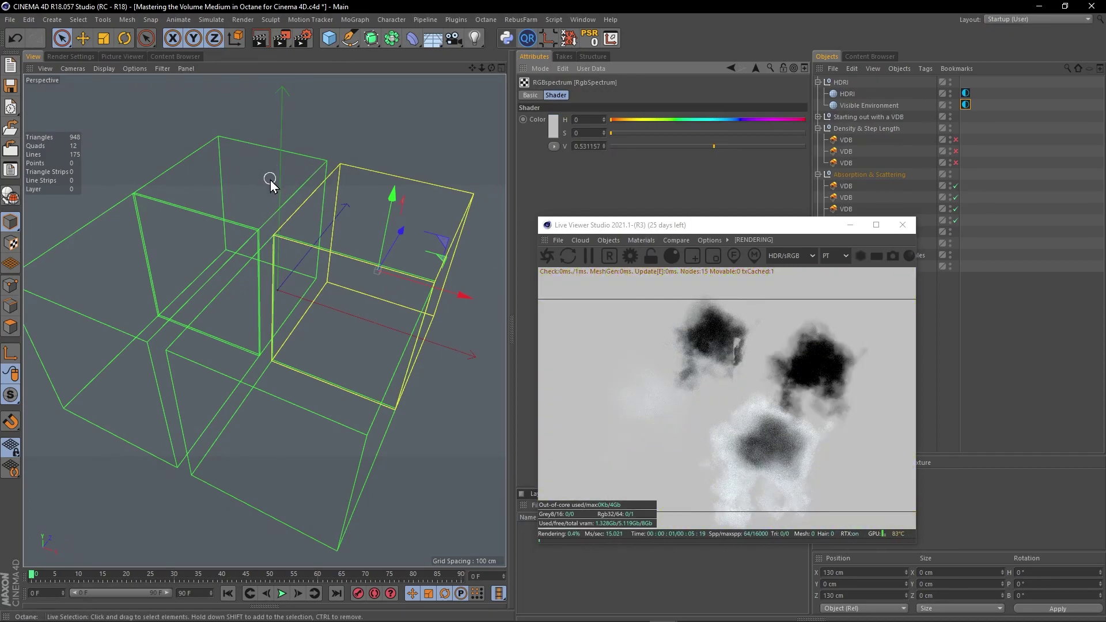
left_click_drag(308, 373, 337, 387, "alt")
left_click_drag(648, 148, 582, 154)
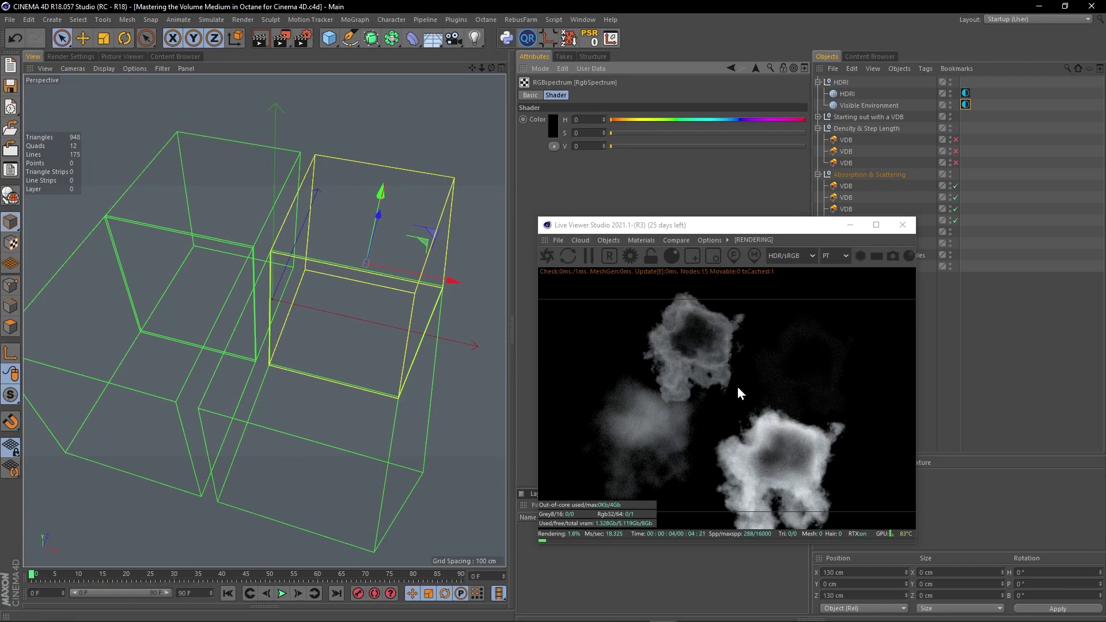
left_click(776, 147)
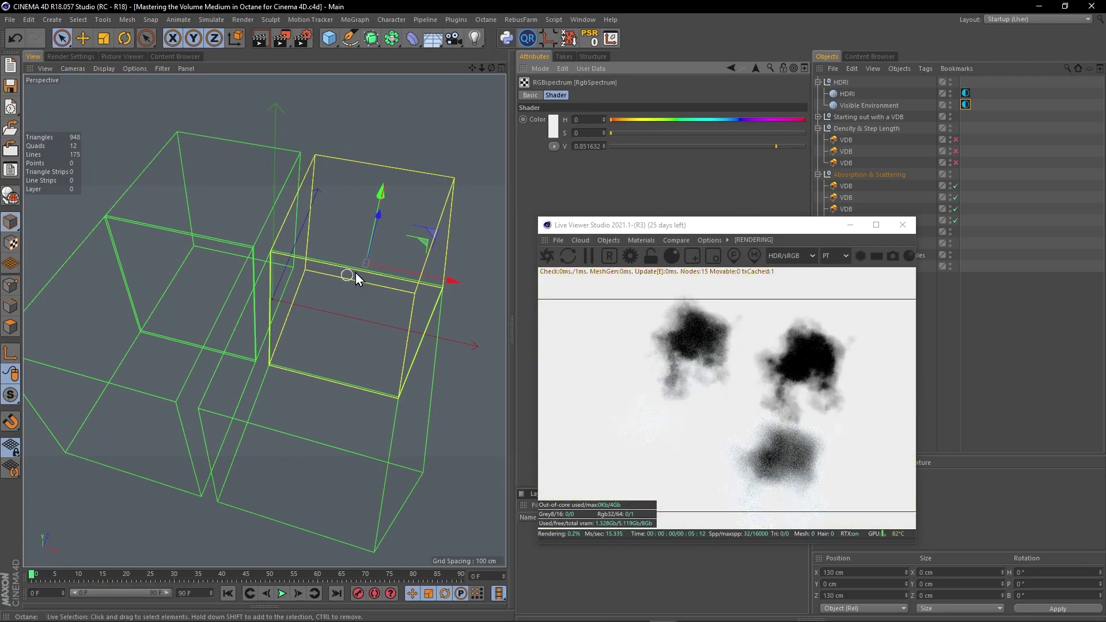
Step: Examine the absorbing clouds up close against the bright background, and reset the Visible Environment's colour brightness to 0
left_click_drag(375, 223, 307, 220, "alt")
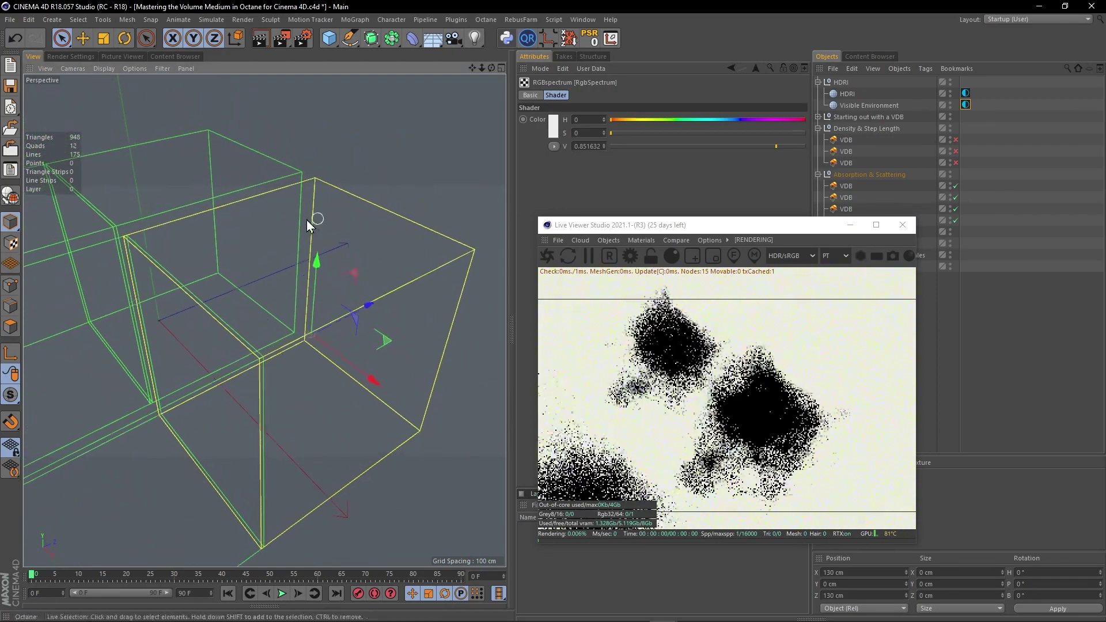
left_click_drag(636, 217, 648, 230)
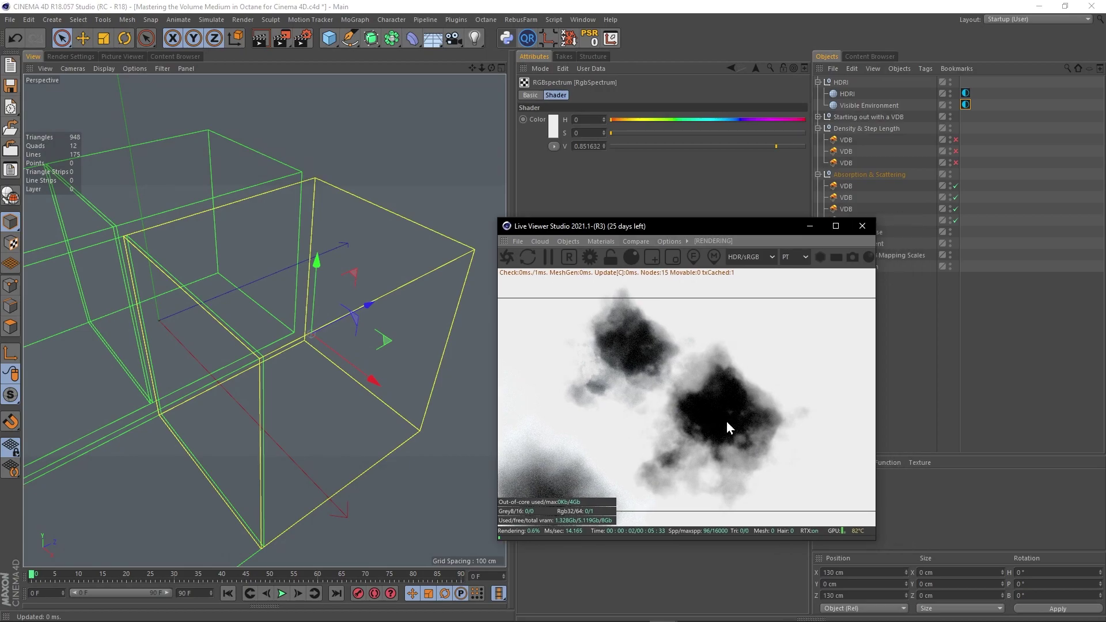
left_click_drag(264, 318, 291, 255, "alt")
right_click_drag(345, 278, 279, 286, "alt")
left_click_drag(278, 286, 315, 291, "alt")
right_click_drag(315, 291, 482, 242, "alt")
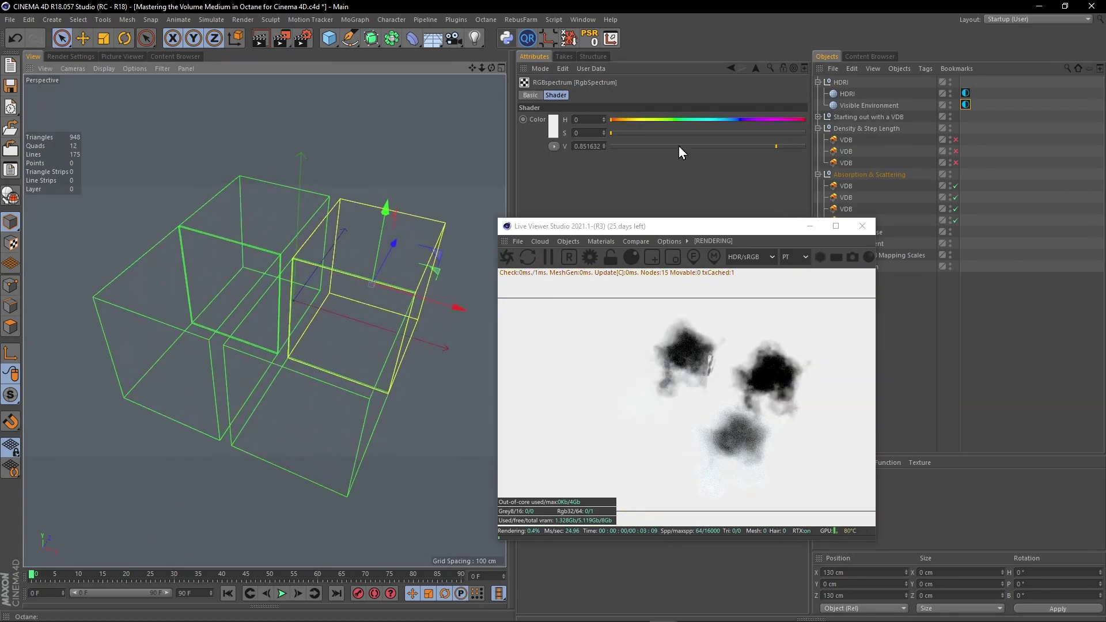
left_click_drag(678, 147, 569, 143)
Step: Review the first Absorption & Scattering VDB's full medium settings and compare them with its cloud in the render
left_click(840, 187)
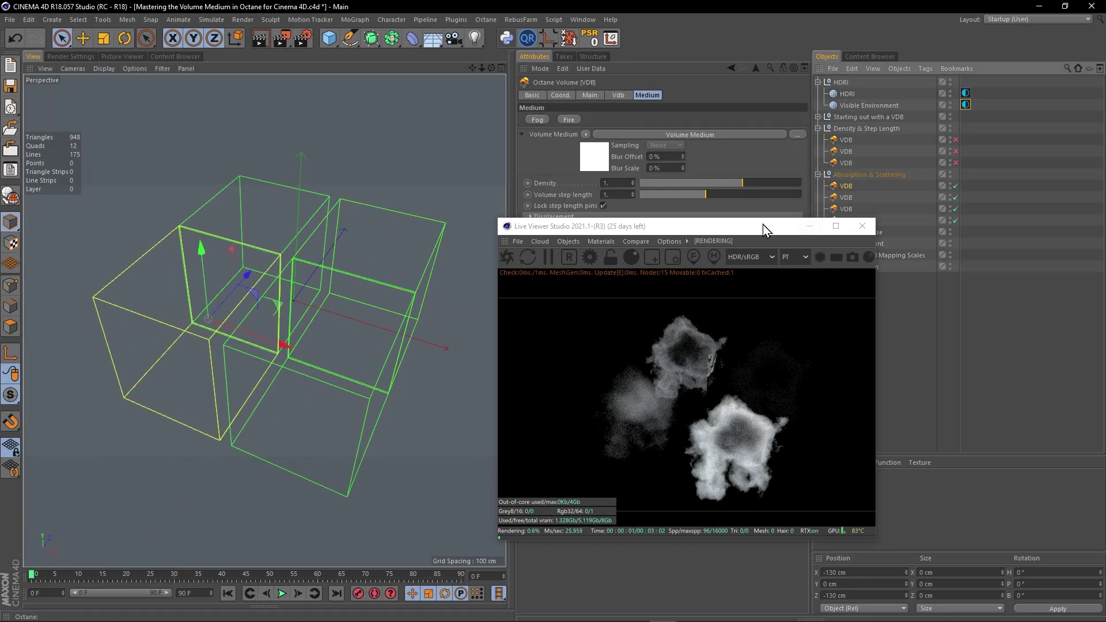
left_click_drag(723, 227, 920, 292)
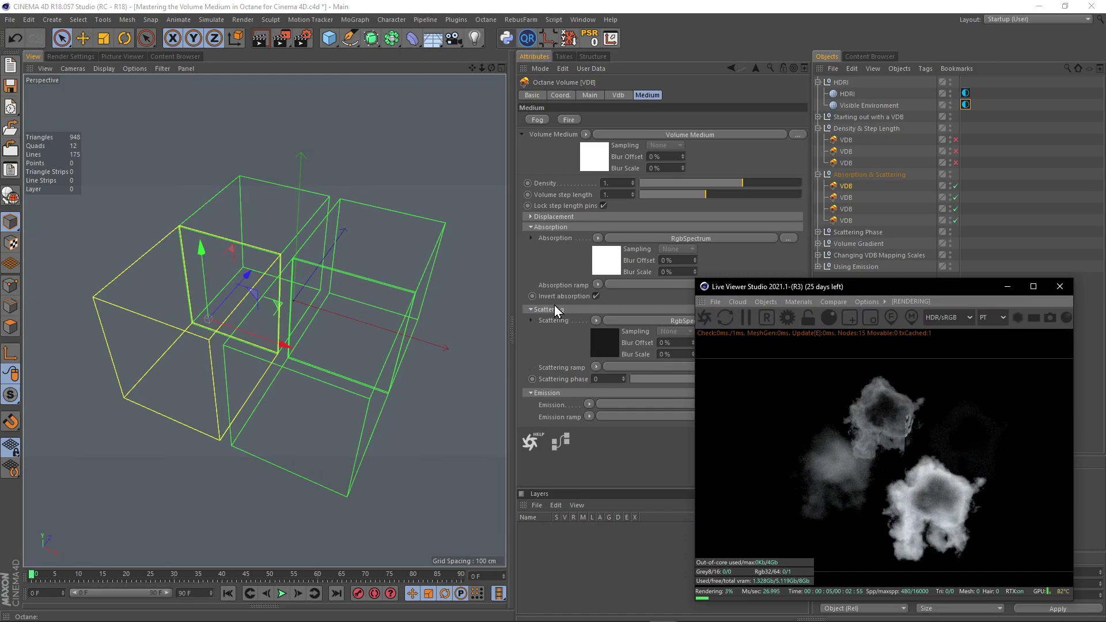
right_click_drag(325, 301, 344, 296, "alt")
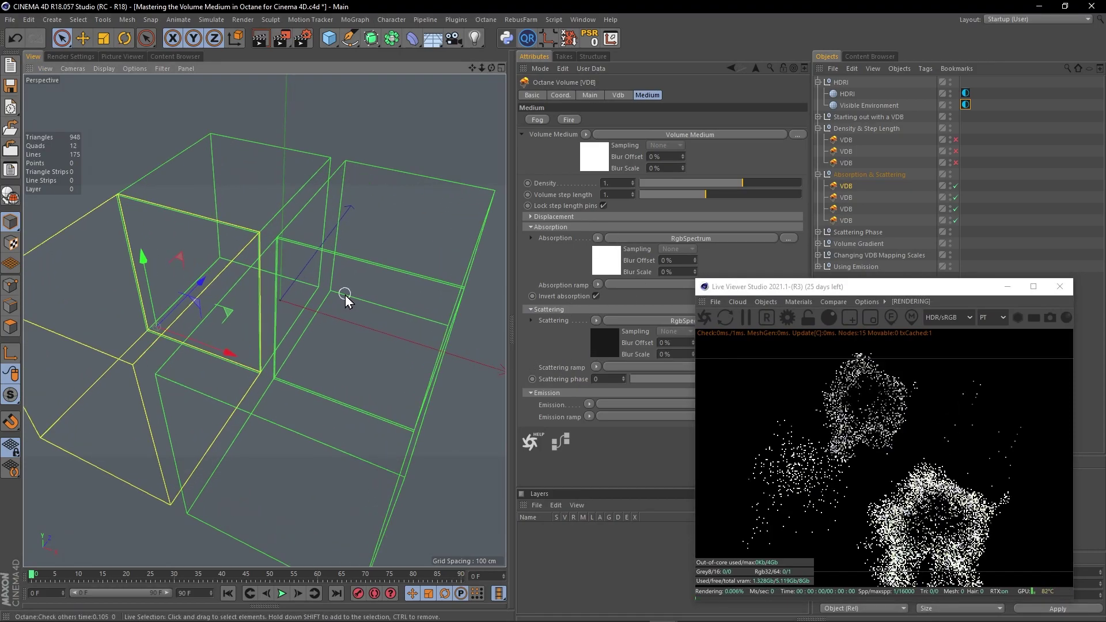
left_click_drag(251, 265, 273, 263, "alt")
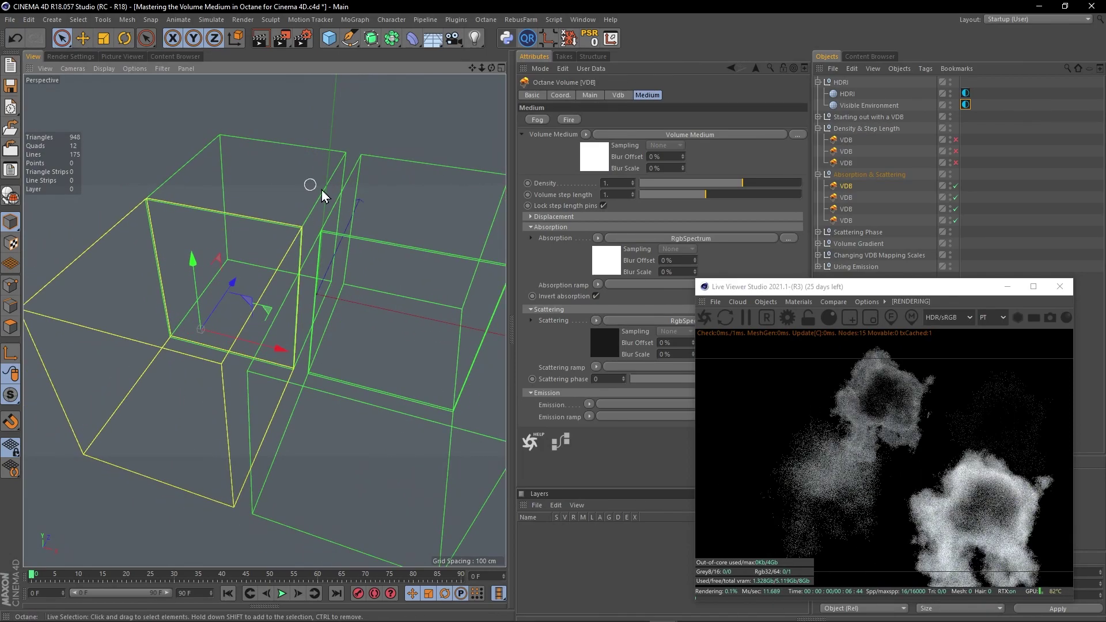
left_click_drag(809, 286, 217, 249)
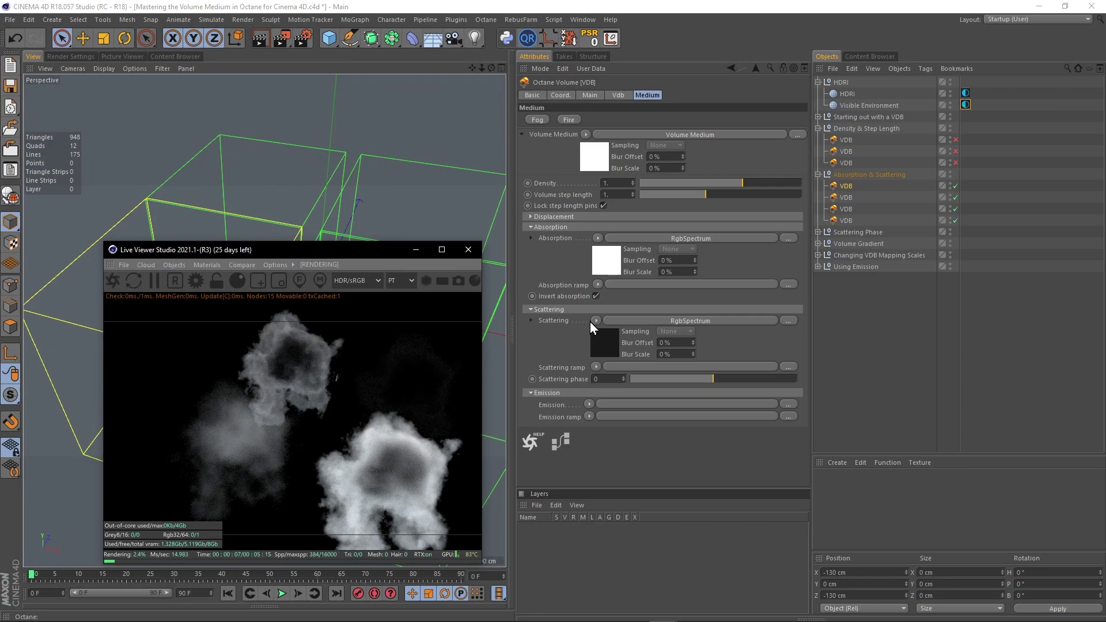
Step: Disable the Absorption & Scattering VDBs, collapse the finished groups and expand the Scattering Phase group
left_click(874, 289)
left_click_drag(957, 198, 955, 225)
left_click(819, 129)
left_click(817, 141)
left_click(818, 151)
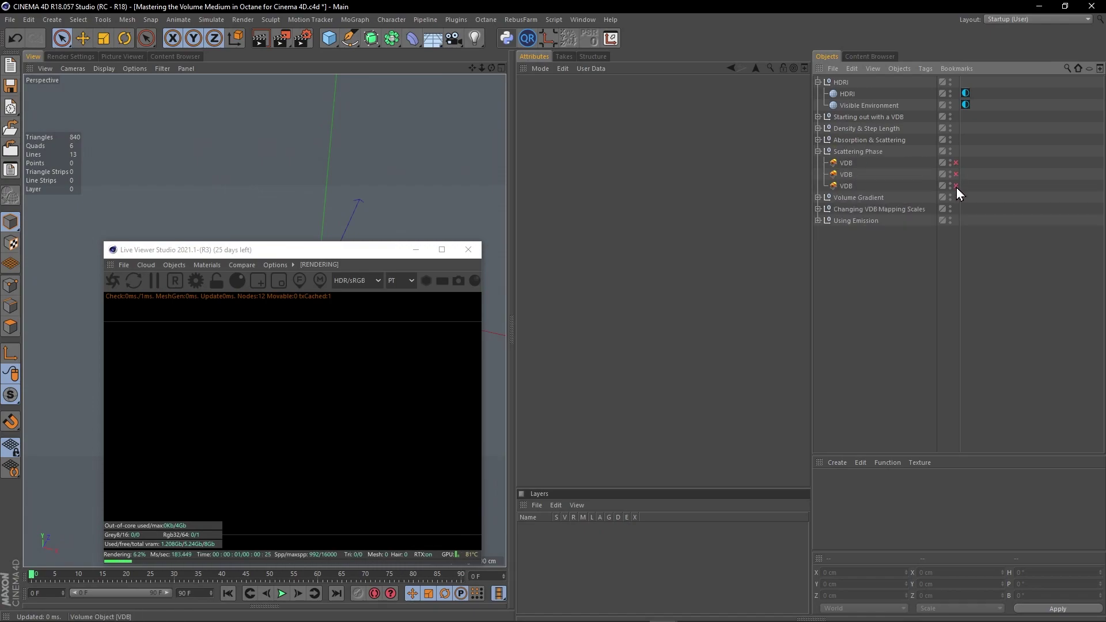
Step: Enable the three Scattering Phase VDBs and frame all of them in the viewport and render
left_click(955, 163)
left_click(955, 174)
left_click(954, 185)
left_click_drag(328, 248, 775, 289)
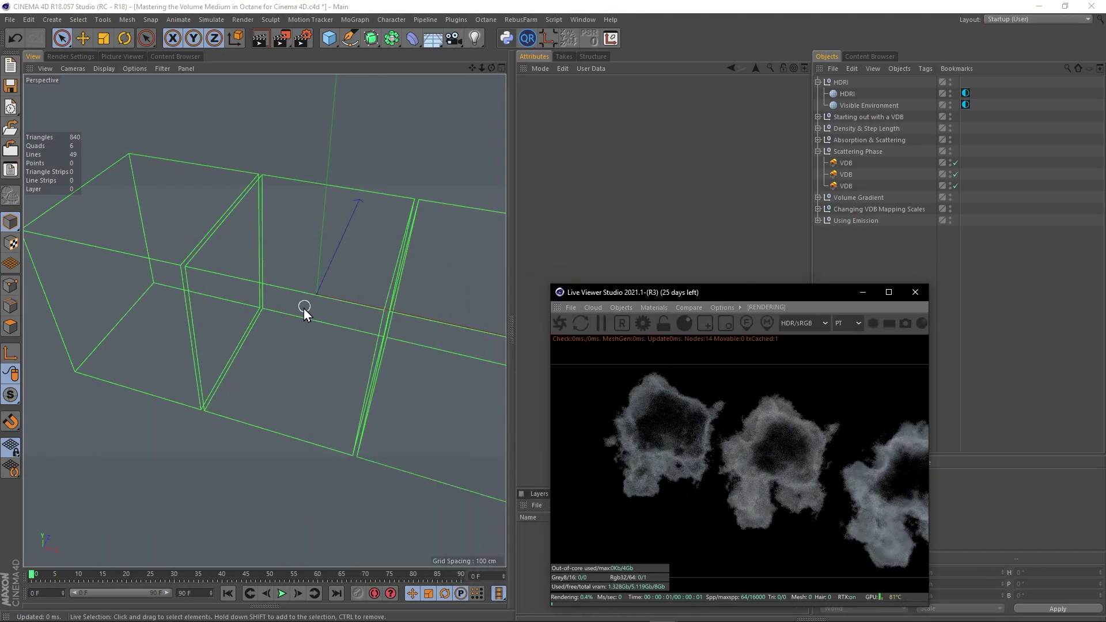
middle_click_drag(334, 309, 272, 283, "alt")
scroll(247, 288, "down", 4)
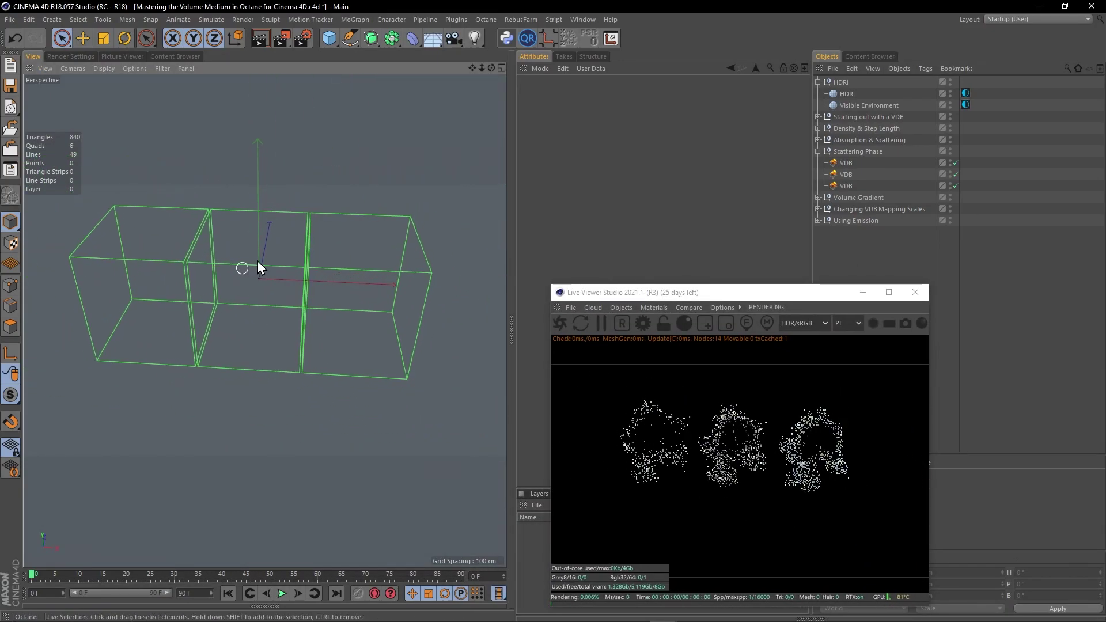
scroll(265, 267, "up", 3)
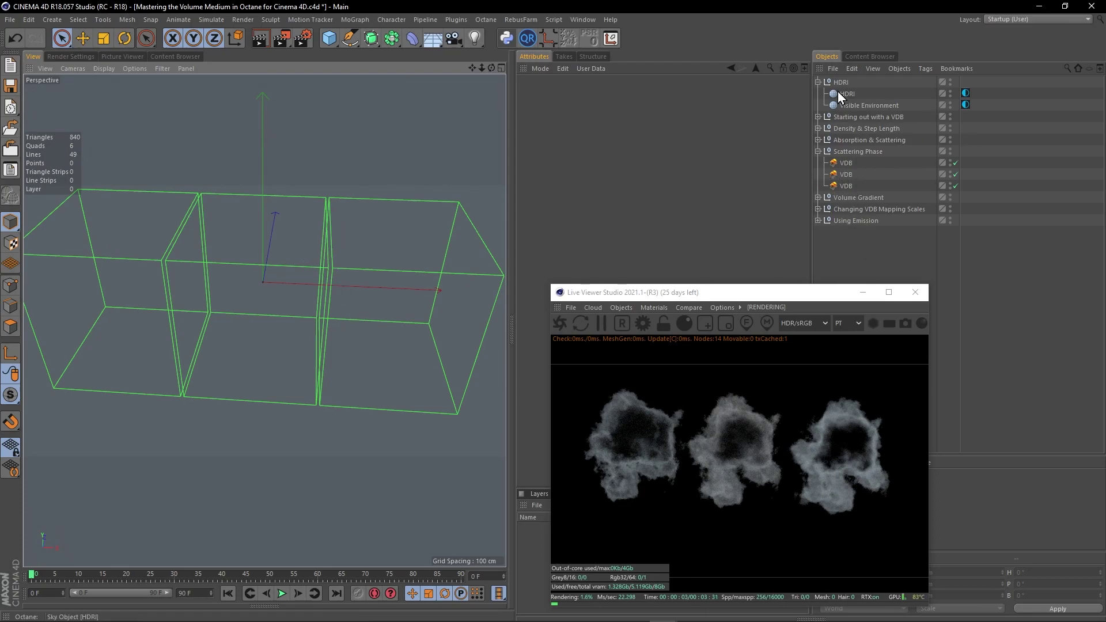
Step: Set the Visible Environment's colour brightness to about 0.70 for a light background behind the Scattering Phase clouds
left_click(854, 106)
left_click(965, 105)
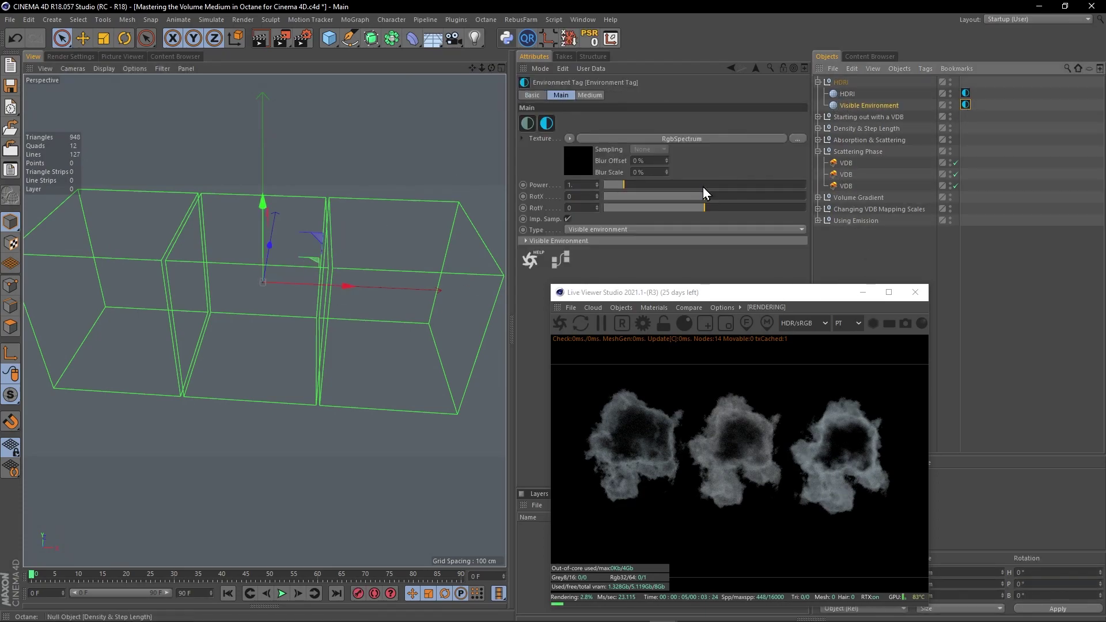
left_click(587, 153)
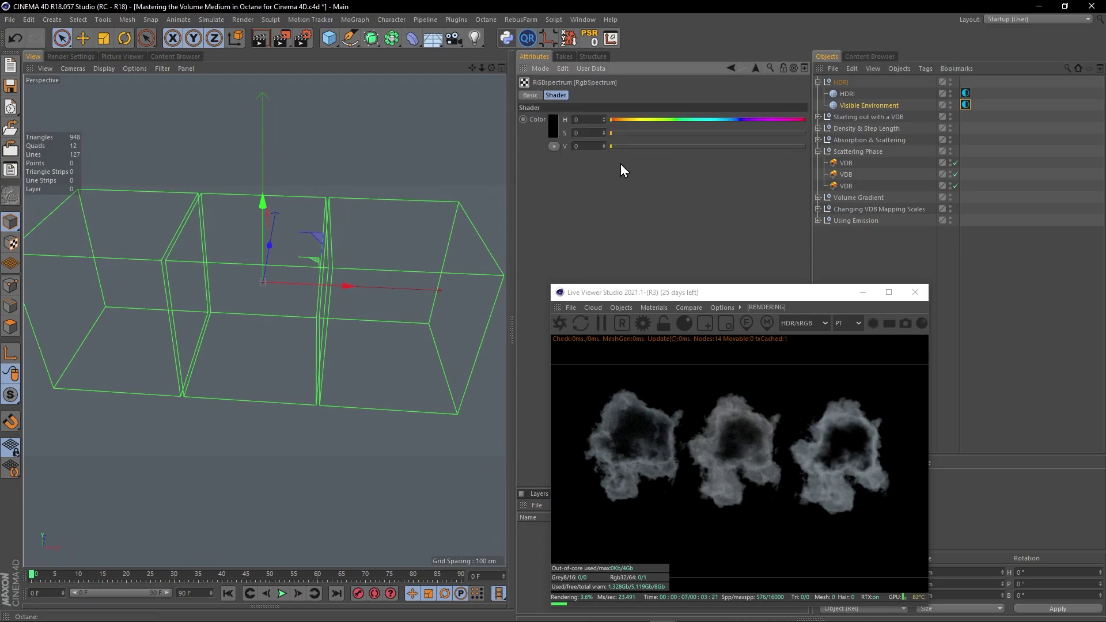
left_click_drag(669, 146, 746, 145)
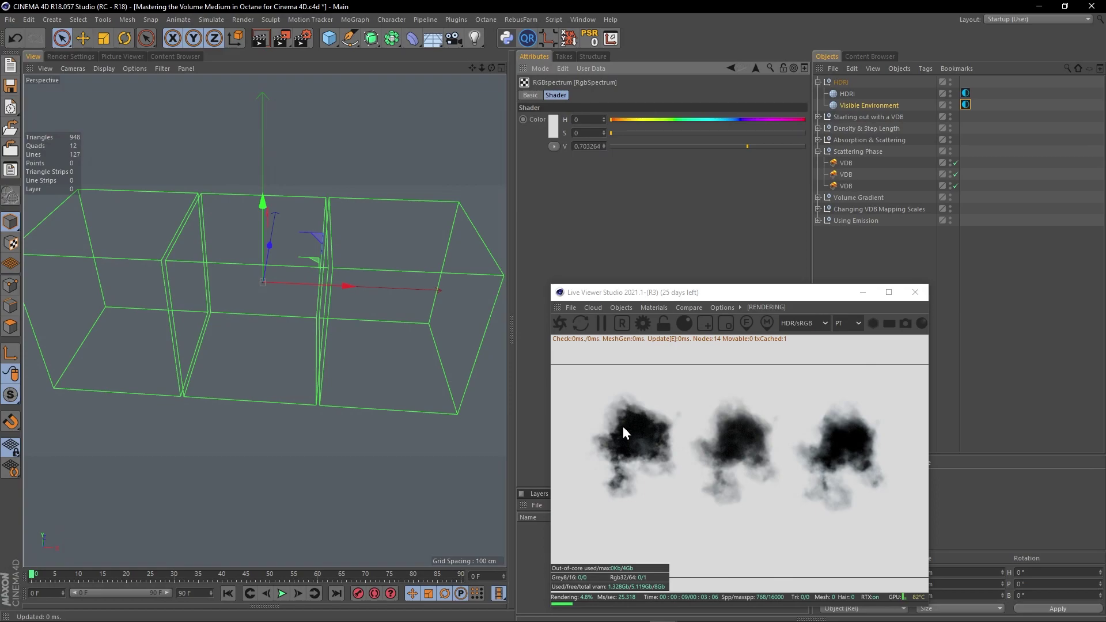
Step: Examine the middle Scattering Phase VDB's full medium settings and compare its cloud with its neighbours from closer up in the render
left_click_drag(261, 271, 286, 243, "alt")
left_click(845, 174)
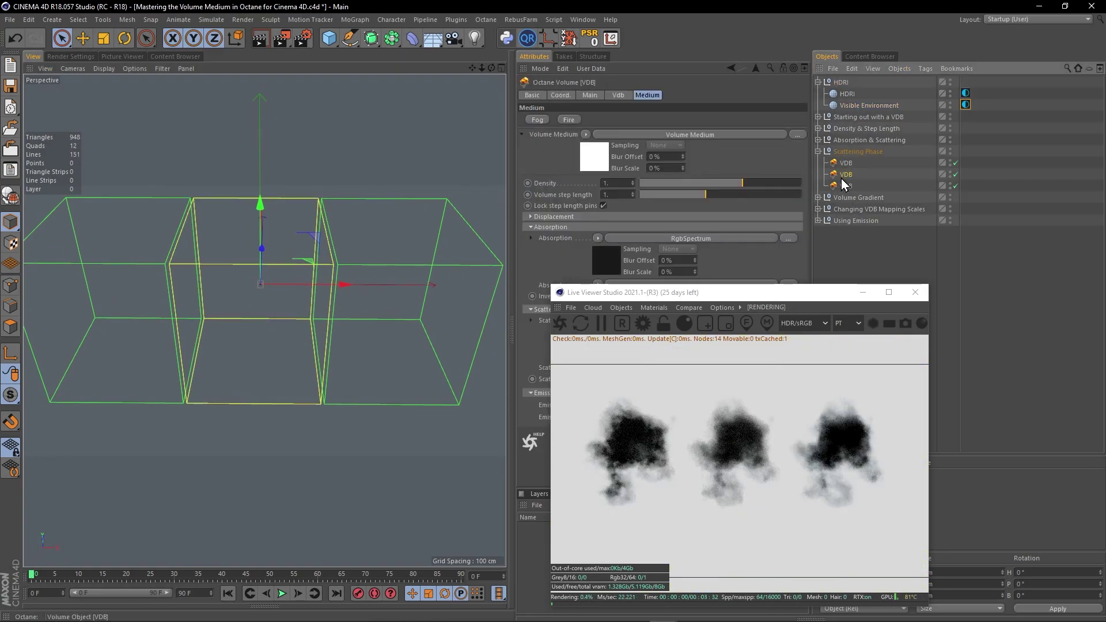
left_click_drag(641, 292, 825, 292)
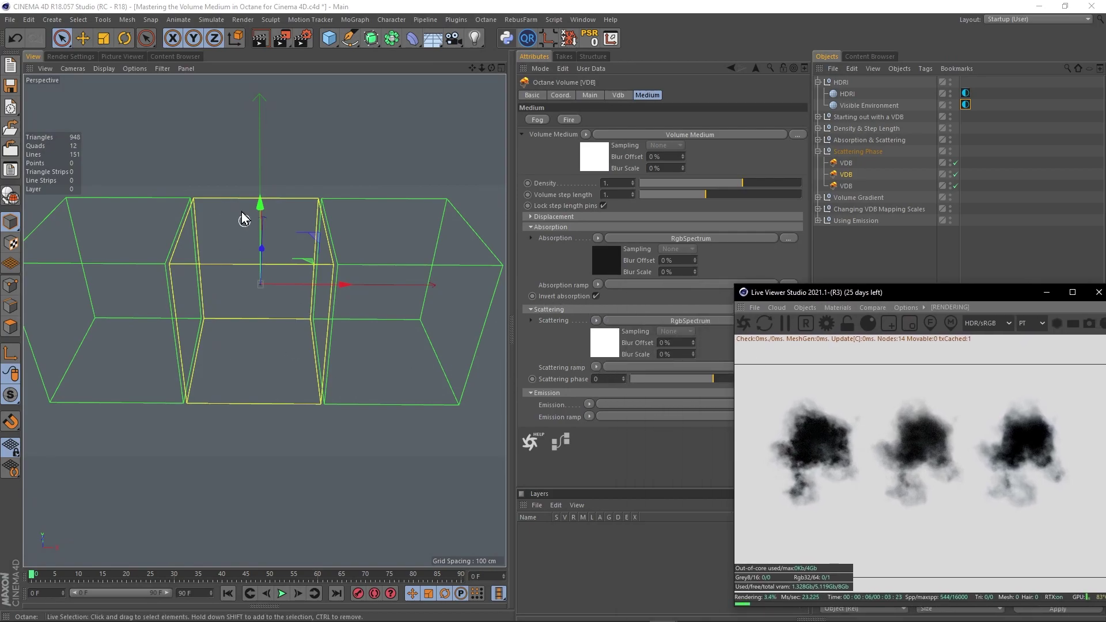
right_click_drag(237, 242, 337, 245, "alt")
middle_click_drag(265, 320, 142, 301, "alt")
middle_click_drag(170, 258, 89, 259, "alt")
middle_click_drag(246, 232, 378, 234, "alt")
right_click_drag(378, 235, 254, 252, "alt")
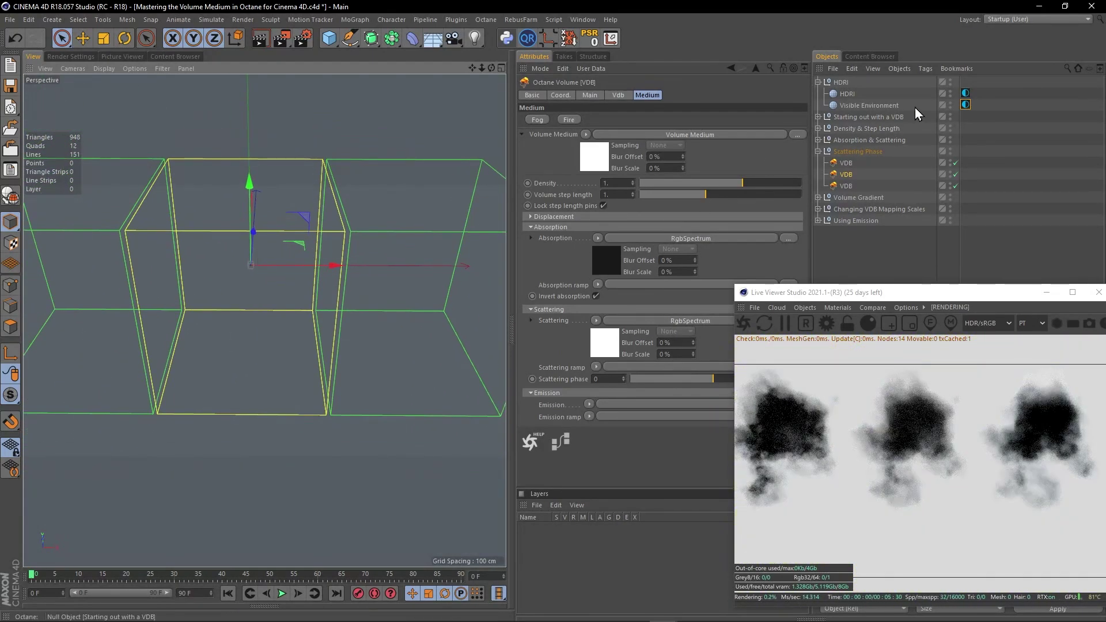
Step: Set the Visible Environment's colour to black for a dark background behind the Scattering Phase clouds
left_click(965, 106)
left_click(575, 160)
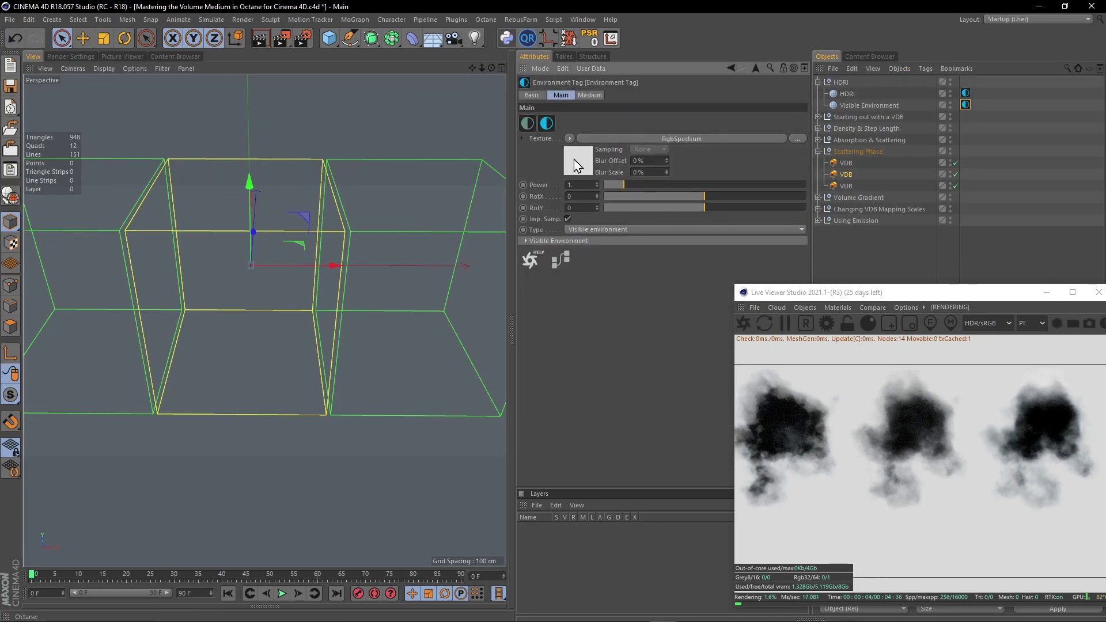
left_click_drag(623, 147, 541, 150)
left_click_drag(301, 294, 330, 271, "alt")
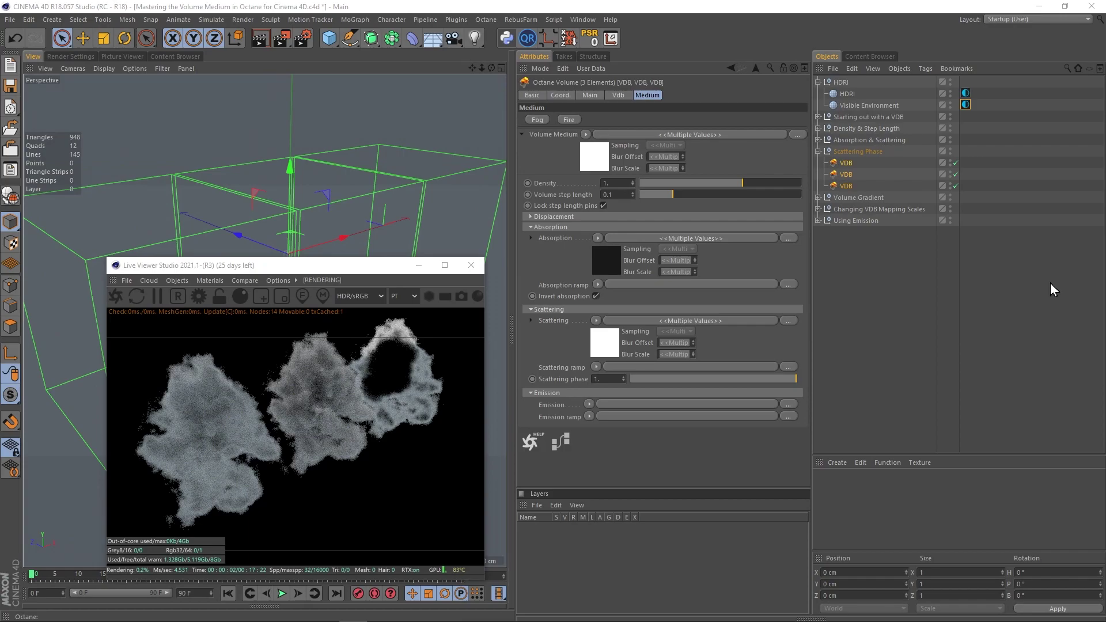
Step: Examine how the three clouds scatter light from different viewing angles at a scattering phase of 1, beside their shared medium settings
left_click_drag(310, 191, 189, 183, "alt")
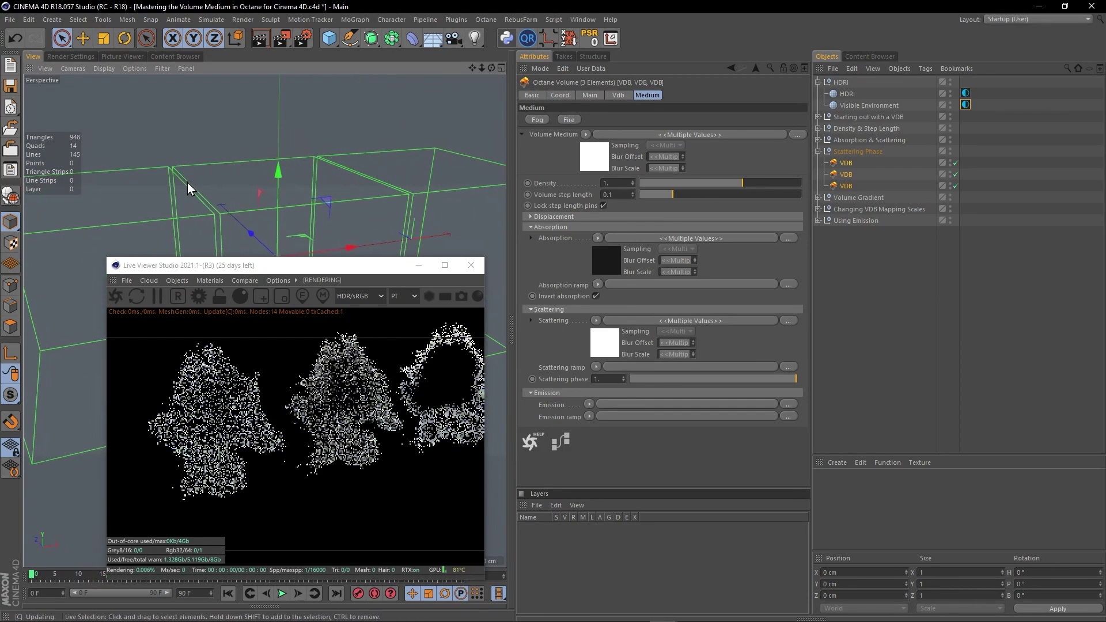
mouse_move(281, 189)
left_mouse_down("alt")
mouse_move(239, 175)
mouse_move(276, 175)
left_mouse_up("alt")
middle_click_drag(319, 180, 311, 174, "alt")
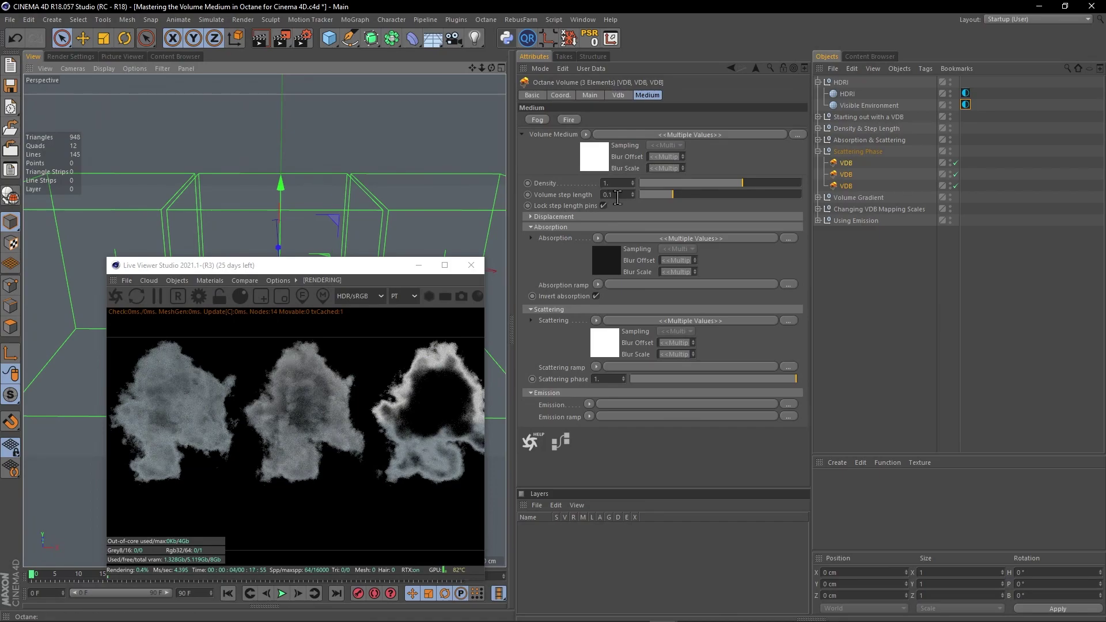
left_click_drag(301, 203, 309, 195, "alt")
right_click_drag(308, 195, 296, 195, "alt")
middle_click_drag(295, 195, 285, 193, "alt")
right_click_drag(285, 193, 304, 194, "alt")
left_click_drag(303, 195, 309, 196, "alt")
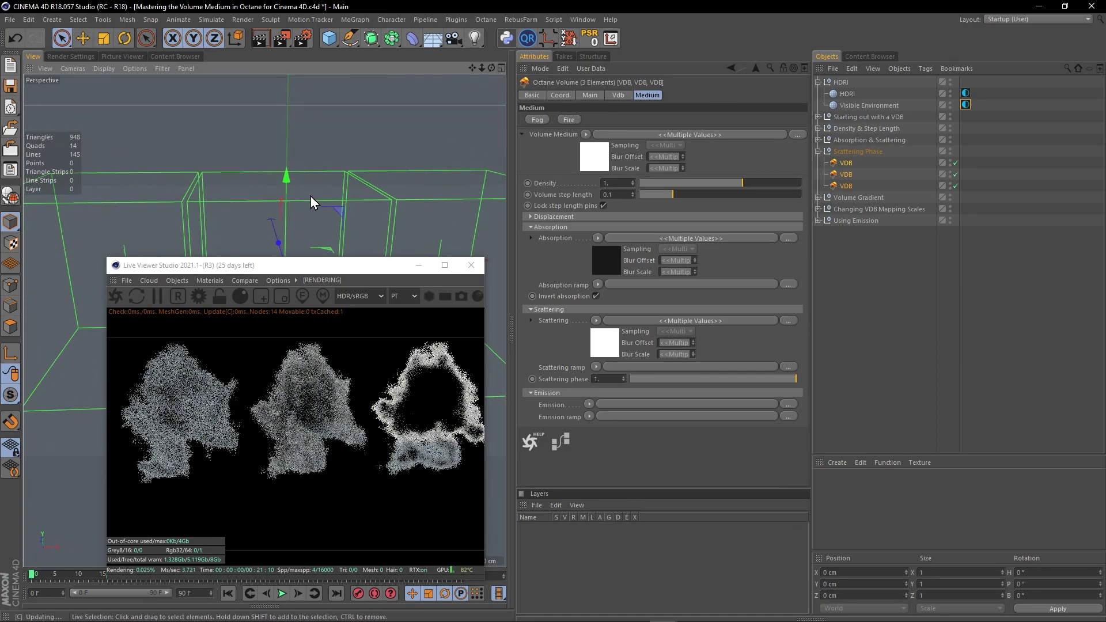
left_click_drag(308, 268, 350, 264)
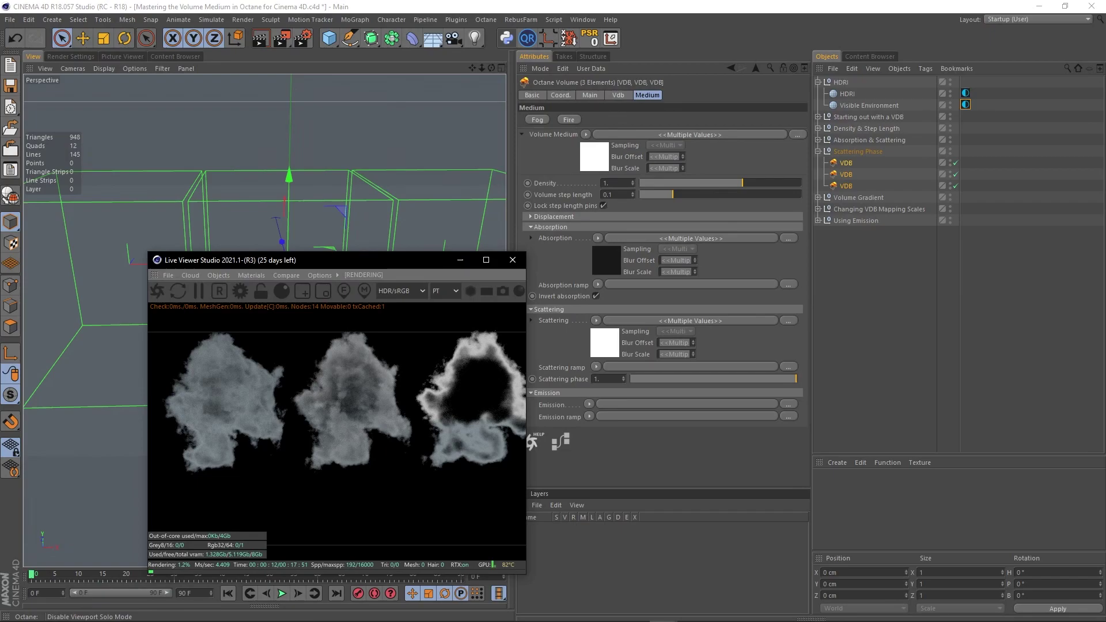
left_click_drag(601, 135, 598, 128)
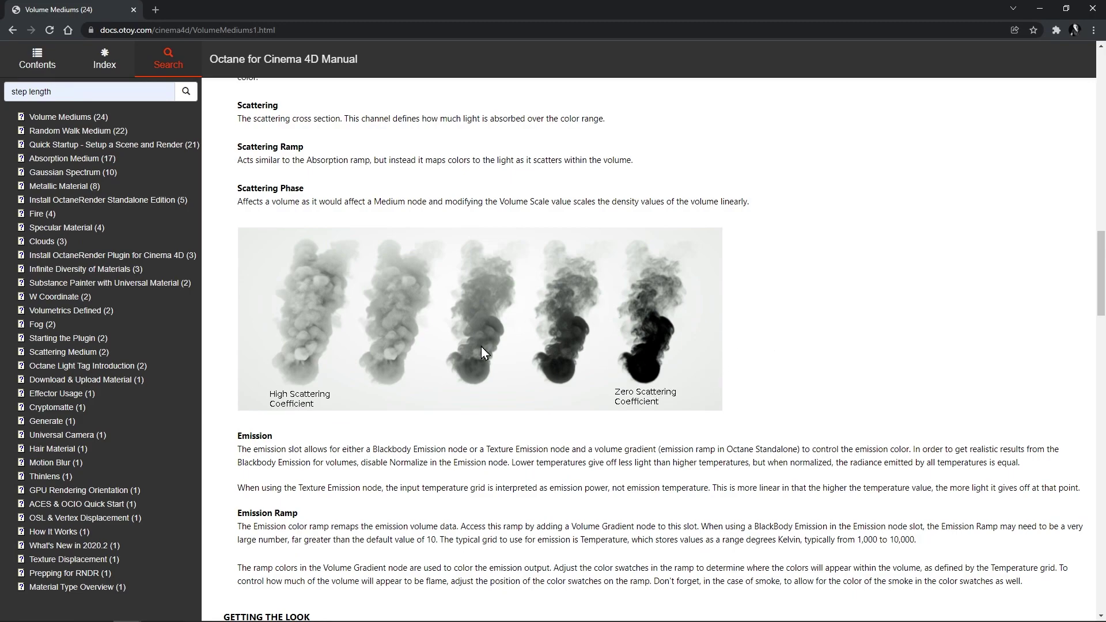
left_click_drag(74, 17, 0, 167)
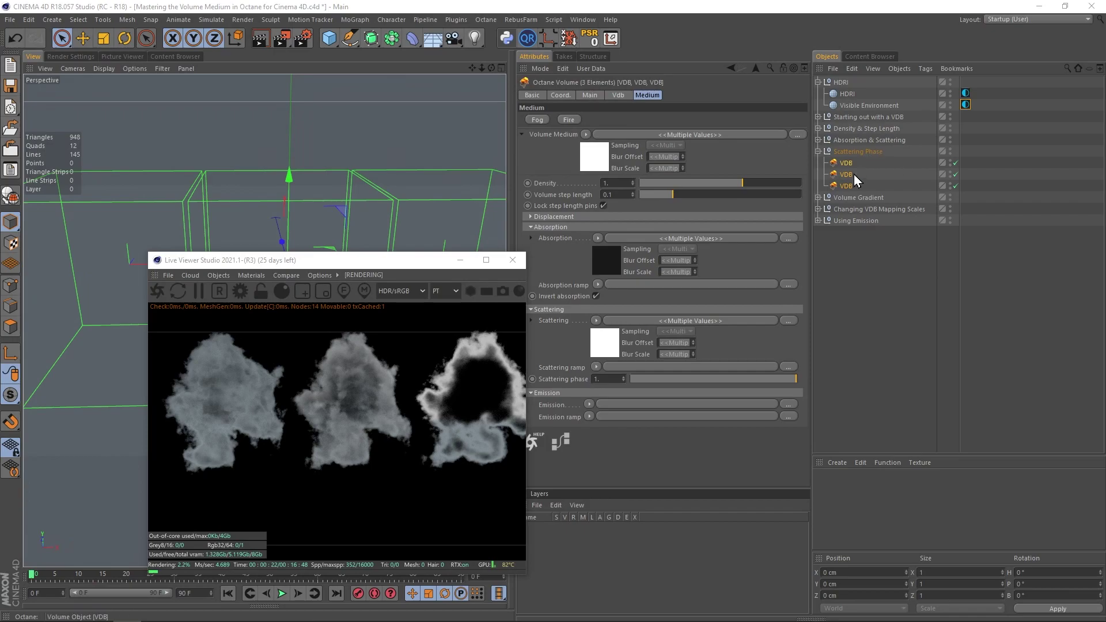
Step: Lower the middle Scattering Phase VDB's scattering phase to about -0.98 and view its render from a closer angle
left_click(848, 185)
left_click(844, 176)
left_click_drag(741, 379, 777, 381)
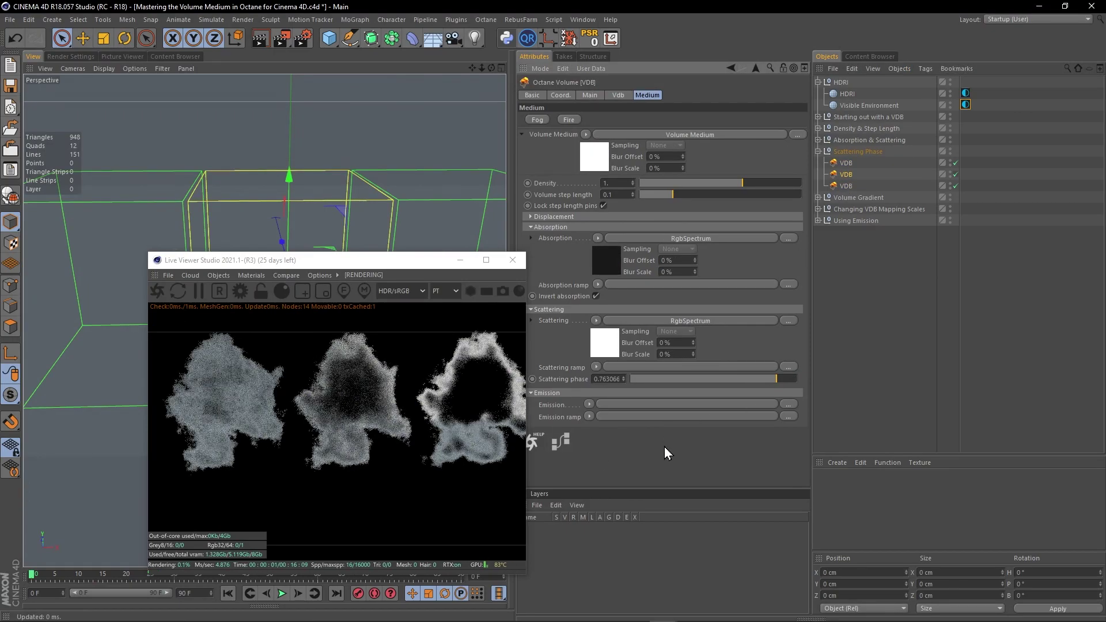
left_click_drag(664, 380, 568, 386)
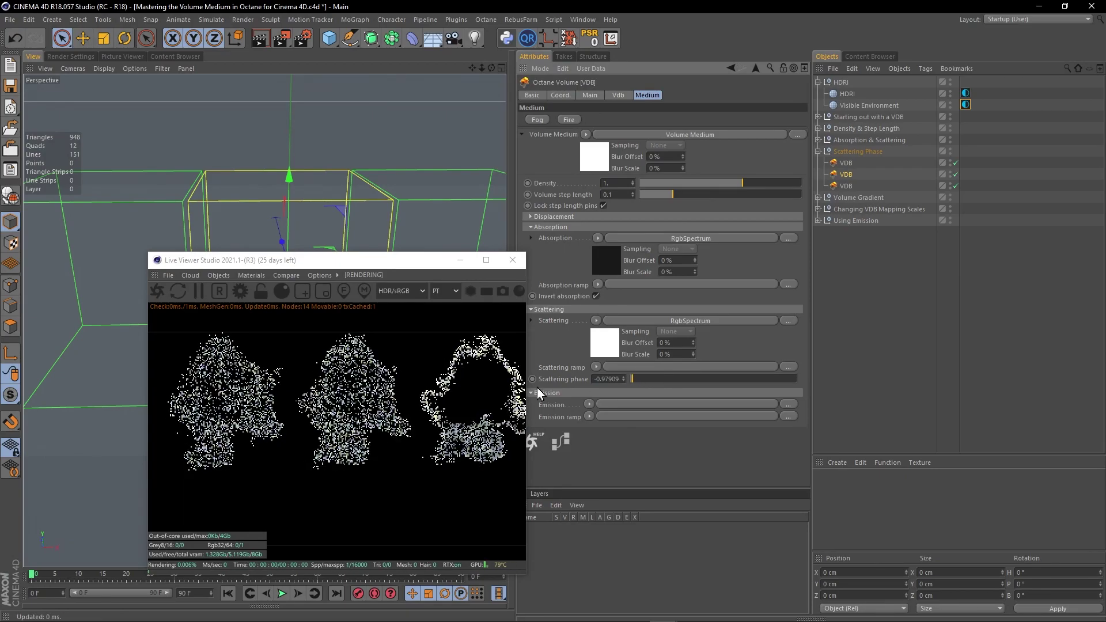
right_click_drag(325, 202, 353, 198, "alt")
mouse_move(351, 195)
left_mouse_down("alt")
mouse_move(370, 209)
mouse_move(353, 207)
left_mouse_up("alt")
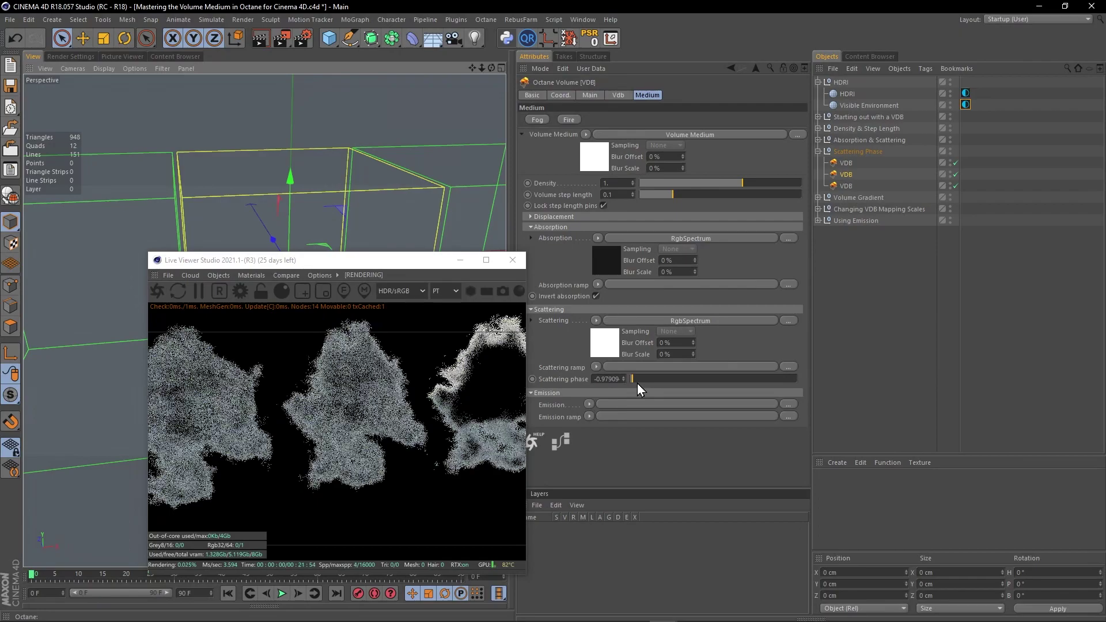
Step: Try a scattering phase of 1 on the middle VDB, and set it back to 0
left_click_drag(637, 382, 703, 378)
double_click(618, 378)
type("1")
key("Return")
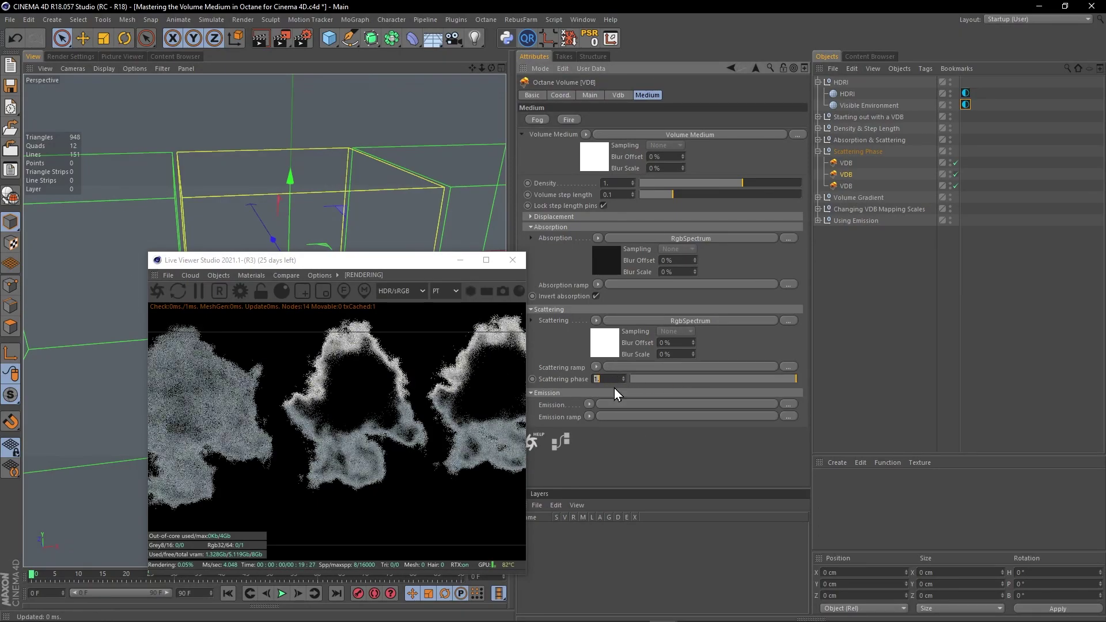
type("0")
key("Return")
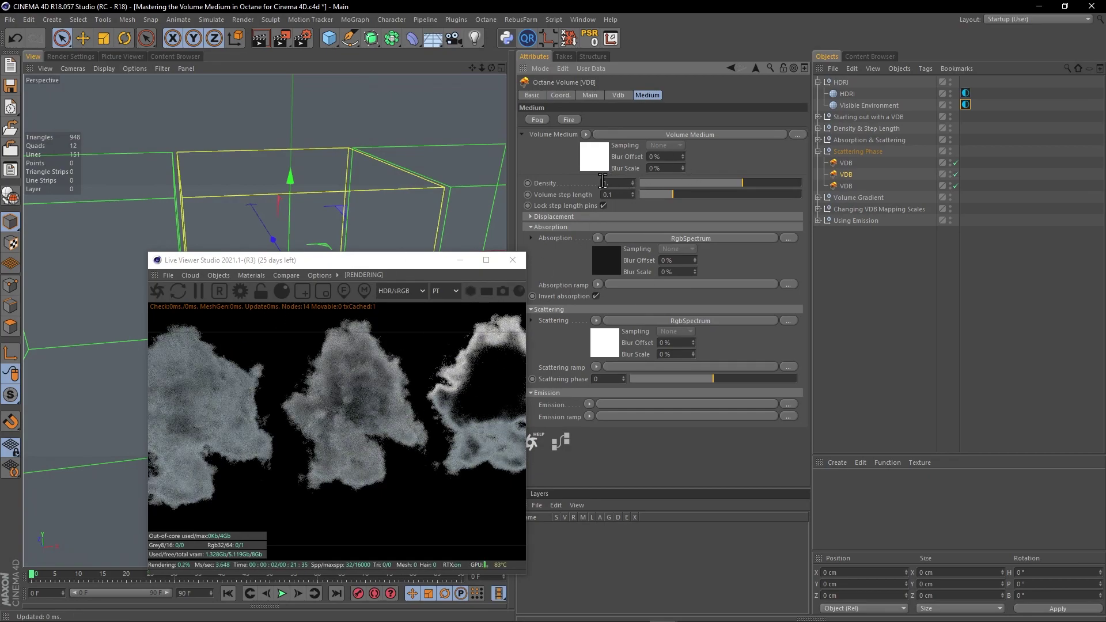
Step: Check the middle VDB's grid mapping and compare the three Scattering Phase clouds side by side in the render
left_click(617, 96)
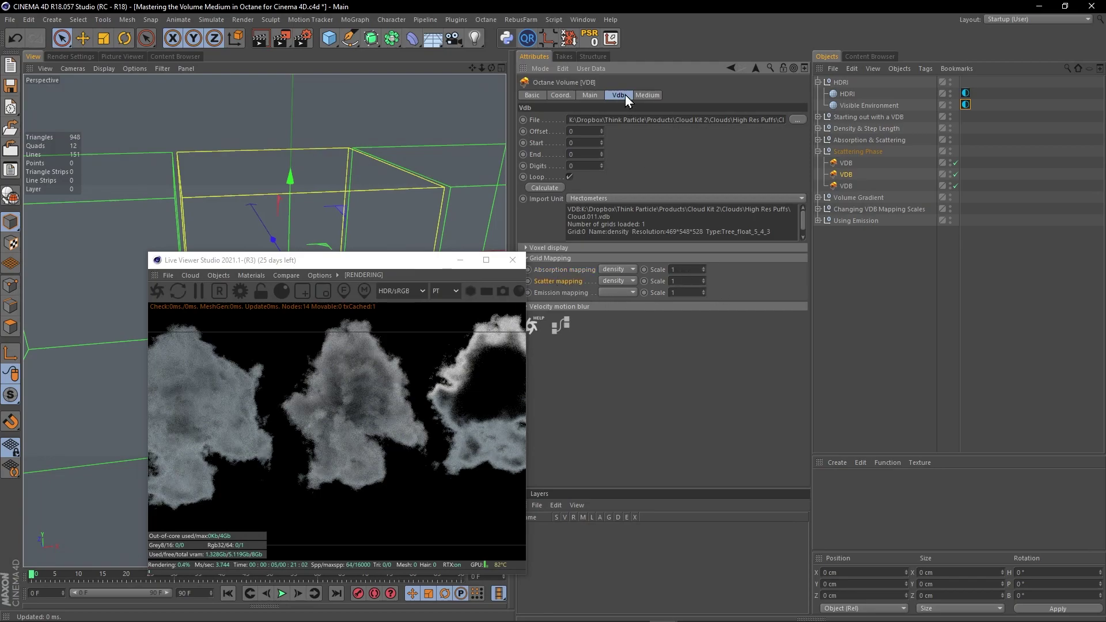
left_click(644, 96)
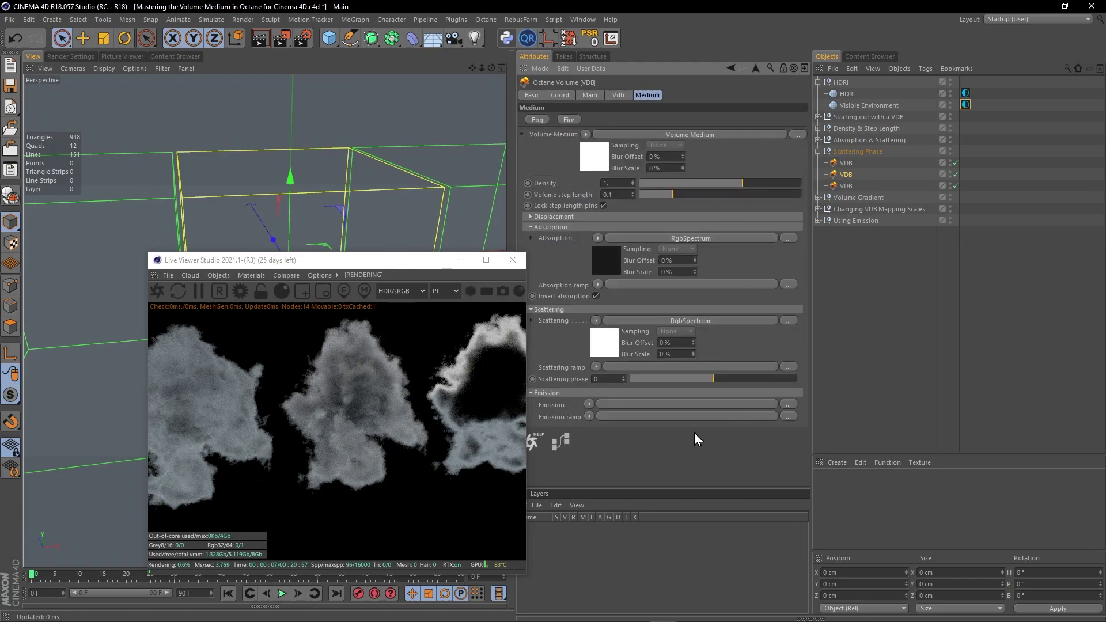
right_click_drag(363, 208, 336, 219, "alt")
left_click_drag(333, 211, 299, 212, "alt")
middle_click_drag(299, 212, 275, 233, "alt")
scroll(315, 185, "up", 1)
scroll(305, 185, "down", 2)
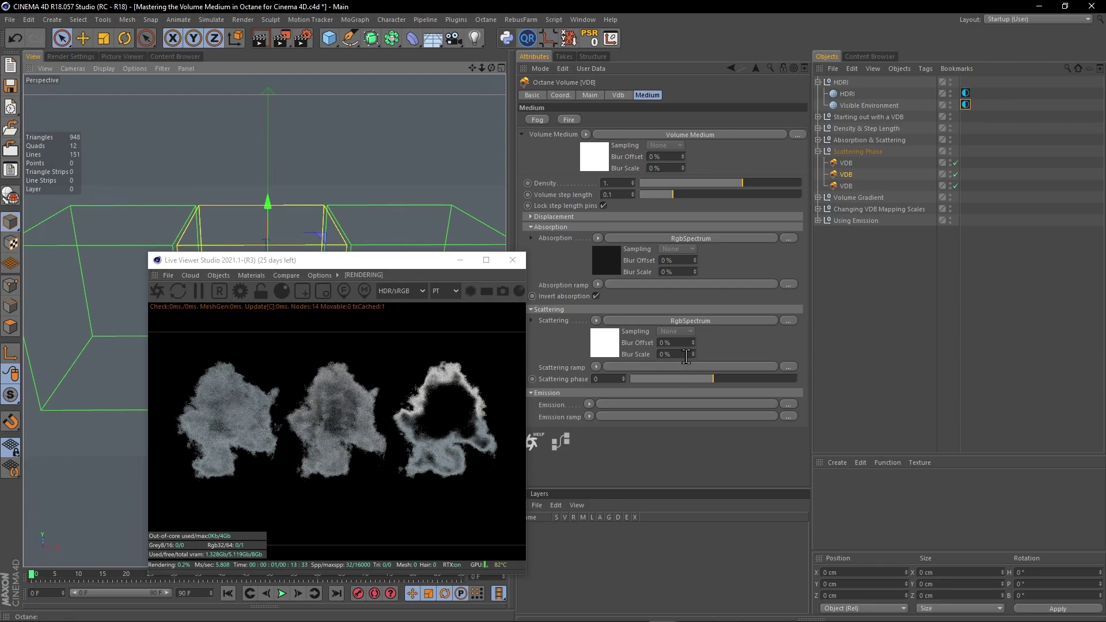
left_click(849, 184)
left_click(848, 164, "shift")
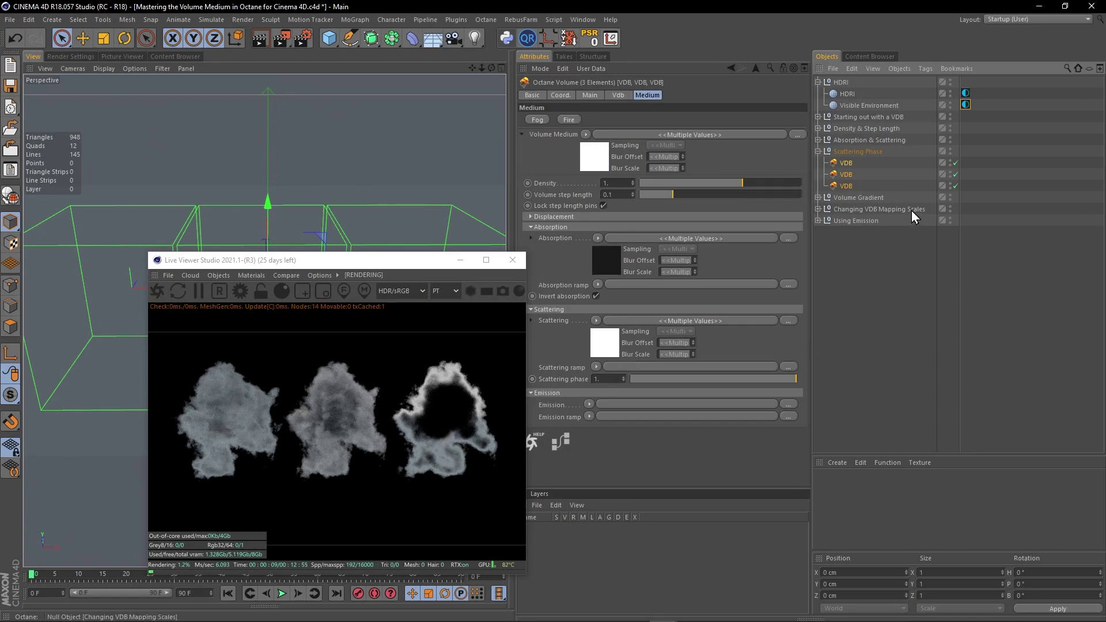
left_click(890, 221)
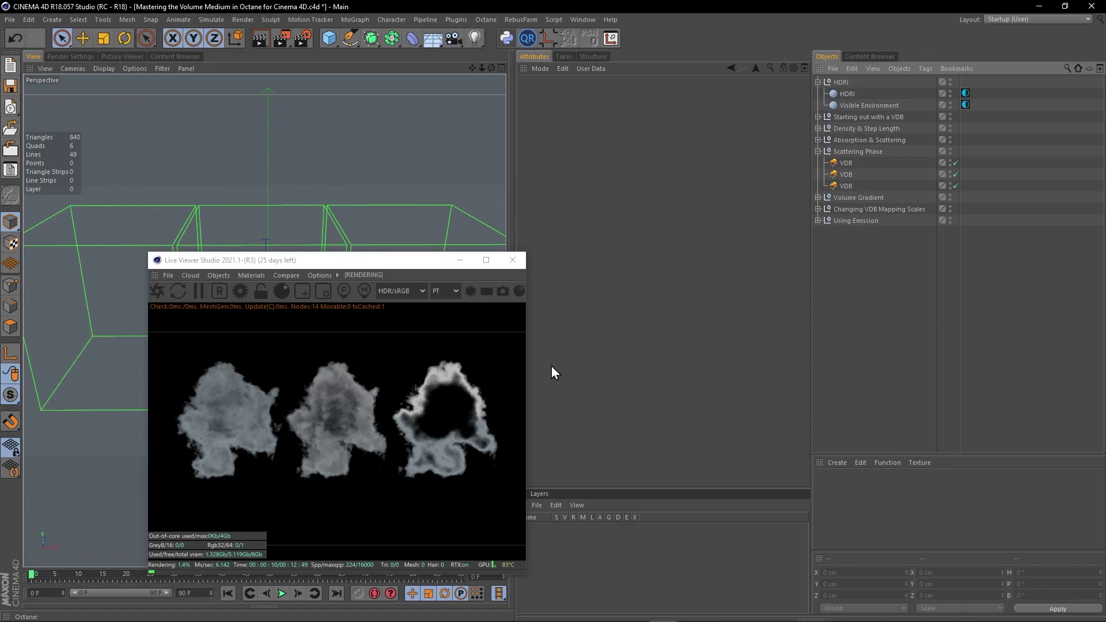
Step: Disable the three VDBs in the Scattering Phase group and enable the three in the Volume Gradient group
left_click_drag(956, 164, 958, 183)
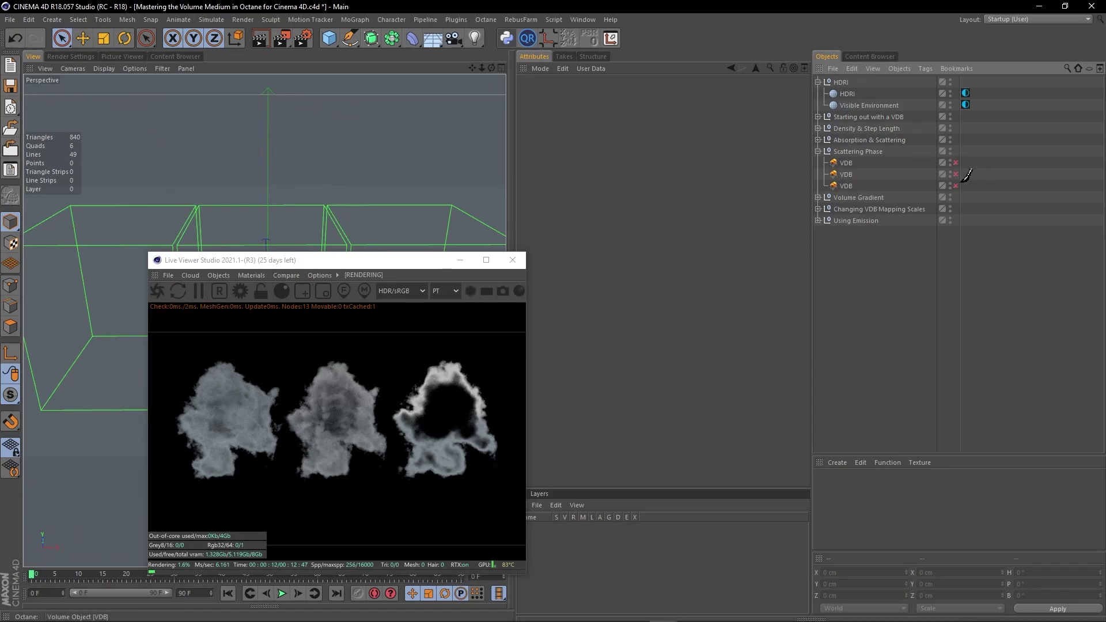
left_click(817, 151)
left_click(818, 163)
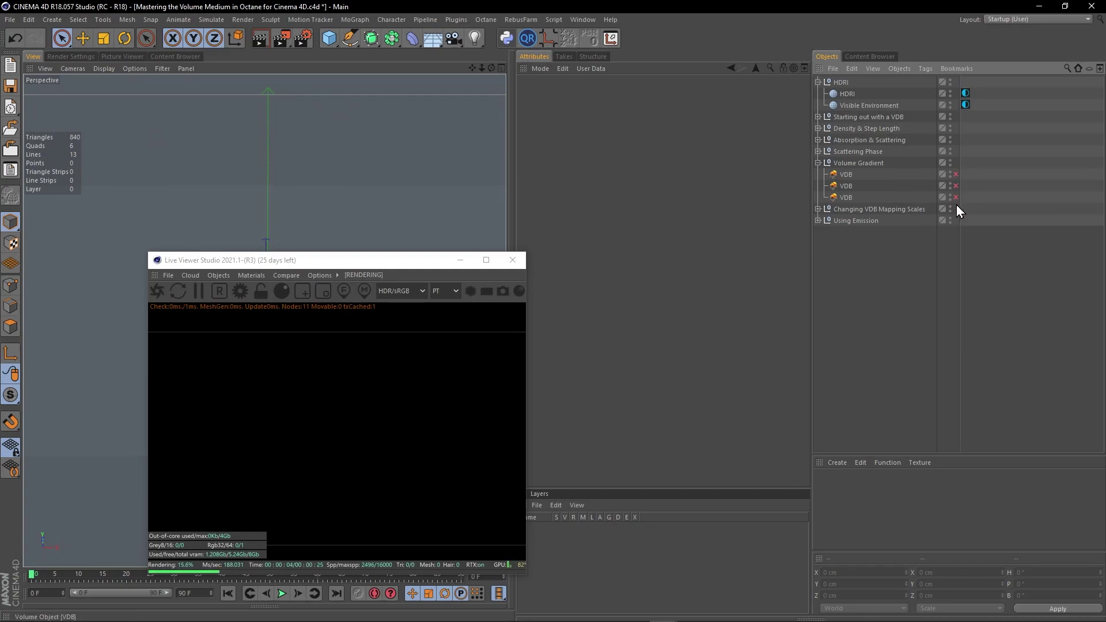
left_click(956, 177)
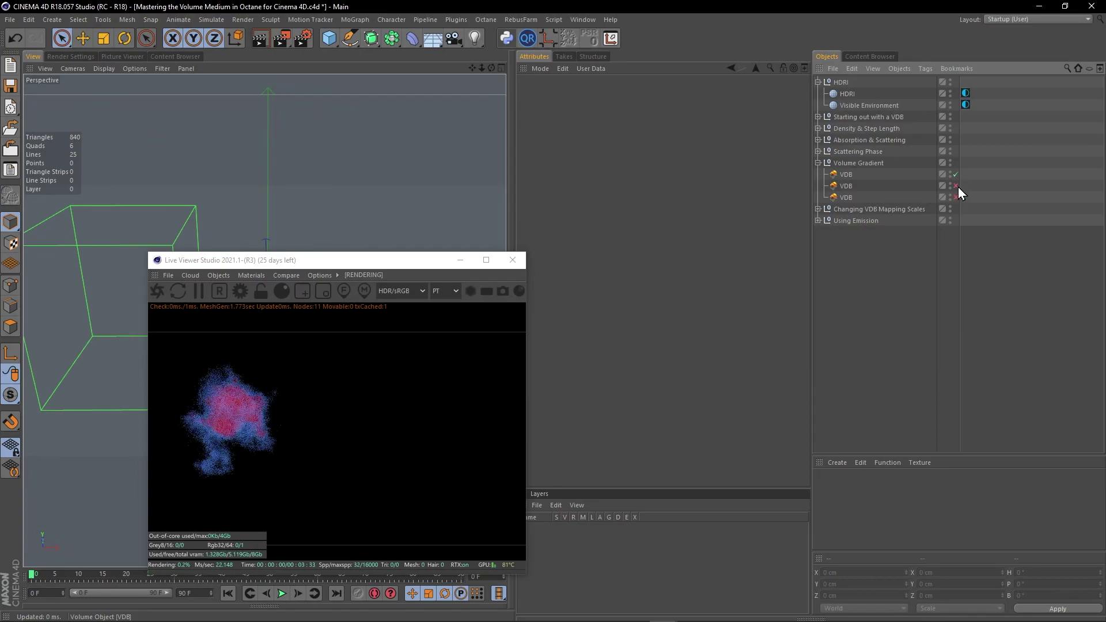
left_click_drag(956, 186, 958, 213)
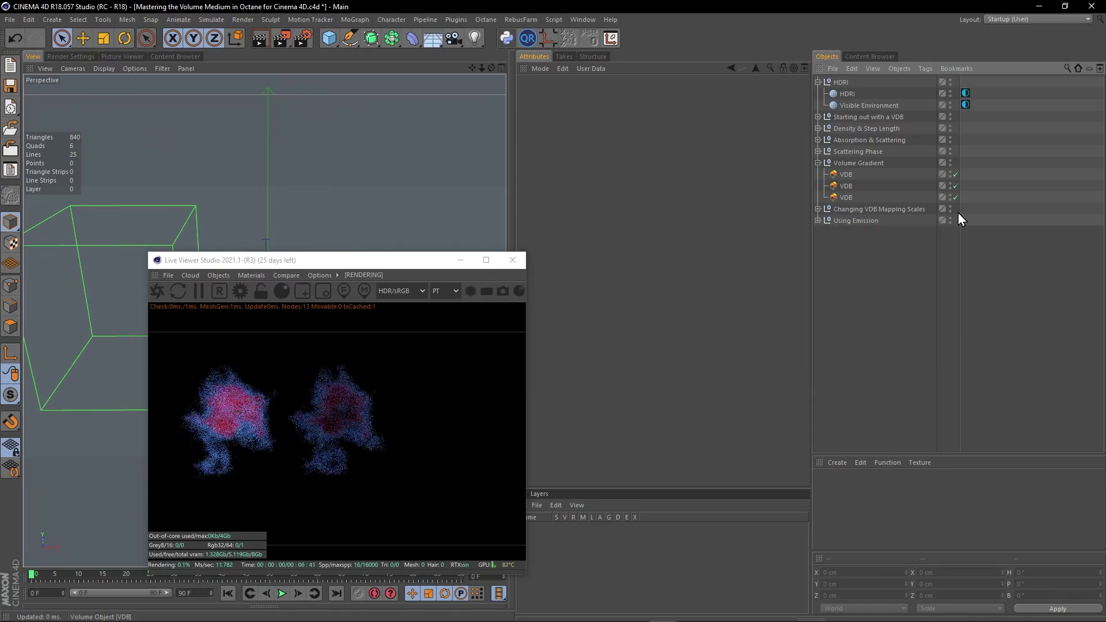
Step: Select the three Volume Gradient VDBs to view their shared settings, and move the Live Viewer window clear of the viewport
left_click(847, 199)
left_click(849, 177, "shift")
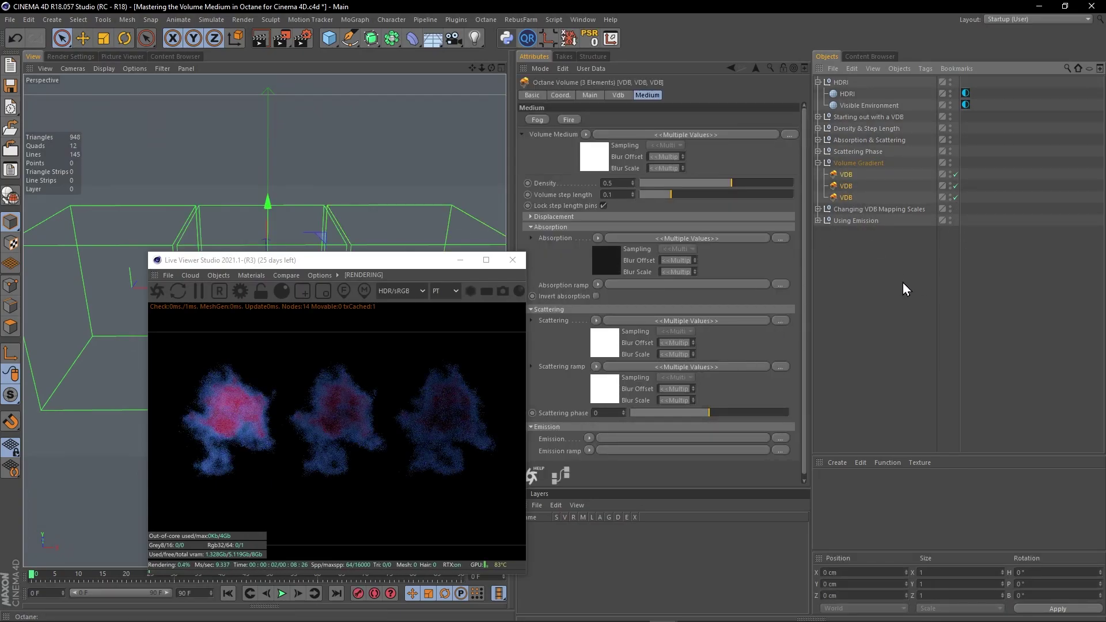
left_click(903, 282)
left_click_drag(363, 267, 908, 325)
Step: Compare the absorption and scattering settings of the three Volume Gradient VDBs one after another
left_click(857, 175)
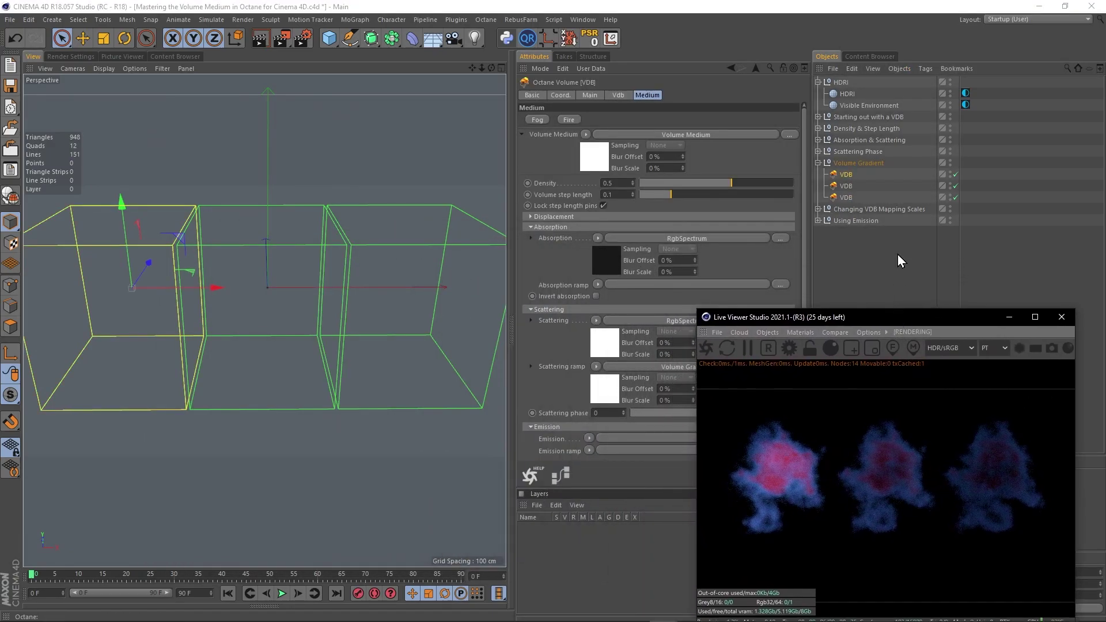
left_click(838, 186)
left_click(845, 198)
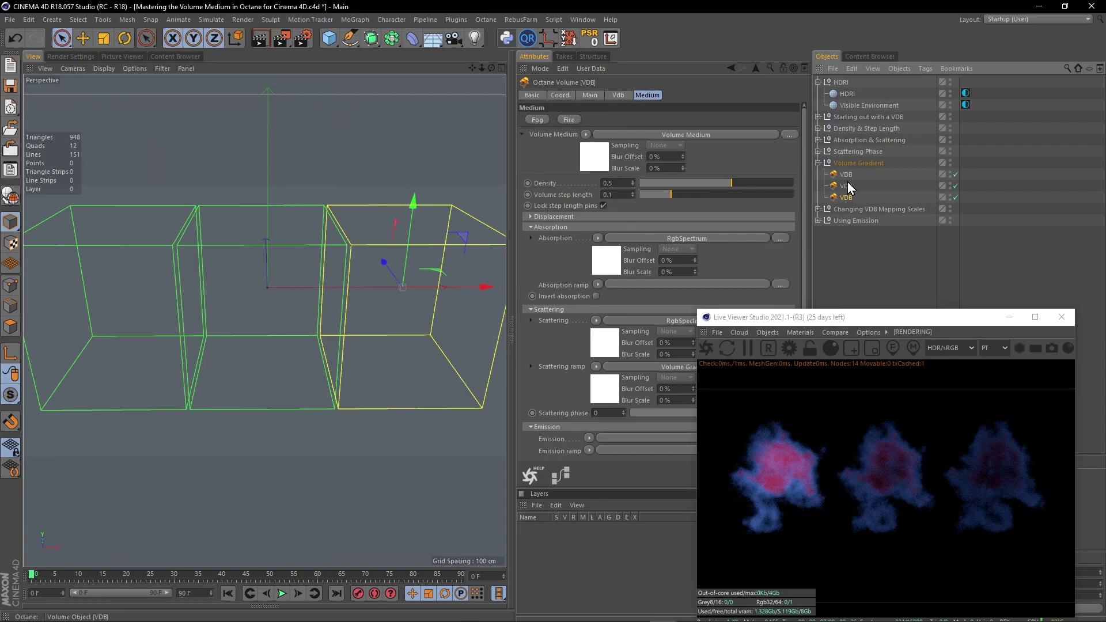
left_click(847, 176, "shift")
left_click(897, 247)
left_click(846, 176)
left_click(846, 186)
left_click(846, 197)
left_click_drag(368, 325, 383, 297, "alt")
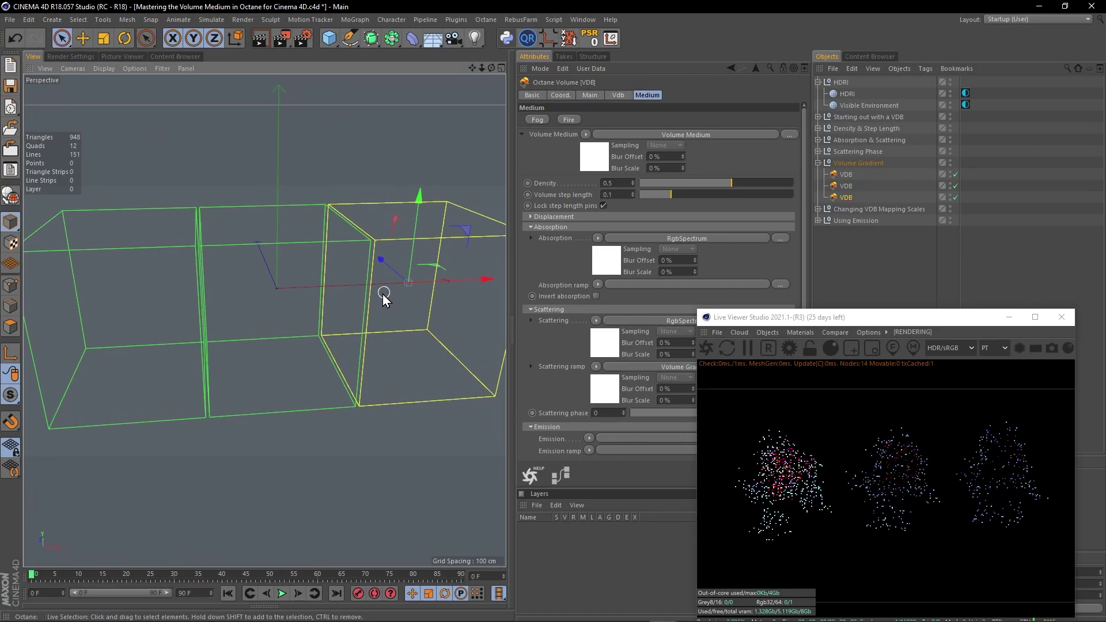
Step: Set the density of all three Volume Gradient VDBs to 1
left_click(847, 178, "shift")
double_click(612, 180)
left_click(854, 244)
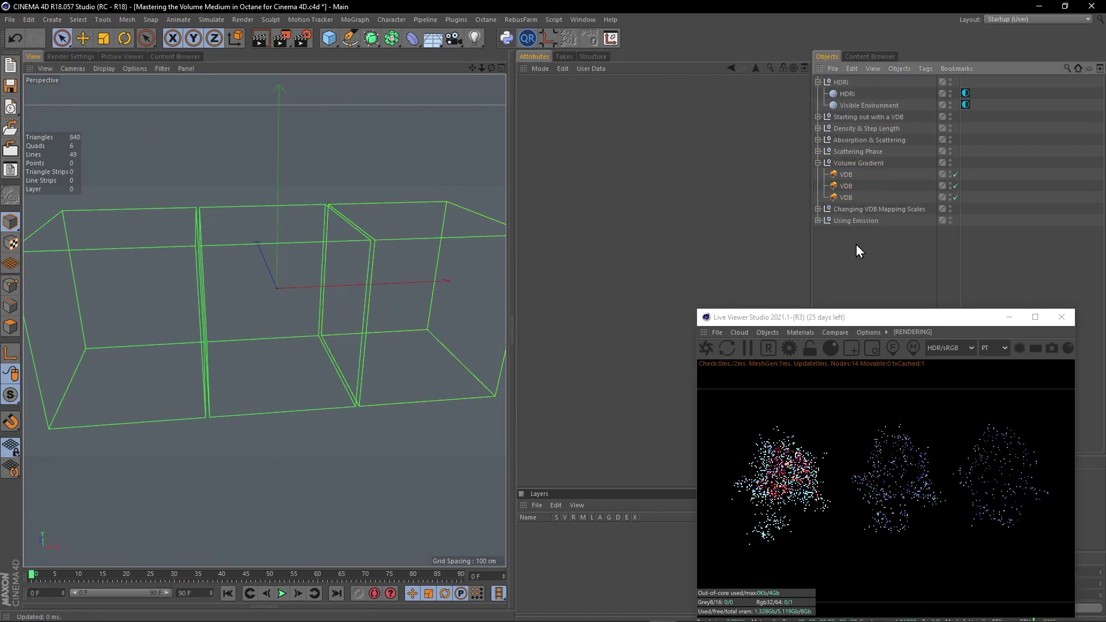
Step: Increase the power of the HDRI object's environment tag to brighten the lighting
left_click(846, 196)
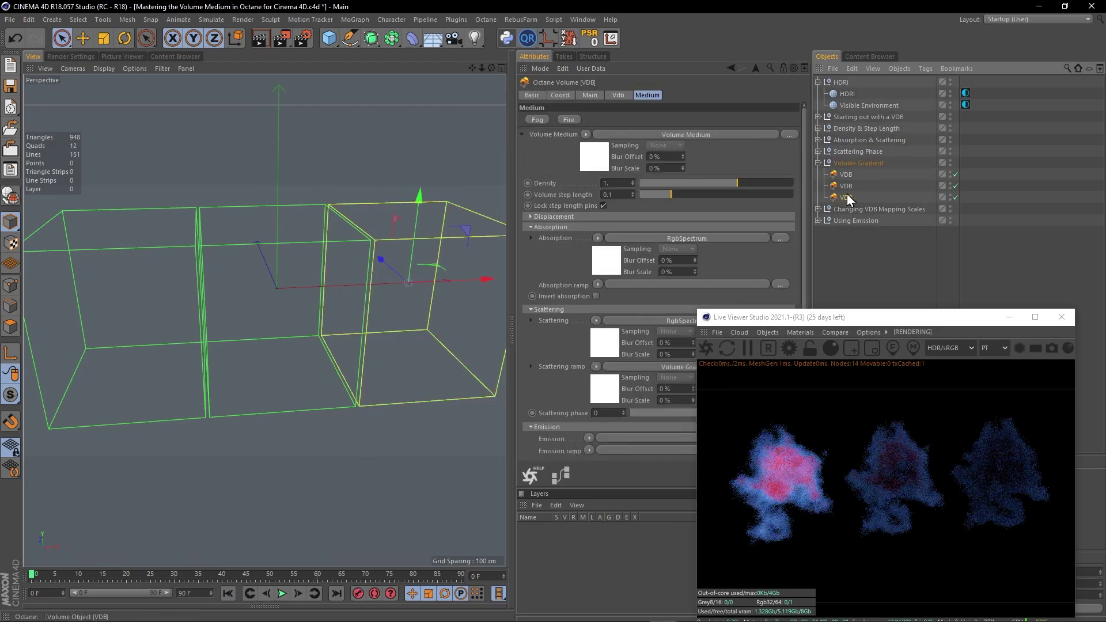
left_click(965, 93)
double_click(593, 185)
type("5")
key("Return")
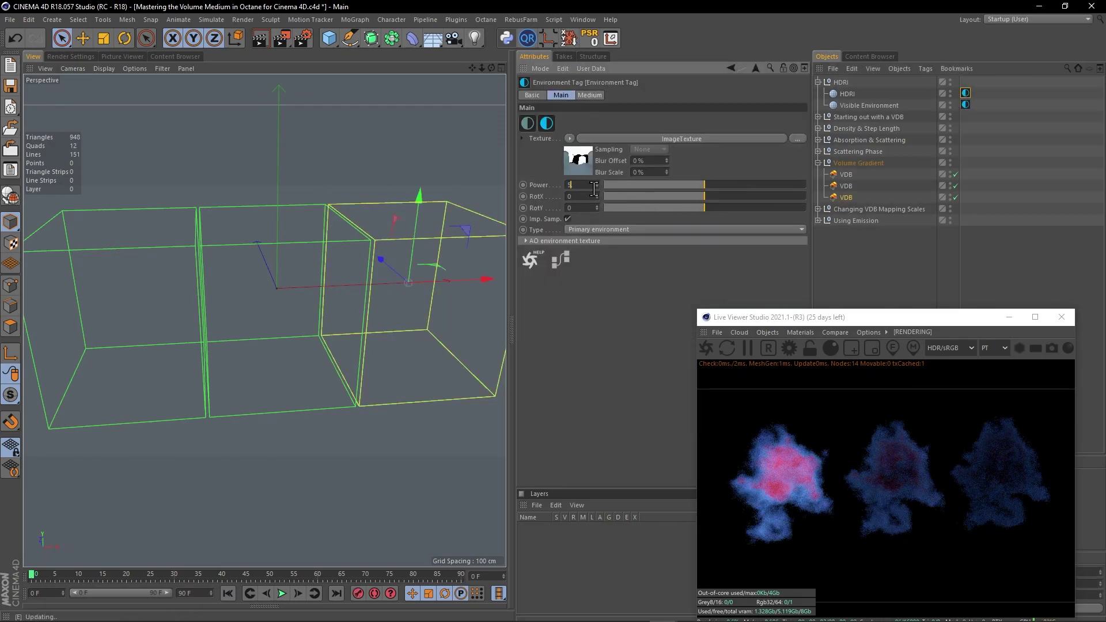
left_click(915, 258)
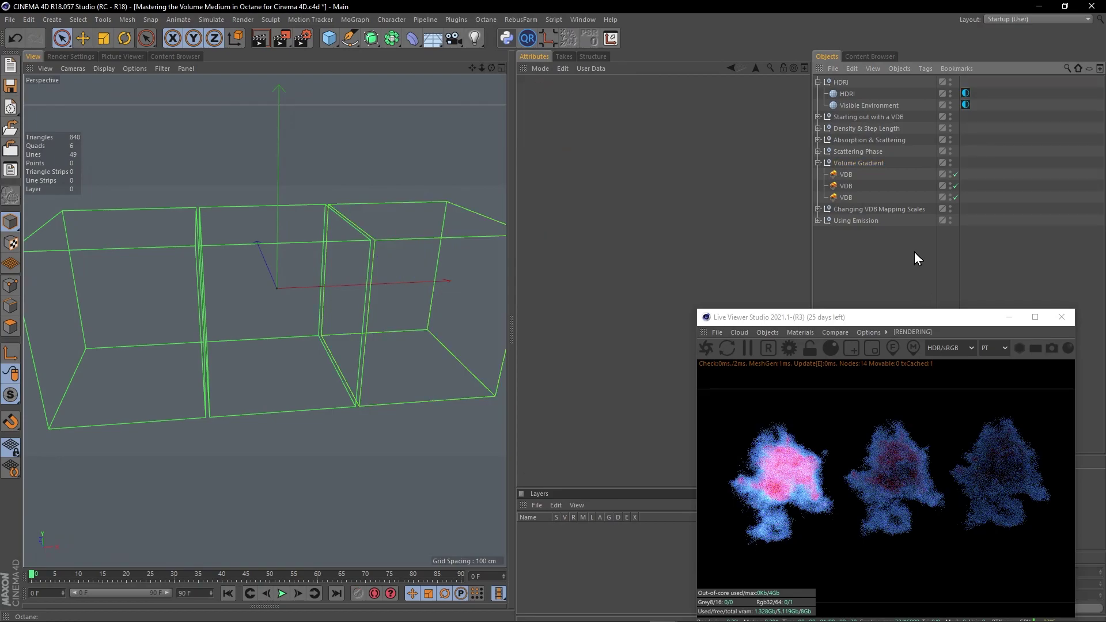
Step: Examine the first Volume Gradient VDB's scattering ramp gradient and medium settings against its rendered cloud from several angles
left_click(845, 175)
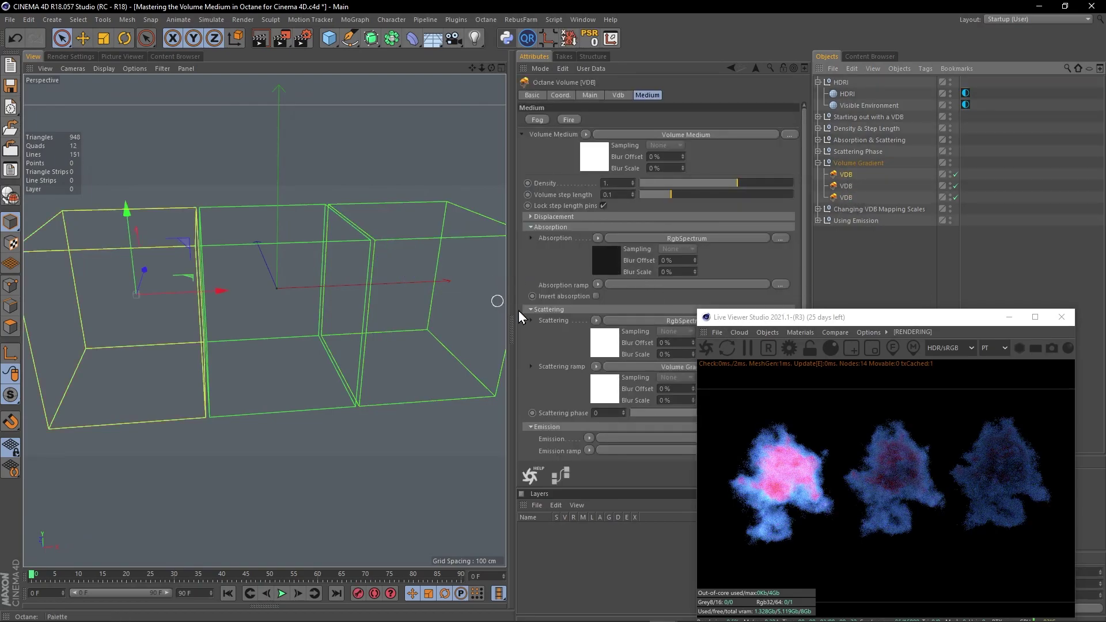
scroll(308, 280, "up", 2)
scroll(310, 281, "down", 1)
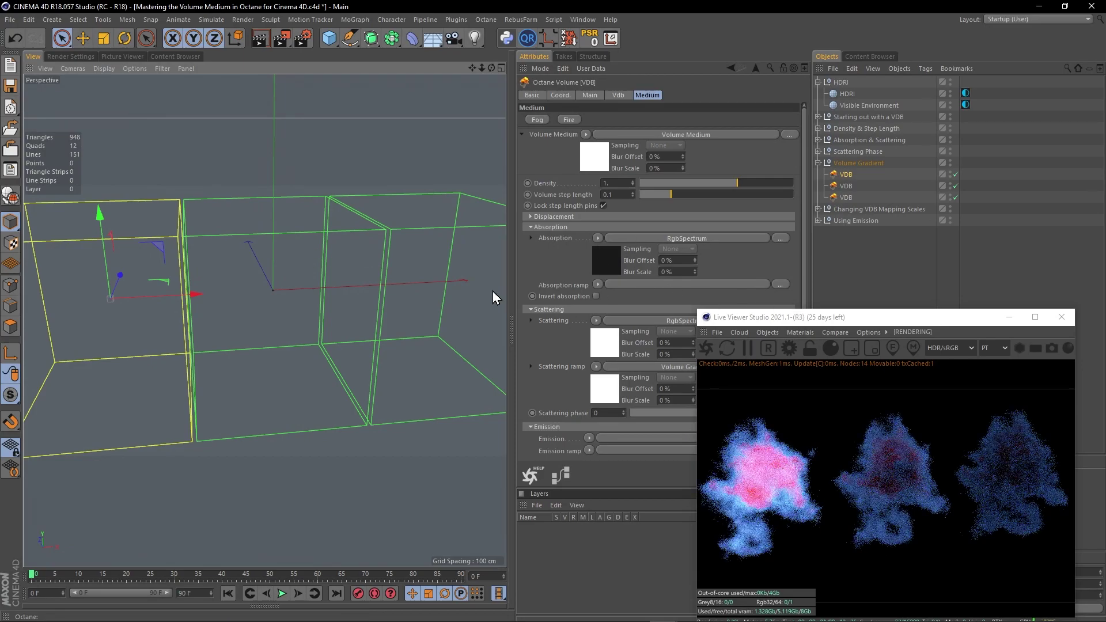
scroll(307, 257, "up", 1)
left_click_drag(307, 257, 307, 260, "alt")
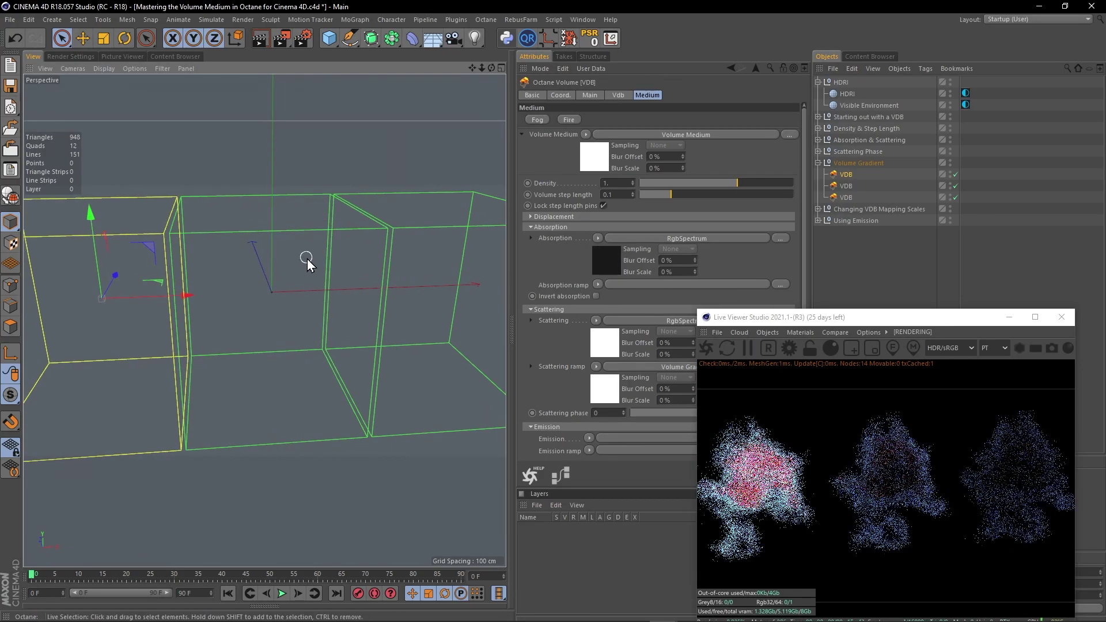
left_click(606, 393)
middle_click_drag(250, 244, 336, 242, "alt")
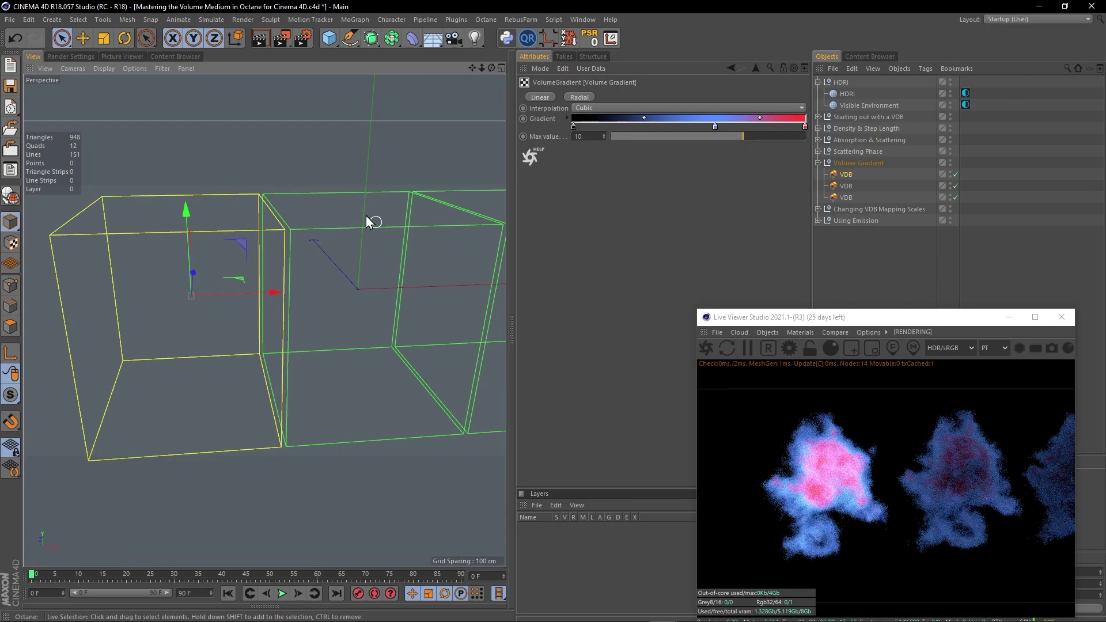
middle_click_drag(338, 289, 268, 266, "alt")
left_click(757, 68)
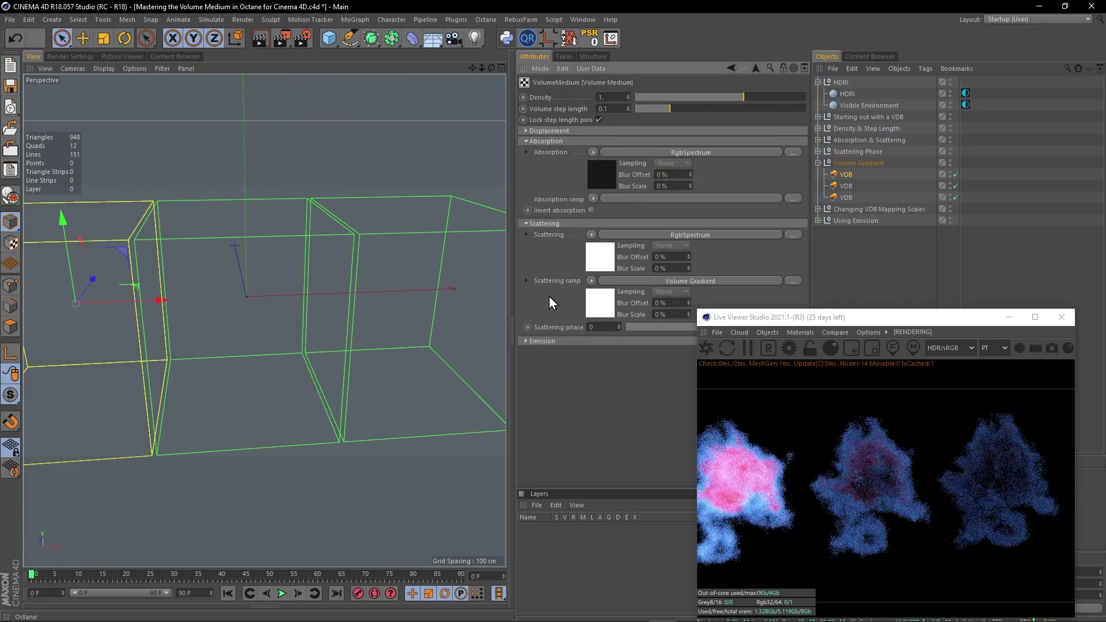
middle_click_drag(265, 277, 343, 266, "alt")
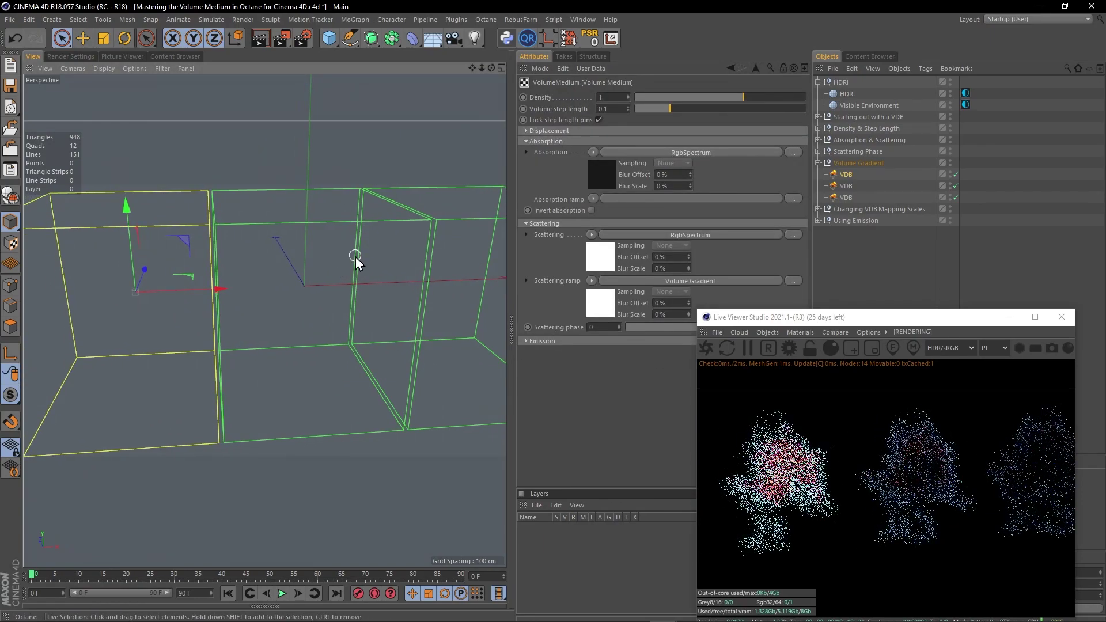
right_click_drag(236, 217, 317, 212, "alt")
middle_click_drag(193, 225, 304, 222, "alt")
mouse_move(236, 247)
left_mouse_down("alt")
mouse_move(328, 239)
mouse_move(285, 250)
mouse_move(368, 228)
left_mouse_up("alt")
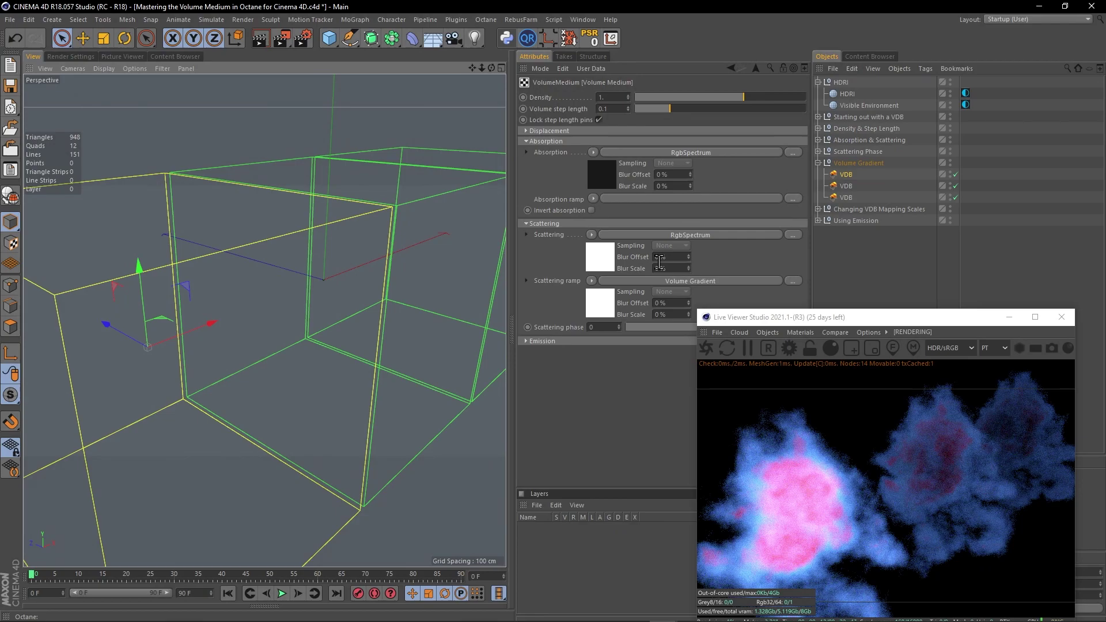
Step: Try a green knot between the black and blue knots of the first VDB's scattering gradient, and remove it
left_click(588, 307)
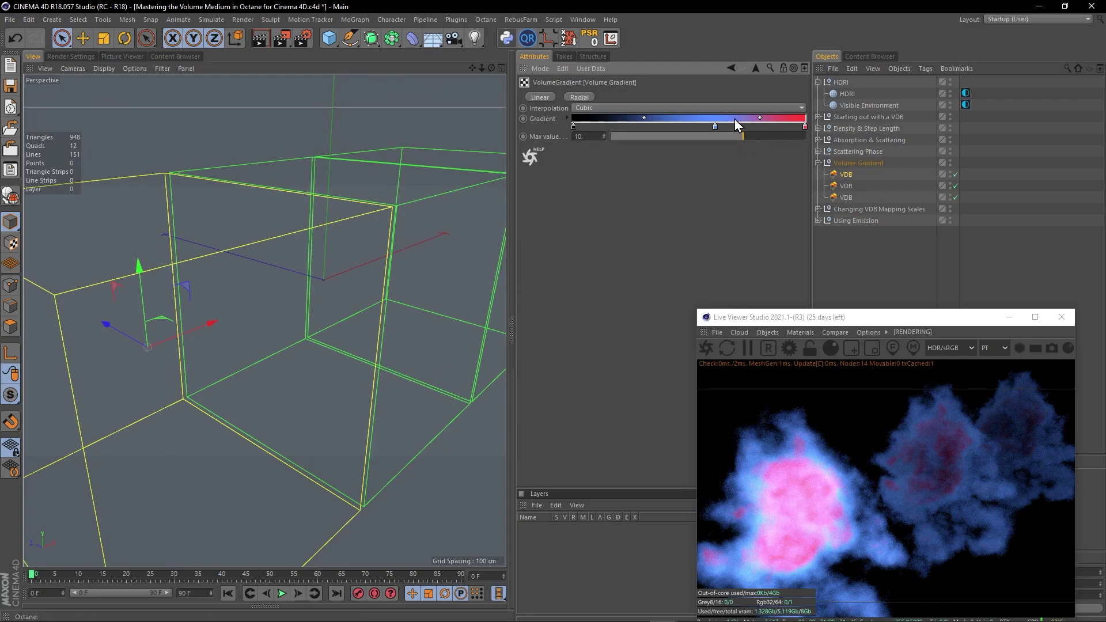
double_click(683, 126)
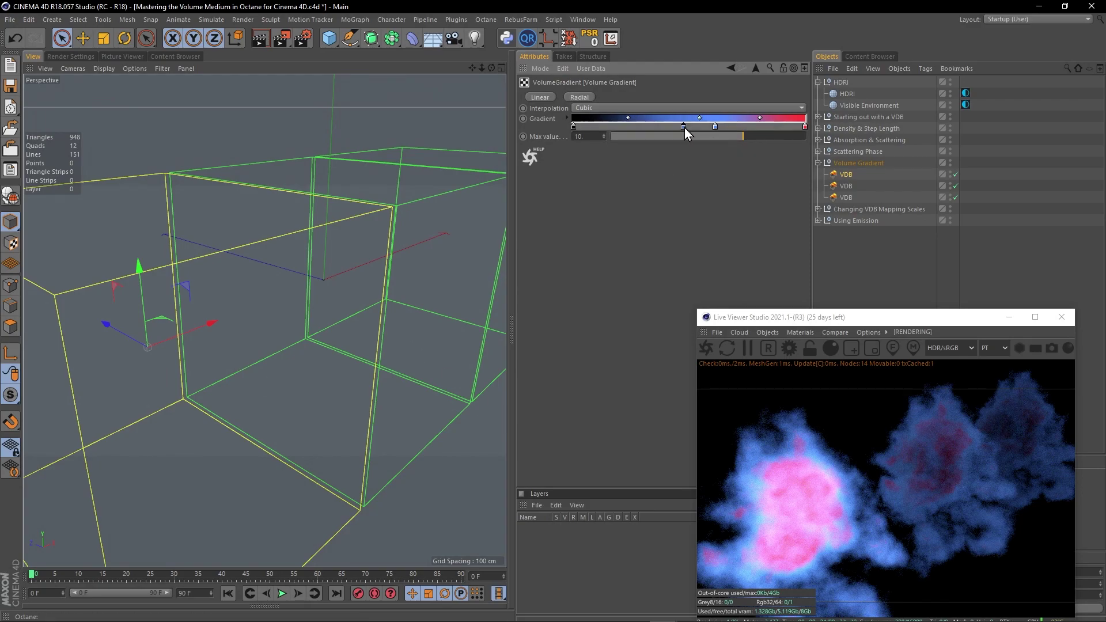
left_click(680, 126)
left_click(670, 167)
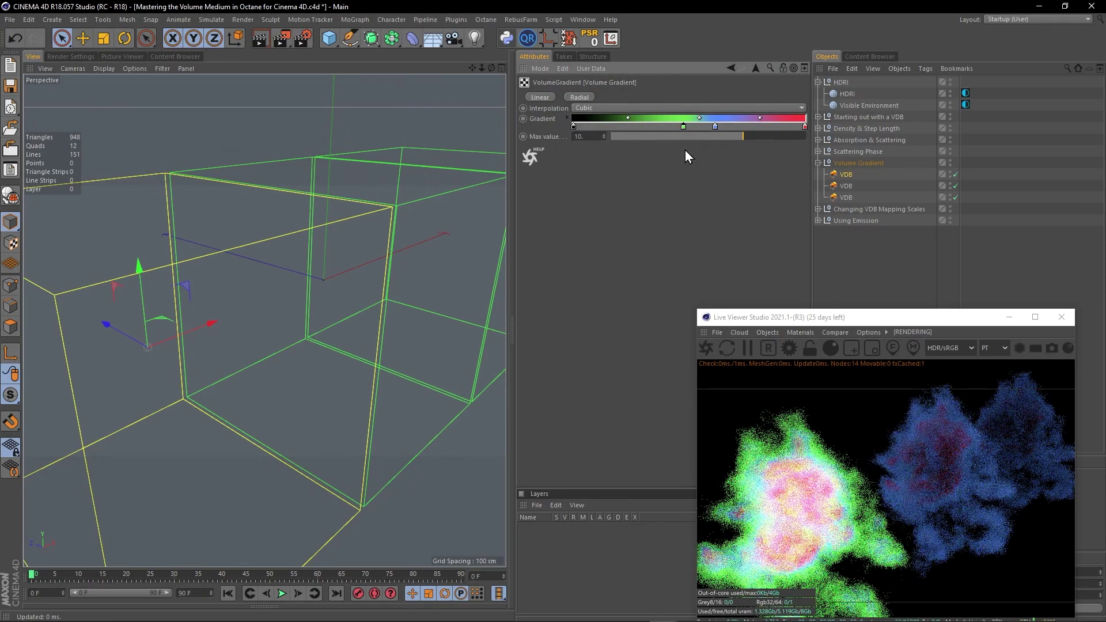
left_click_drag(682, 127, 760, 196)
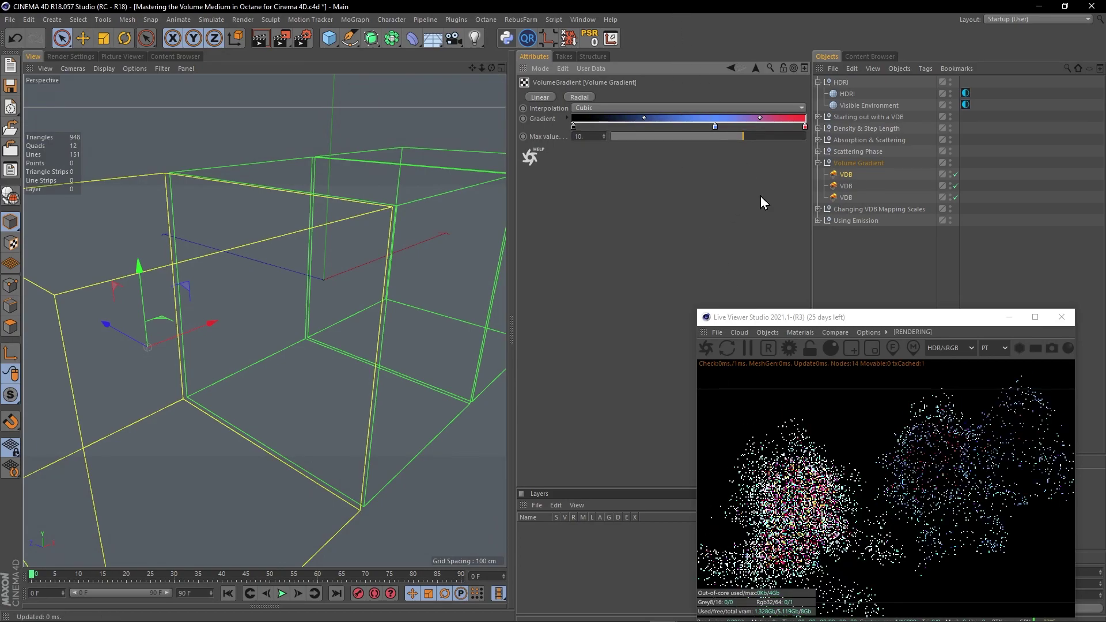
Step: Clear the volume gradient from the scattering ramp of the second VDB in the Volume Gradient group
left_click(755, 68)
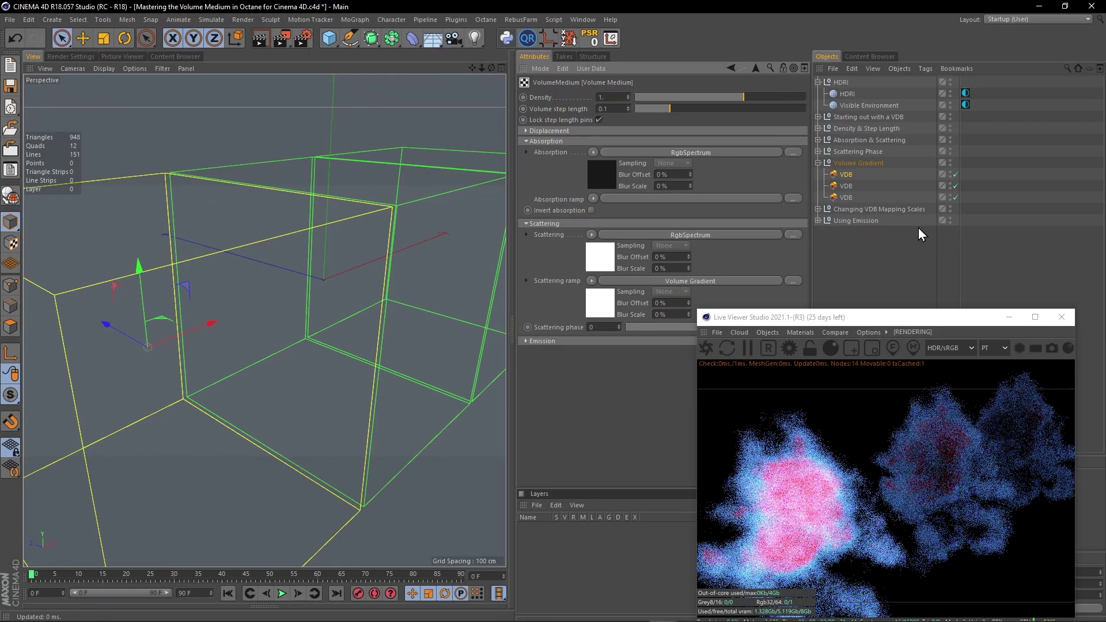
left_click(835, 209)
left_click(848, 198)
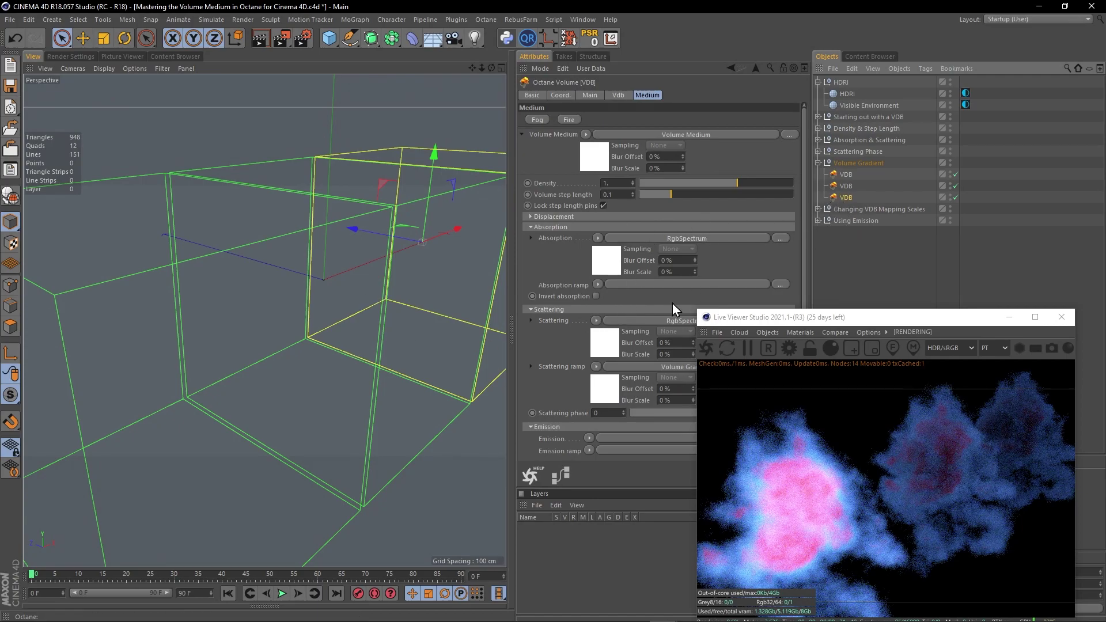
left_click_drag(760, 320, 816, 306)
left_click(835, 188)
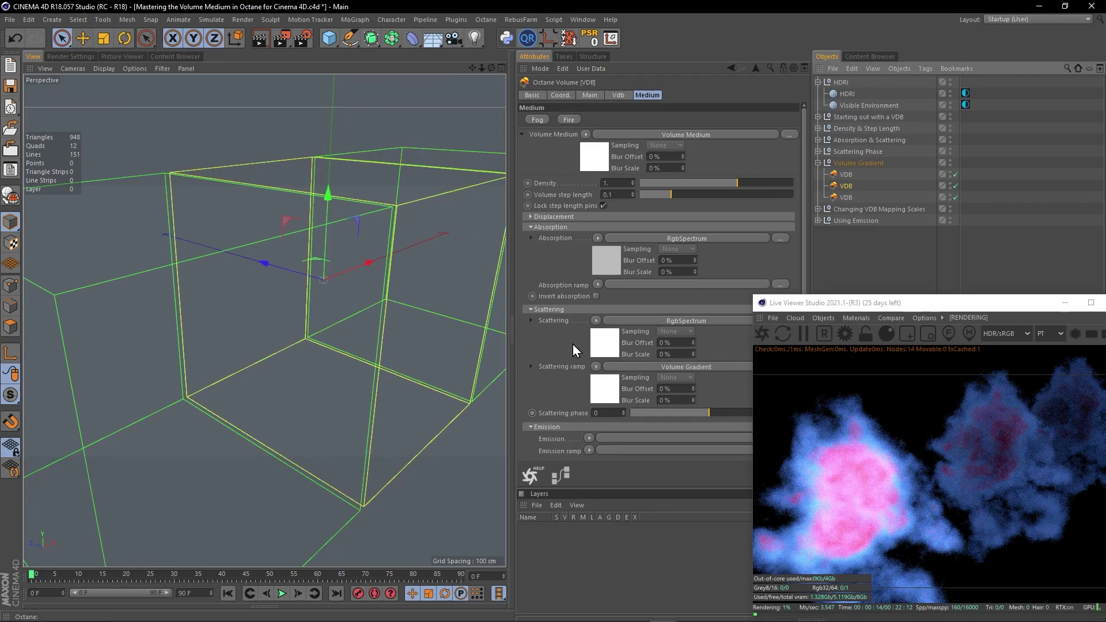
left_click(596, 367)
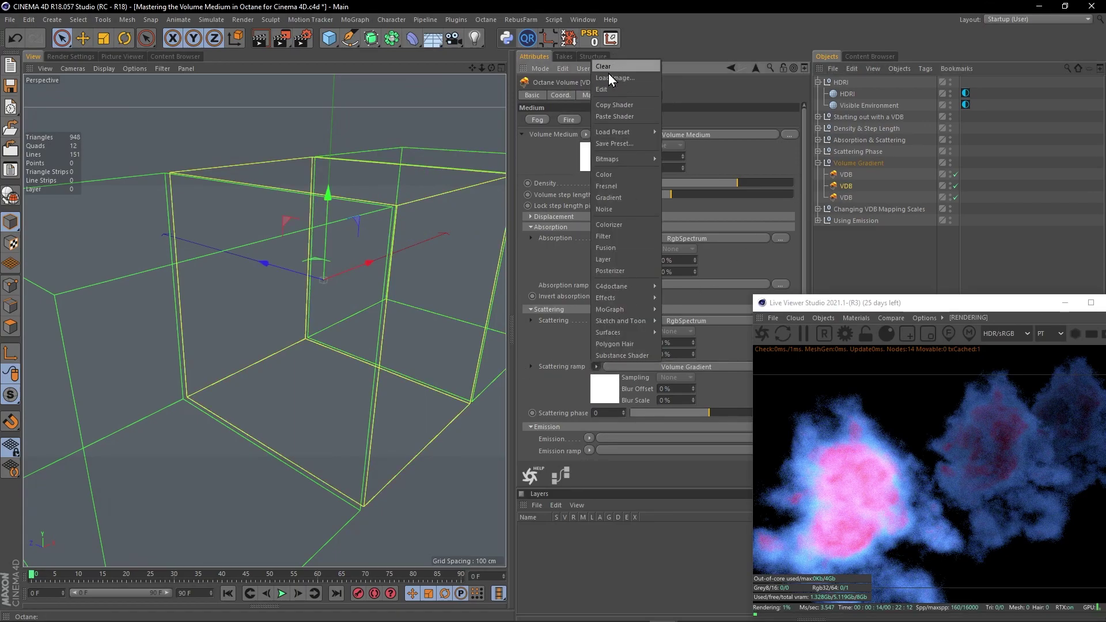
left_click(623, 105)
left_click(596, 367)
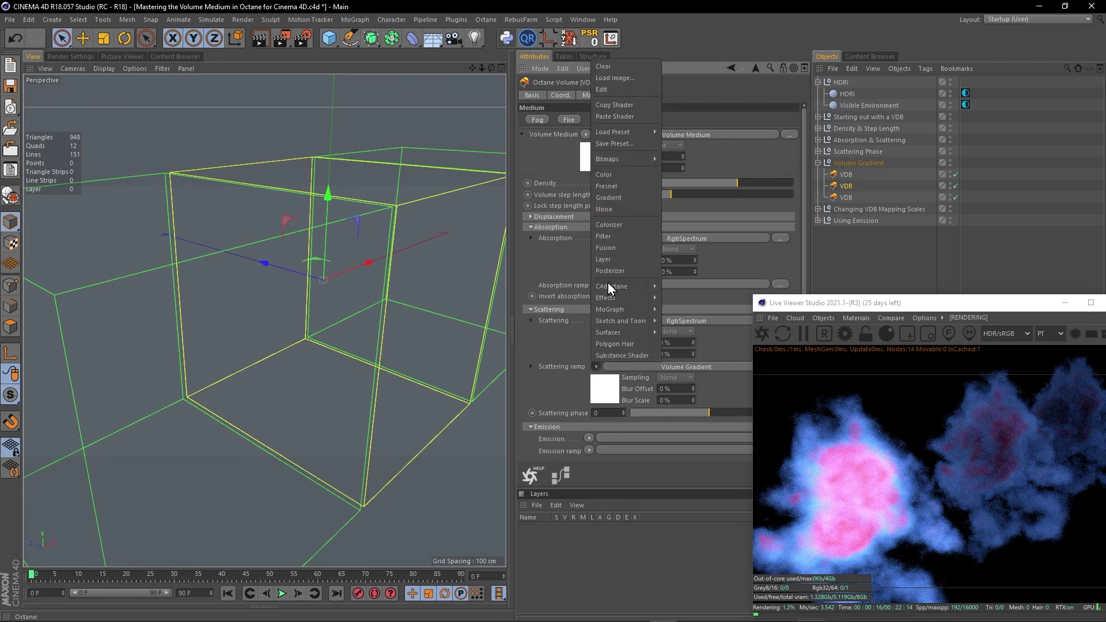
left_click(610, 65)
Step: Check the second VDB's absorption colour, and assign a new Volume Gradient shader to its scattering ramp and open it
left_click_drag(352, 244, 368, 227, "alt")
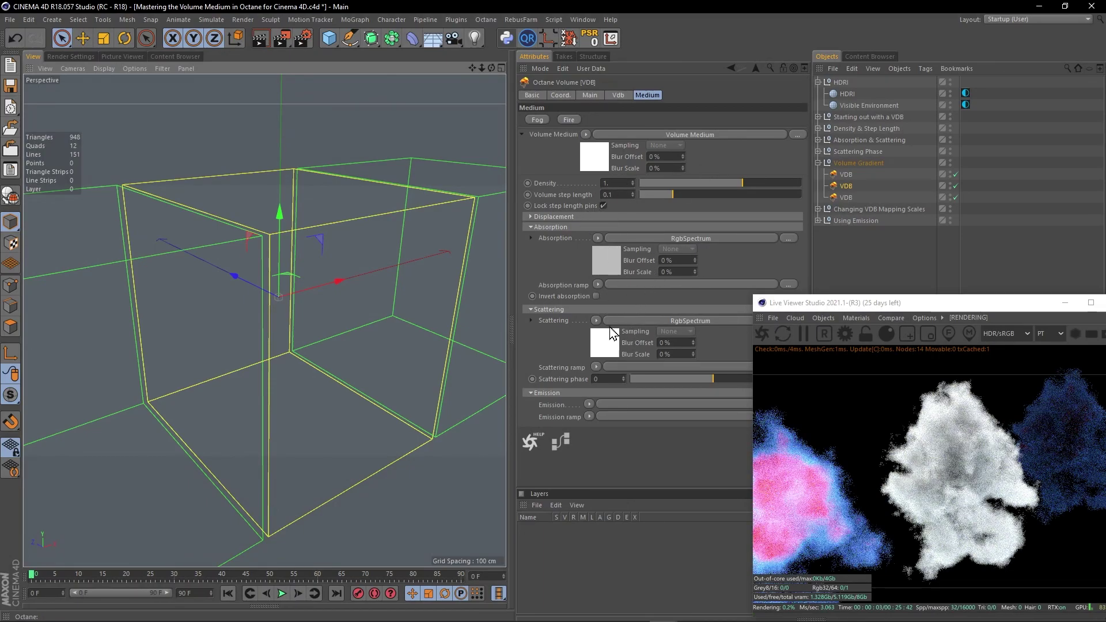
left_click(609, 257)
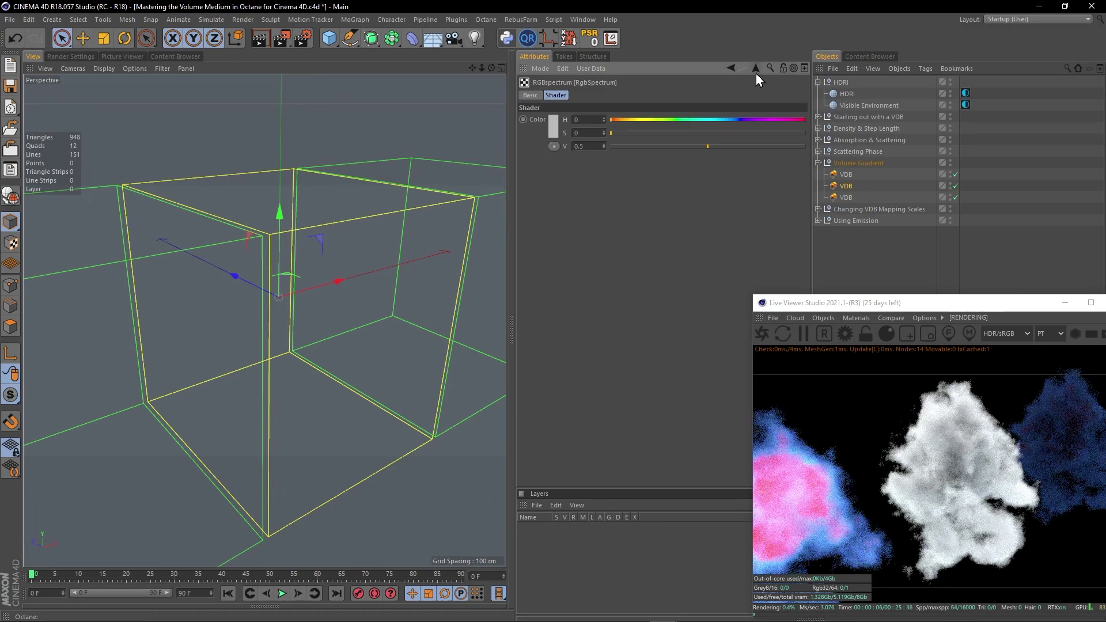
left_click(755, 70)
left_click(601, 265)
left_click(756, 68)
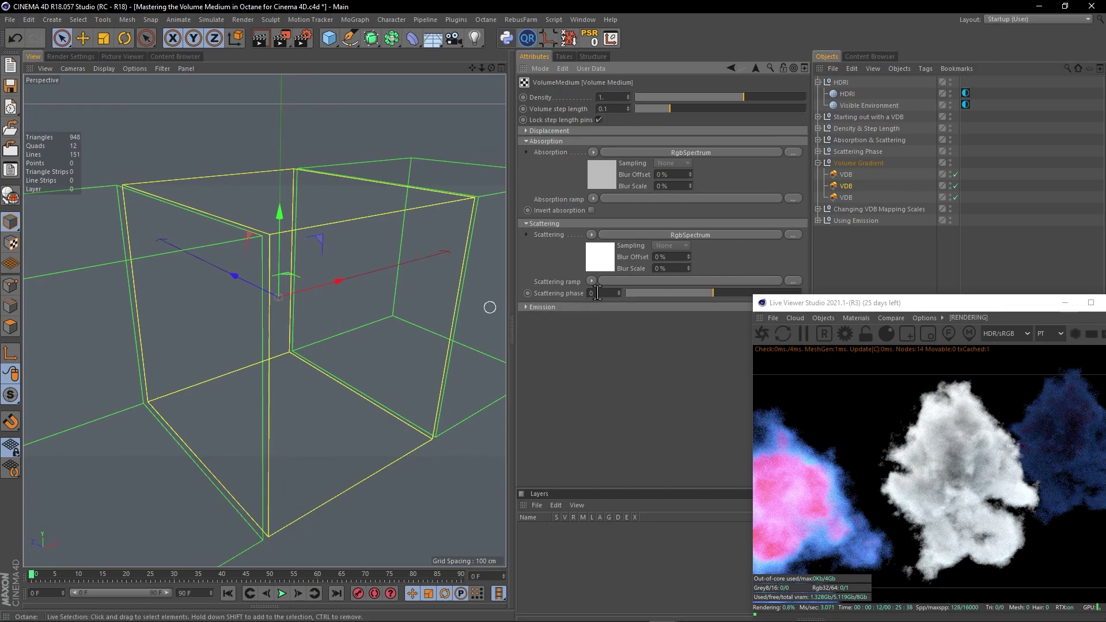
left_click(592, 281)
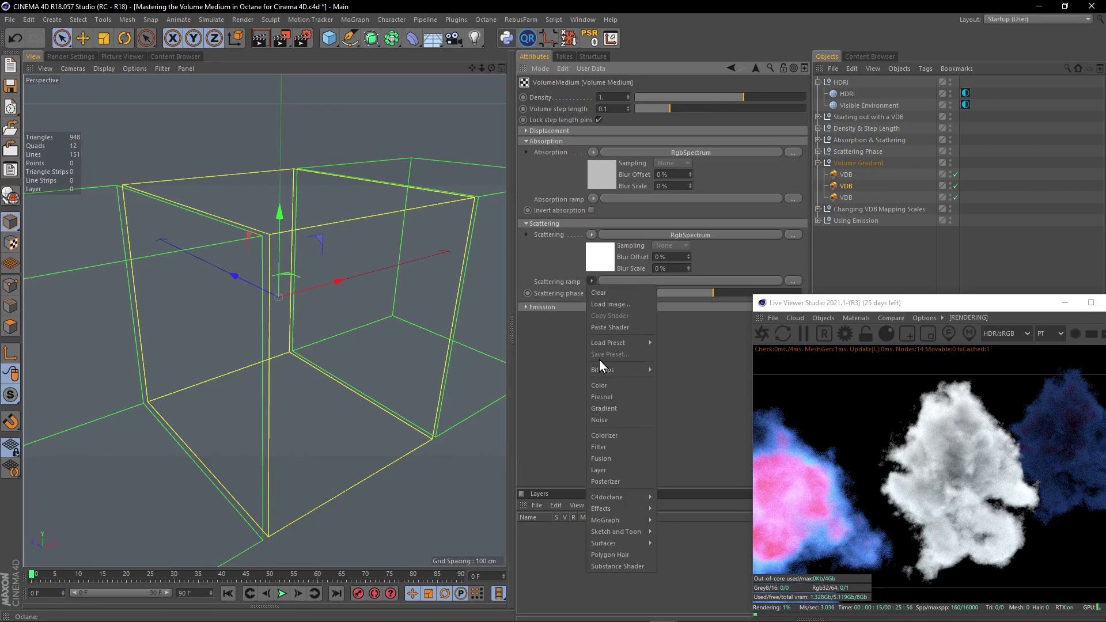
mouse_move(611, 496)
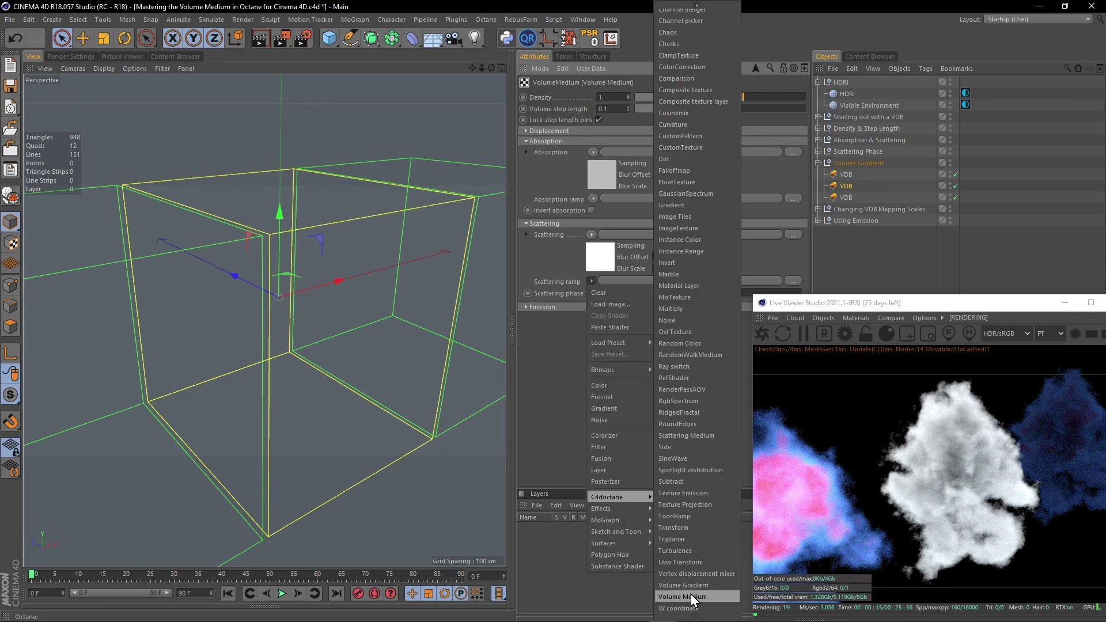
left_click(703, 587)
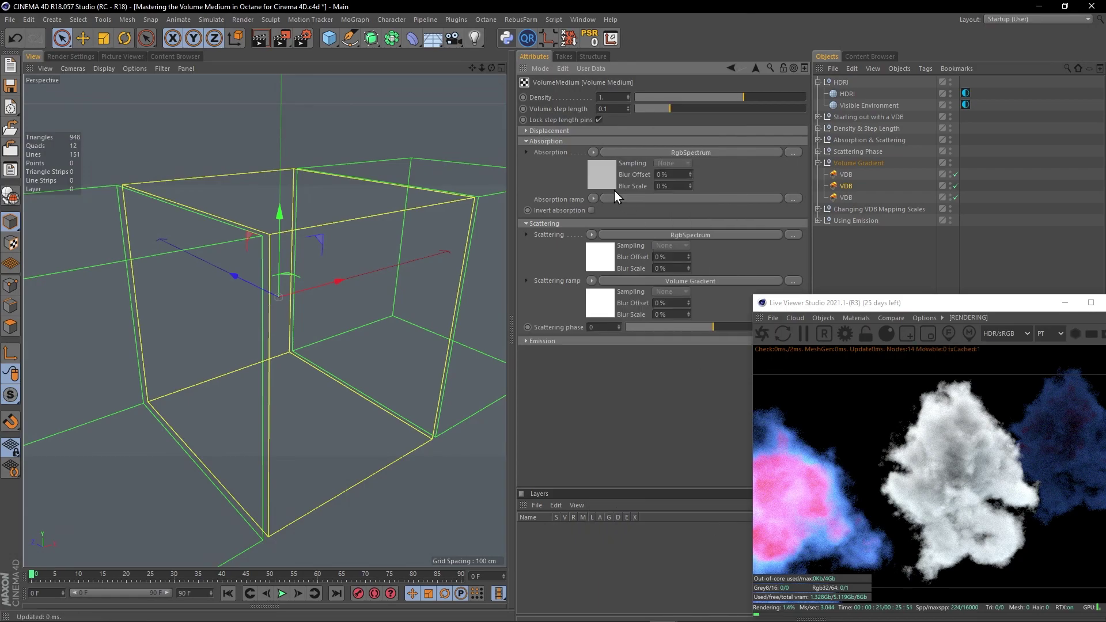
left_click(590, 301)
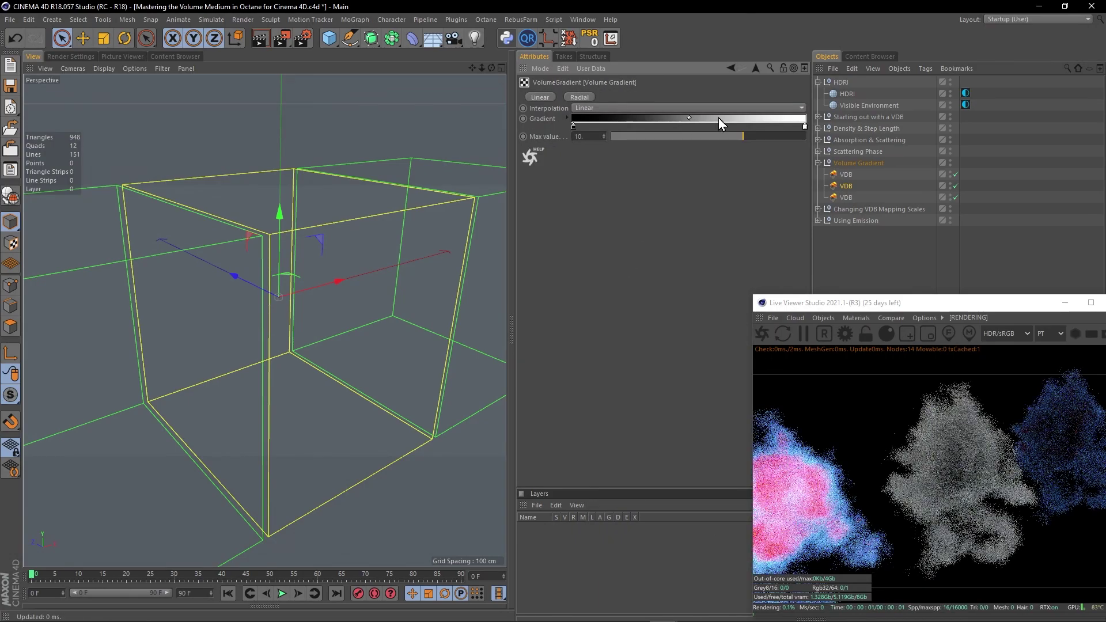
Step: Try Constant interpolation on the second VDB's scattering gradient and settle on Cubic
left_click_drag(873, 308, 807, 299)
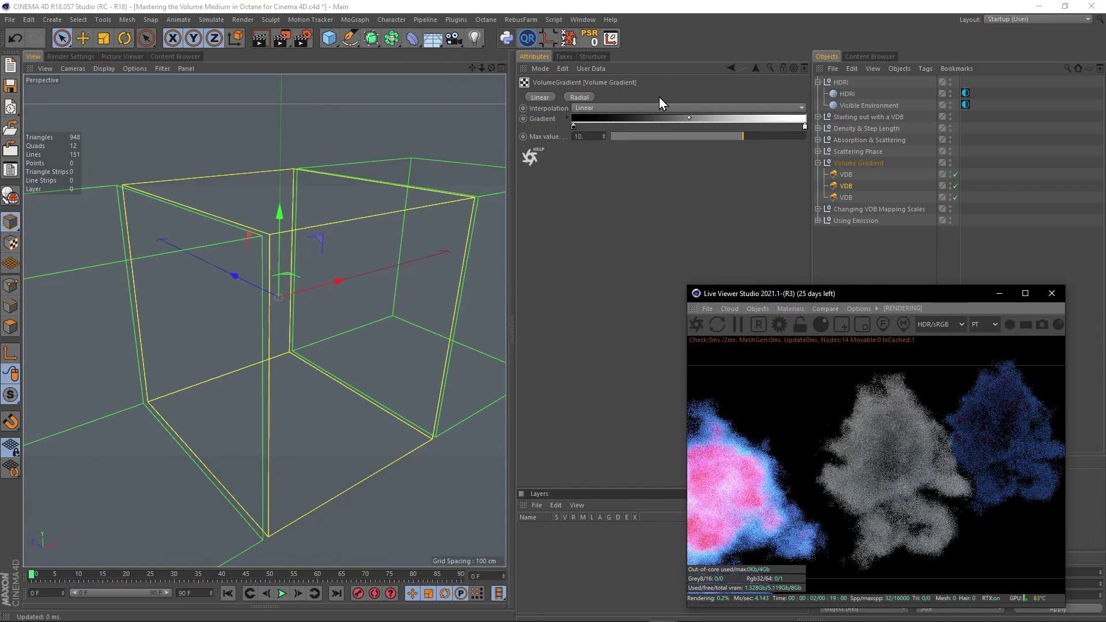
left_click(650, 108)
left_click(634, 144)
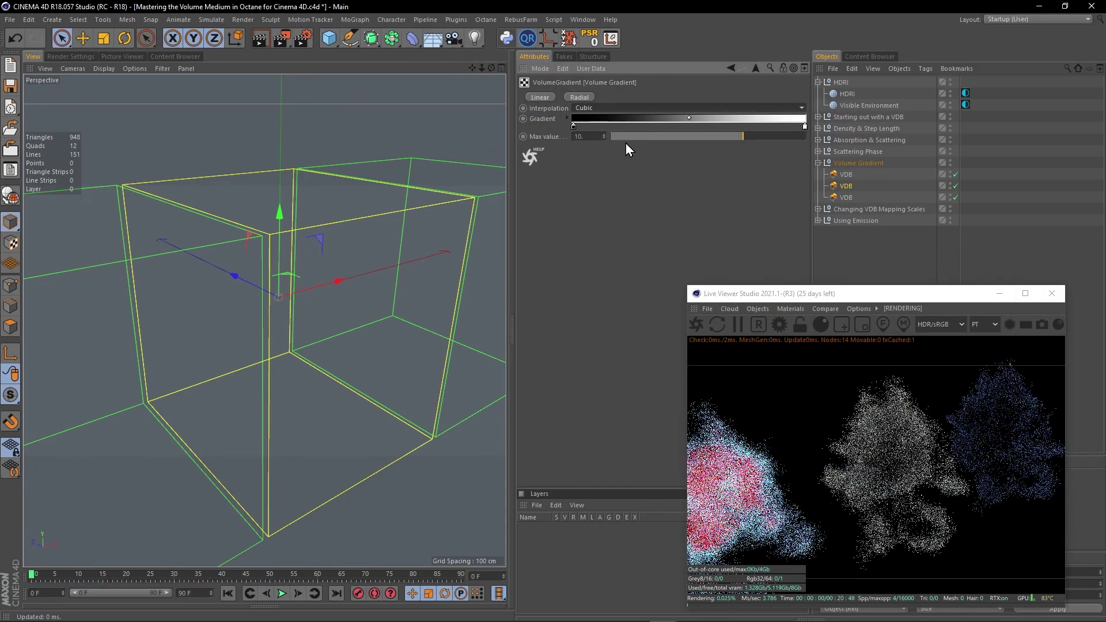
left_click(603, 108)
left_click(601, 120)
left_click(599, 108)
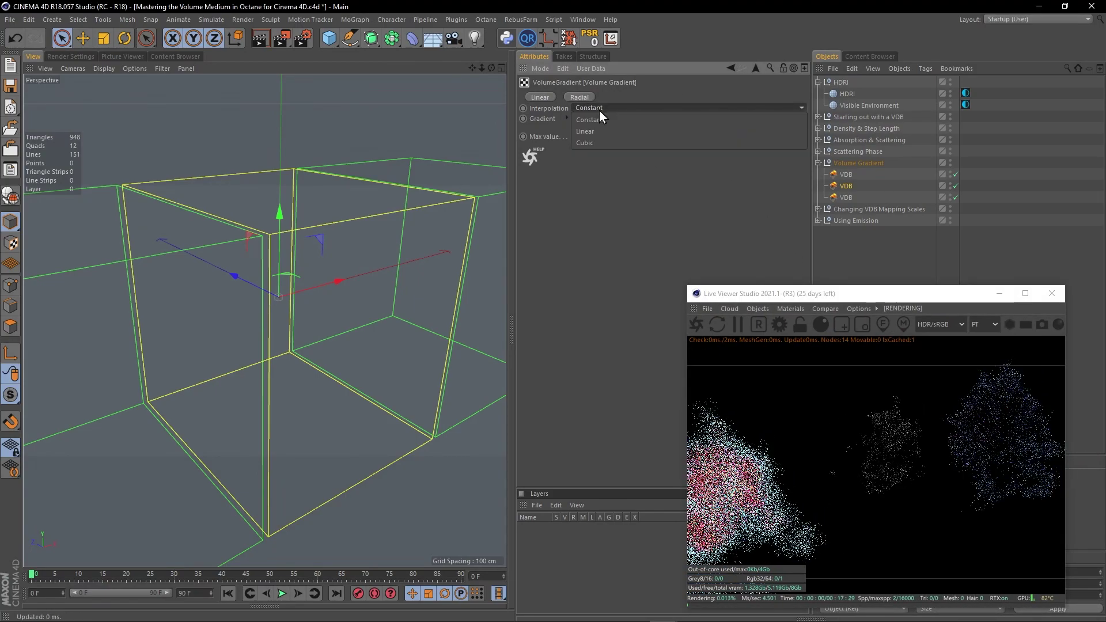
left_click(616, 142)
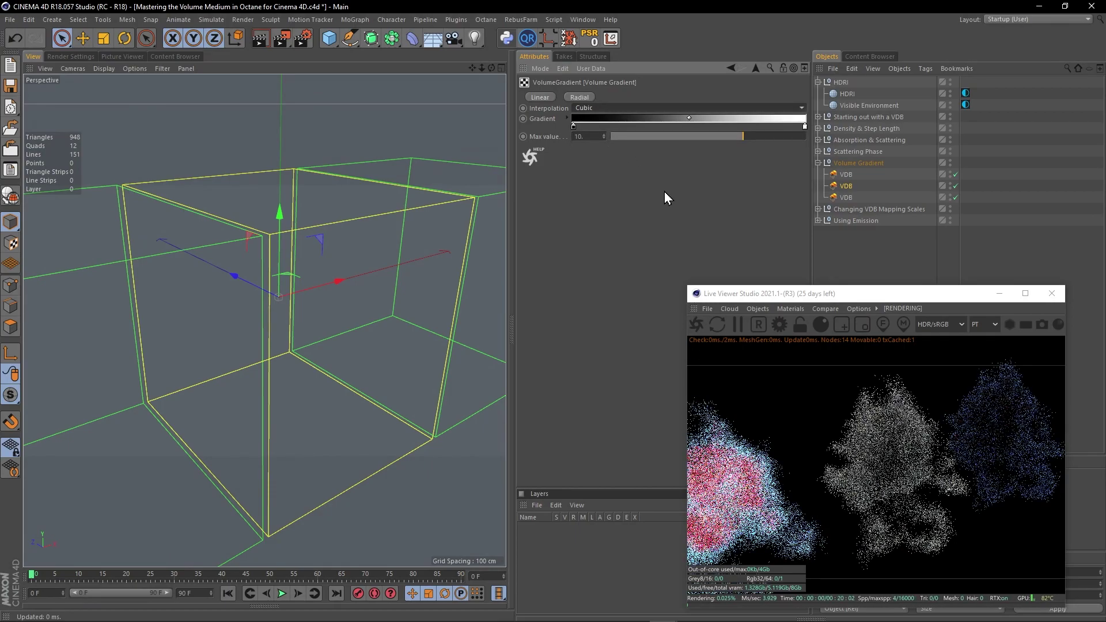
Step: Colour the end knot of the second VDB's scattering gradient red with 83% saturation and 100% value
double_click(804, 126)
left_click(871, 139)
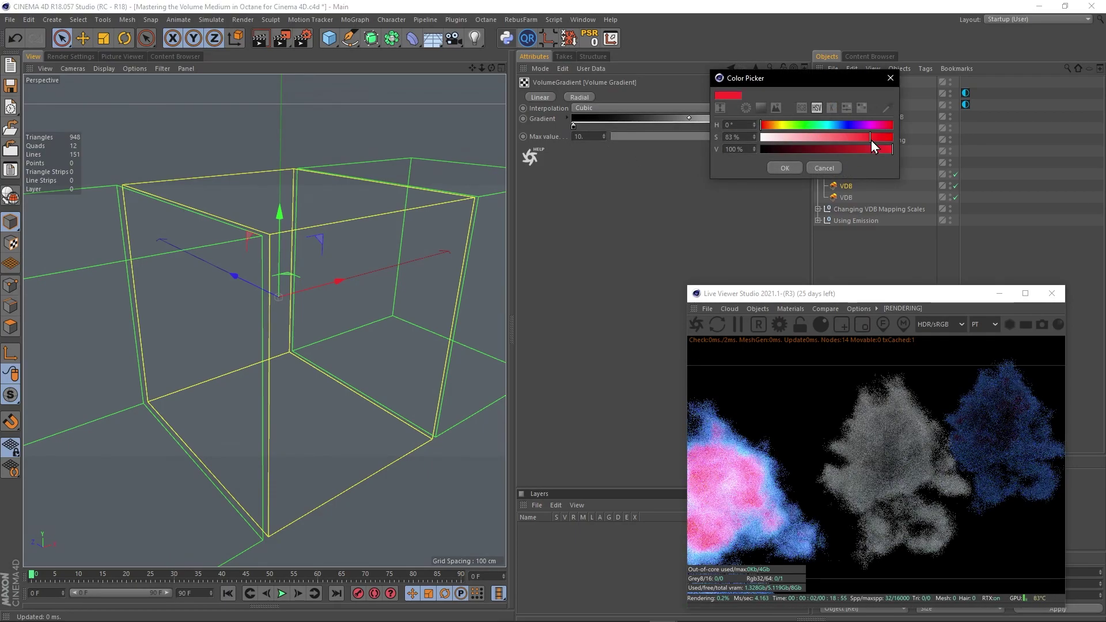
left_click(788, 168)
Step: Add a middle knot to the gradient and colour it bright green with hue 111°, saturation 83% and value 100%
left_click(686, 125)
double_click(686, 126)
left_click(683, 125)
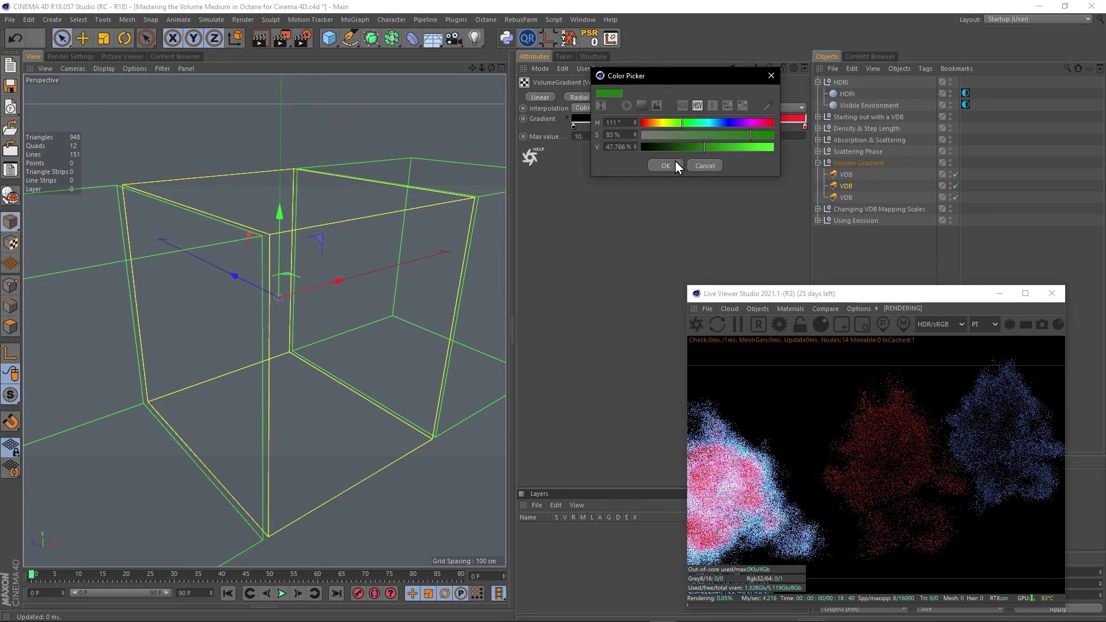
left_click(675, 162)
double_click(686, 128)
left_click(775, 151)
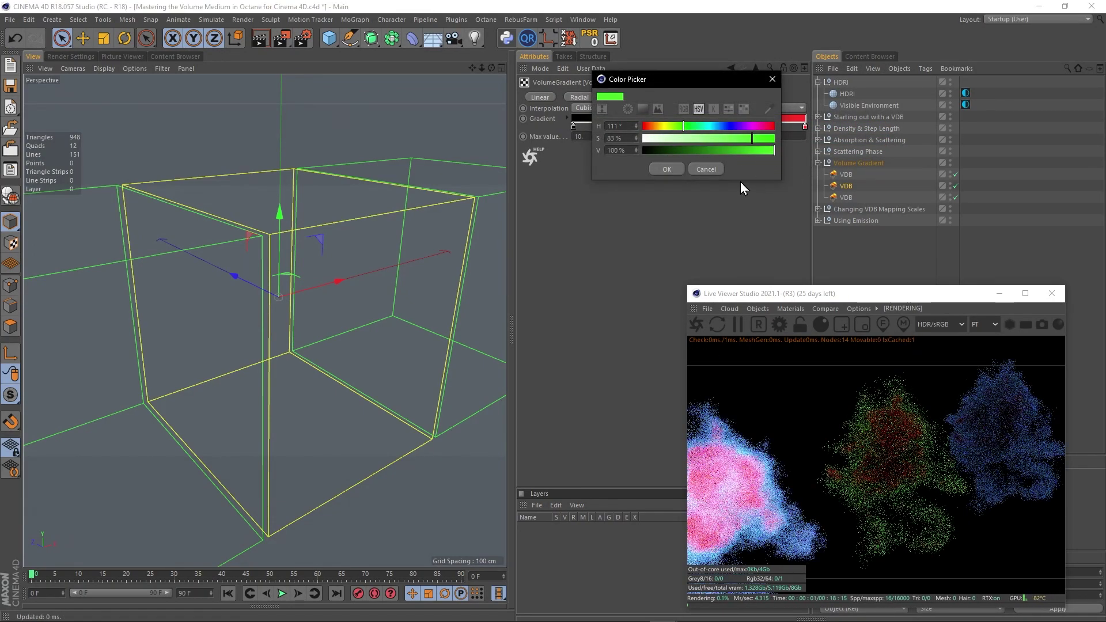
left_click(668, 168)
Step: Recolour the gradient's black start knot to a bright blue with a hue of 218°
double_click(573, 127)
left_click(608, 128)
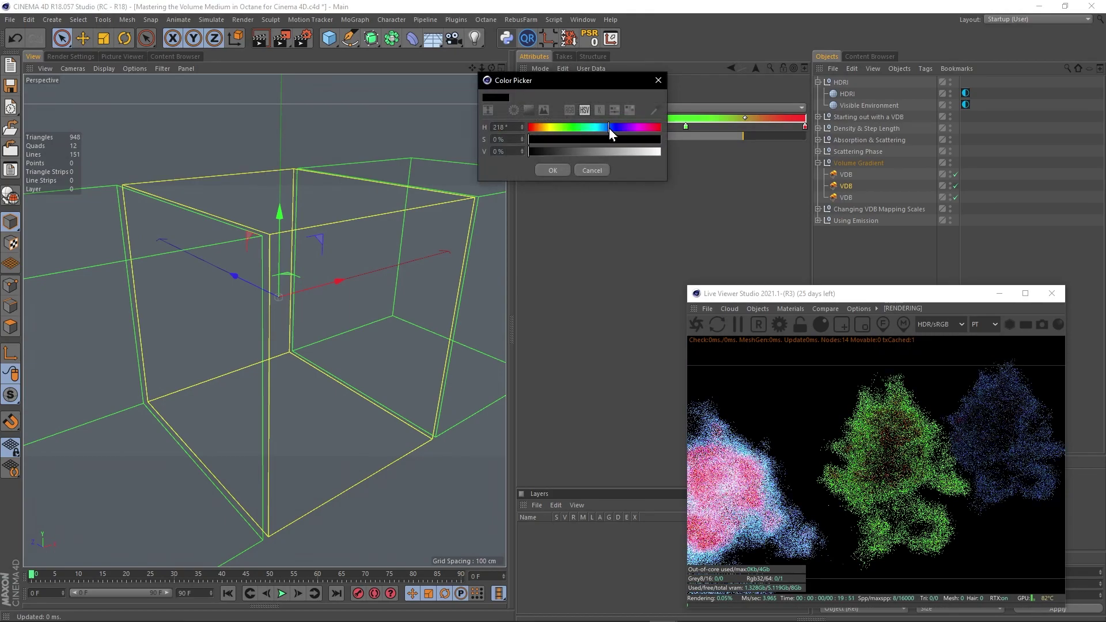
left_click(659, 152)
left_click(555, 171)
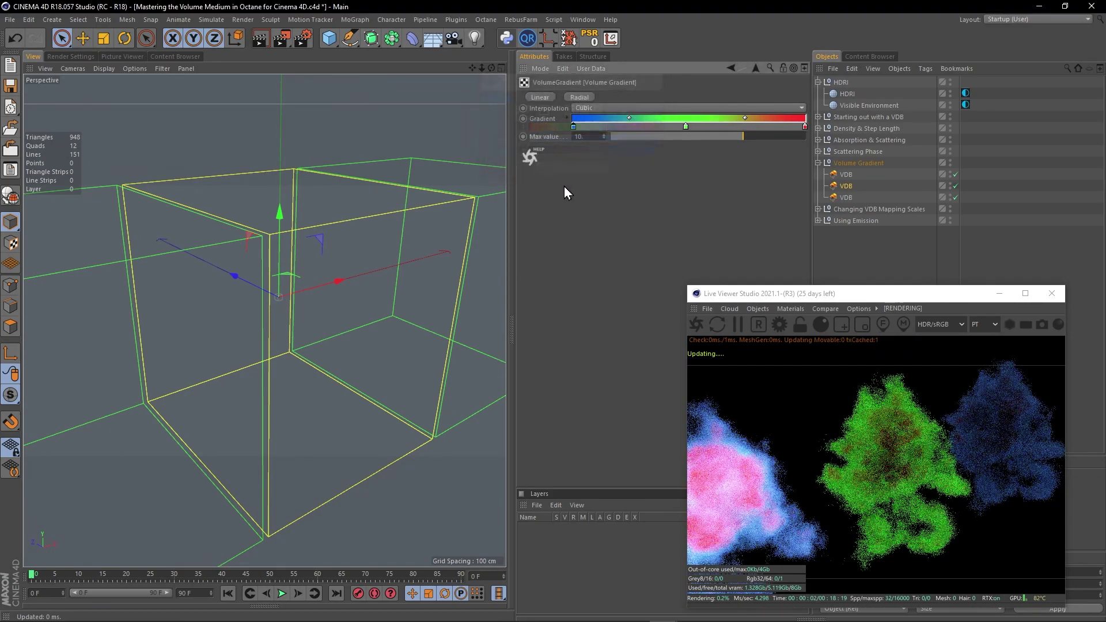
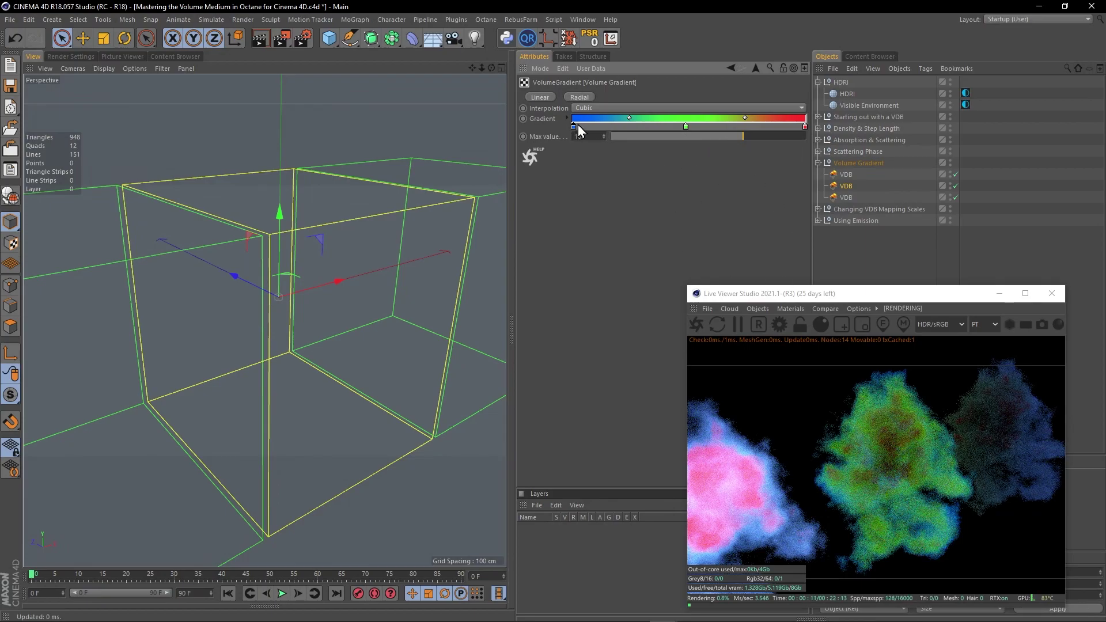
Step: Switch the second VDB's gradient to Linear interpolation, and place a duplicate of that VDB at about -274 cm in Z
left_click(654, 110)
left_click(642, 133)
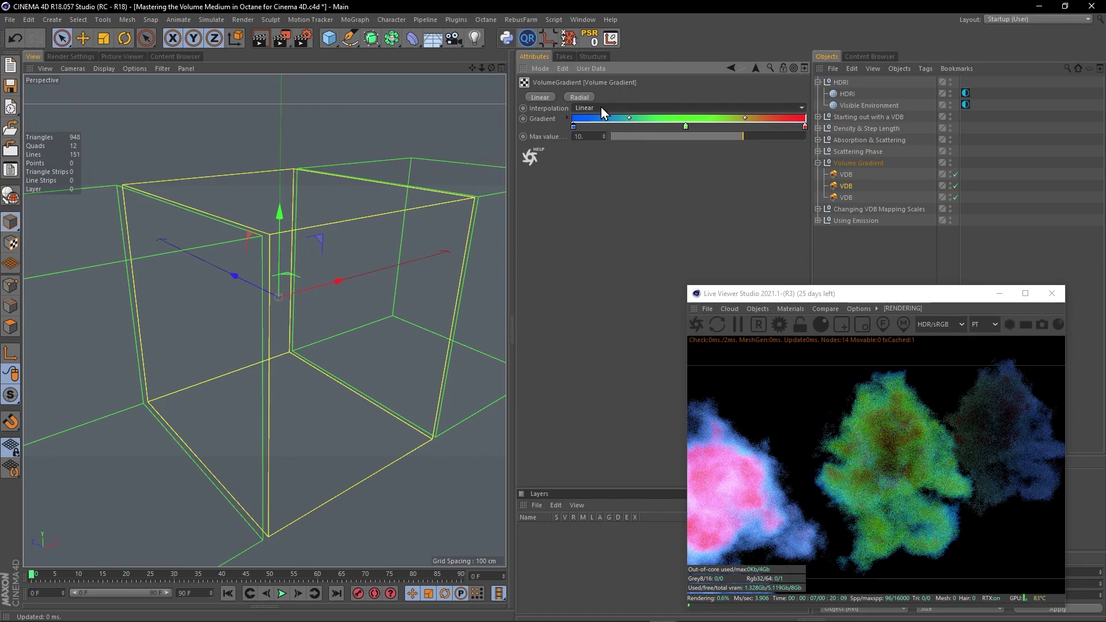
left_click_drag(851, 187, 847, 193, "ctrl")
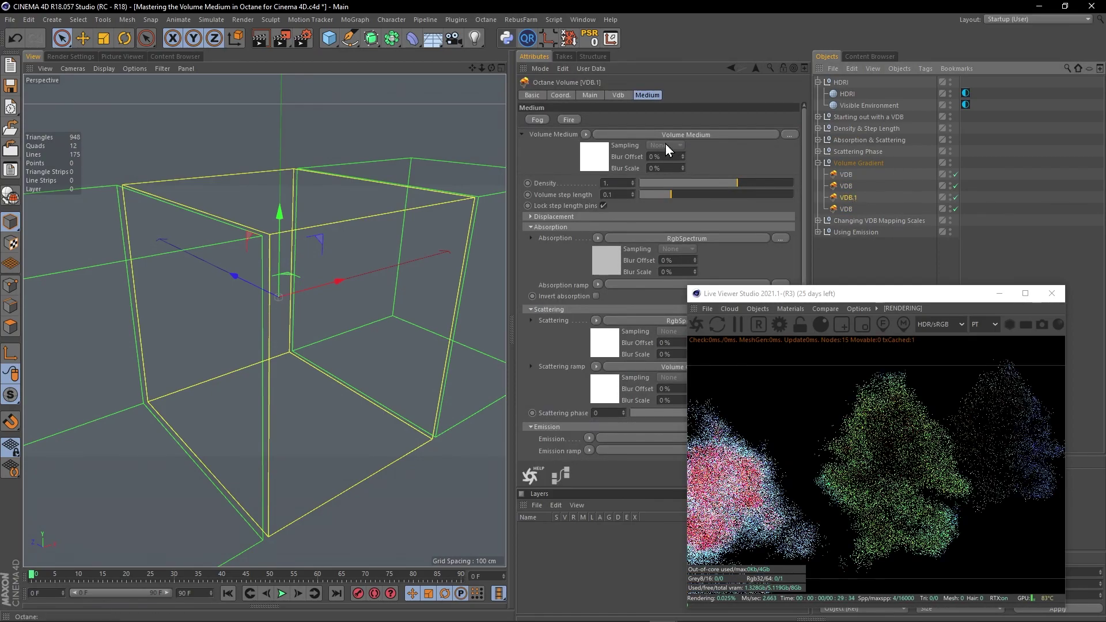
left_click_drag(239, 279, 433, 416)
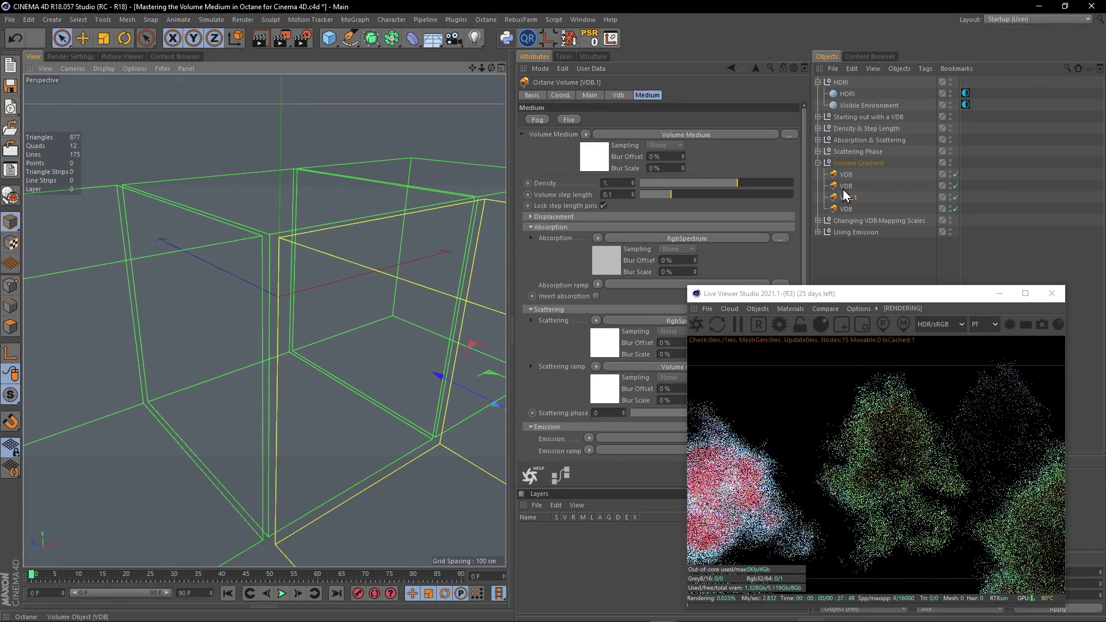
Step: Set the duplicated VDB's scattering gradient to Cubic interpolation and compare its render with the Linear original
left_click(604, 385)
left_click(606, 108)
left_click(590, 142)
mouse_move(328, 265)
left_mouse_down("alt")
mouse_move(302, 253)
mouse_move(316, 282)
left_mouse_up("alt")
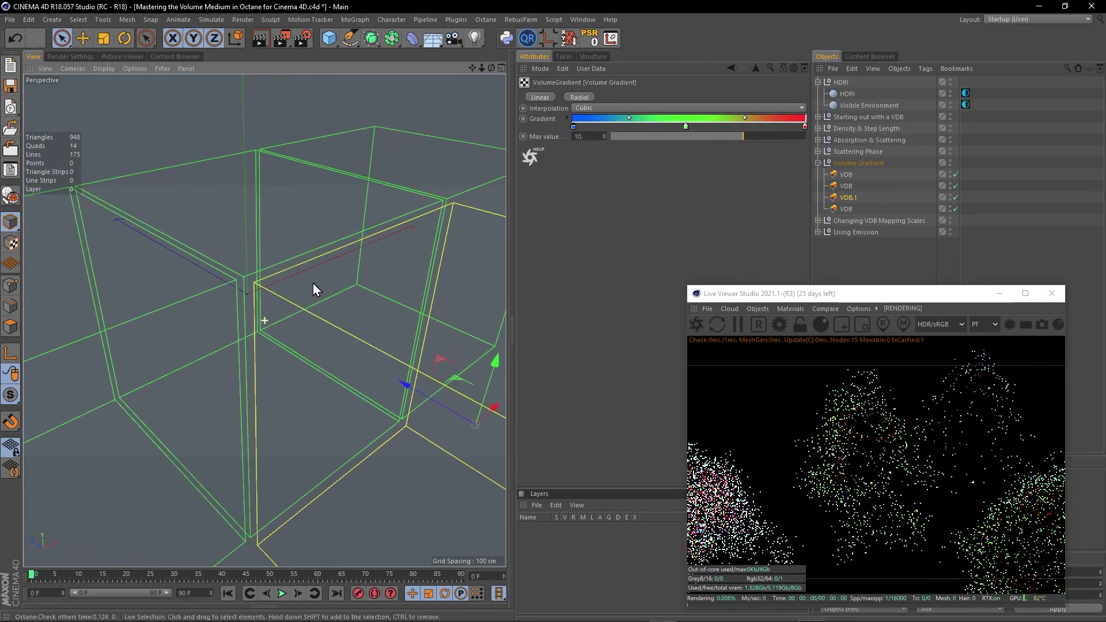
right_click_drag(316, 281, 251, 254, "alt")
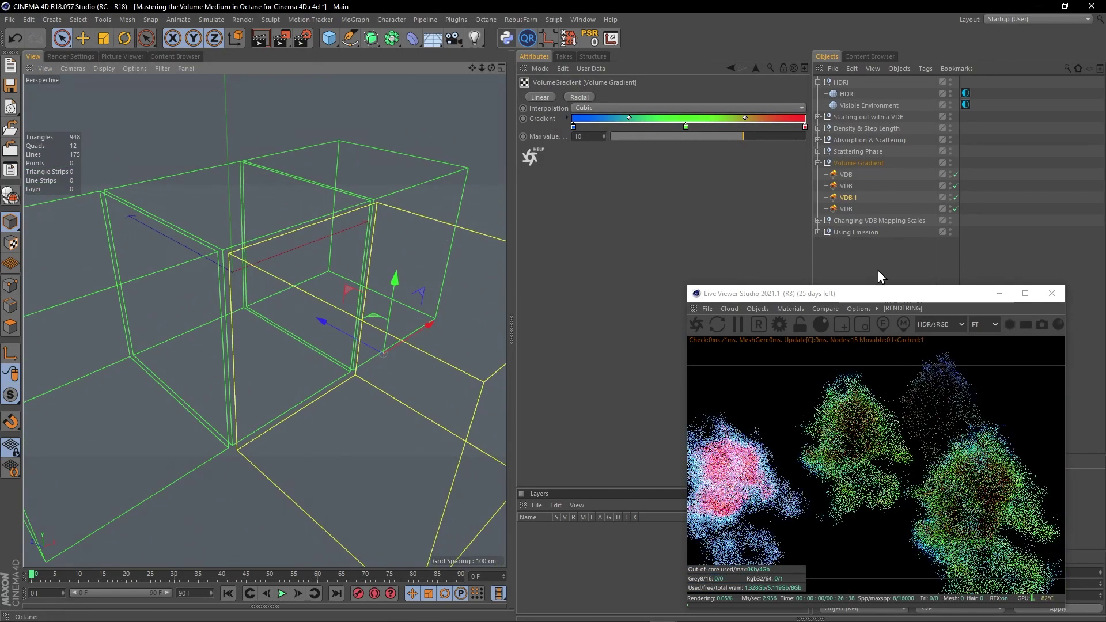
left_click_drag(859, 294, 578, 210)
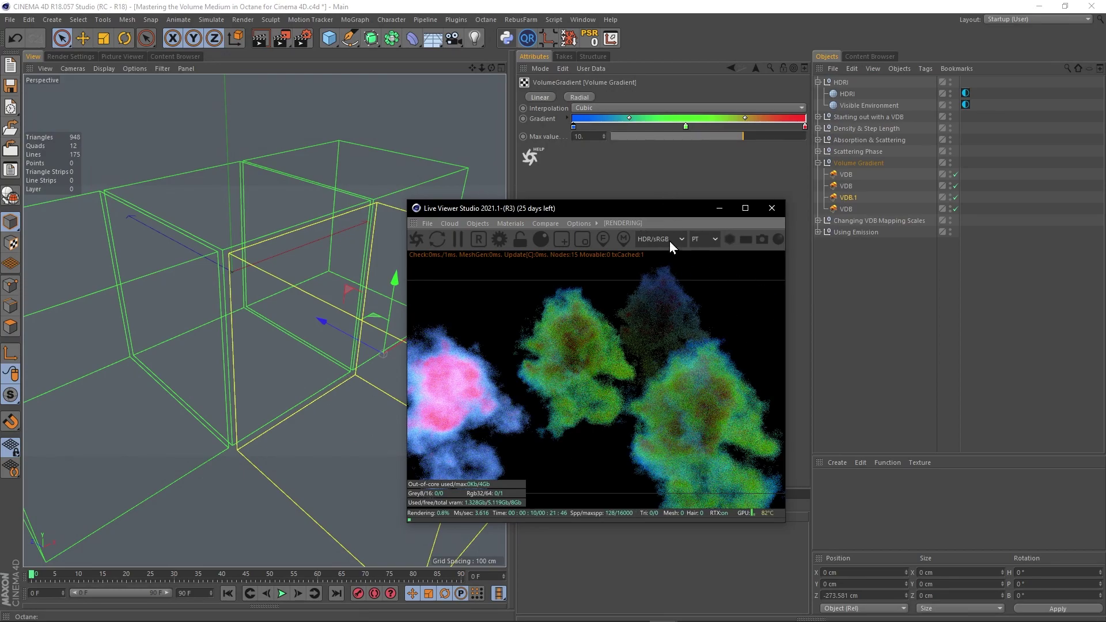
Step: Lower the max value of the scattering gradients on both the second VDB and its duplicate to about 2.05
left_click(845, 187, "ctrl")
left_click_drag(669, 214, 932, 277)
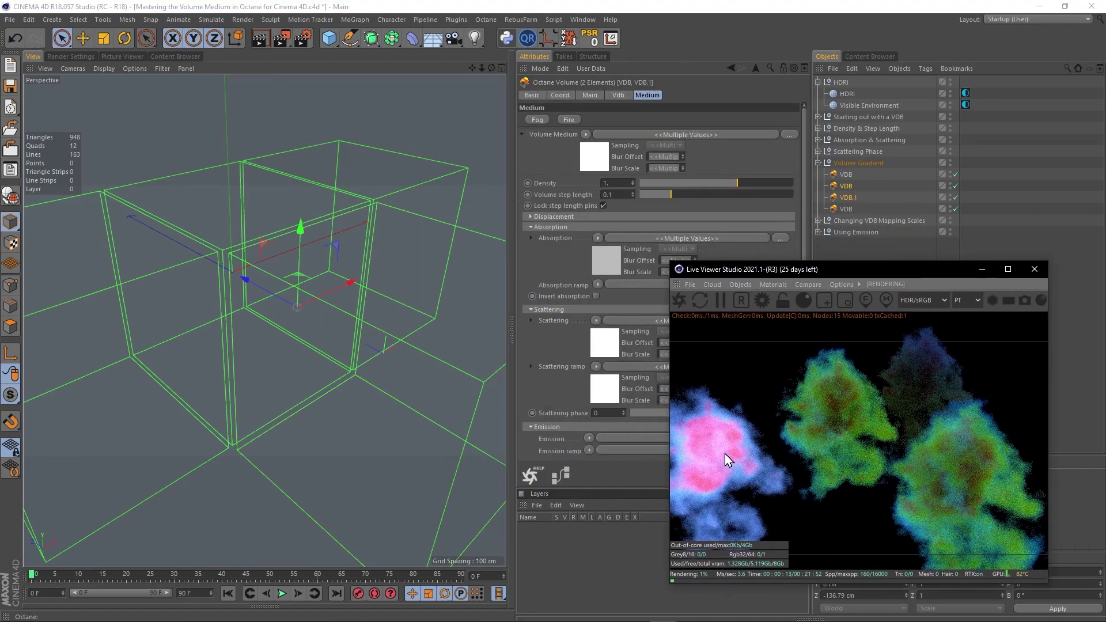
left_click(607, 382)
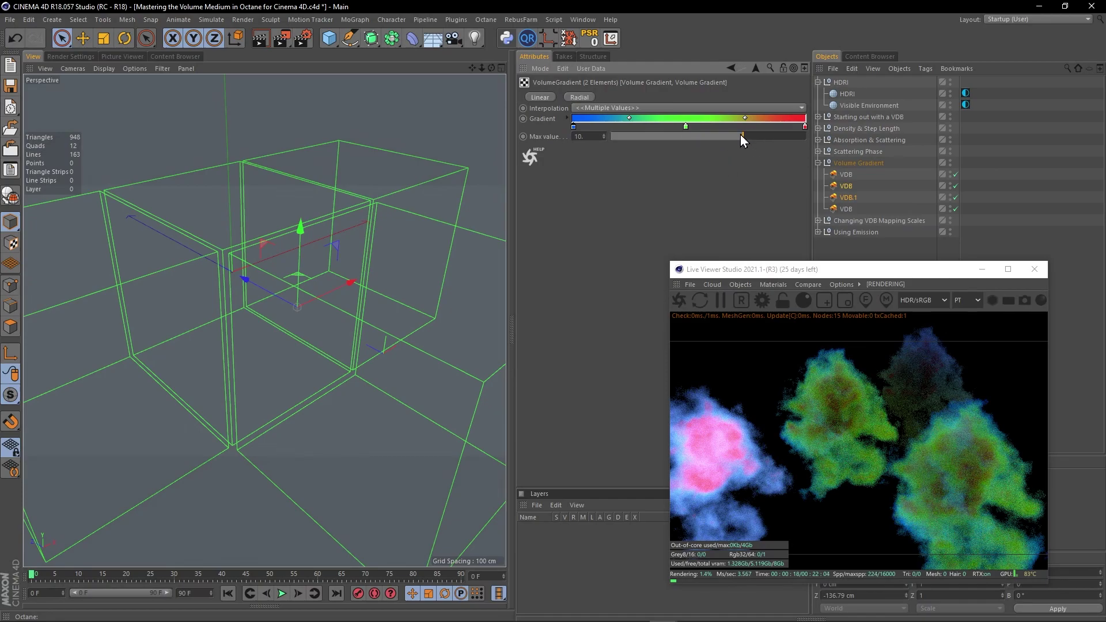
left_click_drag(741, 138, 719, 137)
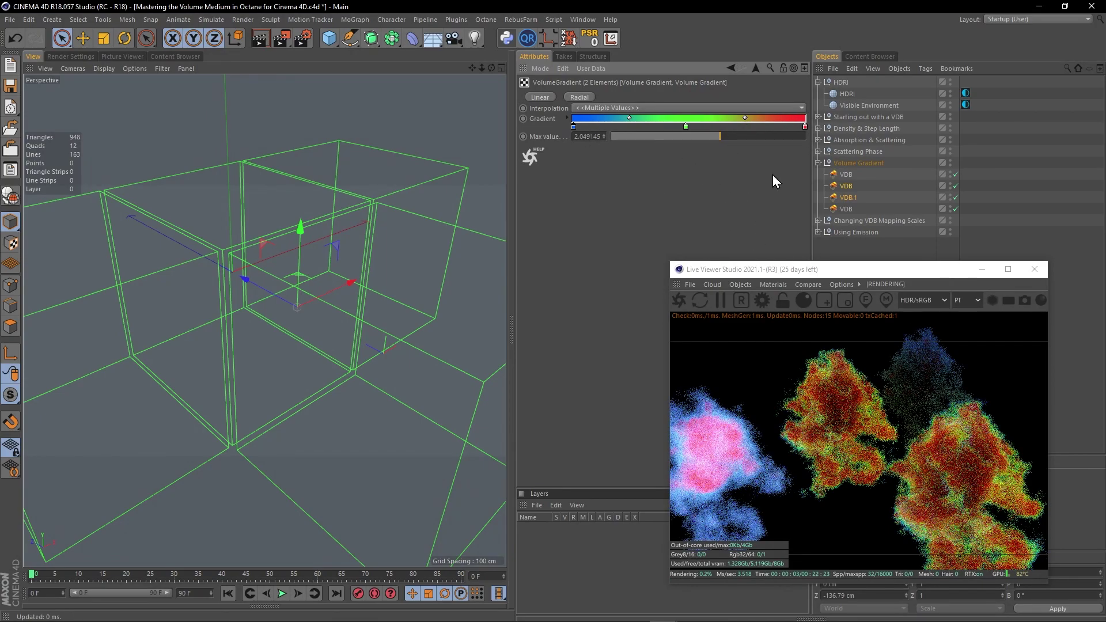
left_click_drag(834, 273, 696, 255)
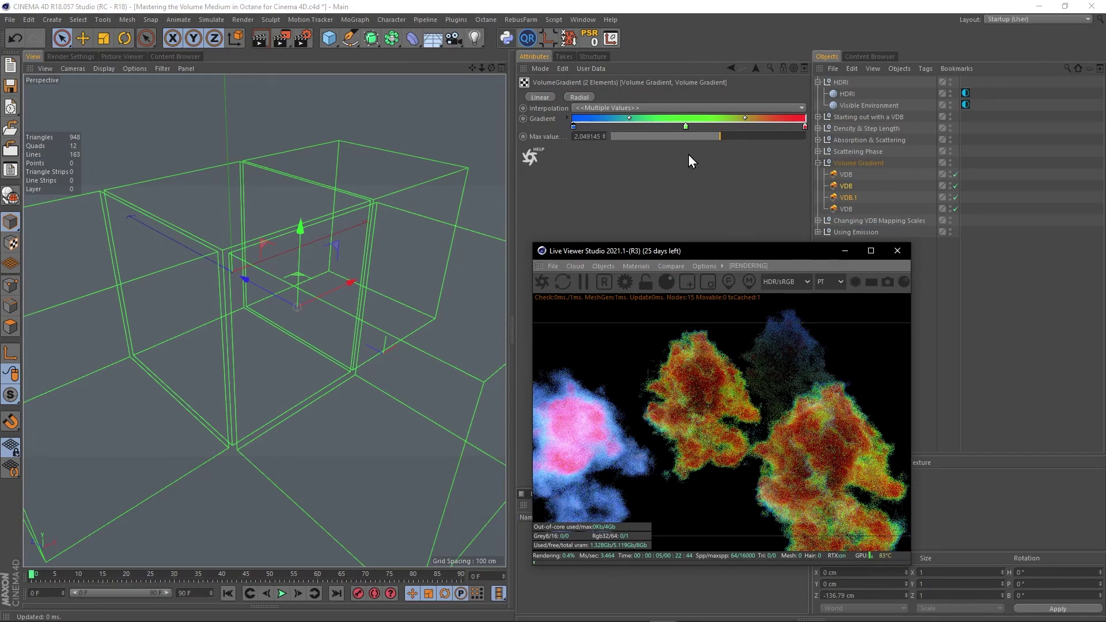
Step: Try max values of about 109.29 and 11.46 on both gradients, and set it to about 3.22
left_click(774, 134)
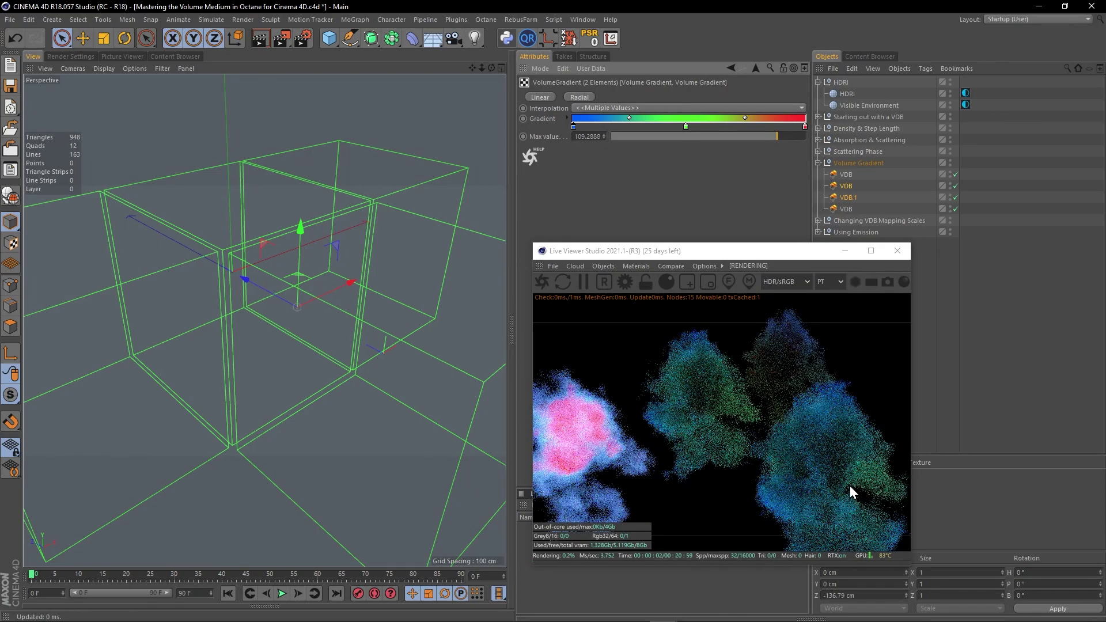
left_click(750, 138)
left_click(743, 139)
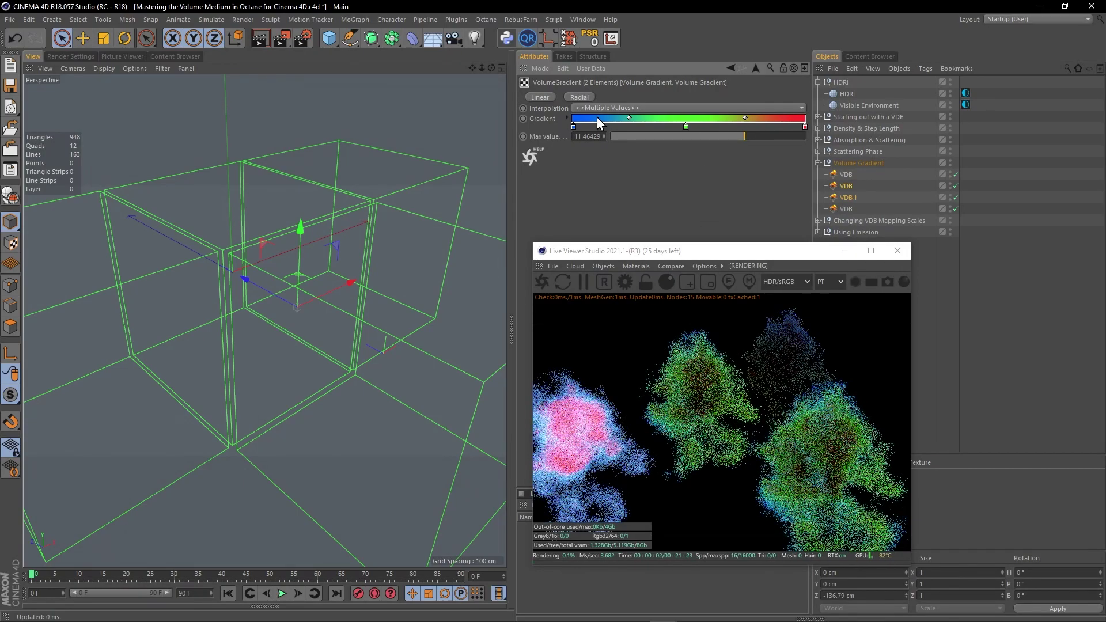
left_click(725, 136)
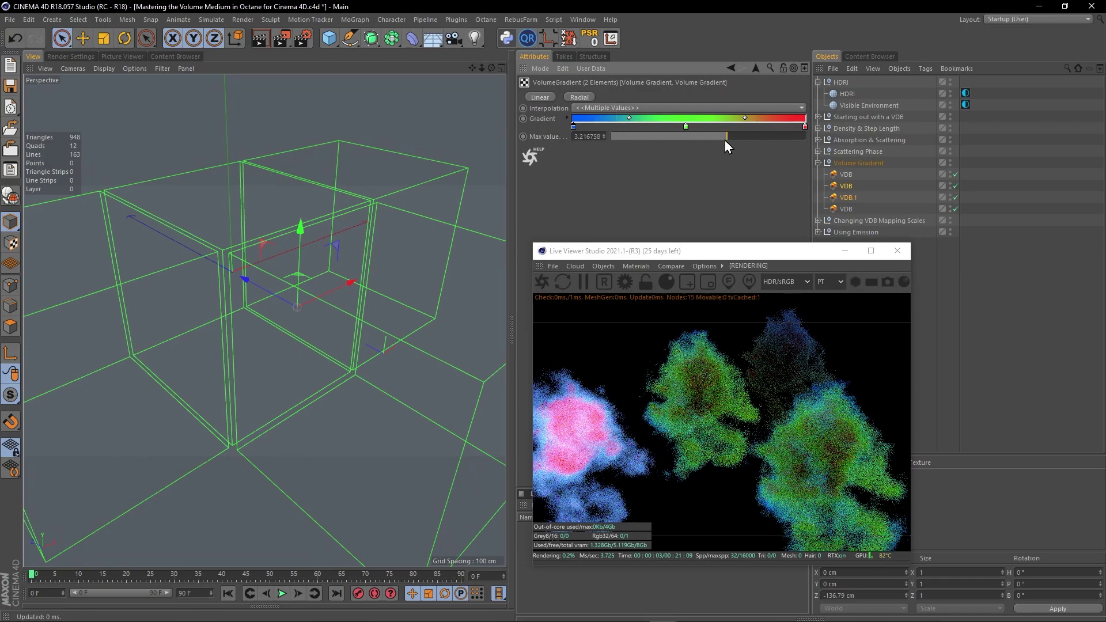
Step: Compare the renders of the second VDB and its duplicate, and check the interpolation of the second VDB's scattering gradient
left_click_drag(746, 251, 596, 202)
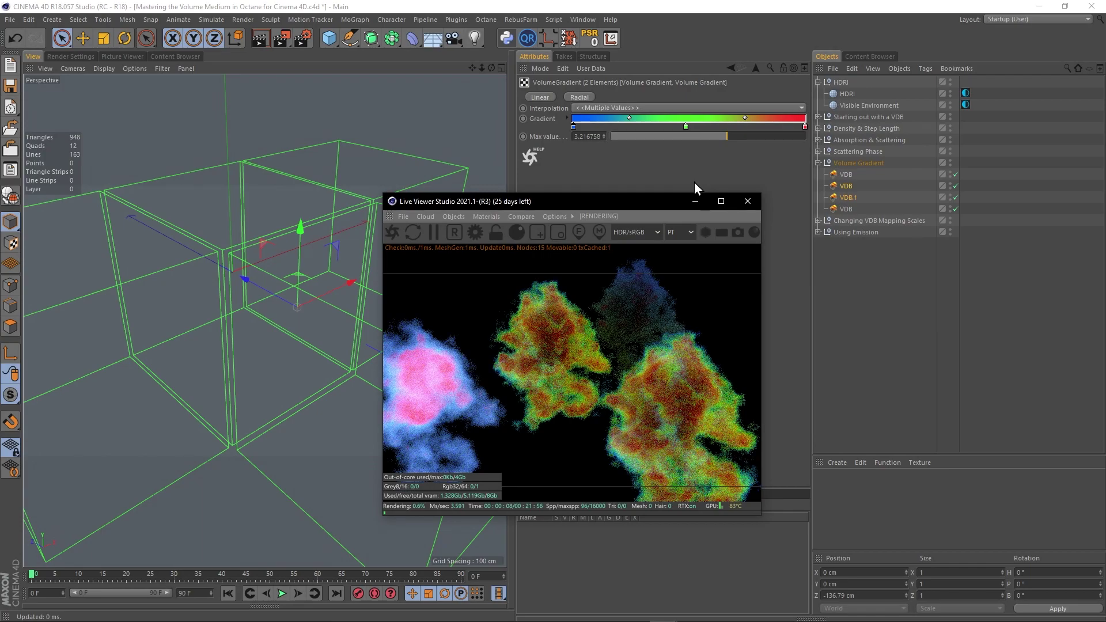
left_click_drag(645, 201, 734, 251)
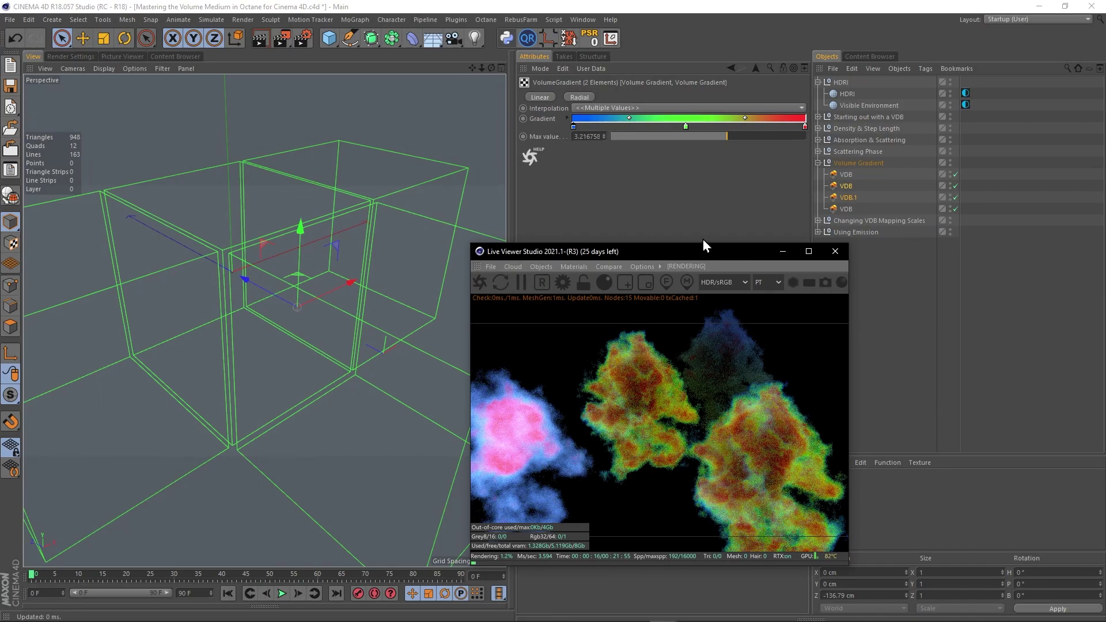
left_click_drag(718, 256, 762, 289)
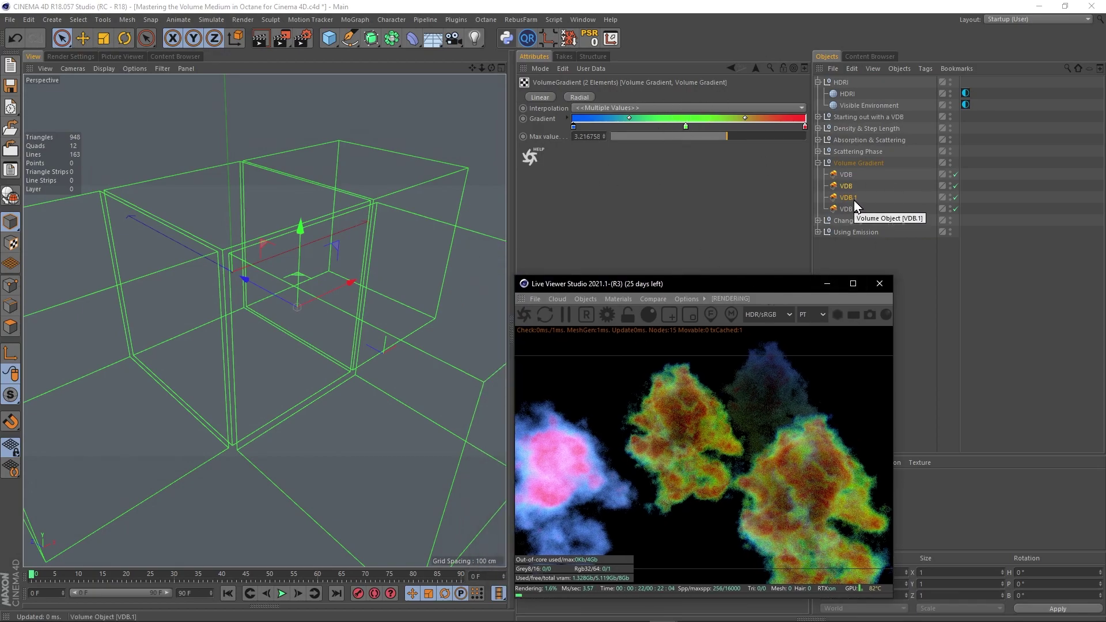
left_click_drag(371, 296, 395, 288, "alt")
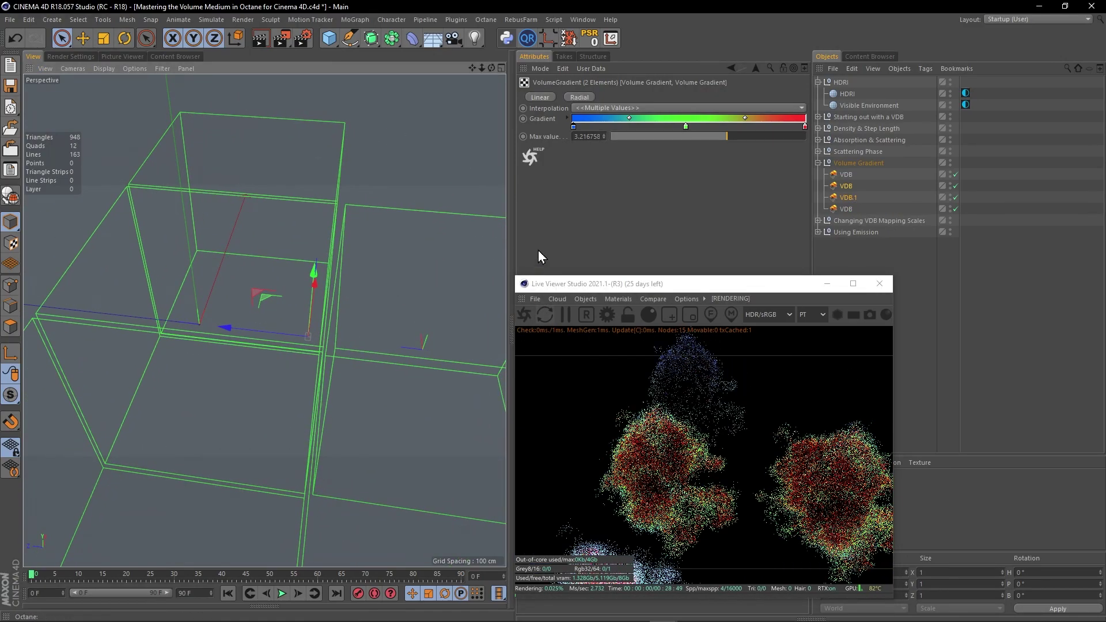
left_click(851, 196)
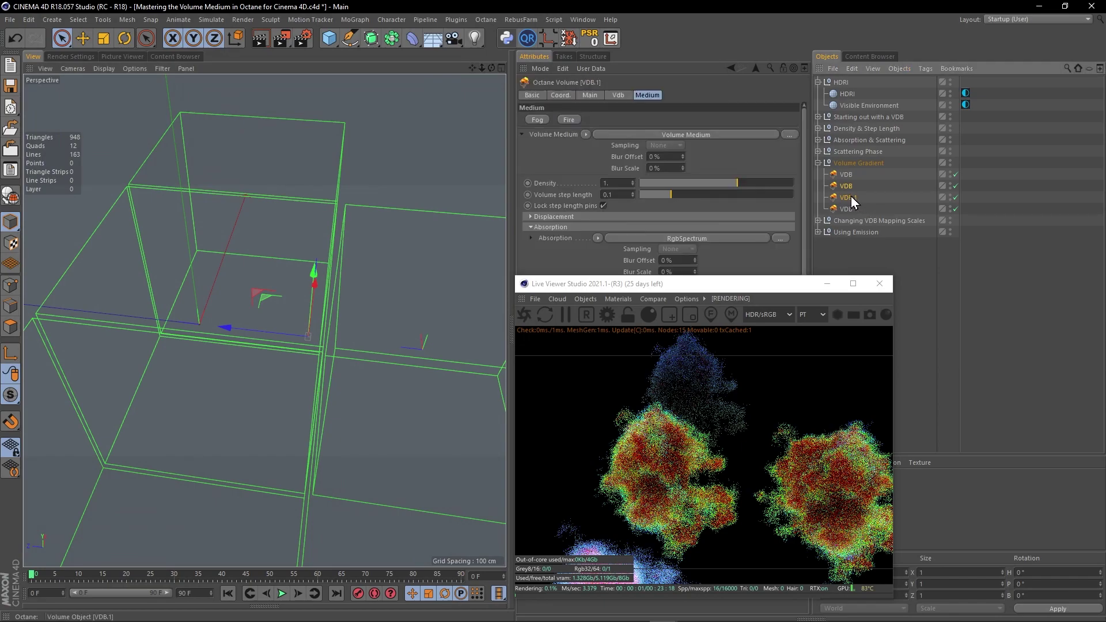
left_click(842, 186)
left_click_drag(682, 289, 823, 292)
left_click(600, 379)
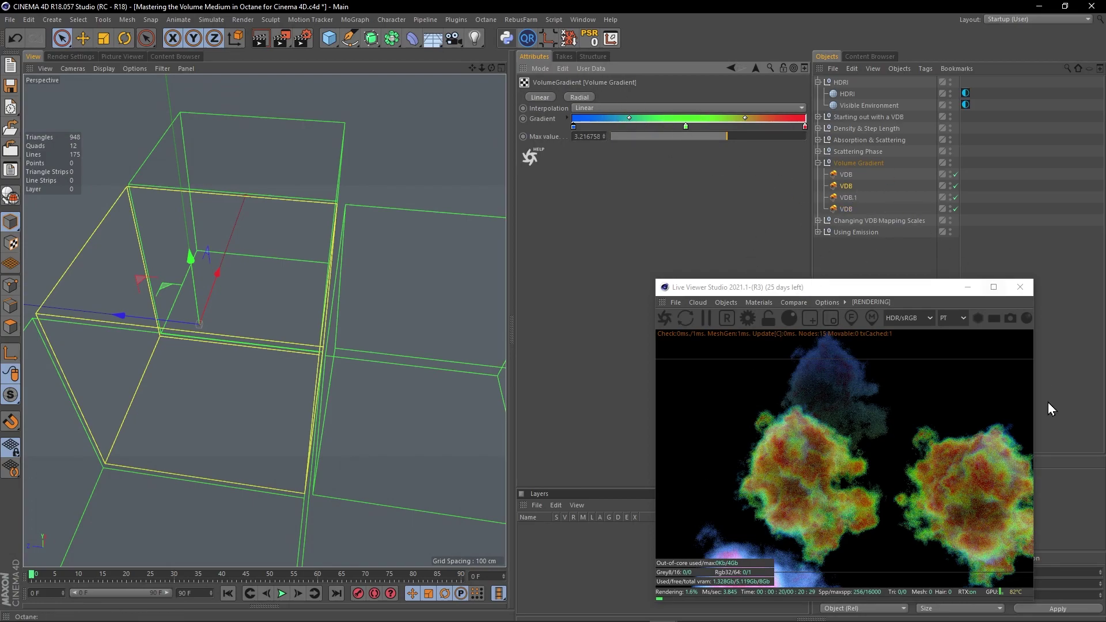
Step: Try Constant interpolation on the duplicated VDB's scattering gradient
left_click(848, 199)
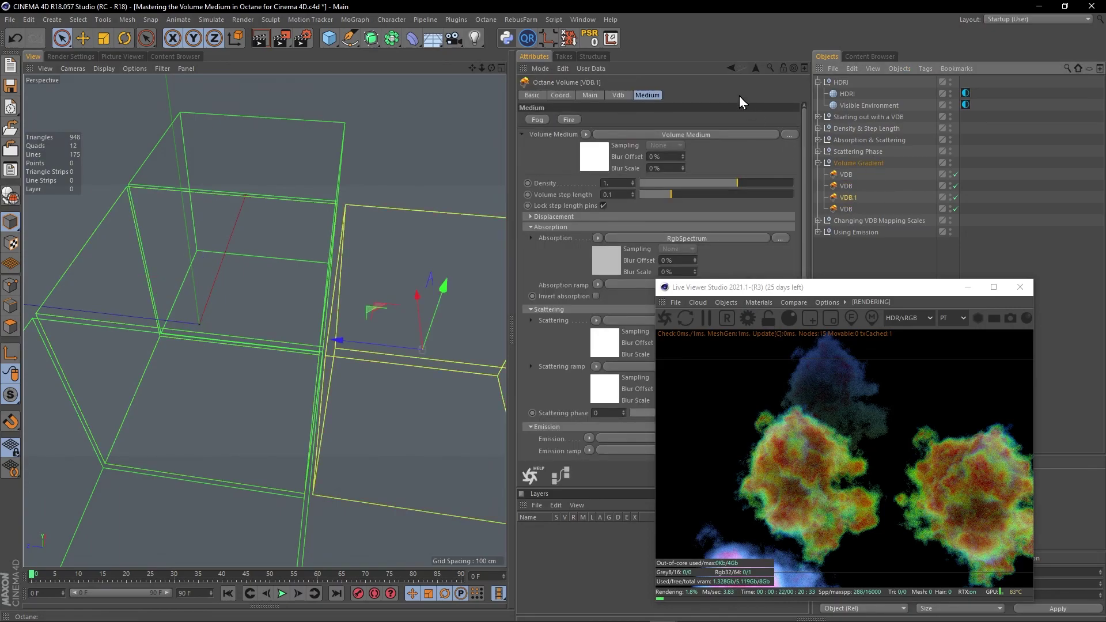
left_click(596, 382)
left_click(598, 109)
left_click(596, 123)
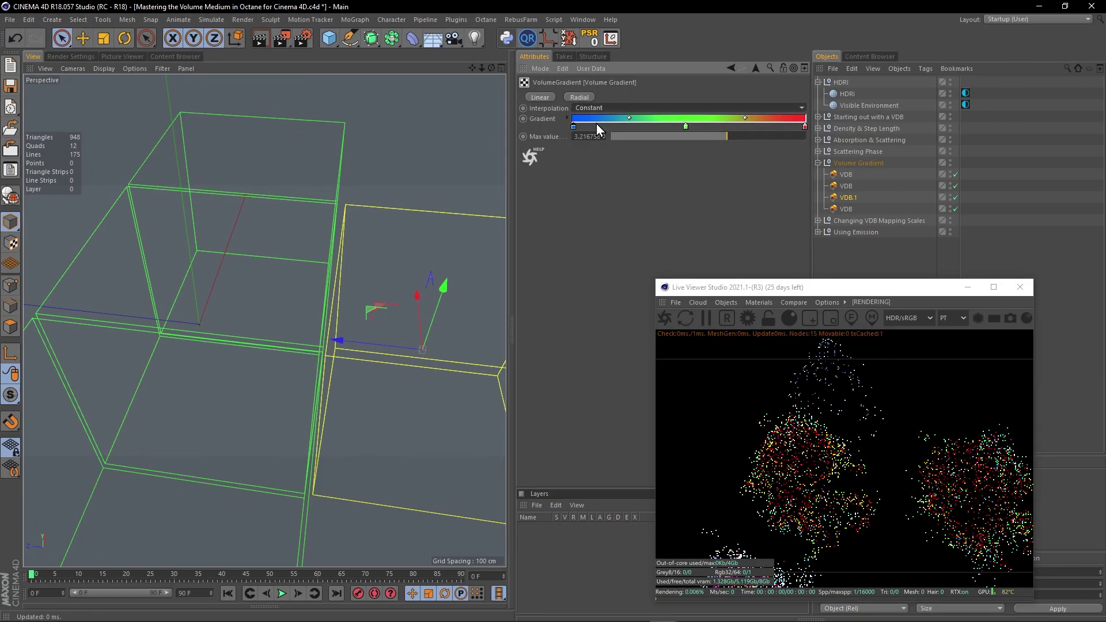
middle_click_drag(380, 319, 355, 306, "alt")
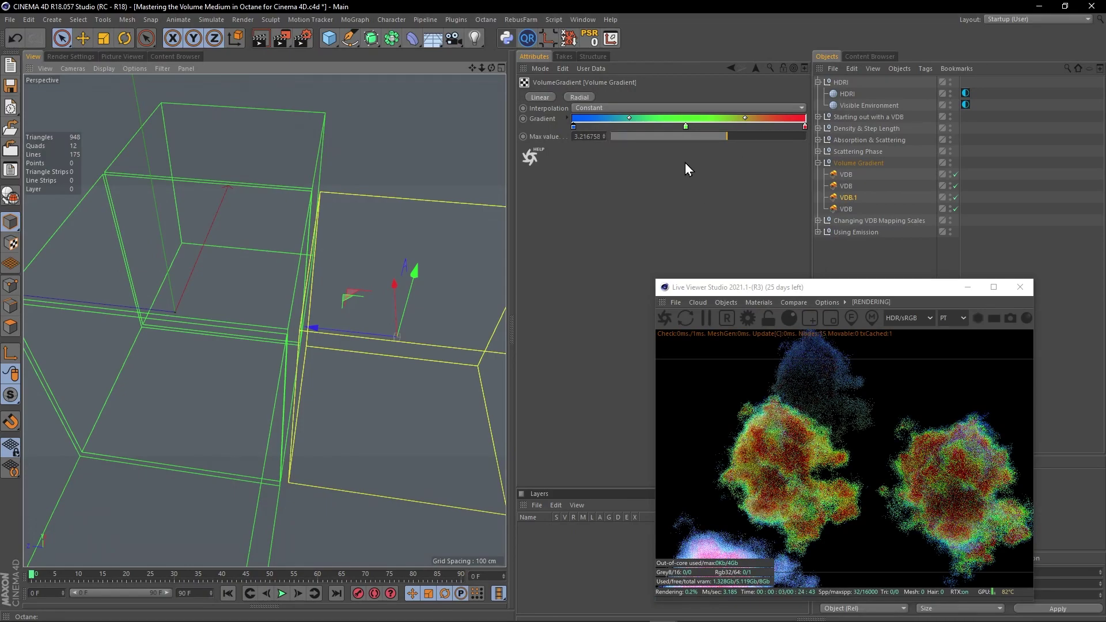
Step: Set the max value of the scattering gradients to 5 on both the second VDB and its duplicate
left_click(844, 187, "ctrl")
left_click(597, 380)
double_click(588, 137)
type("5")
key("Return")
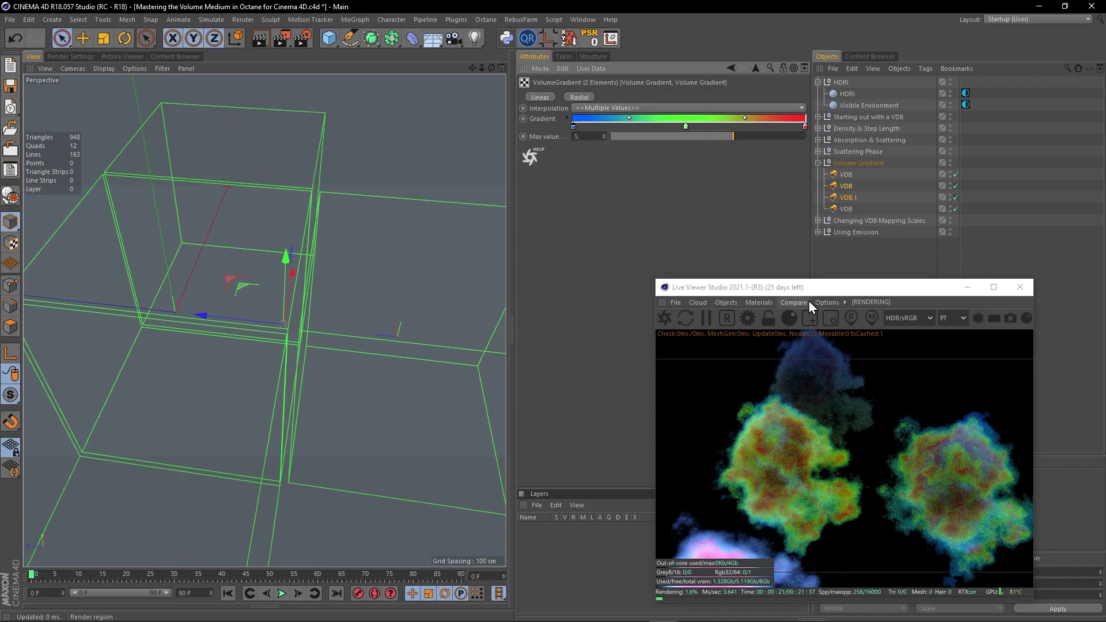
left_click_drag(806, 288, 670, 277)
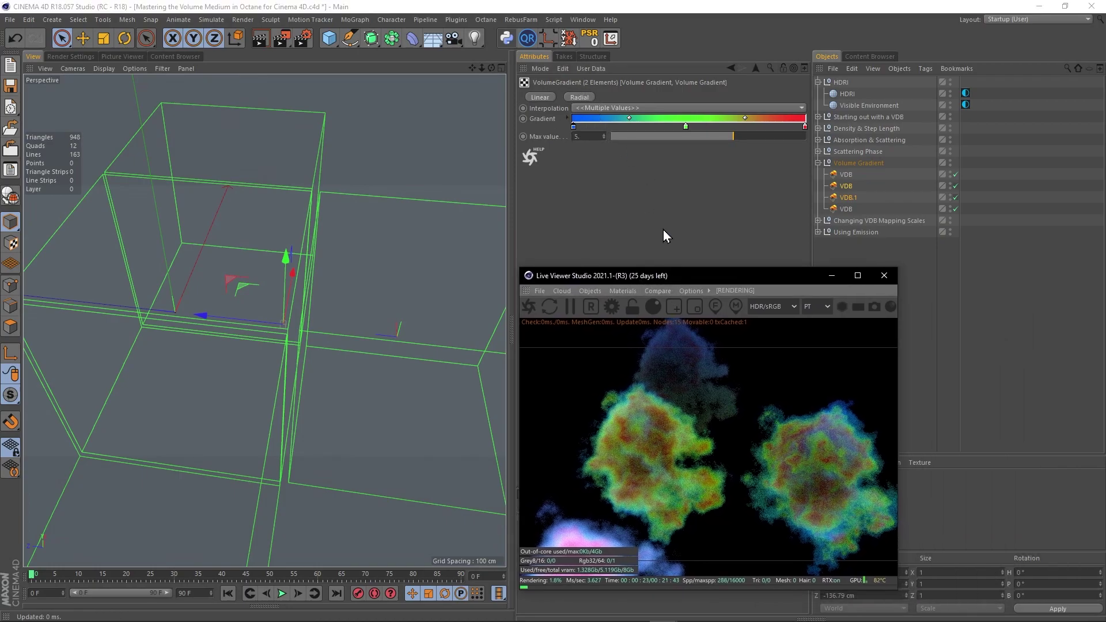
Step: Delete the duplicated VDB and disable the remaining VDBs in the Volume Gradient group
left_click(848, 201)
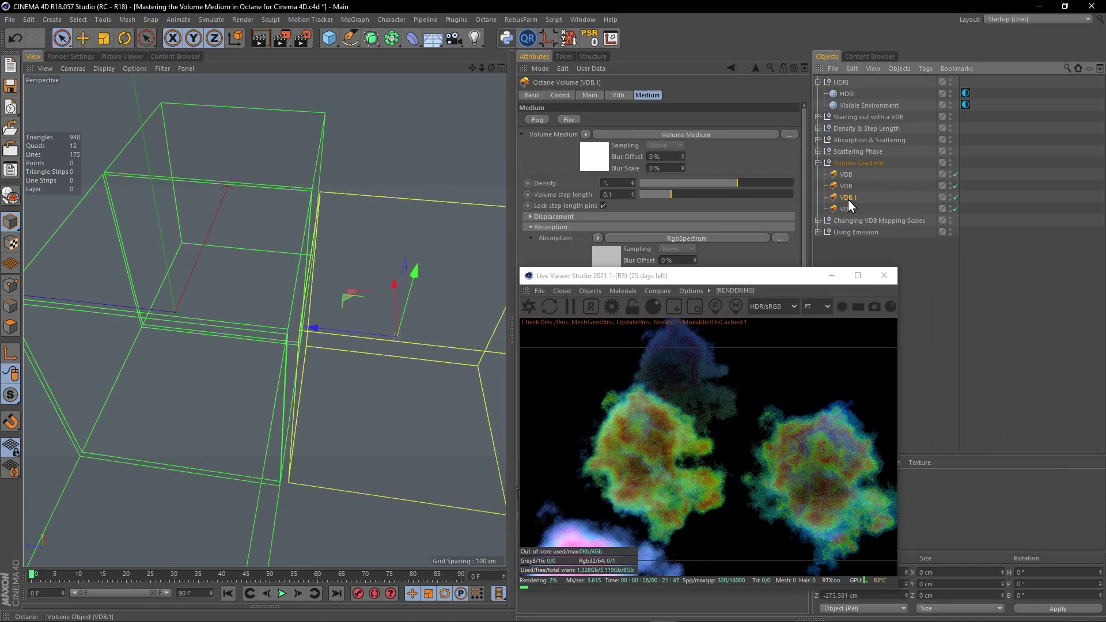
key("Delete")
left_click_drag(955, 174, 955, 198)
Step: Collapse the Volume Gradient group, expand the Changing VDB Mapping Scales group, and save the scene
left_click(817, 163)
left_click(817, 174)
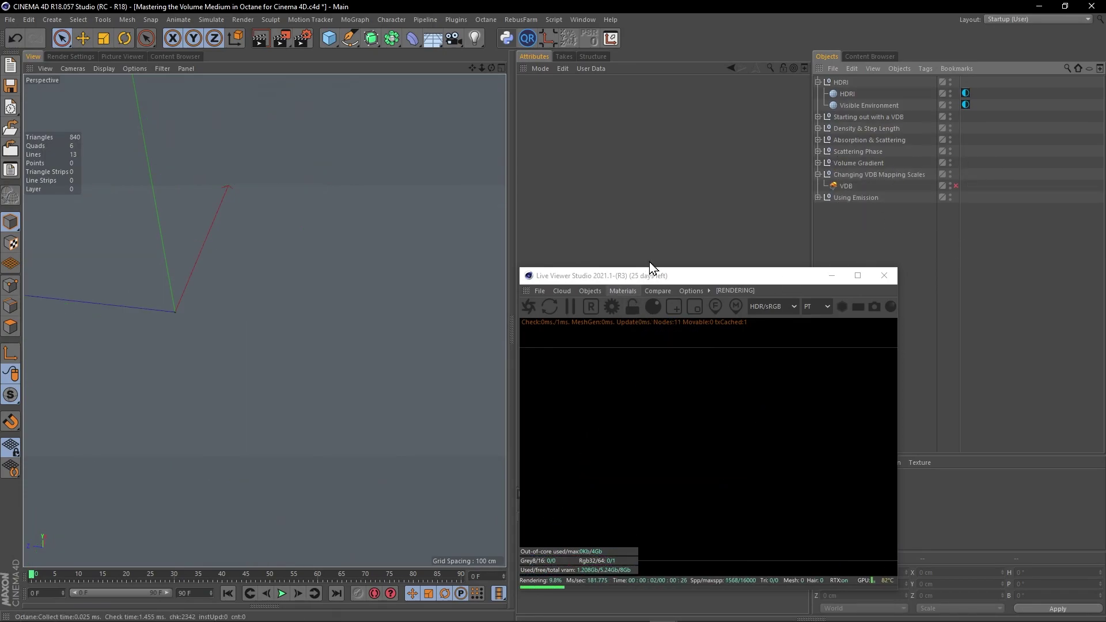
left_click(675, 275)
left_click_drag(676, 276, 815, 255)
left_click_drag(180, 301, 136, 286, "alt")
middle_click_drag(239, 289, 339, 371, "alt")
left_click_drag(321, 363, 282, 372, "alt")
middle_click_drag(288, 321, 265, 321, "alt")
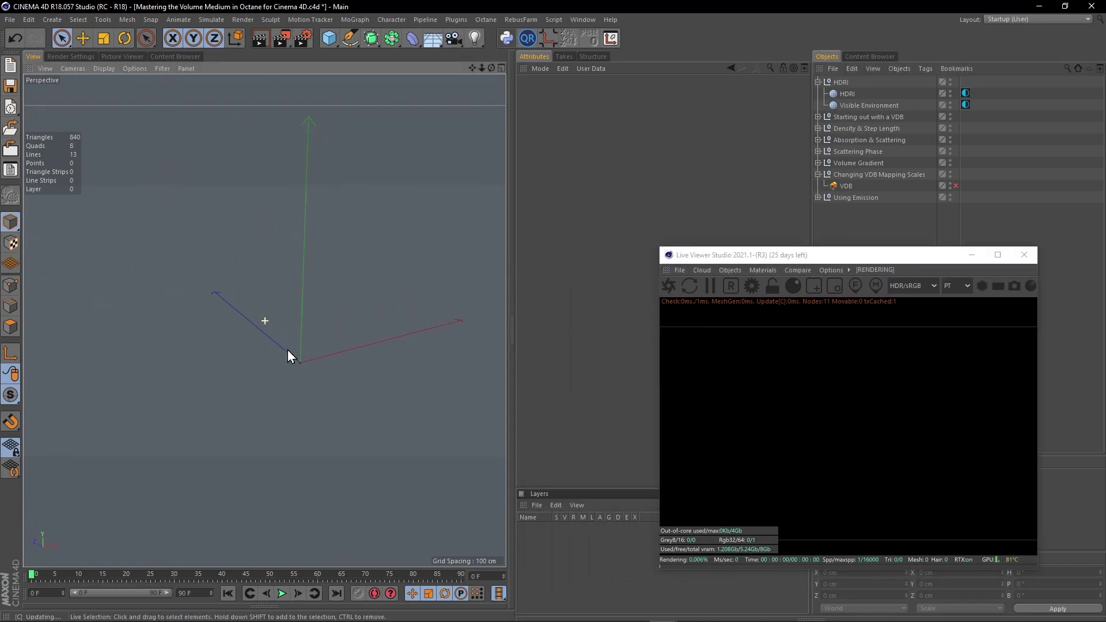
right_click_drag(298, 365, 281, 363, "alt")
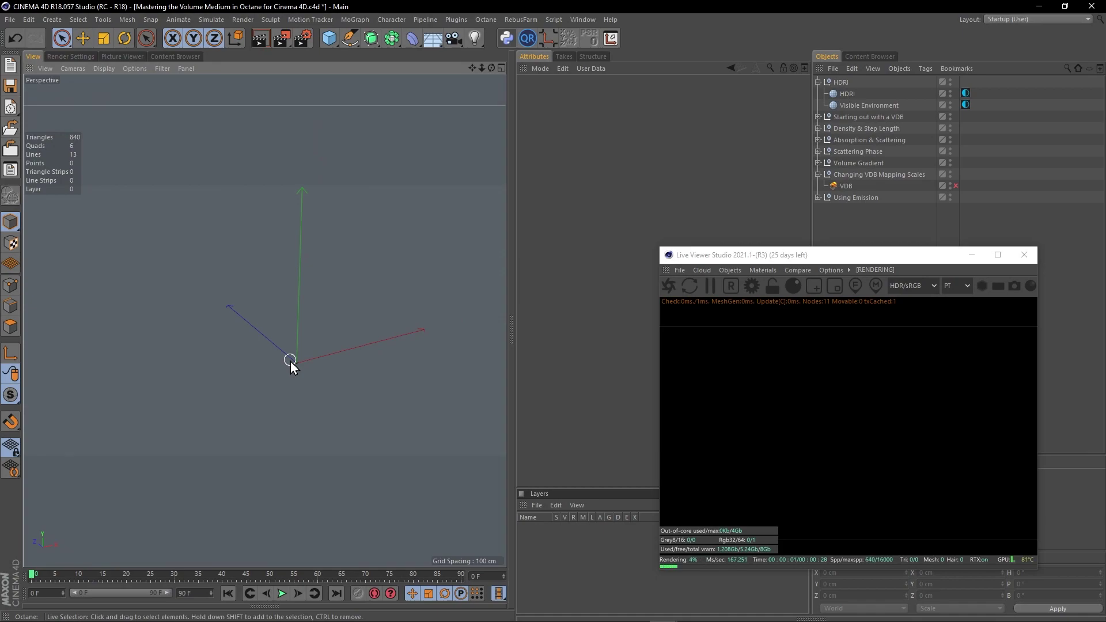
left_click_drag(744, 258, 796, 309)
left_click(796, 244)
key("ctrl+s")
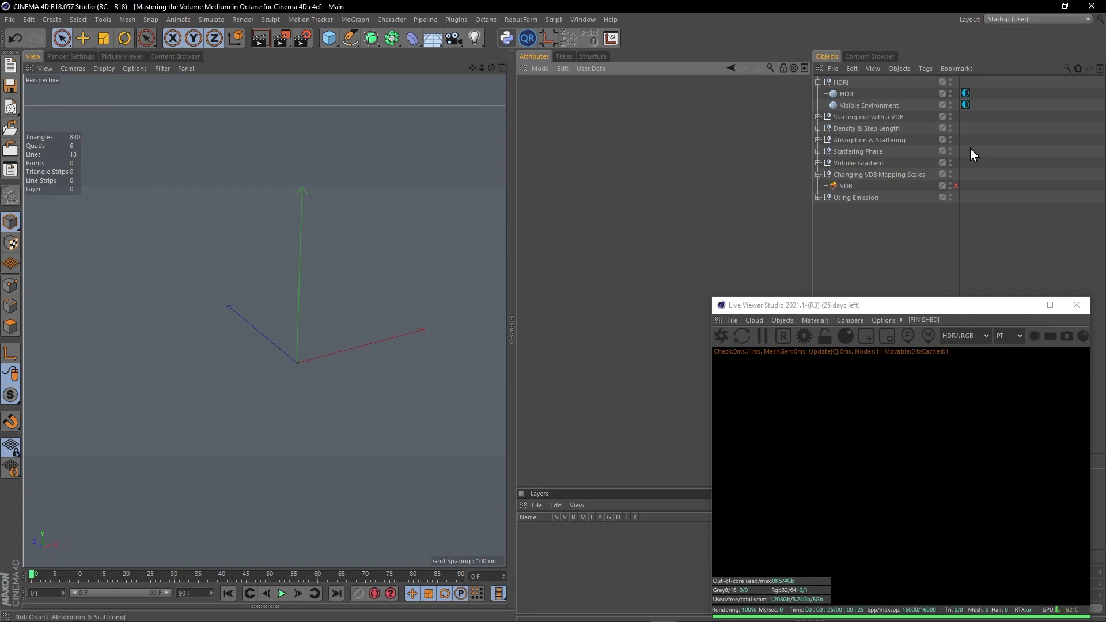
Step: Enable the VDB in the Changing VDB Mapping Scales group and show its medium settings
left_click(955, 187)
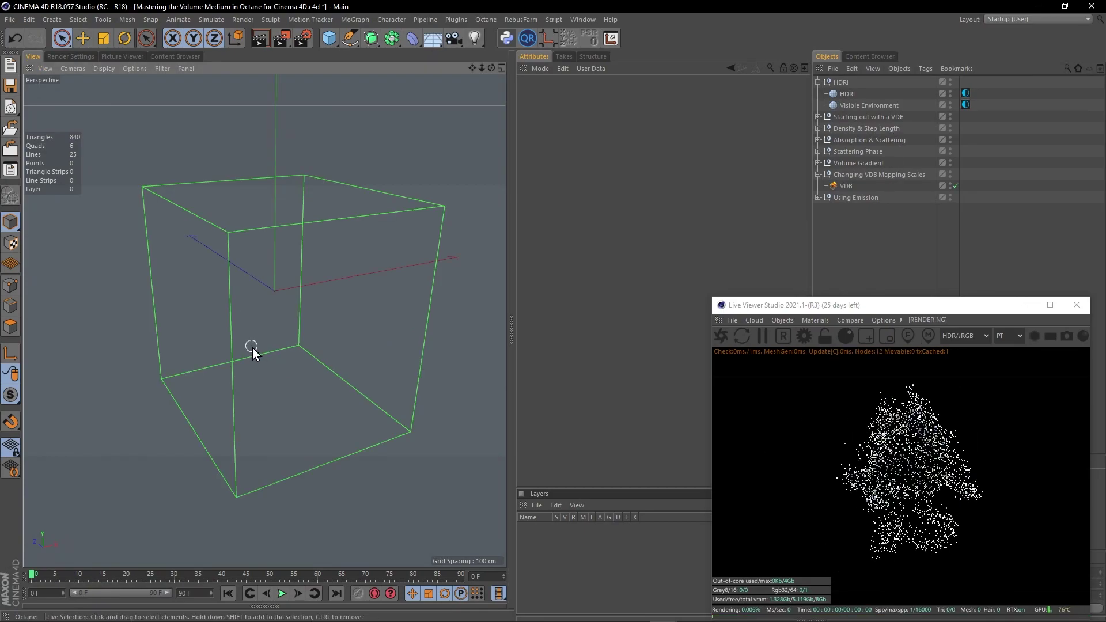
left_click_drag(251, 347, 264, 344, "alt")
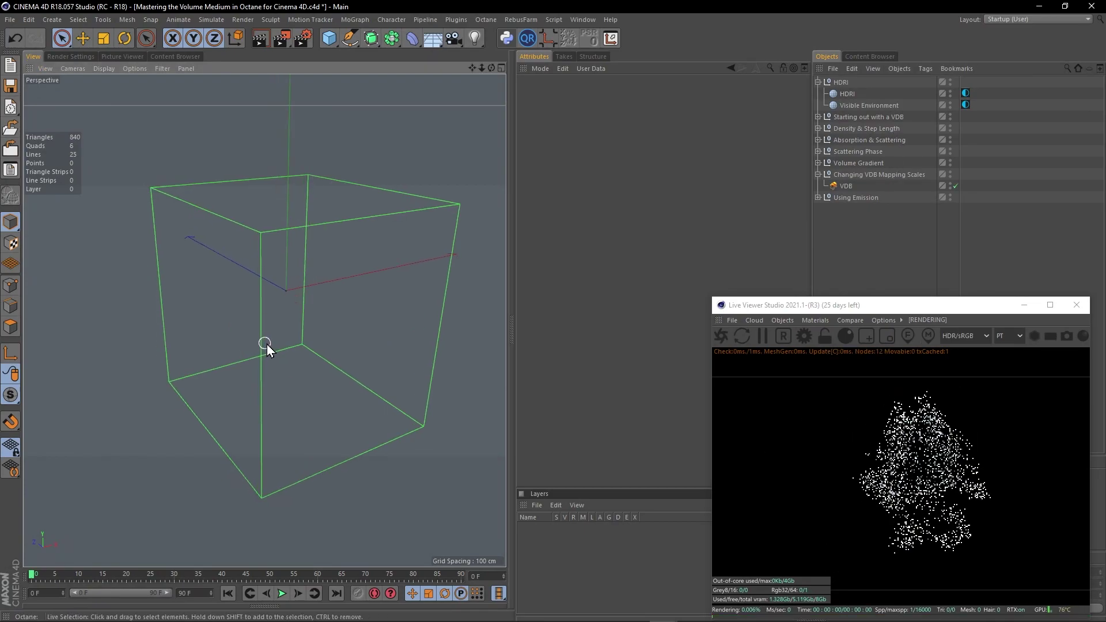
left_click(845, 186)
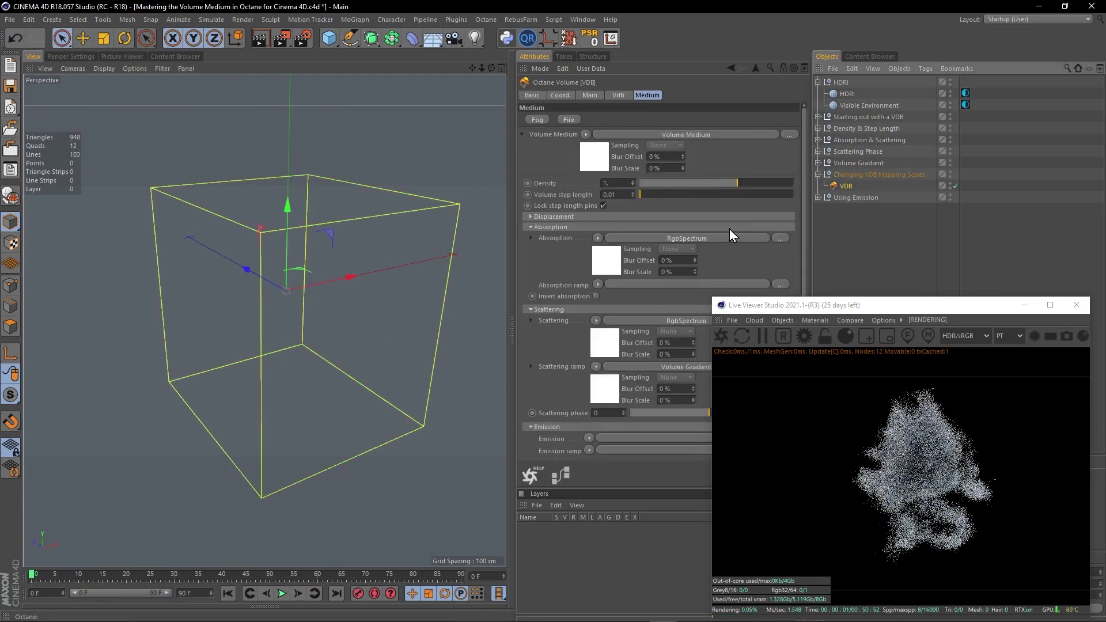
Step: Inspect the VDB medium's absorption colour, scattering colour and scattering ramp gradient
left_click(615, 262)
left_click(755, 70)
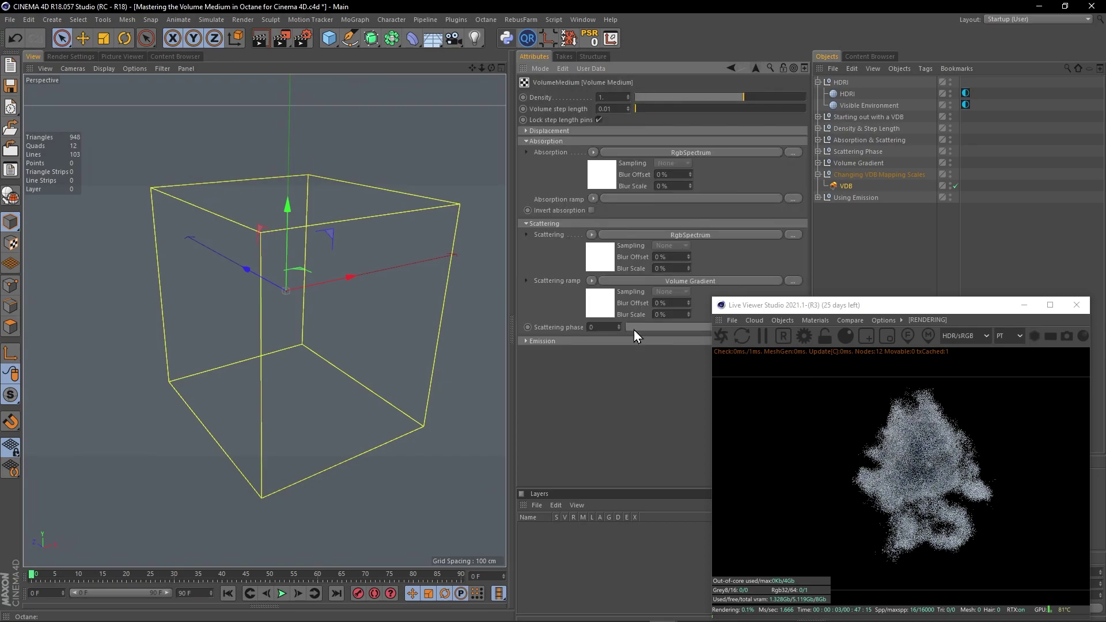
left_click(600, 257)
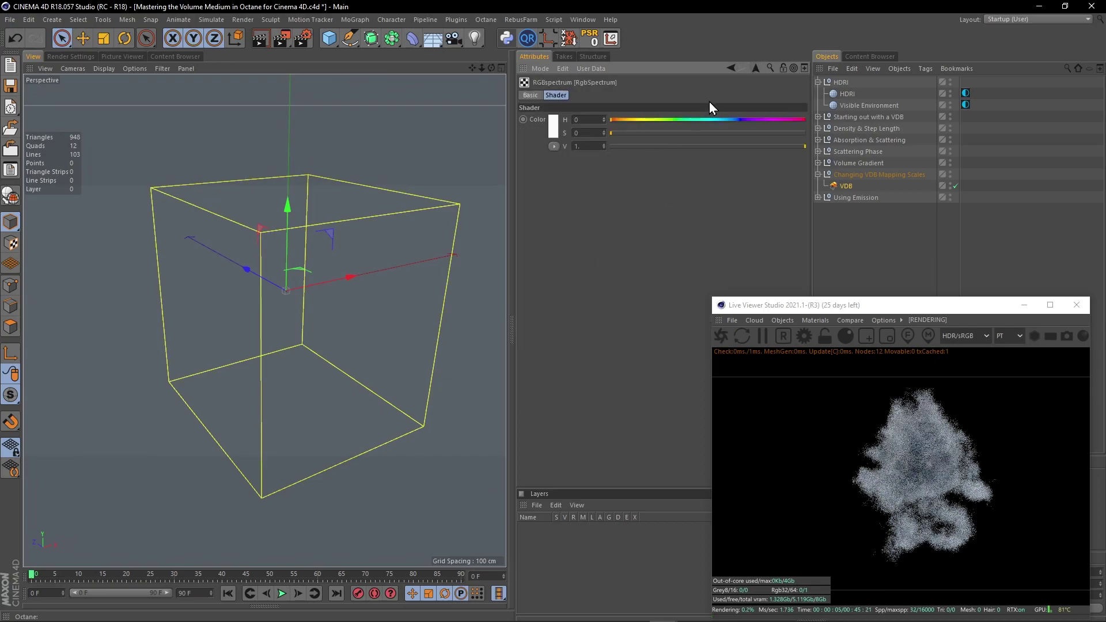
left_click(753, 68)
left_click(602, 303)
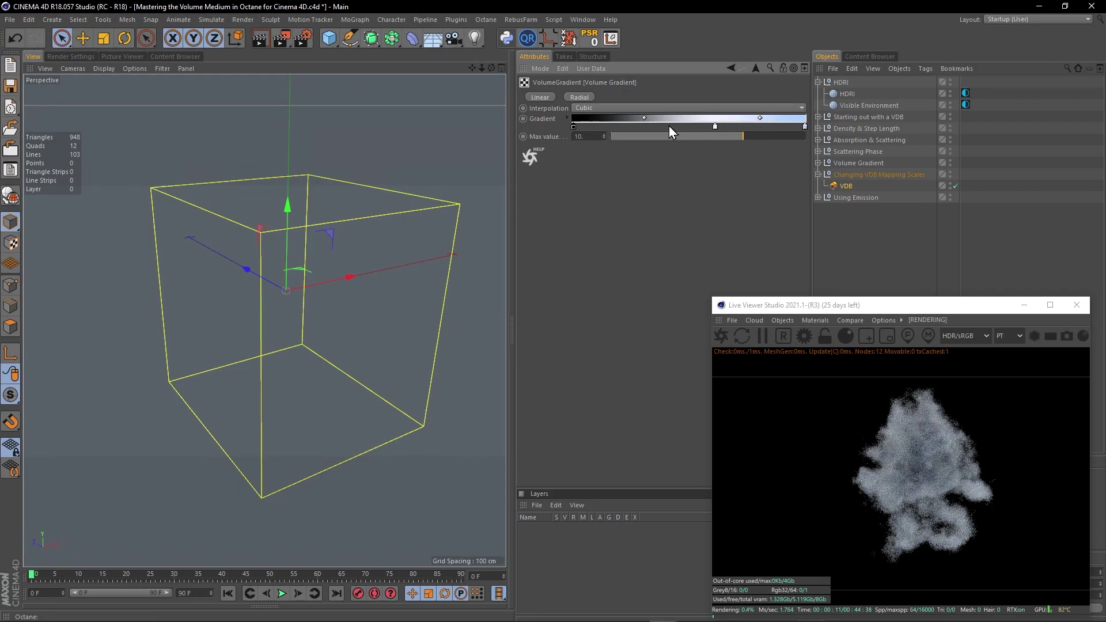
left_click(754, 70)
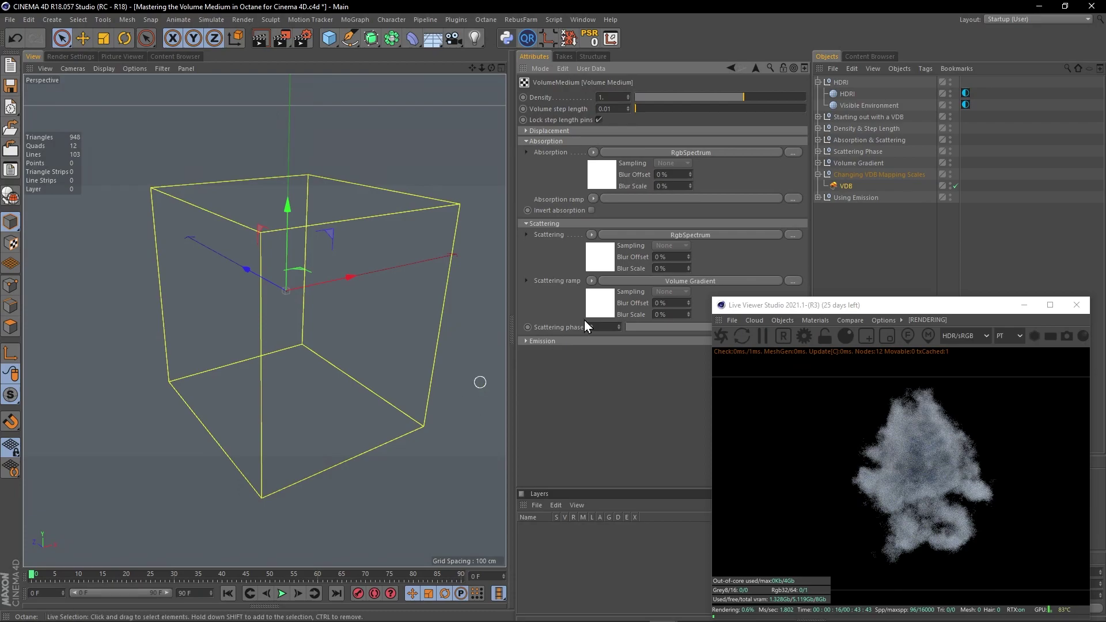
Step: Try a volume step length of 1 on the VDB's medium, and return it to 0.01
double_click(615, 109)
type("1")
key("Return")
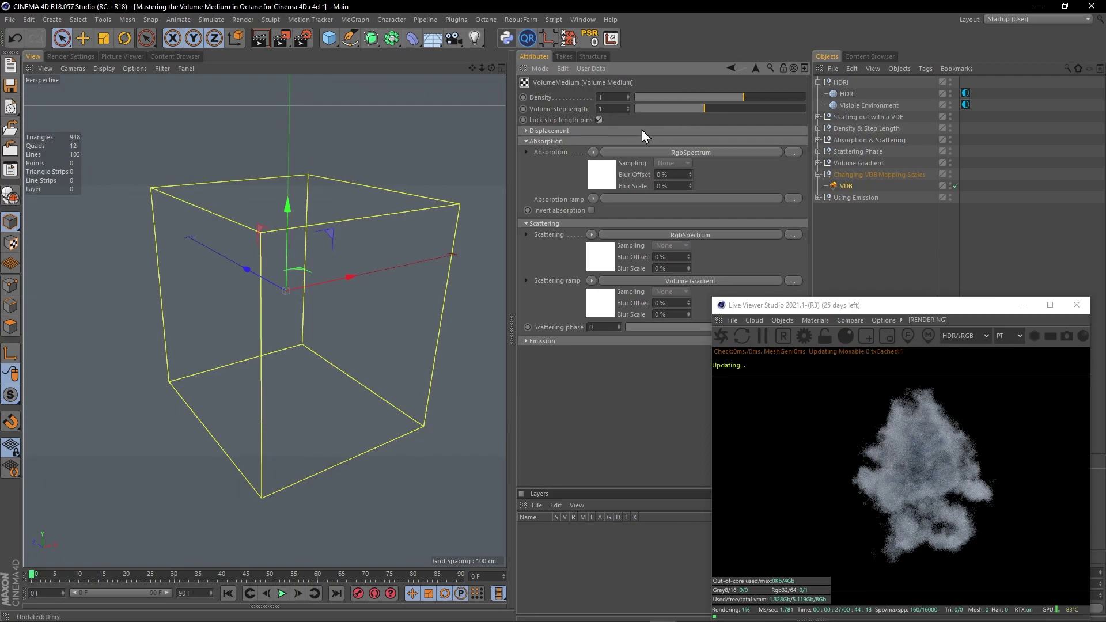
double_click(616, 109)
type(".0")
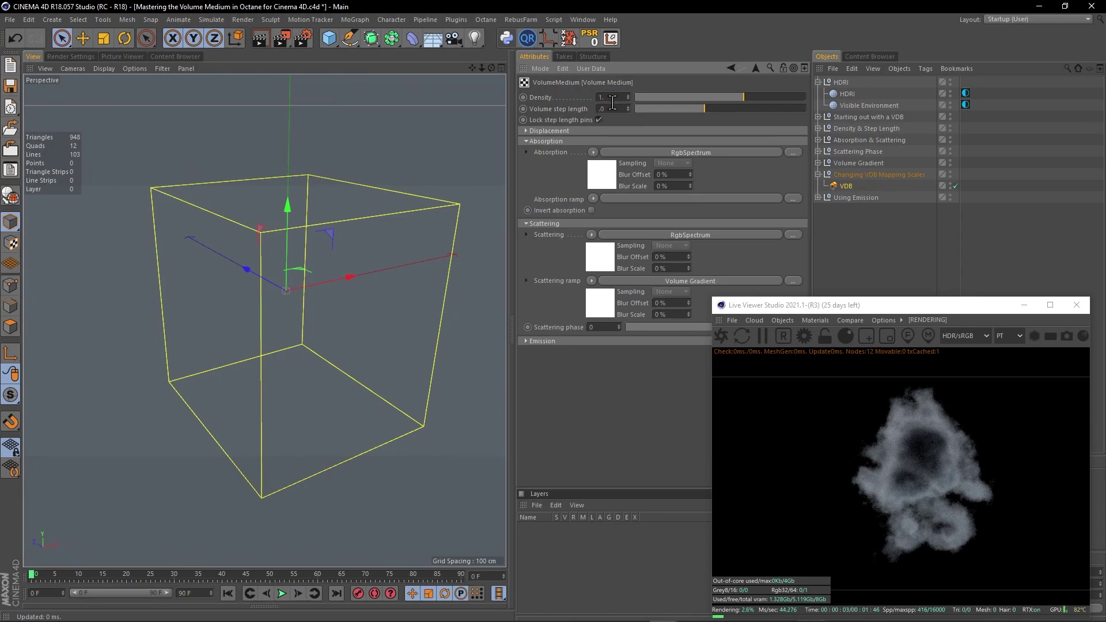
type("1")
key("Return")
Step: Try densities of 5 and 0.5 on the medium with a volume step length of 1
double_click(610, 96)
type("5")
key("Return")
double_click(618, 107)
type("1")
key("Return")
double_click(616, 100)
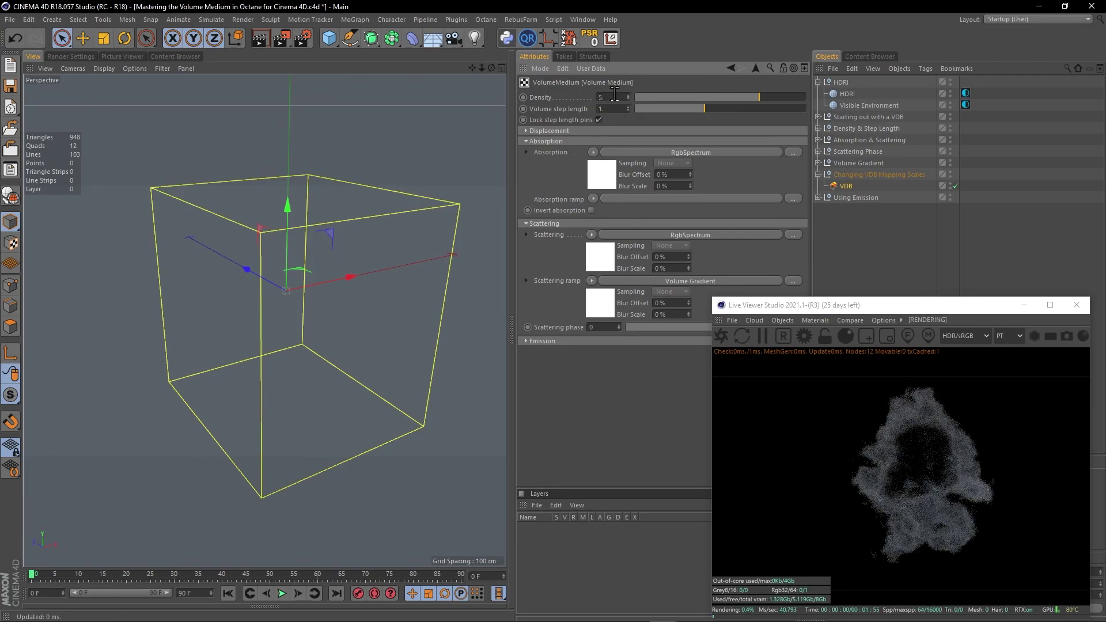
type(".5")
key("Return")
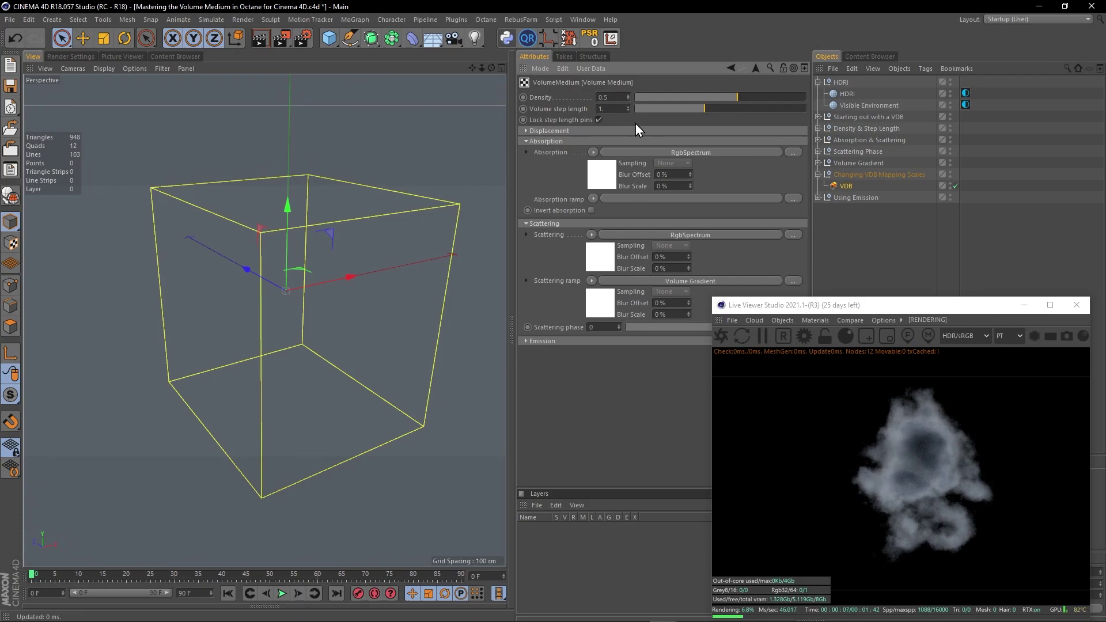
Step: Try a volume step length of 0.1 with a density of 10 on the medium
double_click(611, 109)
type("0.1")
key("Return")
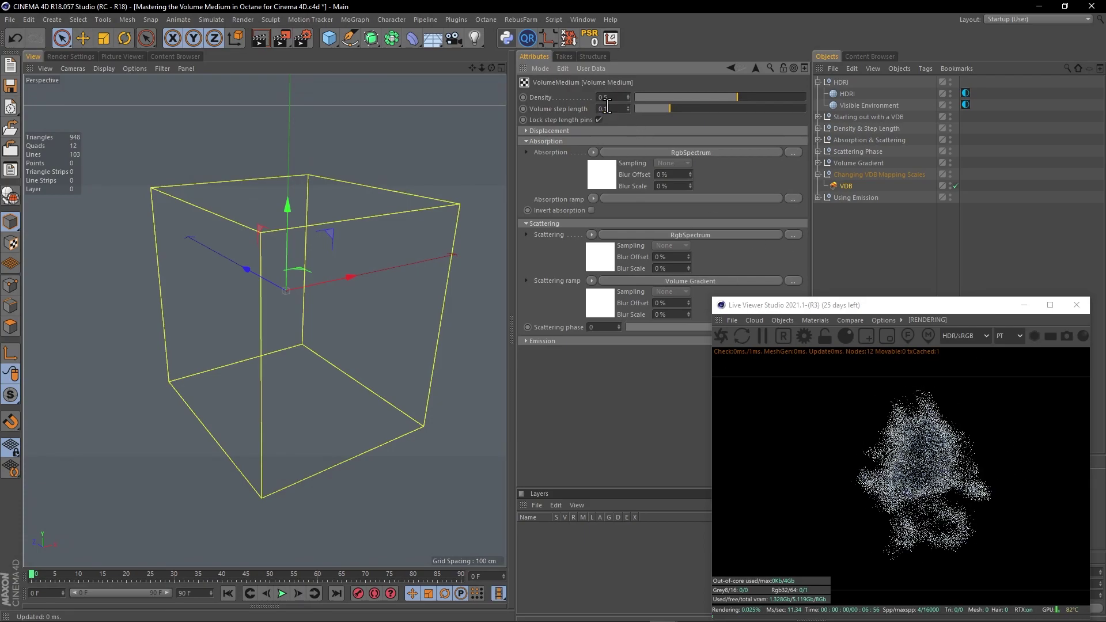
double_click(609, 98)
type("10")
key("Return")
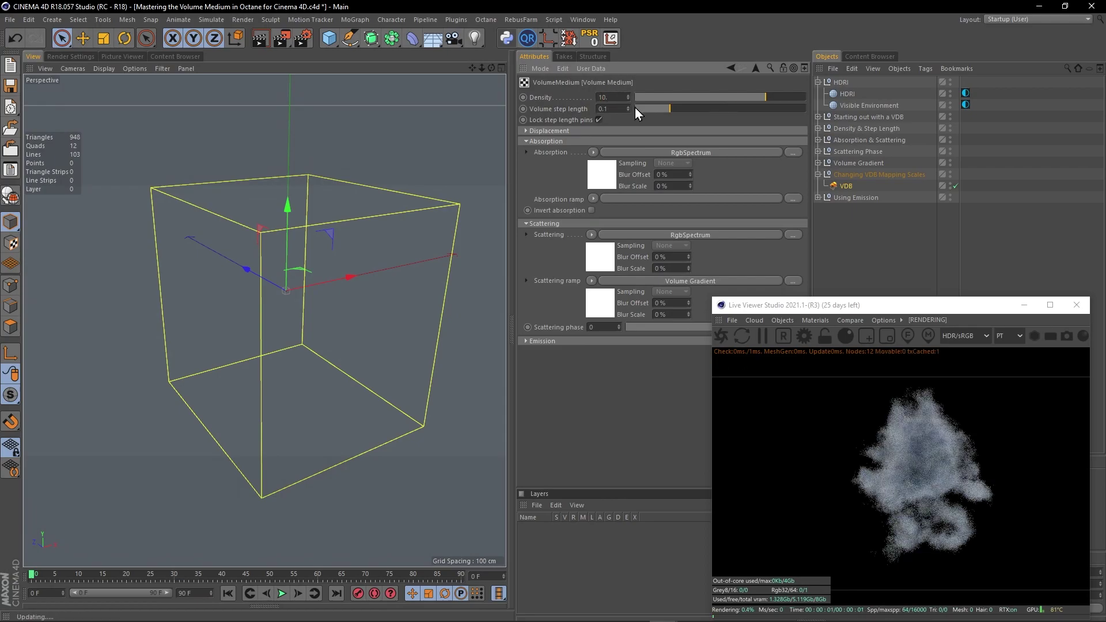
Step: Set the medium's density to 1, try a volume step length of 0.01, and settle on 0.1
double_click(610, 97)
type("1")
key("Return")
left_click(621, 109)
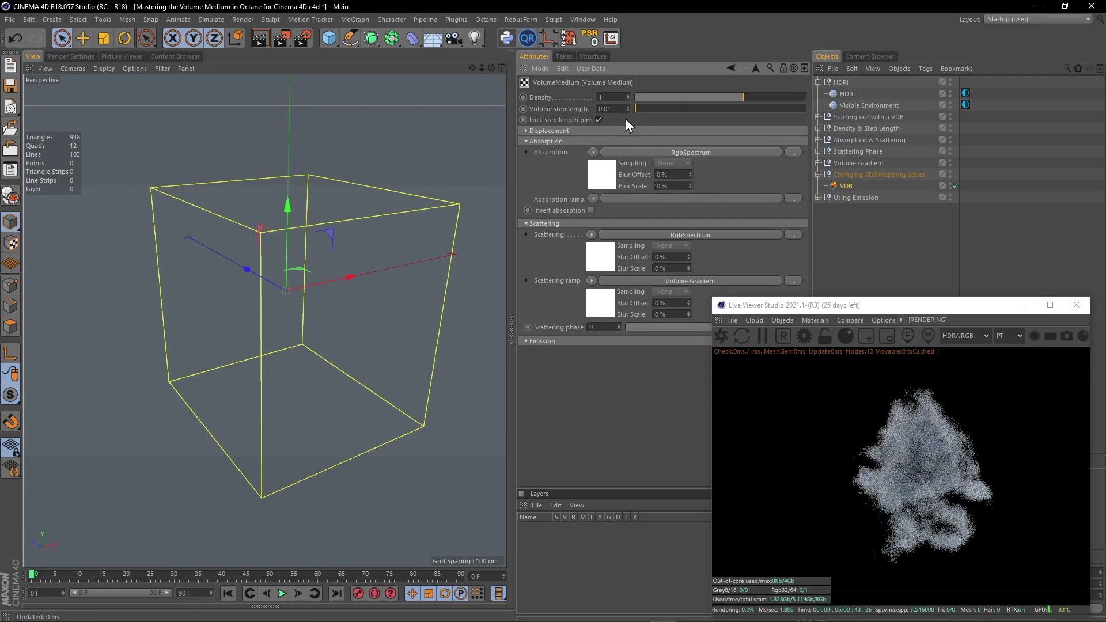
key("BackSpace")
key("Return")
Step: Examine the loaded VDB file's grid resolution and grid mapping settings, and save the scene
left_click(847, 186)
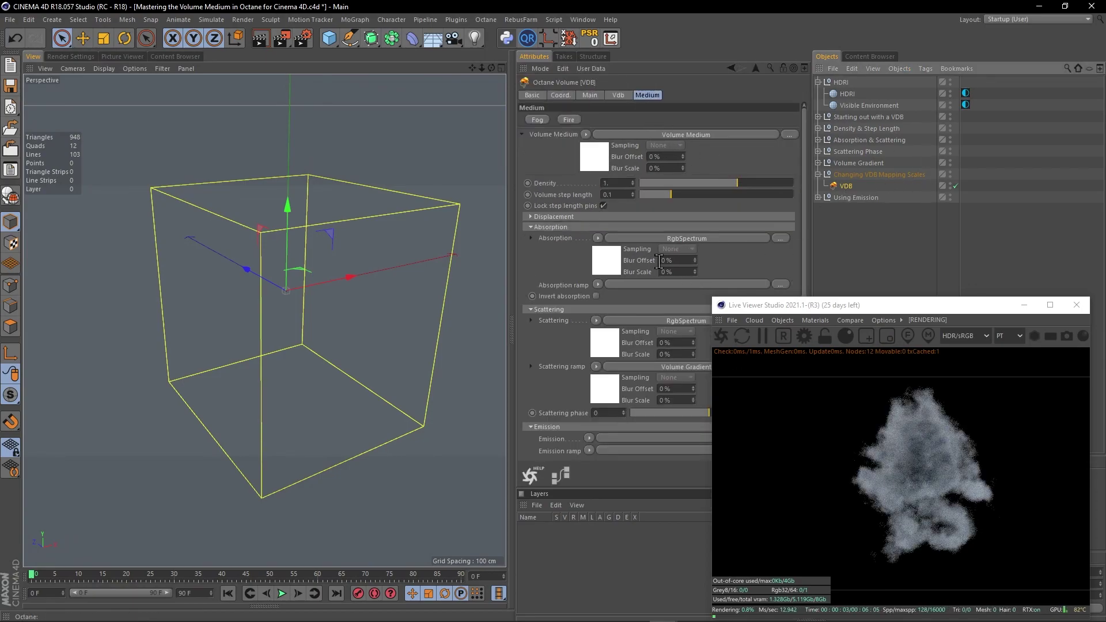
left_click(617, 96)
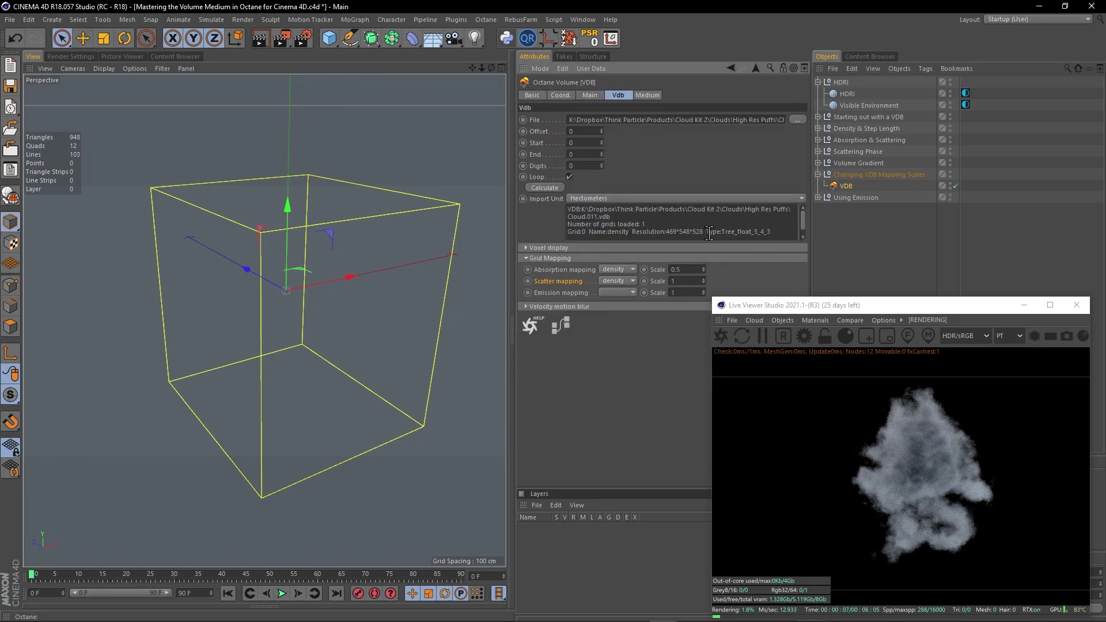
left_click_drag(667, 232, 707, 233)
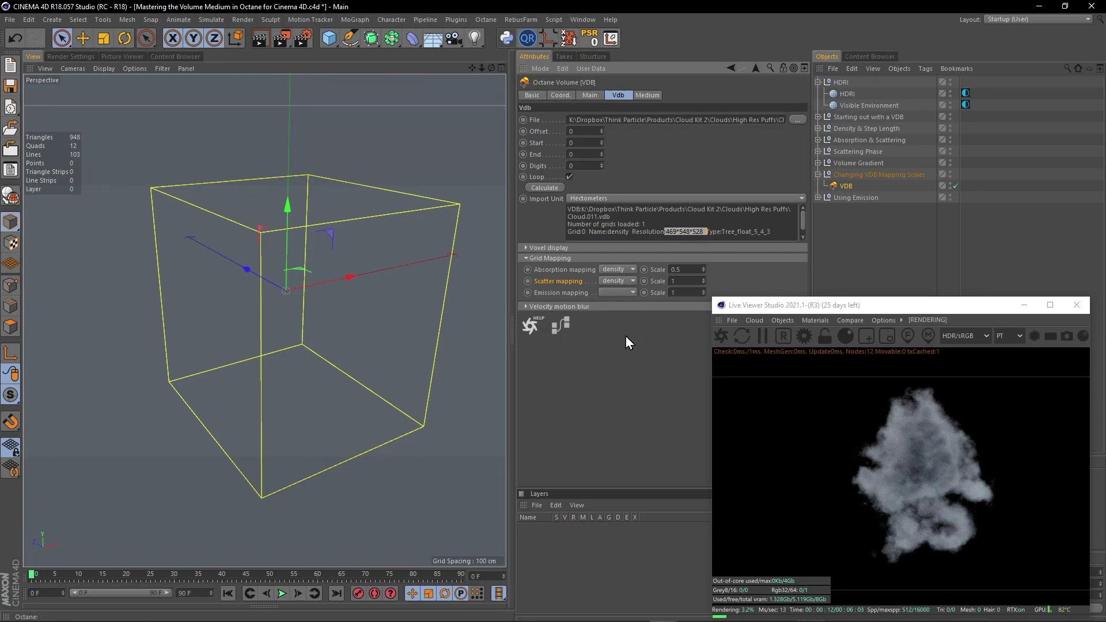
left_click(696, 214)
key("ctrl+s")
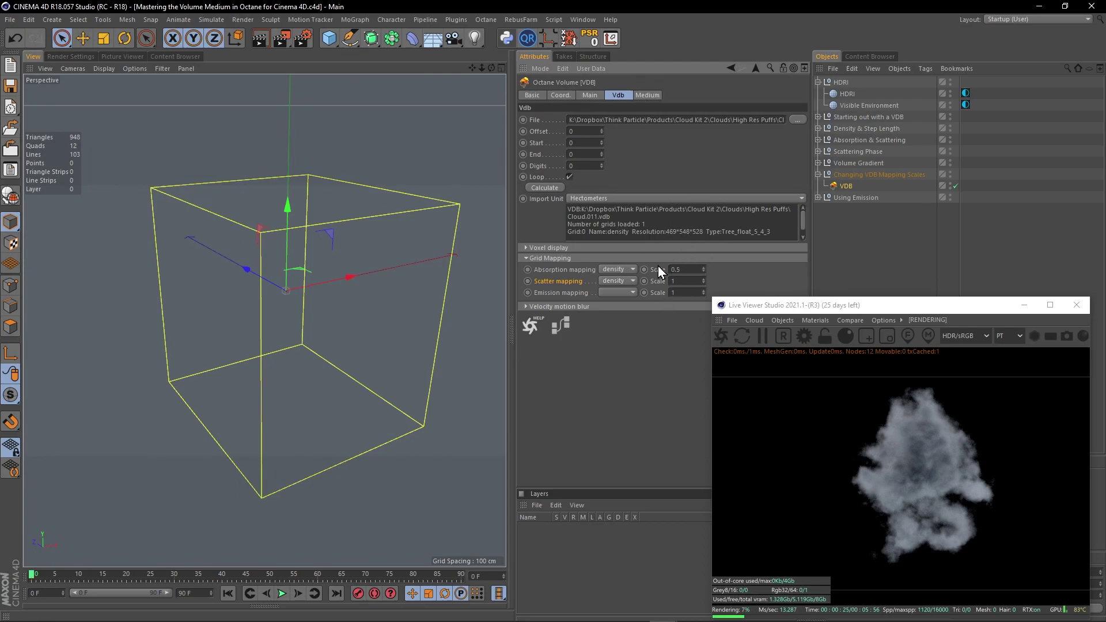
left_click_drag(857, 304, 877, 272)
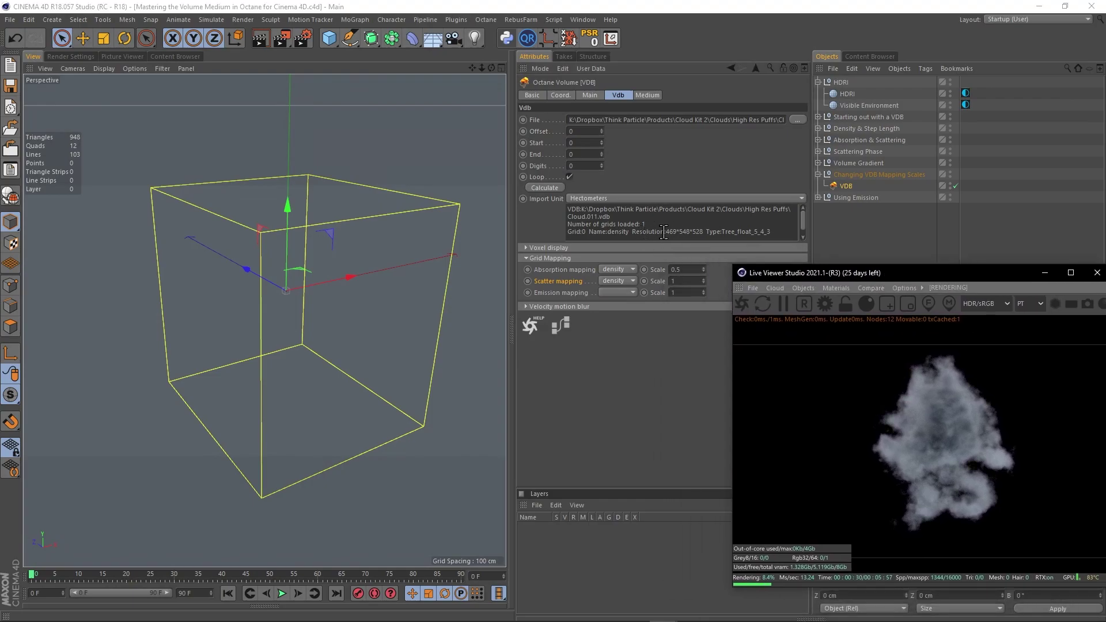
Step: Try a scale of 0.1 for the VDB's absorption mapping
left_click(658, 270)
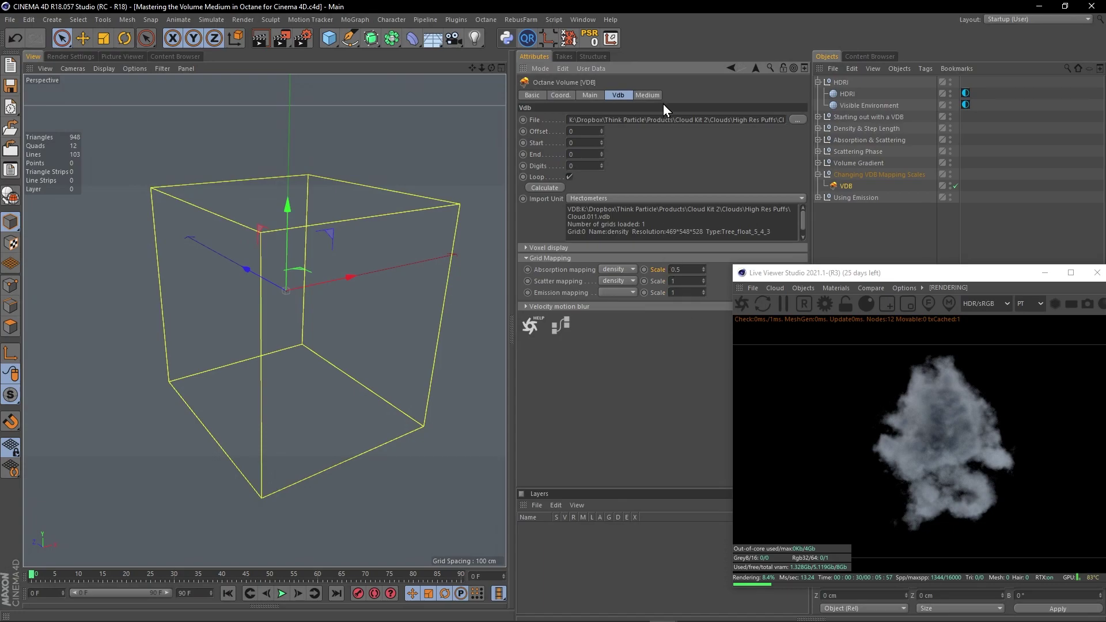
left_click(647, 97)
left_click(616, 96)
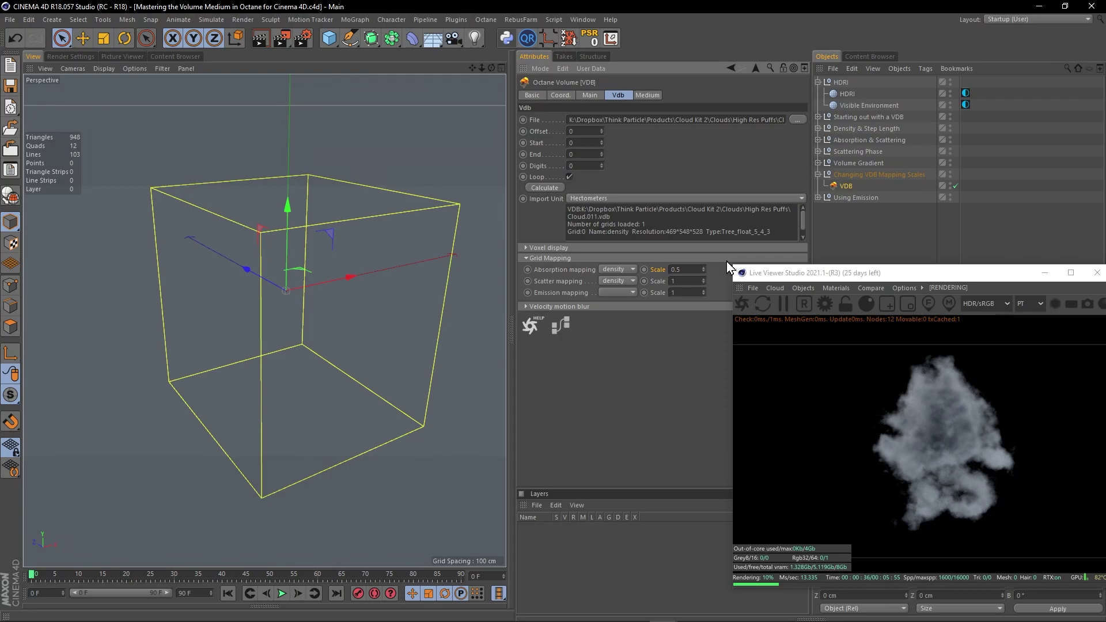
double_click(693, 270)
type("0.1")
key("Return")
left_click_drag(815, 278, 811, 299)
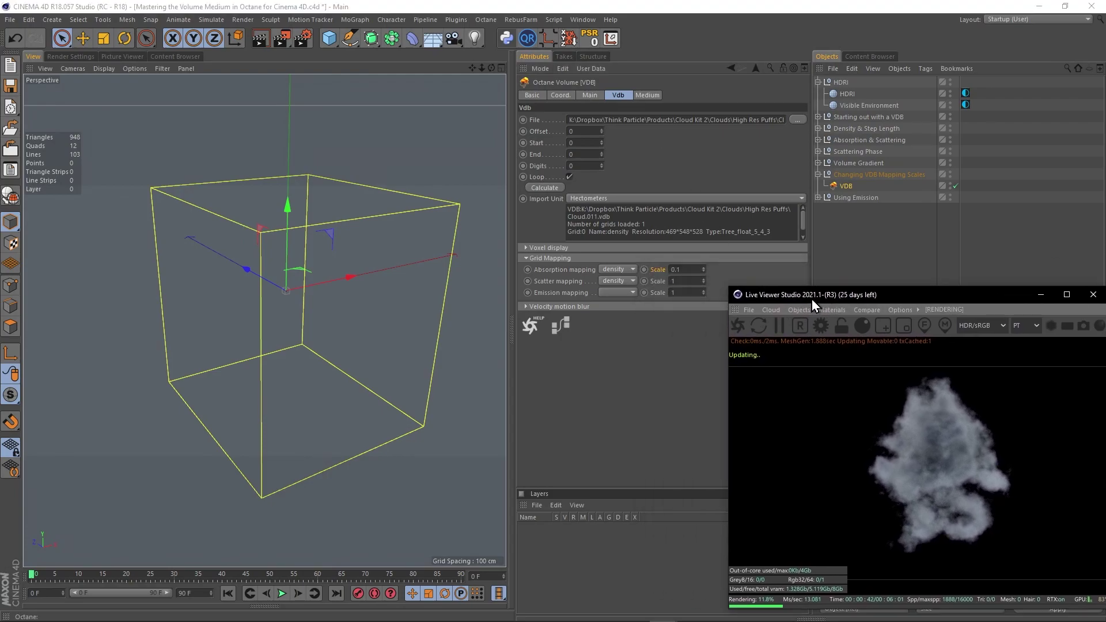
Step: Look over the medium's absorption and scattering settings, and try an absorption mapping scale of 1 on the VDB
left_click(647, 95)
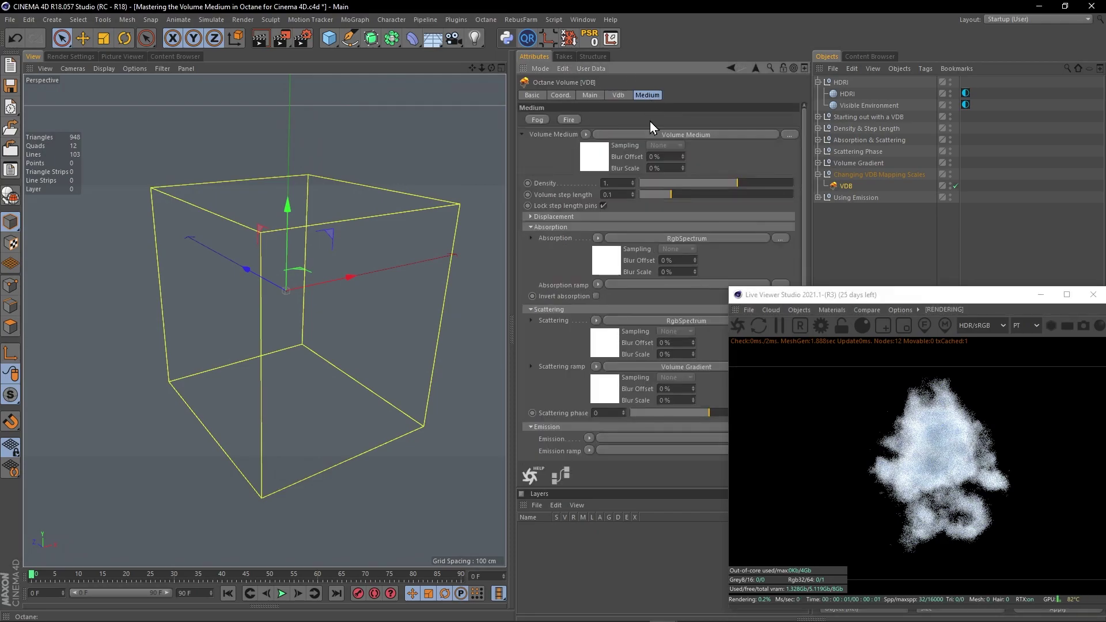
left_click(609, 265)
left_click(757, 70)
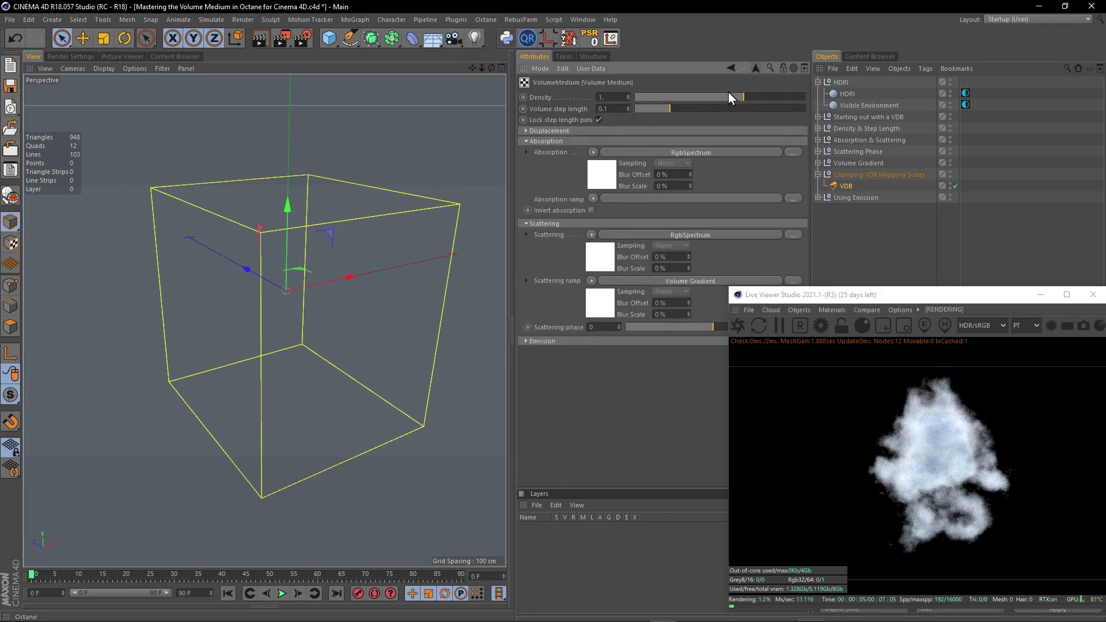
left_click(843, 186)
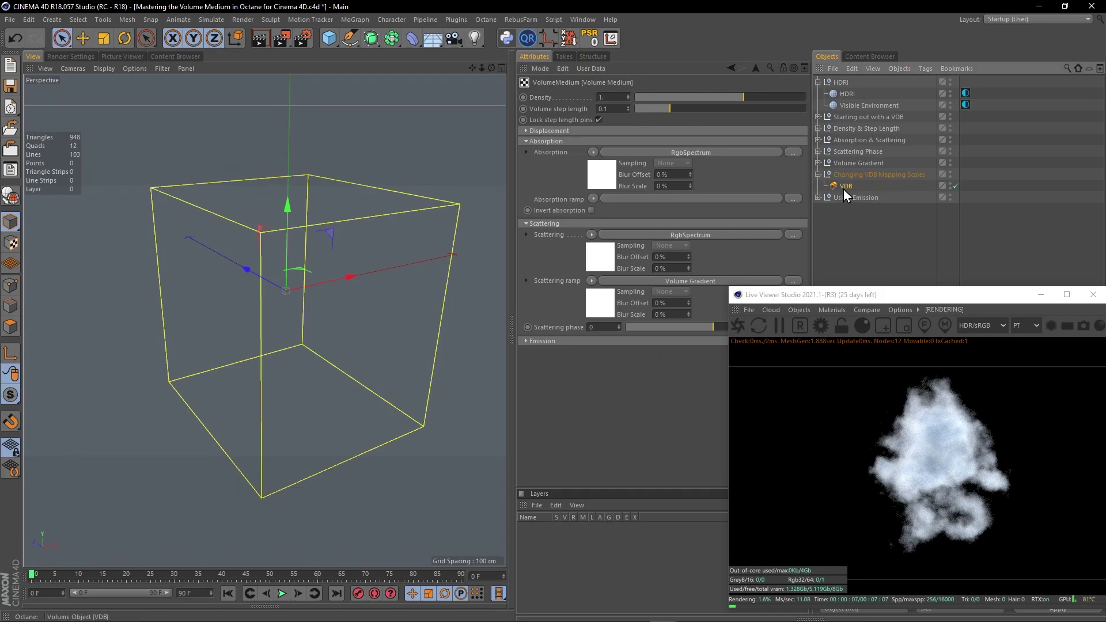
left_click(624, 96)
double_click(685, 269)
type("1")
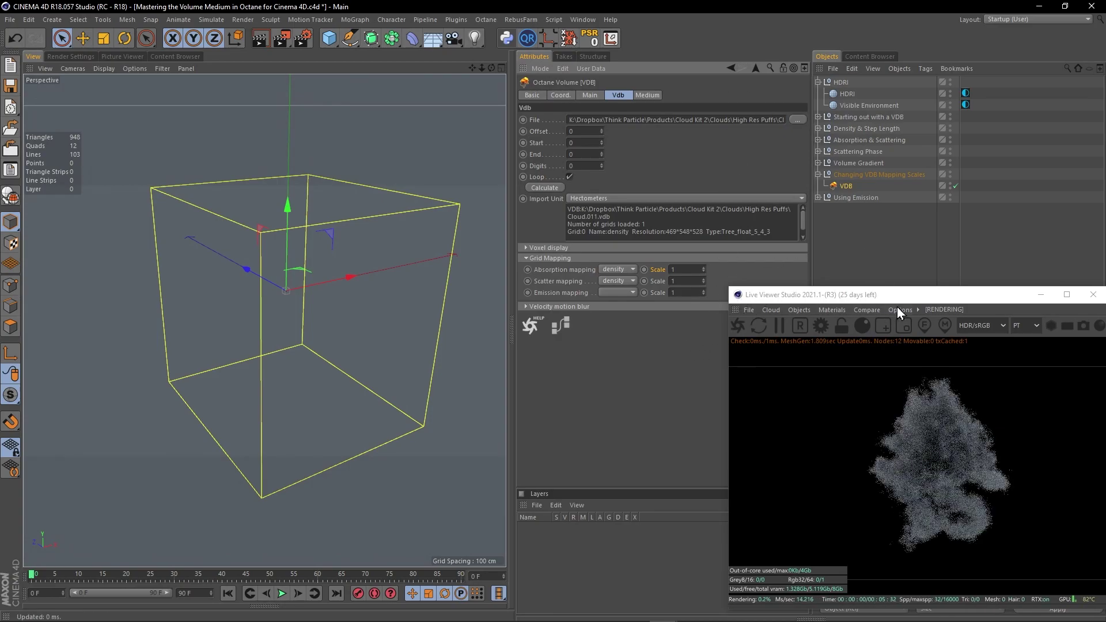
left_click_drag(890, 297, 827, 295)
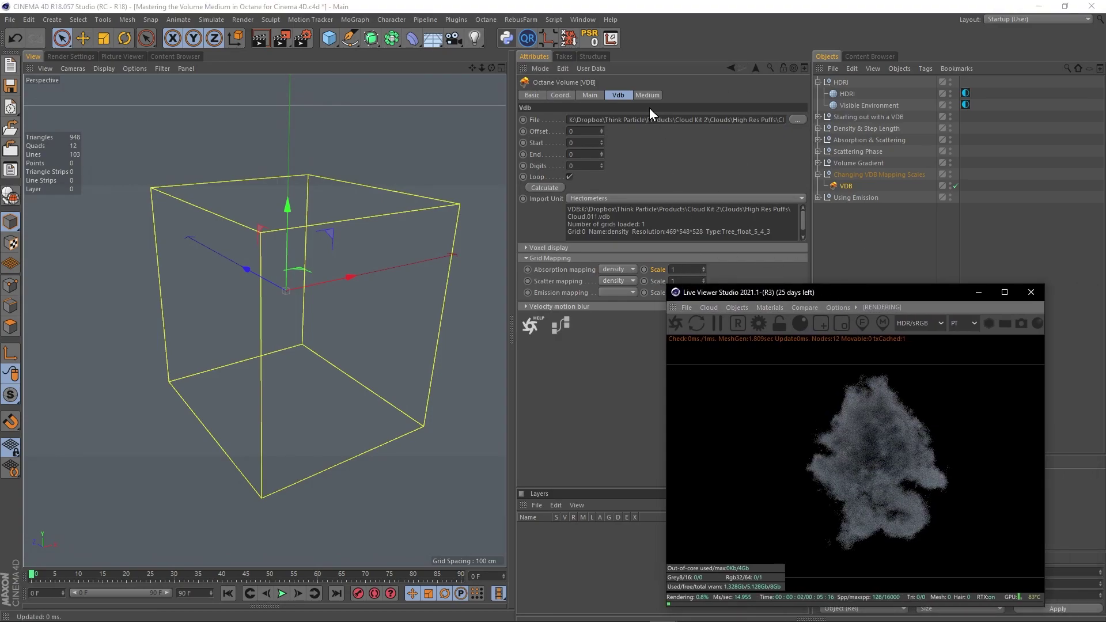
left_click_drag(737, 295, 830, 301)
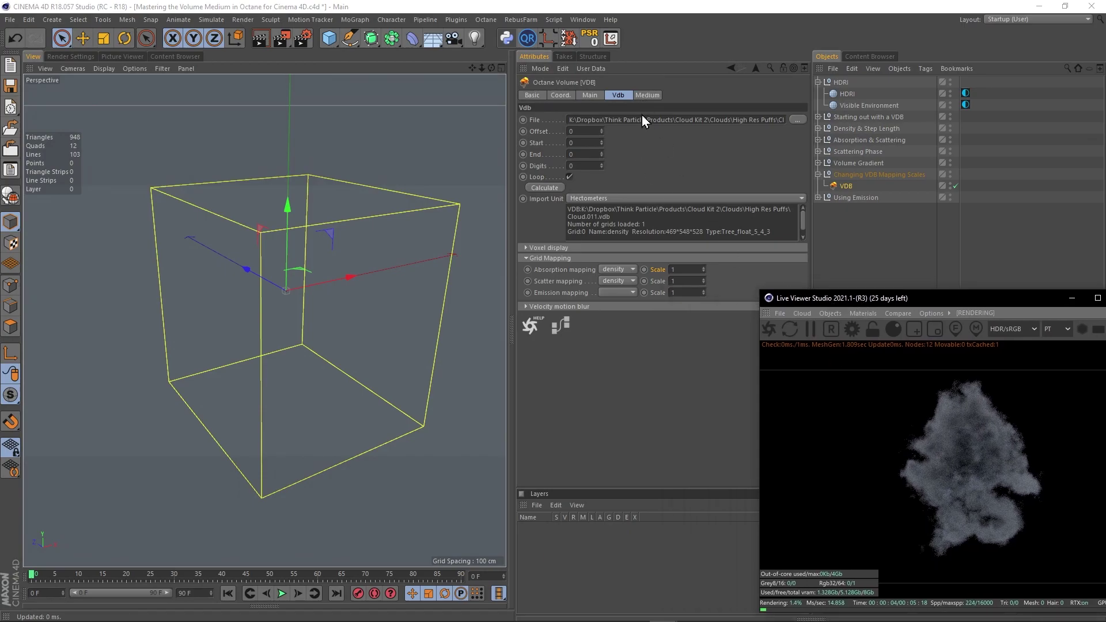
Step: Set the VDB's absorption mapping scale to 0.5
double_click(688, 268)
type("0.5")
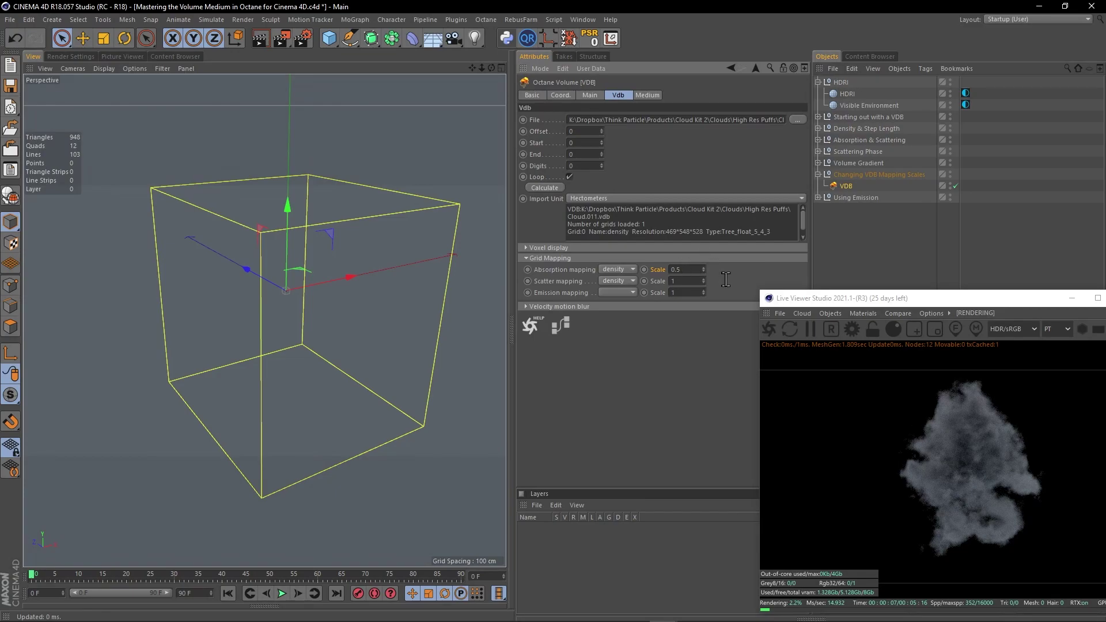
left_click_drag(941, 302, 774, 271)
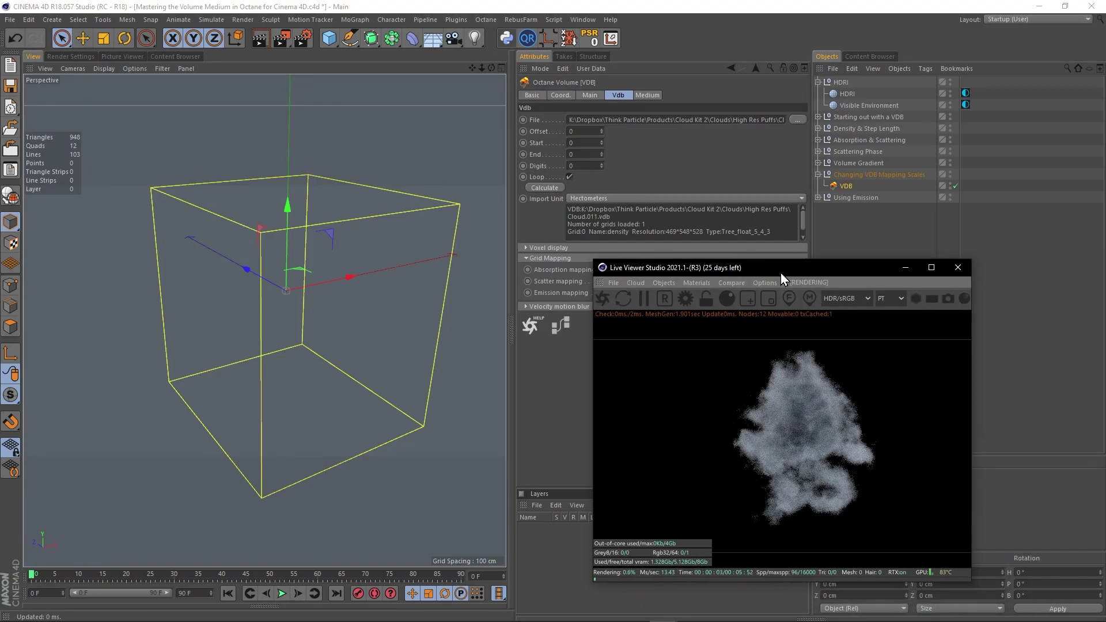
left_click_drag(781, 274, 908, 266)
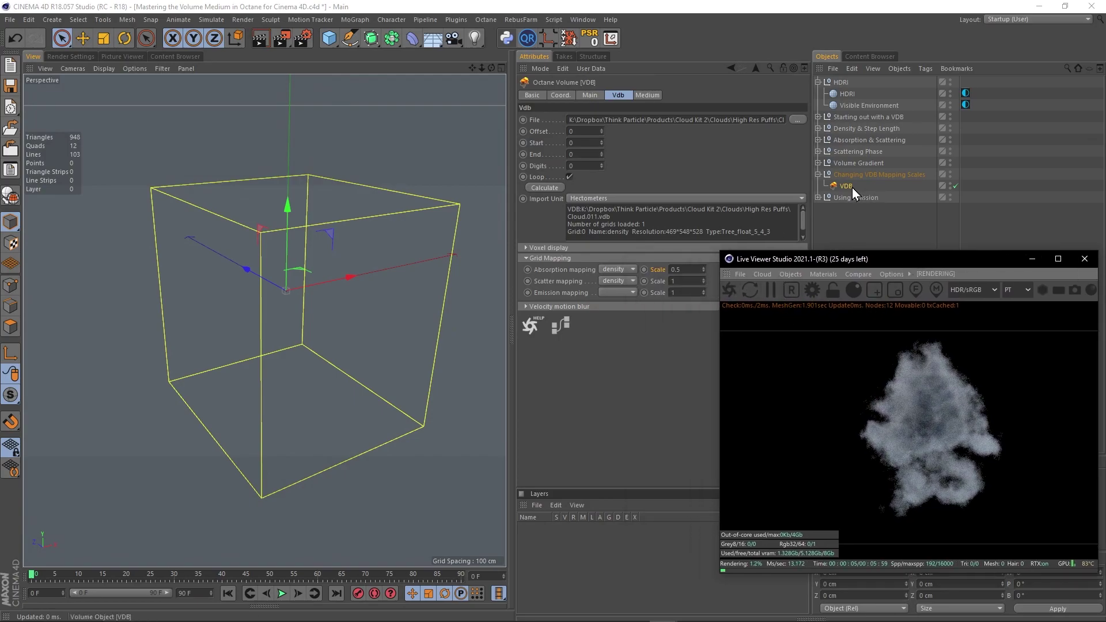
Step: Try scatter mapping scales of 2, 10 and 0.1 on the VDB
double_click(680, 281)
type("2")
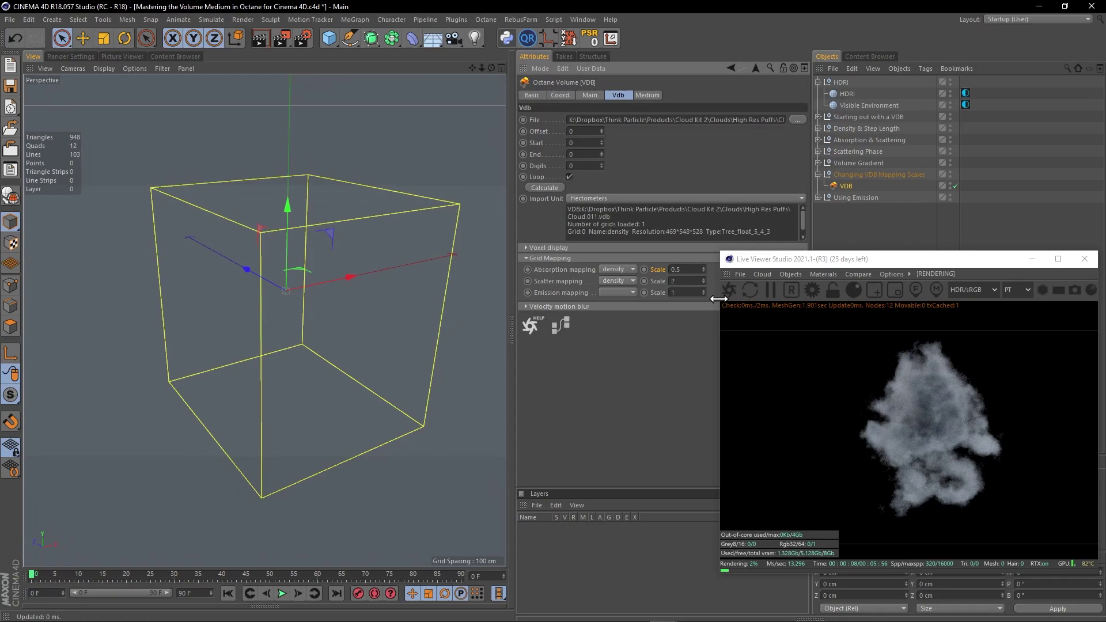
double_click(687, 282)
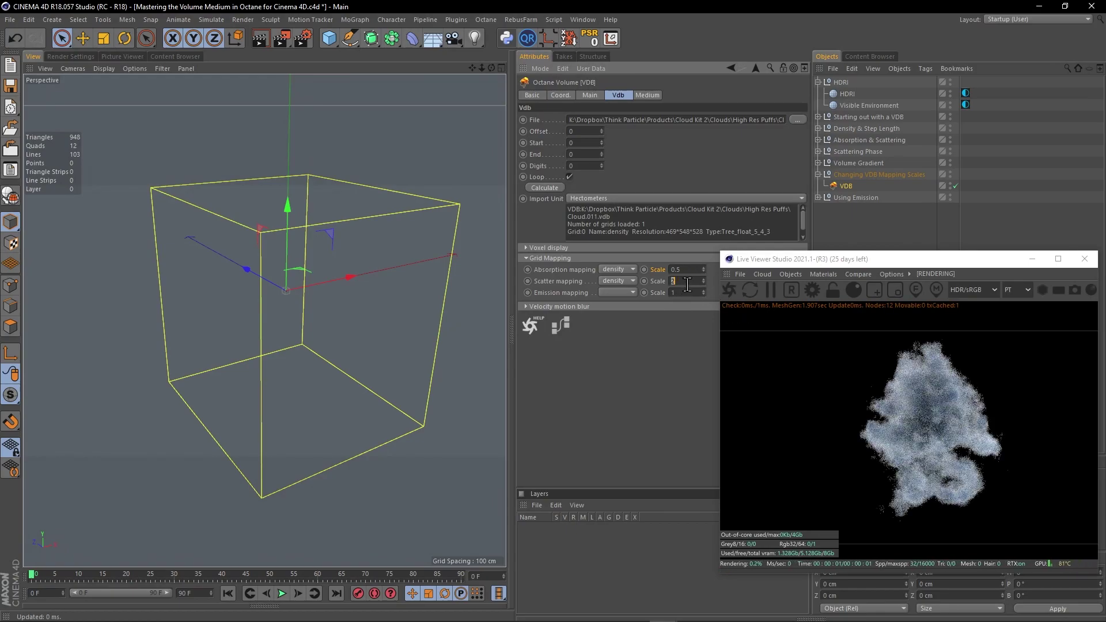
type("10")
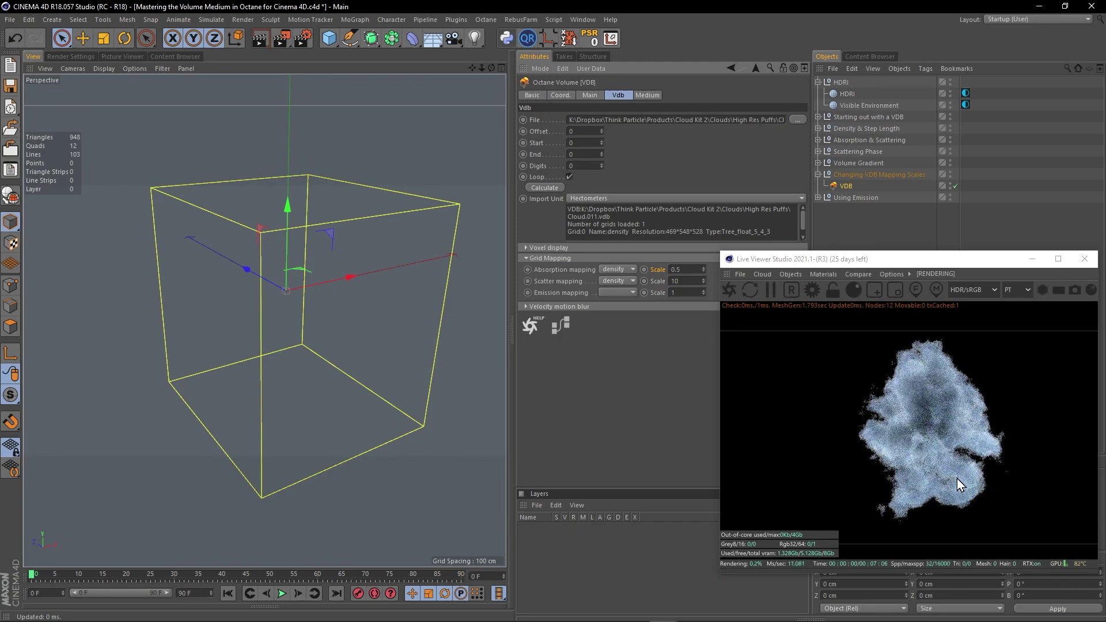
double_click(686, 282)
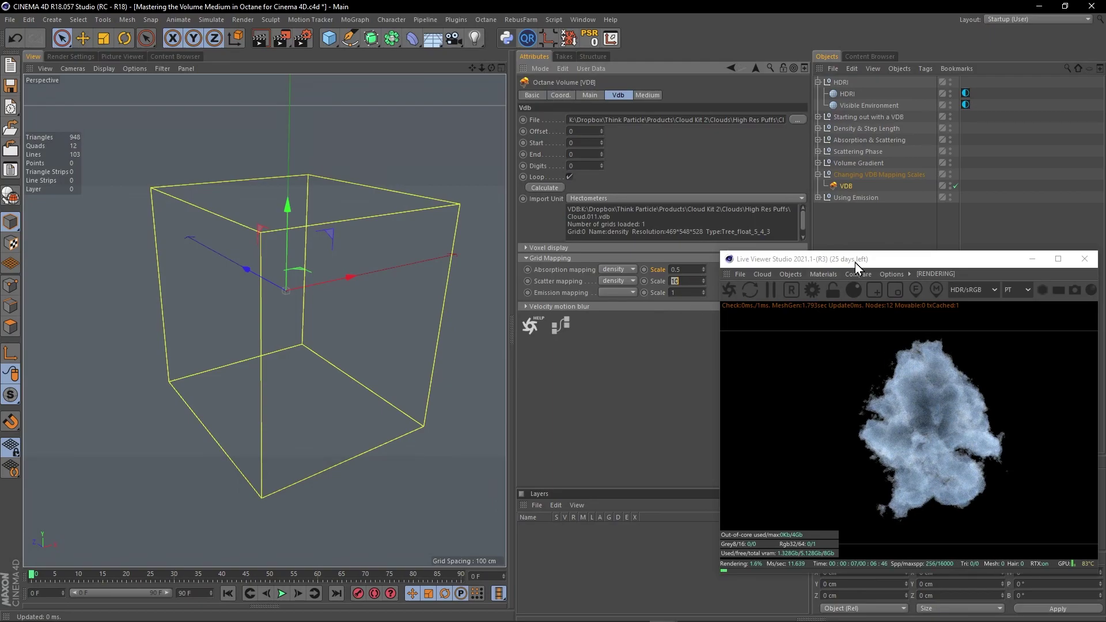
left_click_drag(855, 261, 326, 236)
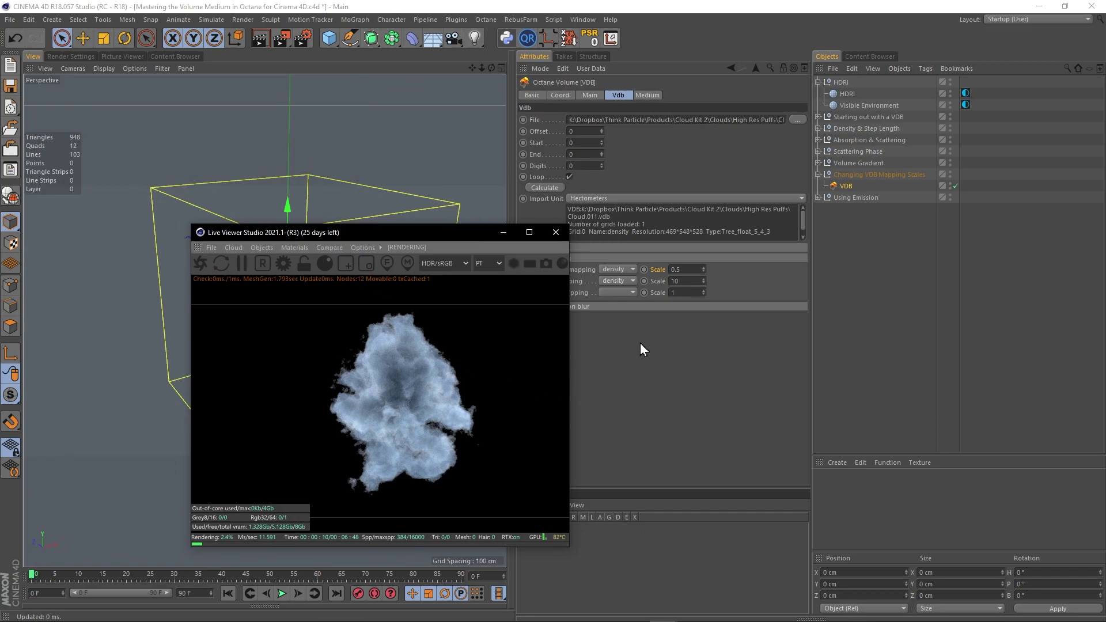
double_click(688, 283)
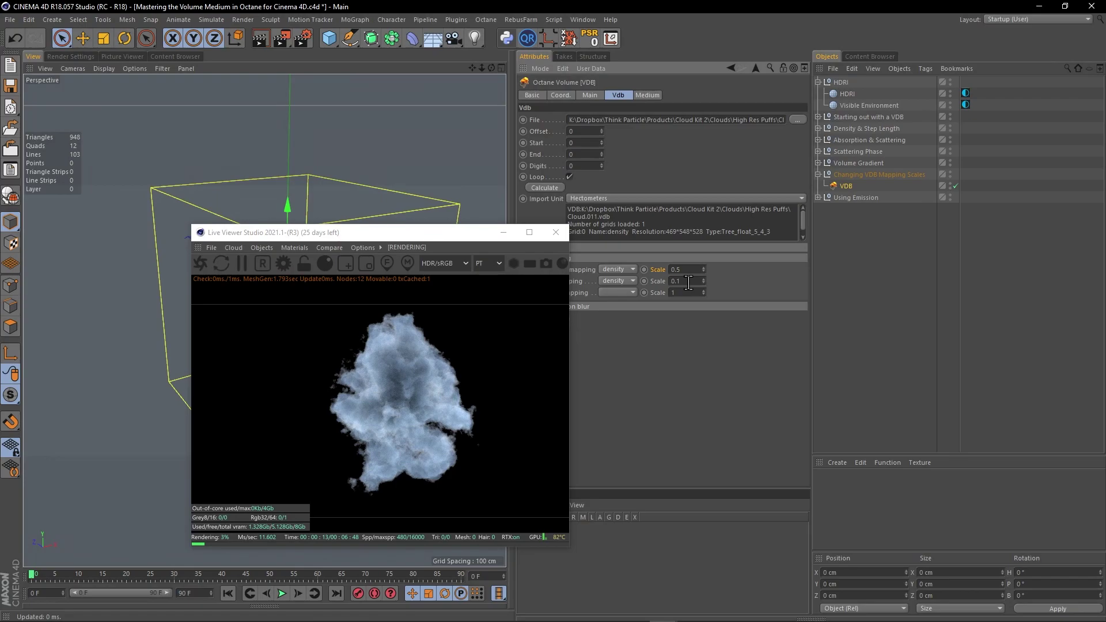
key("Return")
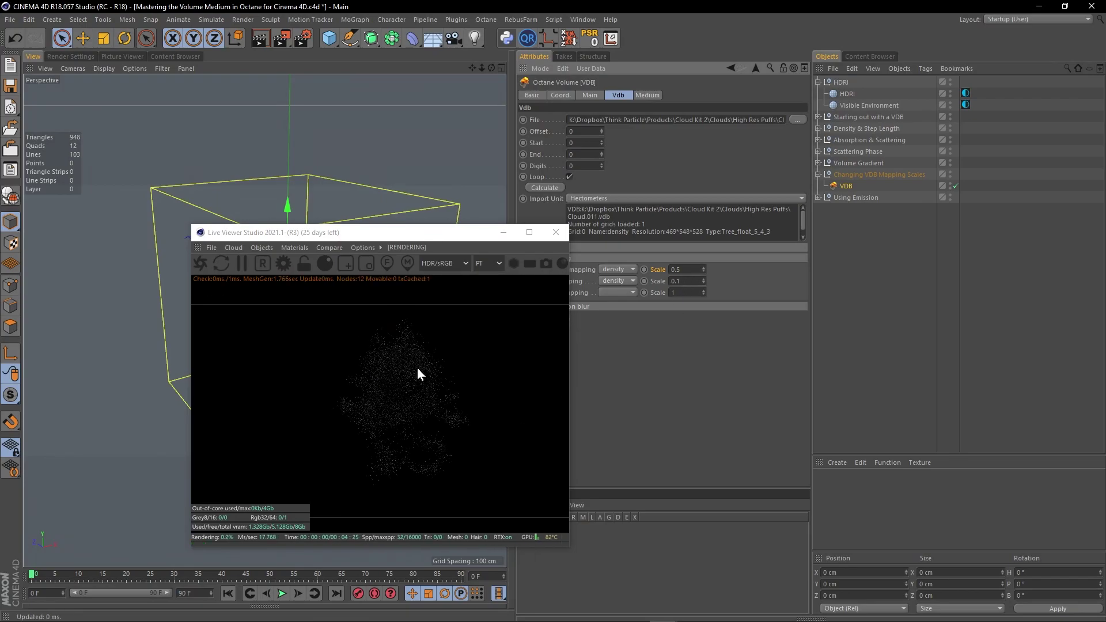
Step: Set the VDB's scatter mapping scale to 1 and save the scene
double_click(687, 282)
type("1")
key("Return")
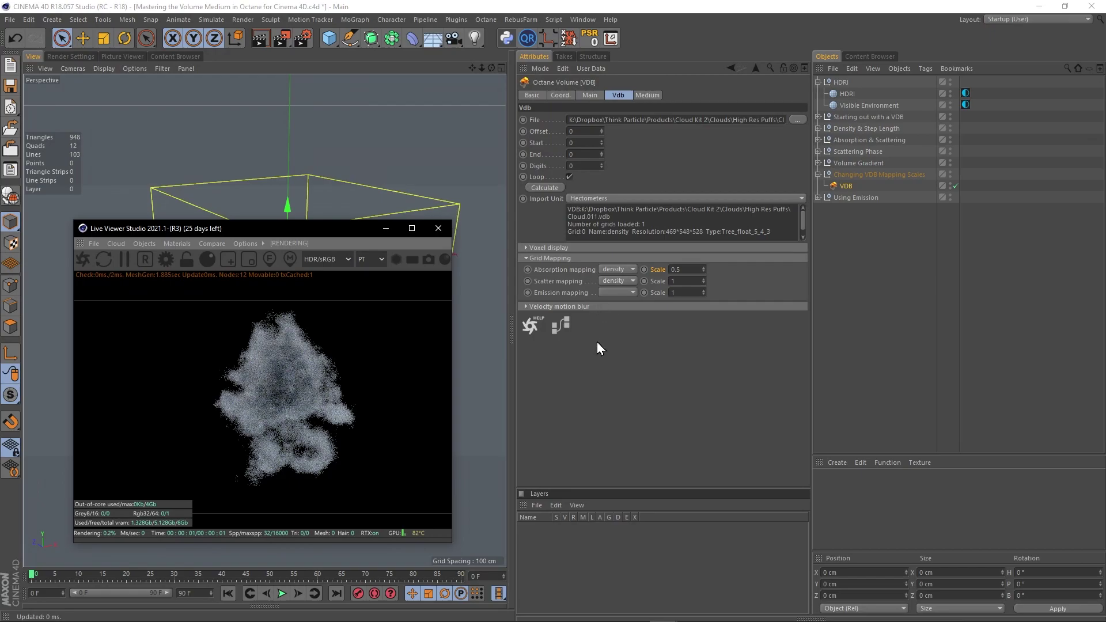
left_click(620, 336)
left_click(11, 86)
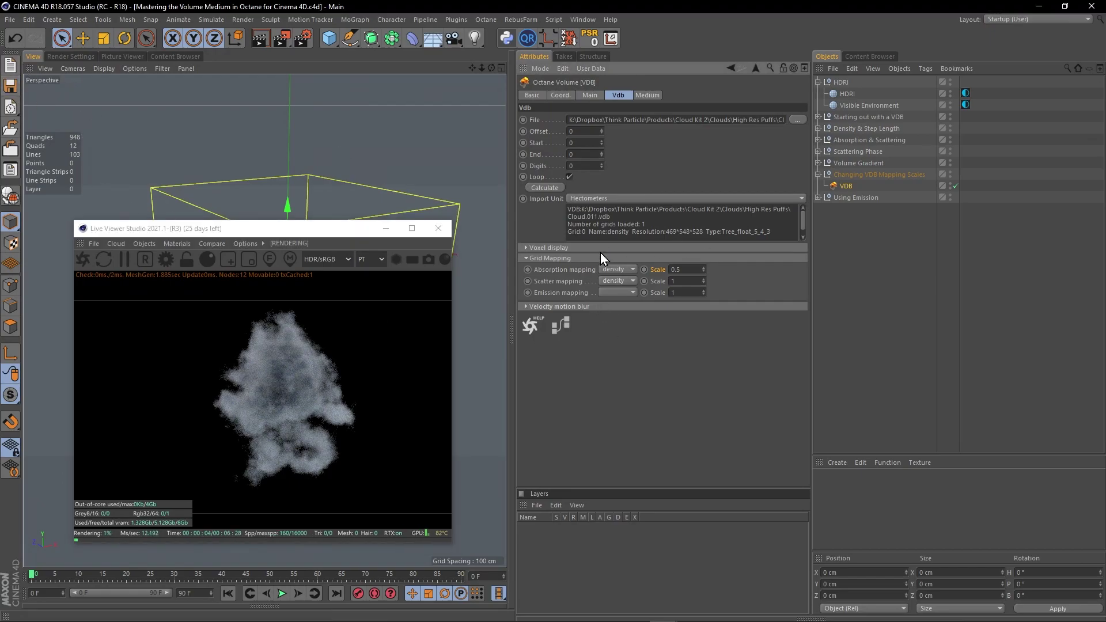
Step: Disable the VDB in the Changing VDB Mapping Scales group and switch to the VDB in the Using Emission group
left_click(954, 186)
left_click(818, 174)
left_click(818, 186)
left_click(846, 197)
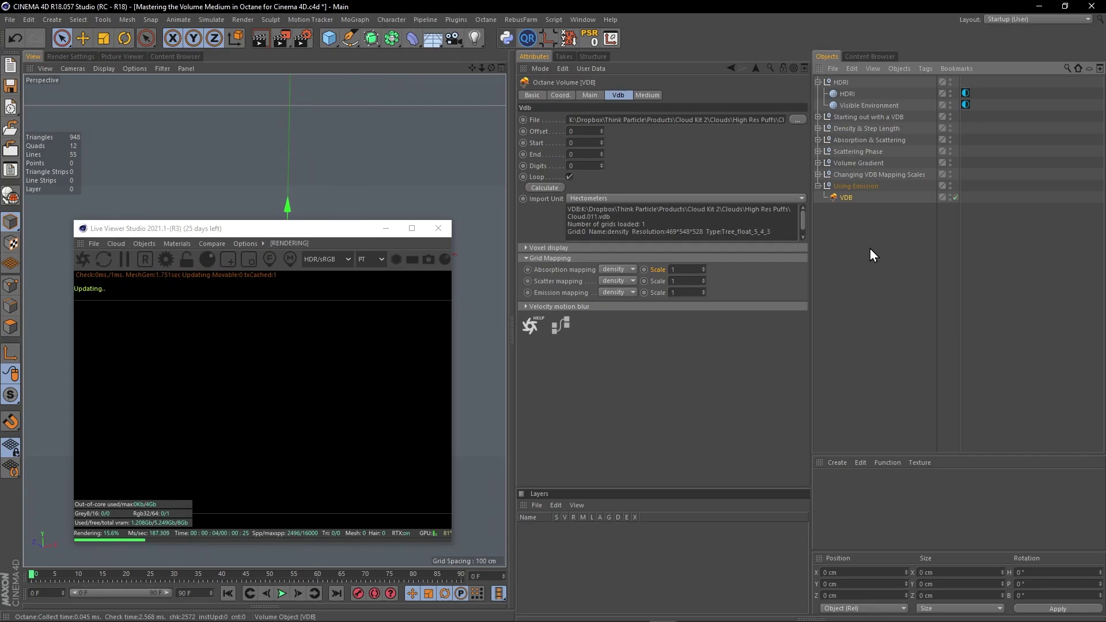
Step: Set the density of the emission VDB's volume medium to 1
left_click(645, 96)
left_click_drag(282, 227, 351, 204)
double_click(616, 183)
type("1")
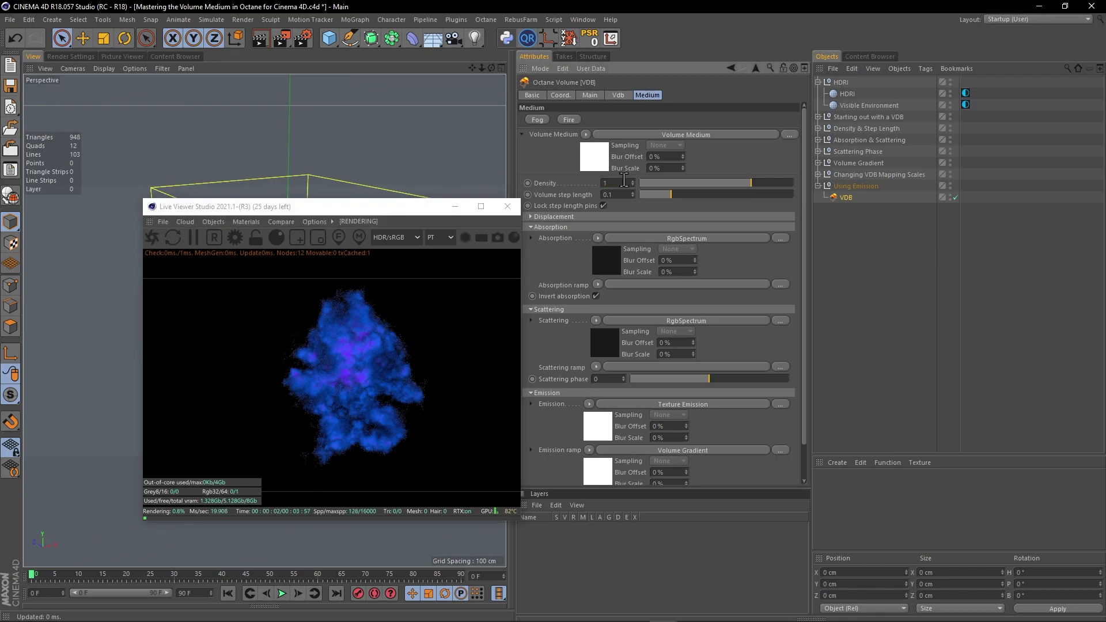
key("Return")
left_click_drag(400, 199, 1002, 203)
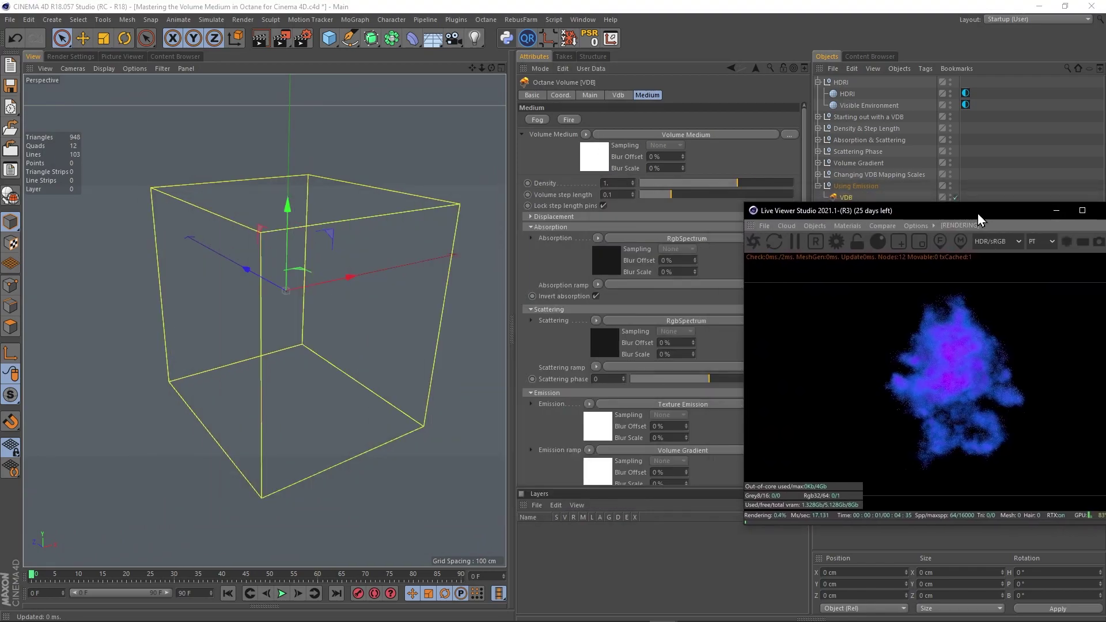
Step: Examine the RgbSpectrum colours used for absorption and scattering in the emission VDB's medium
left_click(570, 310)
left_click(555, 226)
left_click(611, 95)
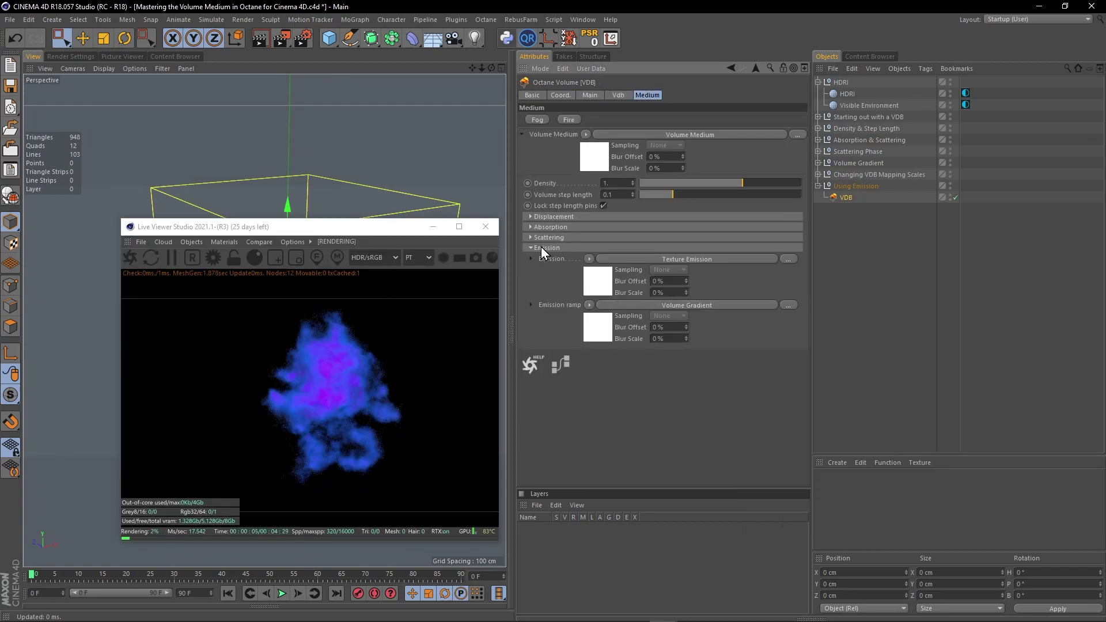
left_click(548, 237)
left_click(547, 227)
left_click(632, 317)
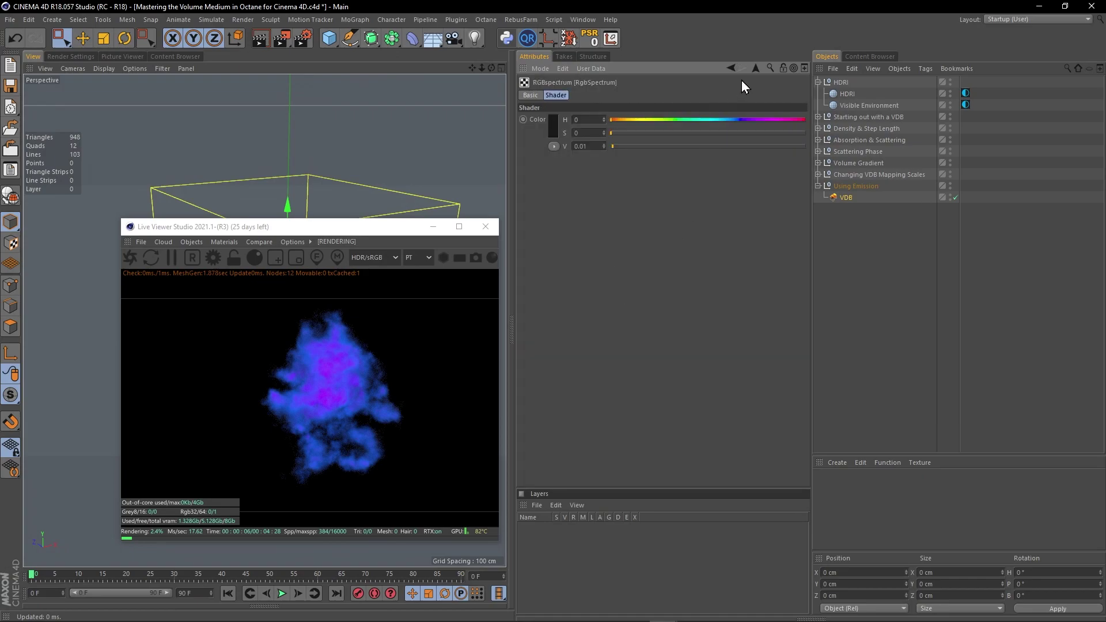
left_click(755, 69)
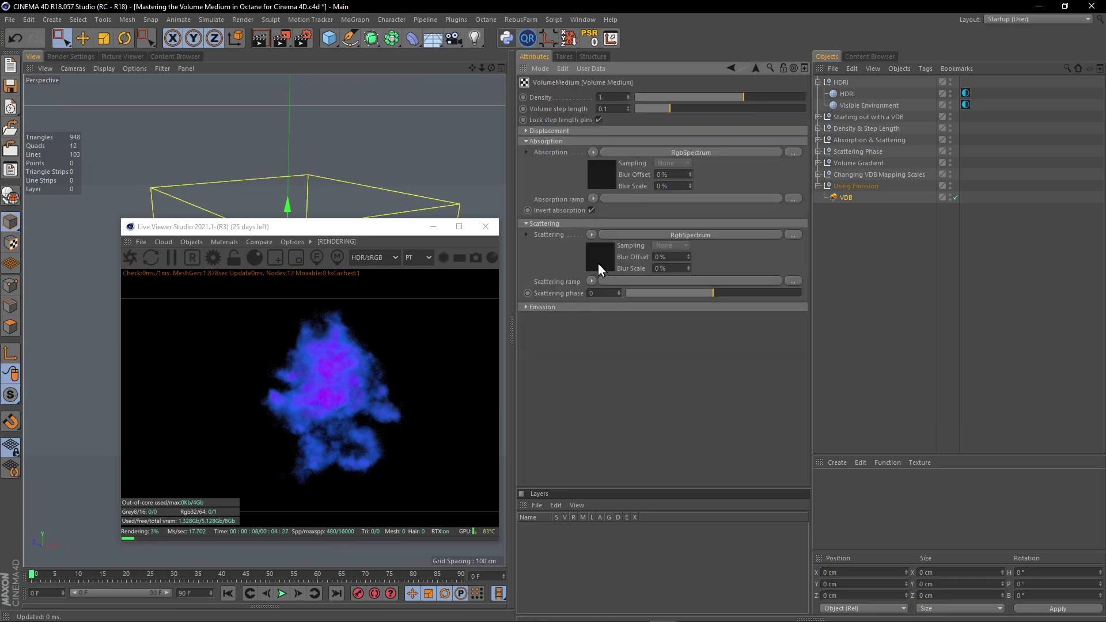
left_click(599, 268)
left_click(755, 68)
left_click(589, 141)
left_click(579, 151)
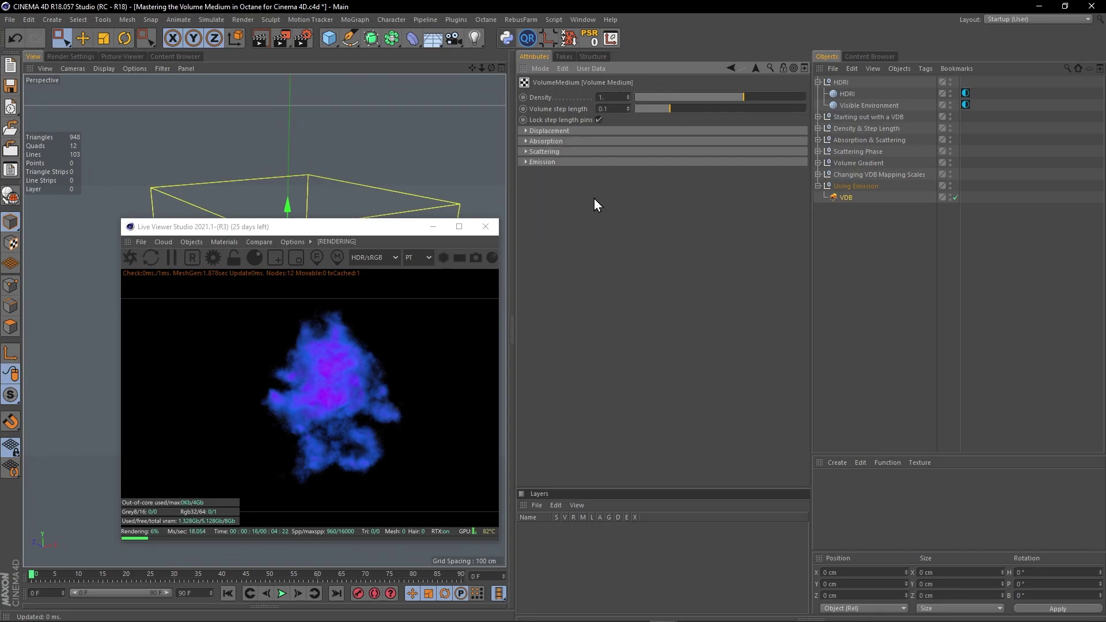
Step: Examine the medium's Texture Emission settings and the Volume Gradient in its emission ramp
left_click(583, 161)
left_click(592, 192)
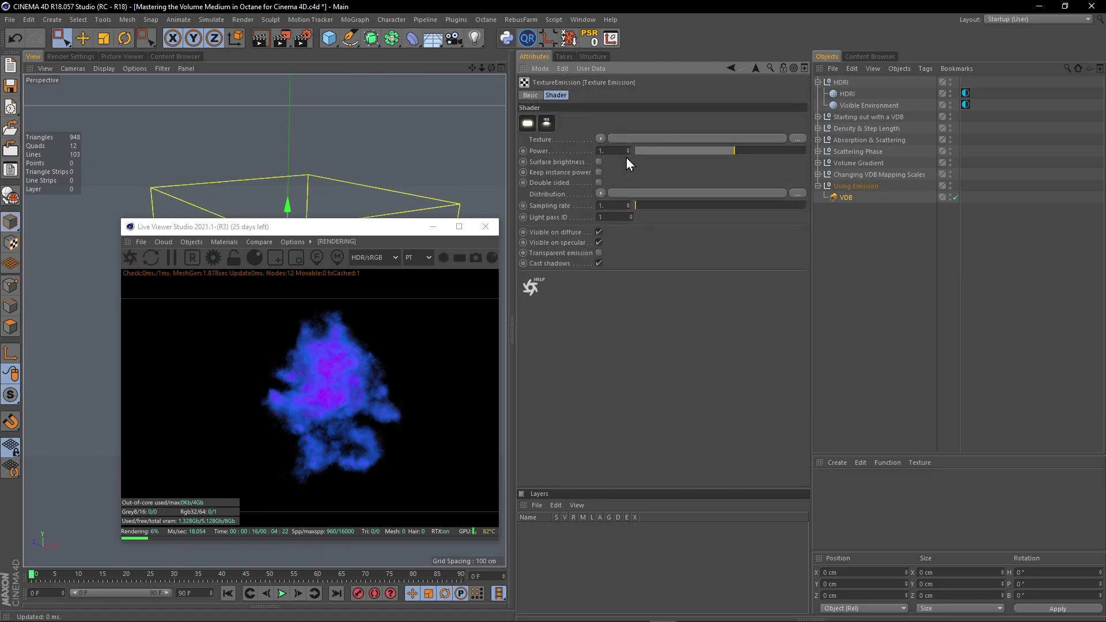
left_click(758, 68)
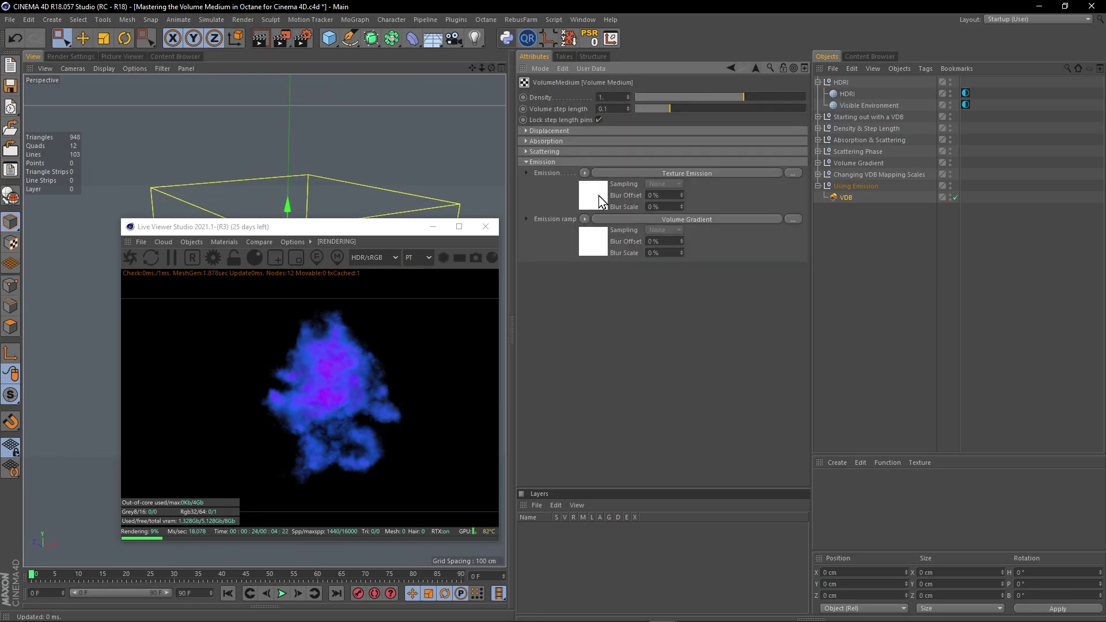
left_click(601, 239)
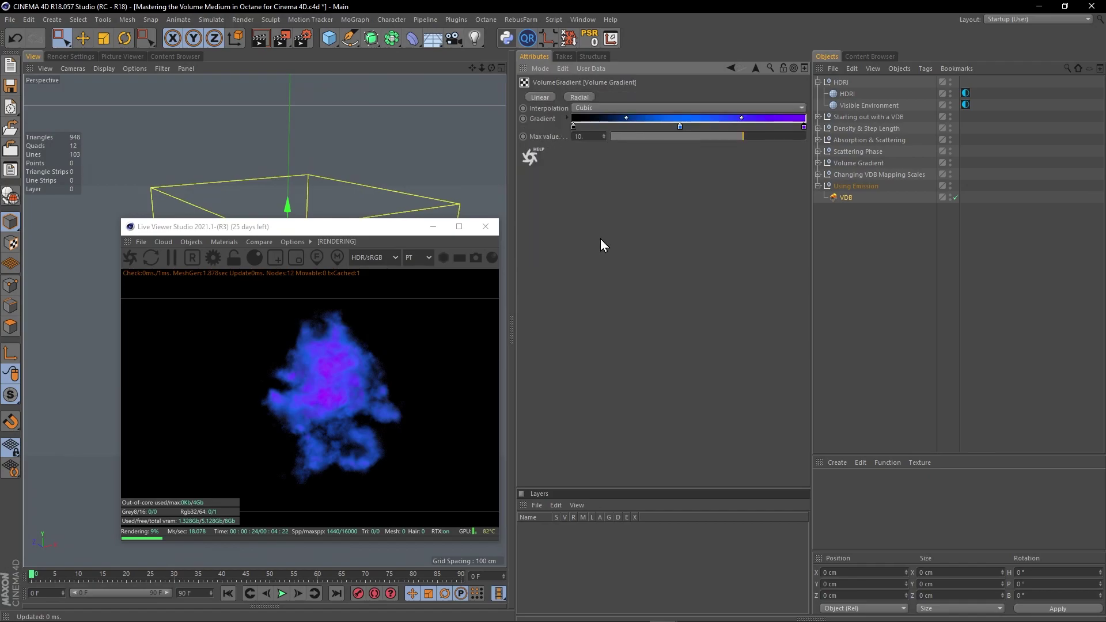
left_click(754, 70)
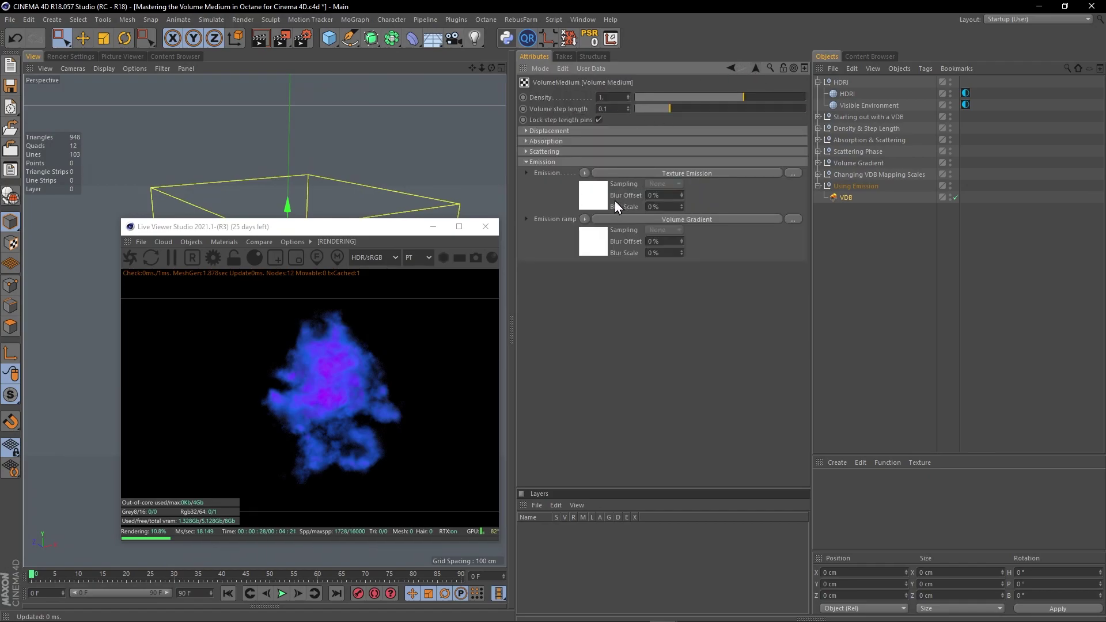
Step: Apply the Fire preset to the Using Emission VDB's volume medium and open the HDRI's environment tag
left_click(847, 197)
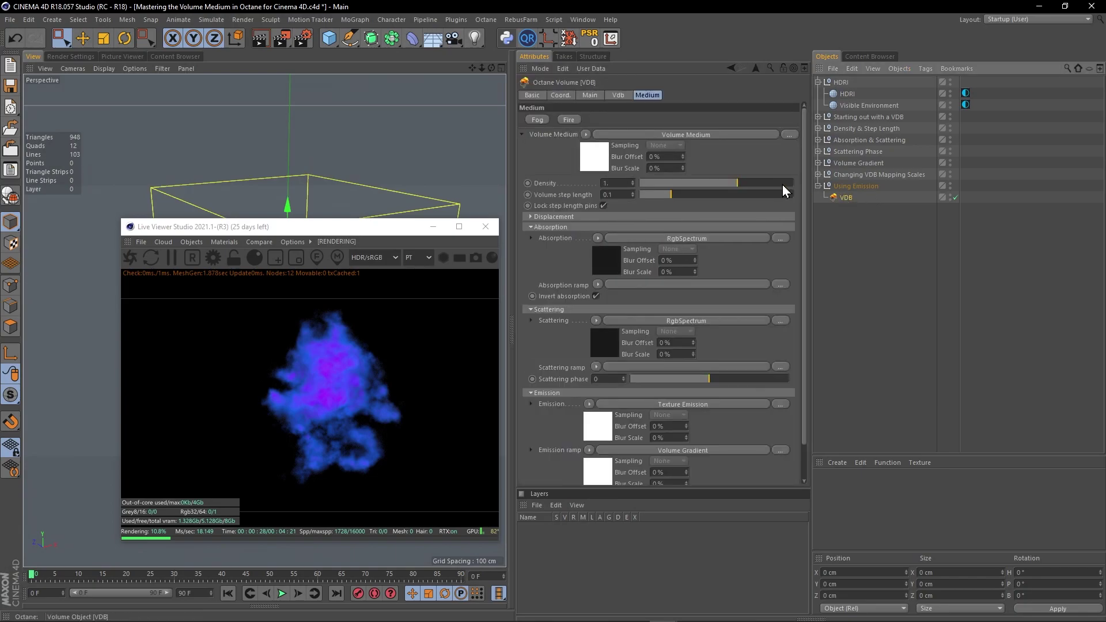
left_click(589, 450)
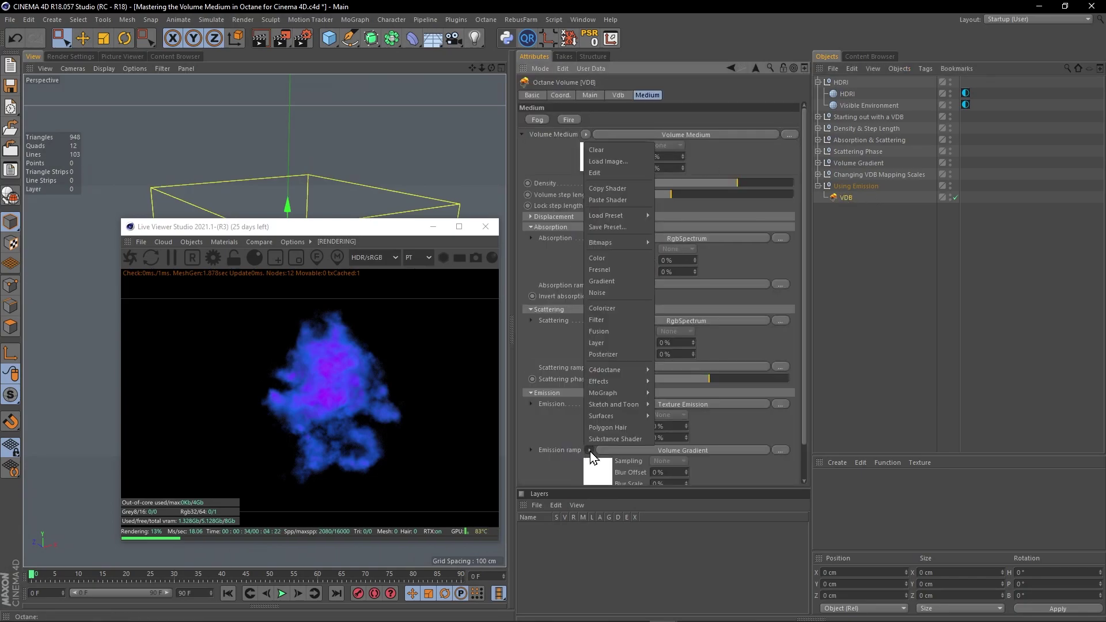
left_click(609, 190)
left_click(586, 135)
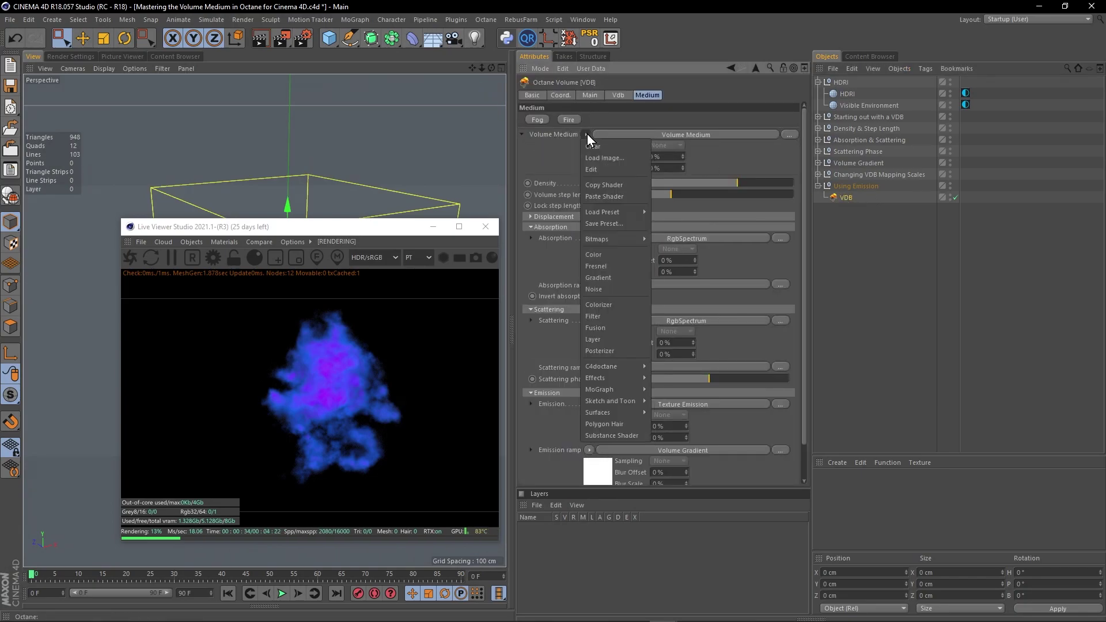
left_click(602, 194)
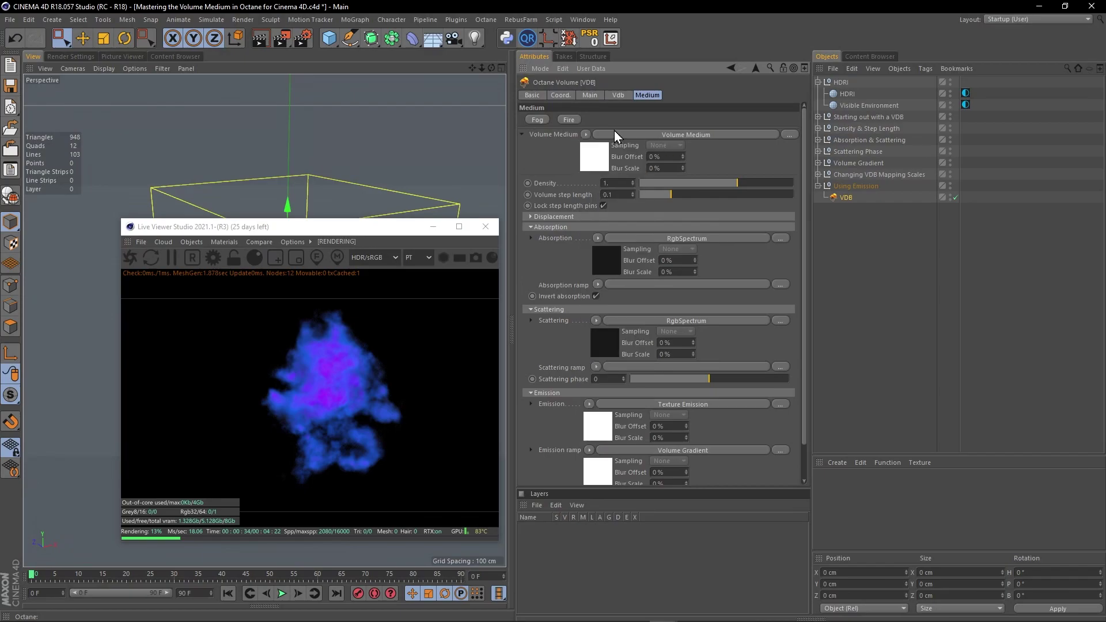
left_click(569, 119)
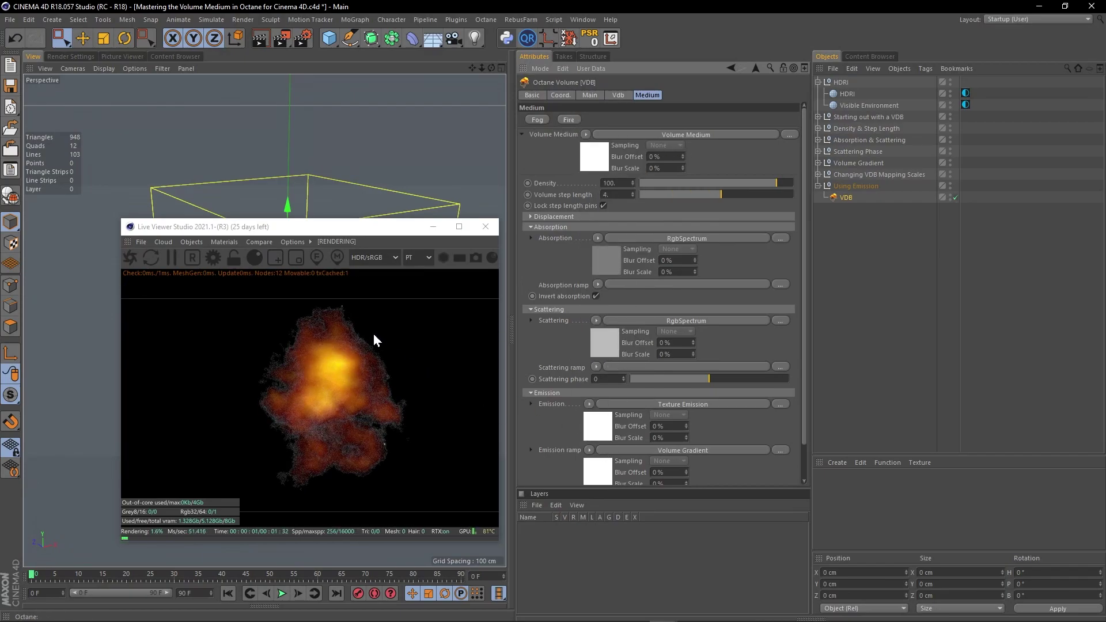
left_click_drag(359, 231, 333, 190)
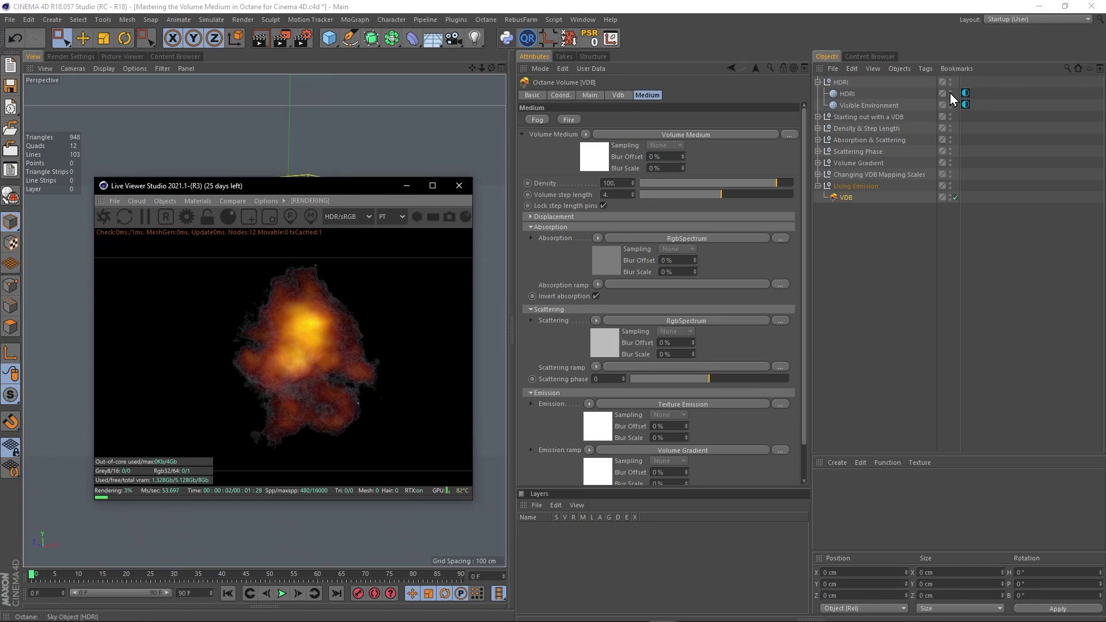
left_click(966, 93)
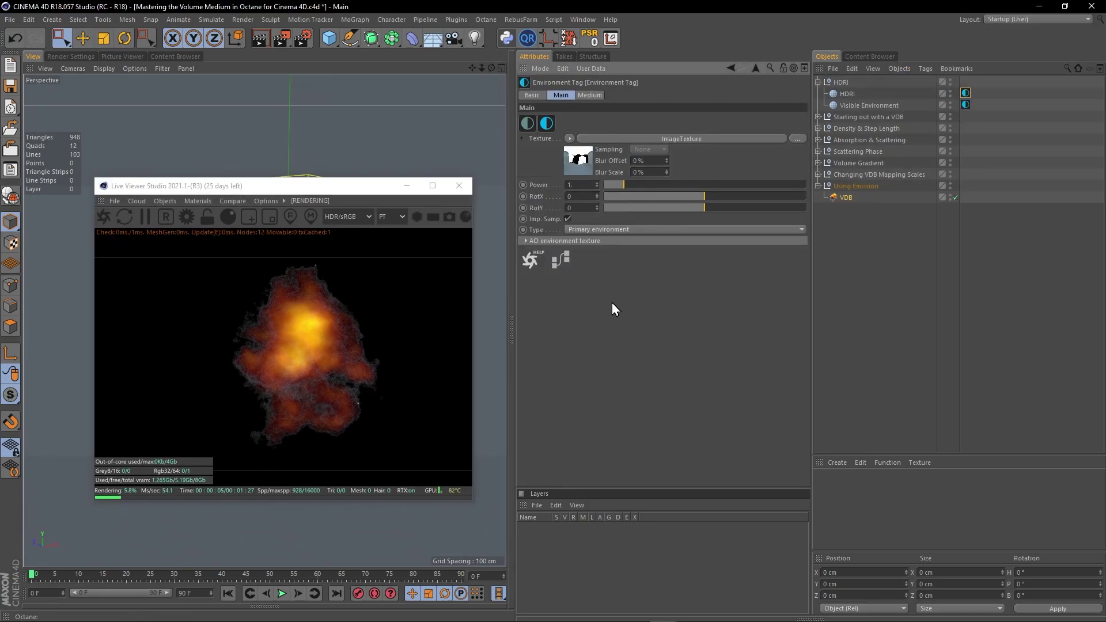
Step: Darken the RgbSpectrum colours used for scattering and absorption in the fire VDB's volume medium
left_click(846, 198)
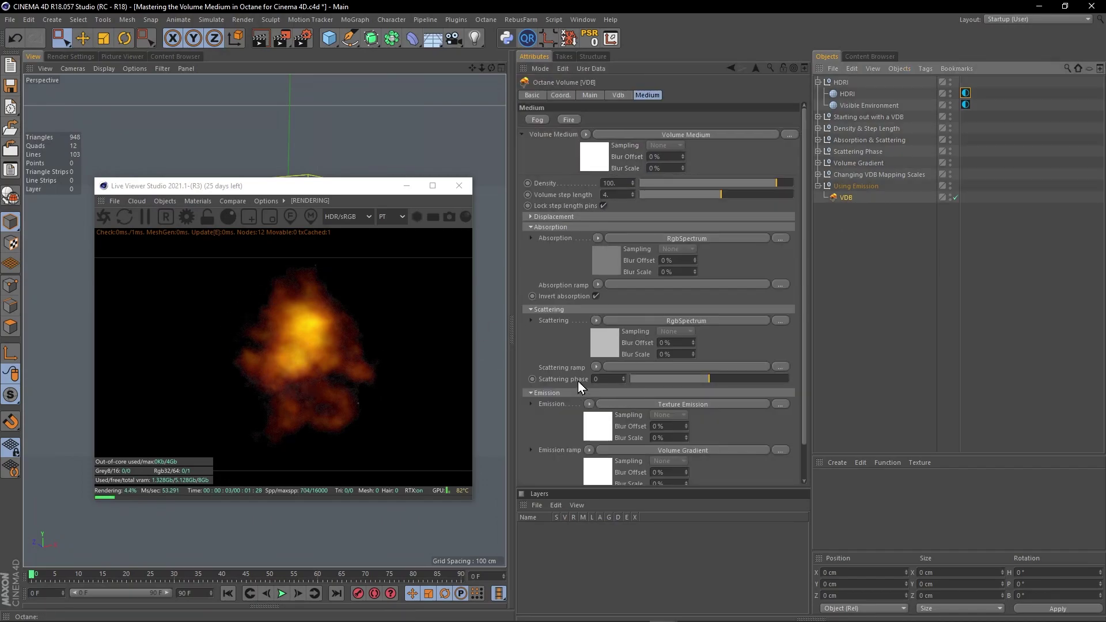
scroll(556, 374, "down", 3)
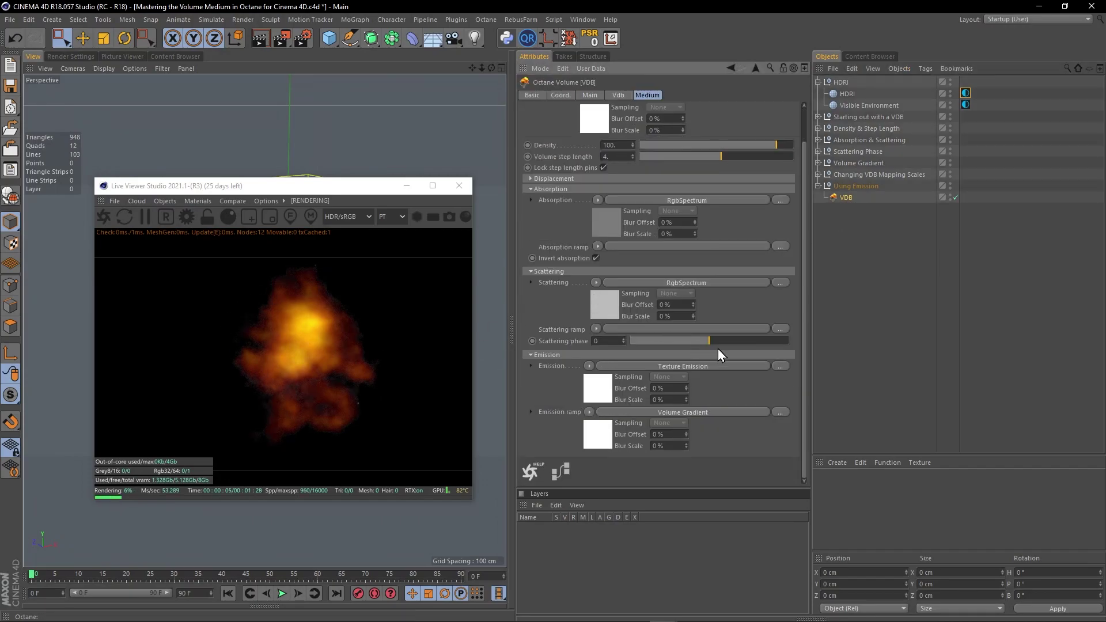
left_click(608, 305)
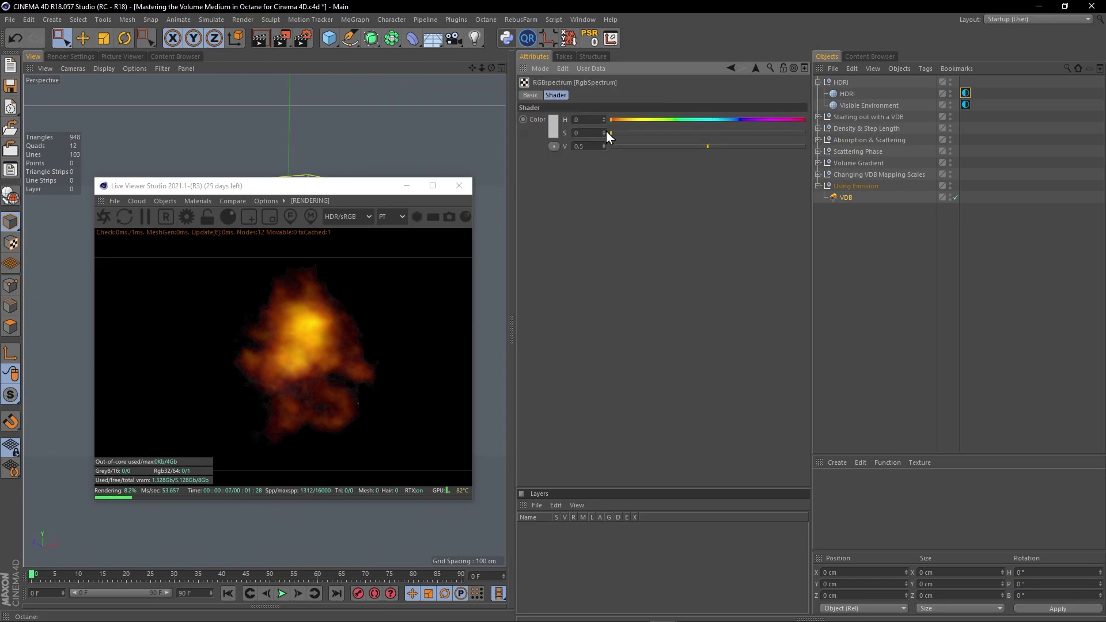
left_click(754, 68)
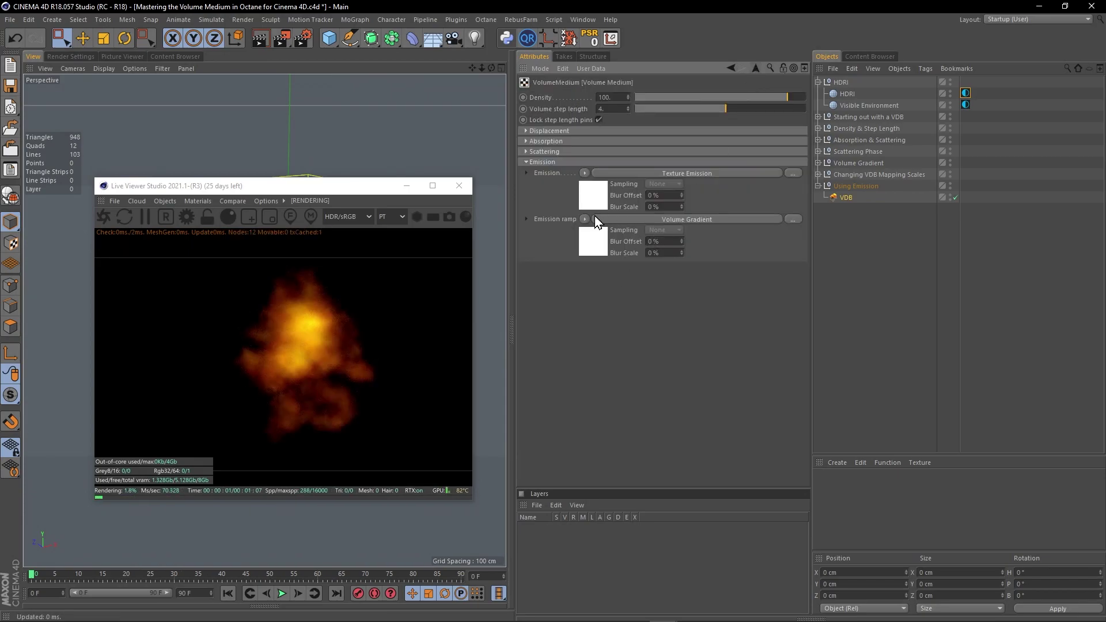
left_click(593, 141)
left_click(607, 174)
left_click(613, 147)
left_click(756, 68)
Step: Set the fire medium's volume step length to 0.1 with the cloud framed close up in the Live Viewer
left_click_drag(598, 109, 610, 105)
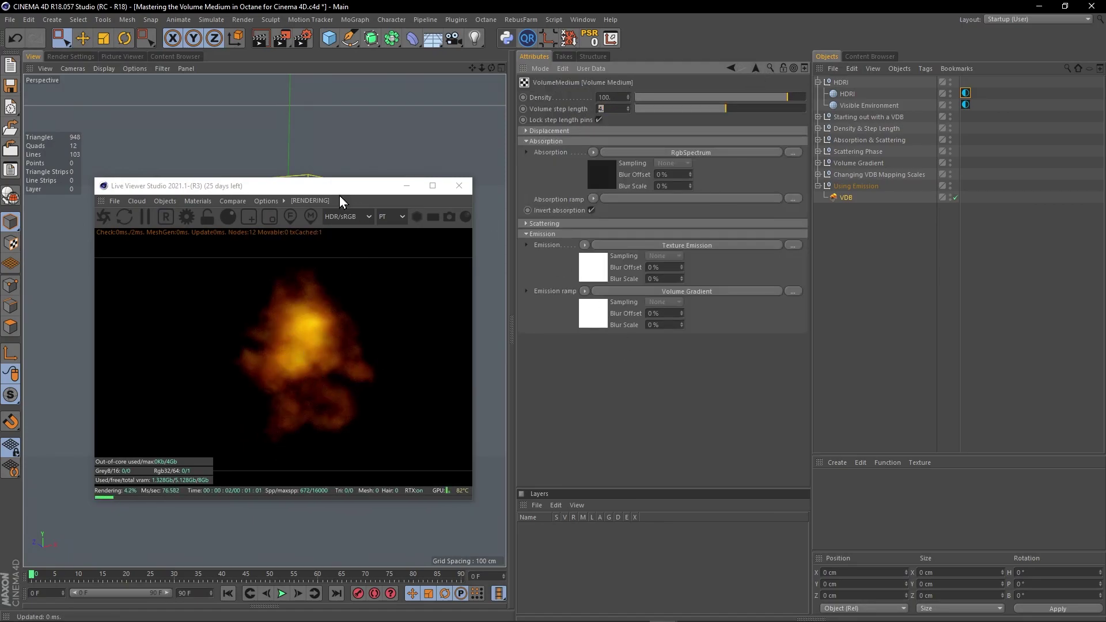
left_click_drag(340, 191, 668, 255)
scroll(336, 273, "up", 5)
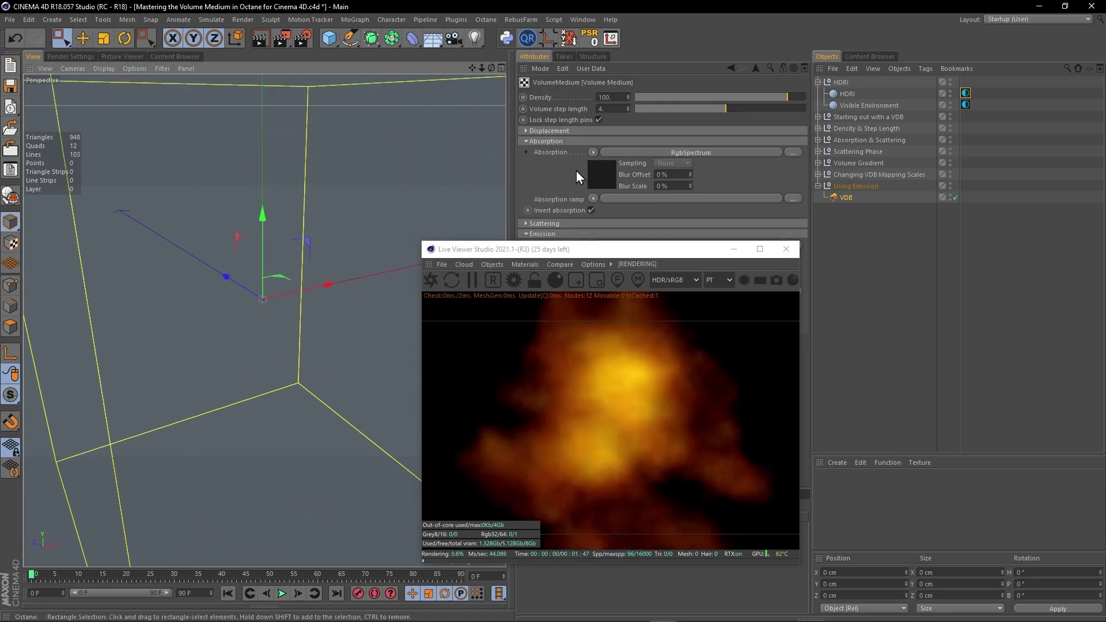
left_click(616, 109)
type("0.1")
key("Return")
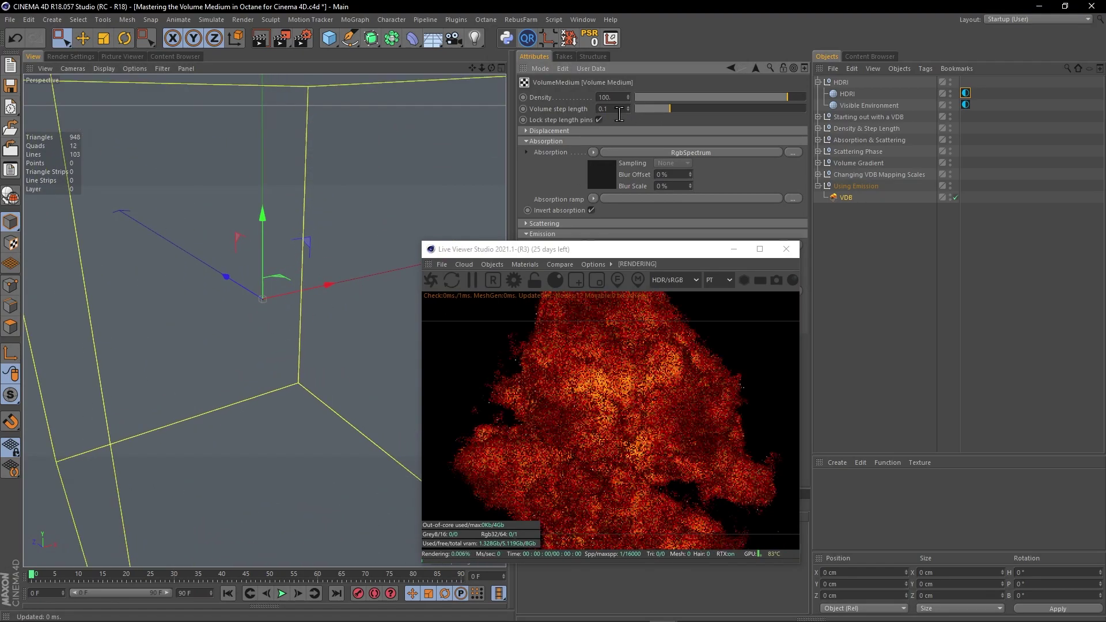
Step: Compare volume step lengths of 4, 0.1 and 0.01 on the fire cloud
double_click(616, 111)
type("4")
key("Return")
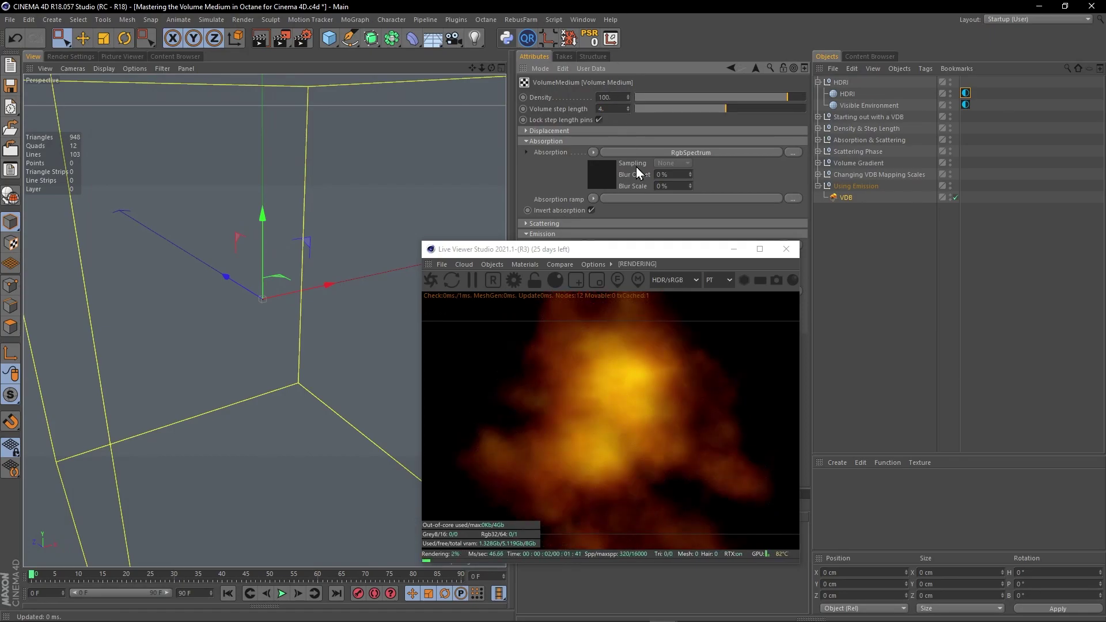
double_click(611, 108)
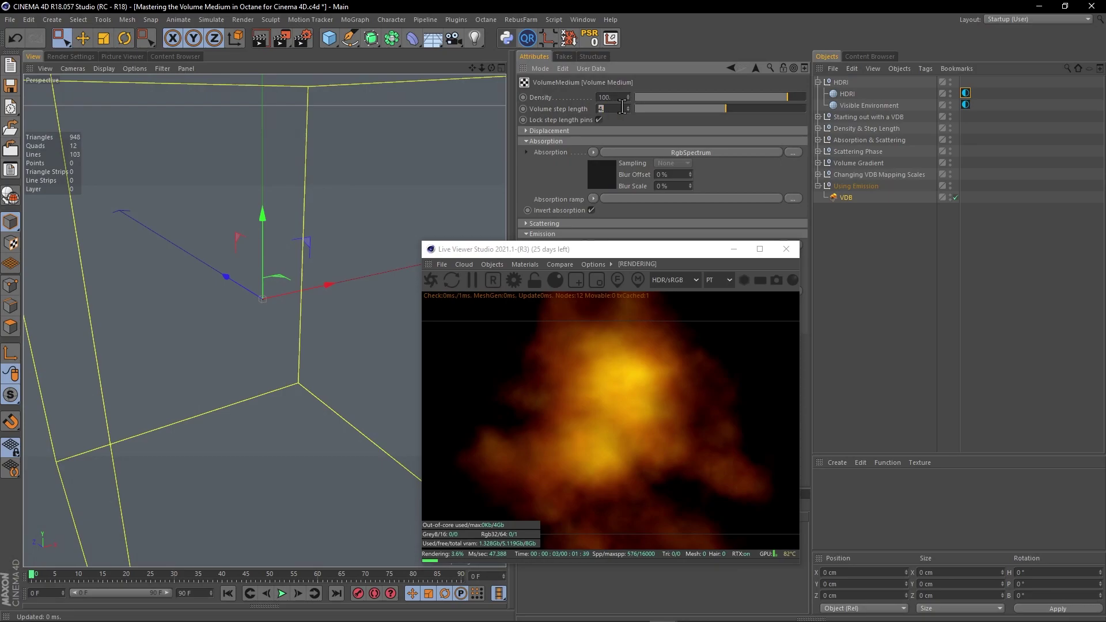
type("0.1")
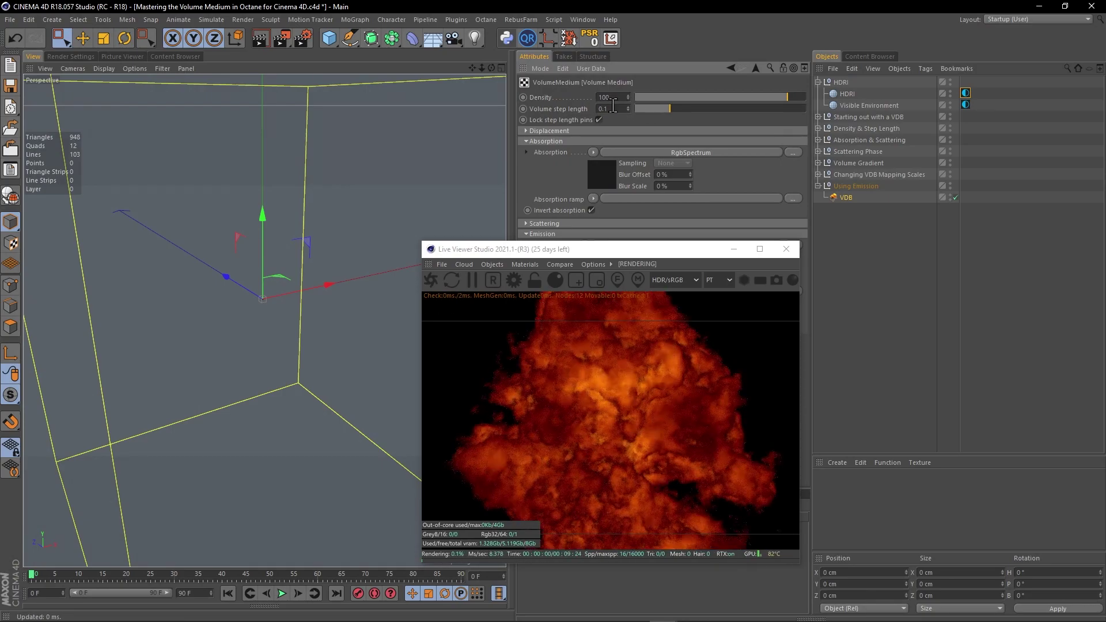
key("BackSpace")
type("01")
key("Return")
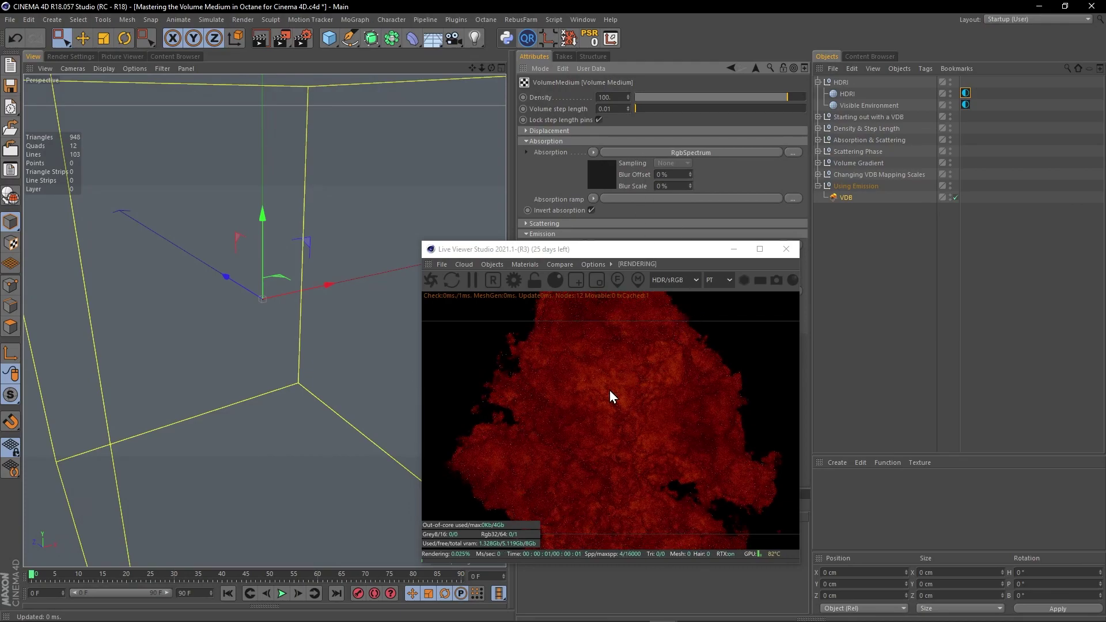
Step: Set the fire medium's density to 1
double_click(610, 96)
type("1")
key("Tab")
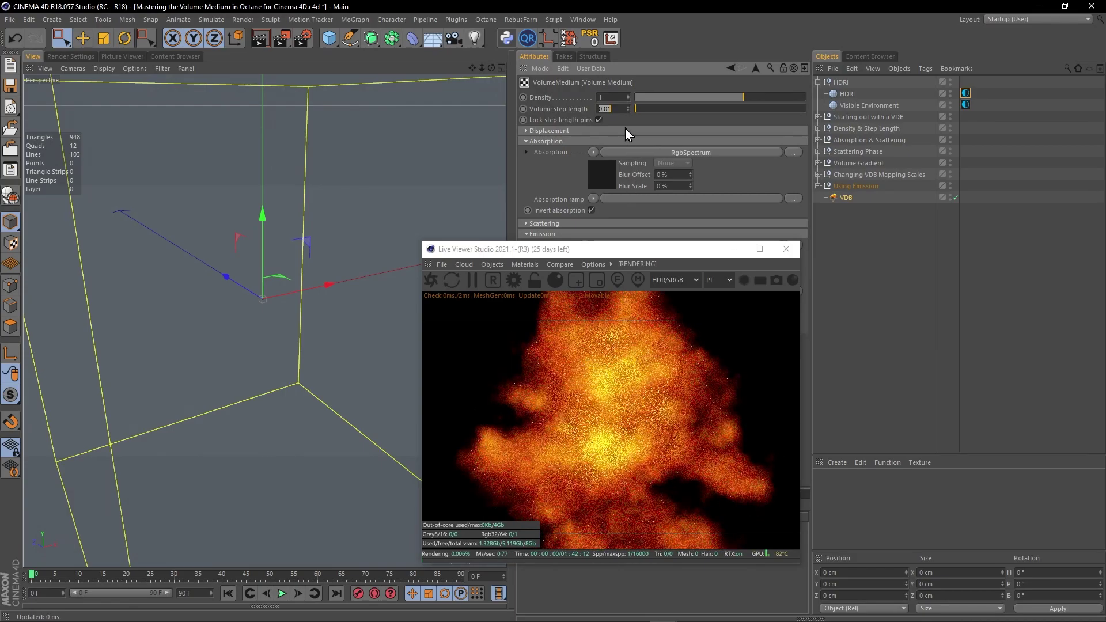
left_click_drag(662, 249, 381, 218)
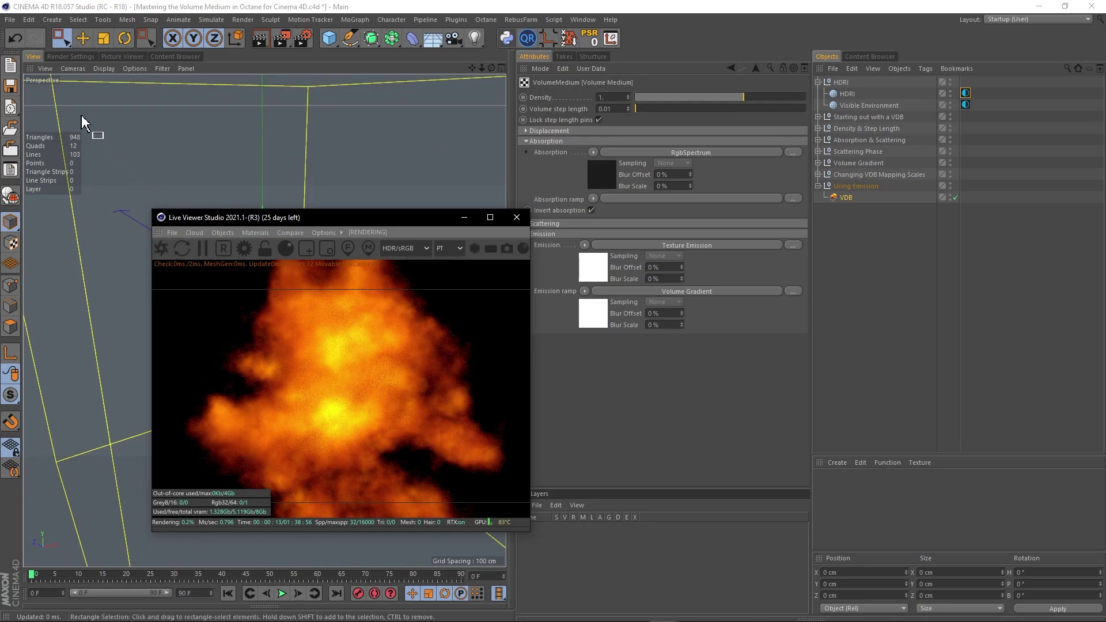
left_click(63, 40)
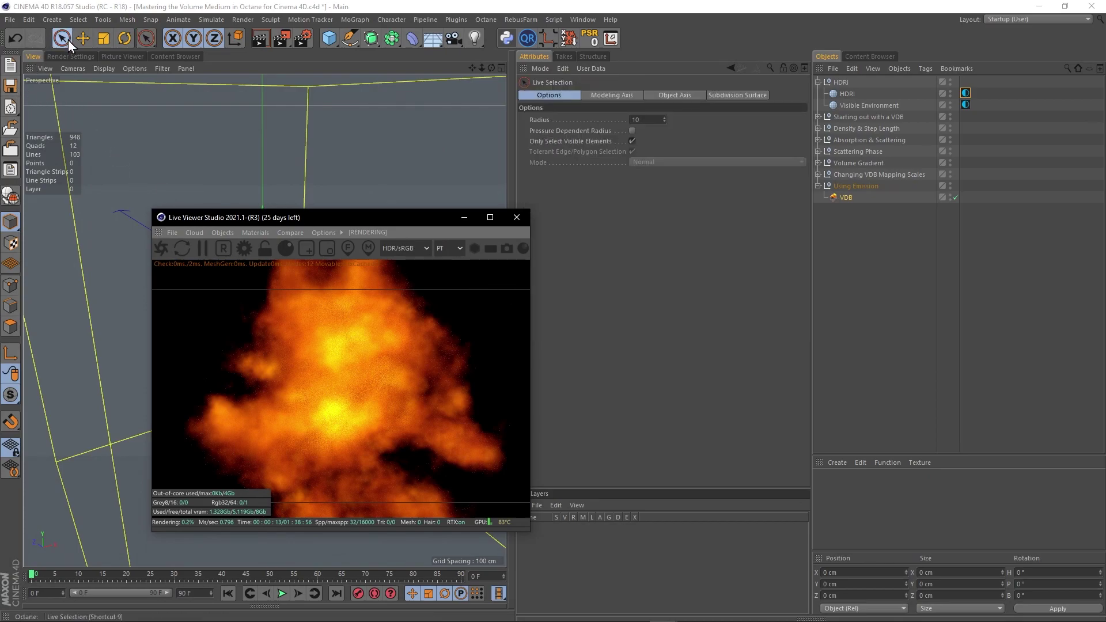
Step: Set the fire VDB medium's volume step length to 0.1 and its density to 10
left_click(847, 198)
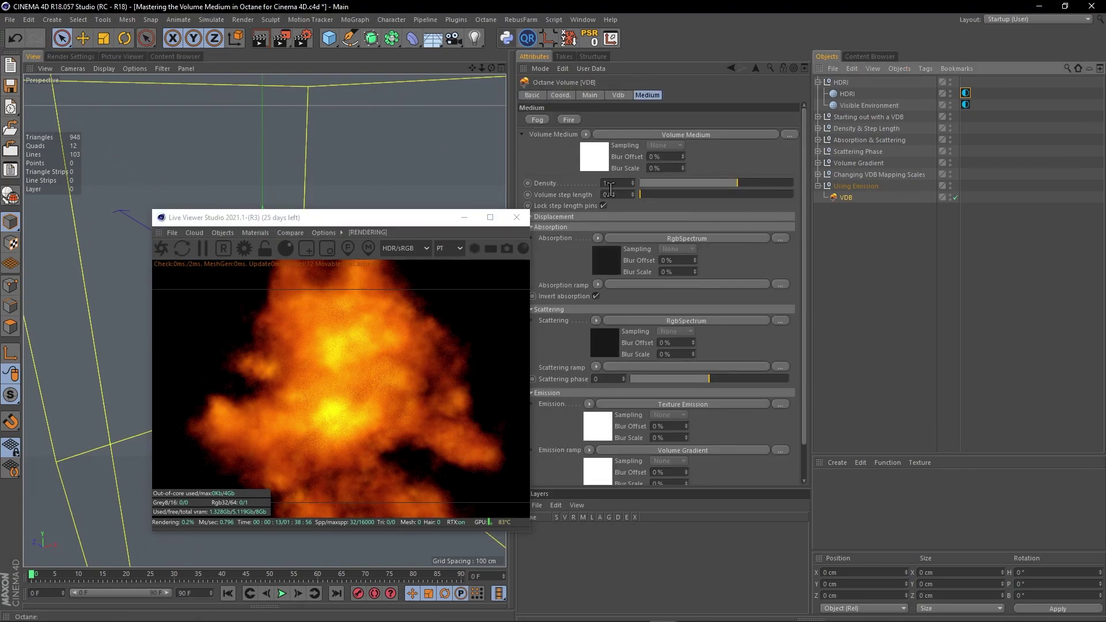
left_click(625, 195)
key("BackSpace")
key("Return")
left_click(612, 183)
type("0")
key("Return")
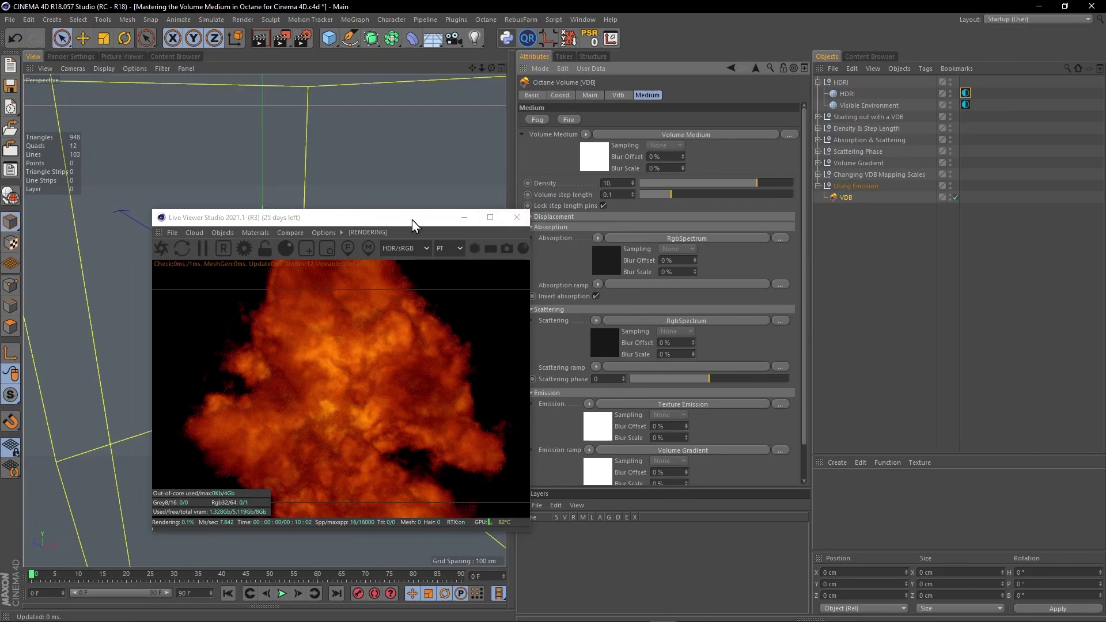
left_click_drag(412, 222, 382, 196)
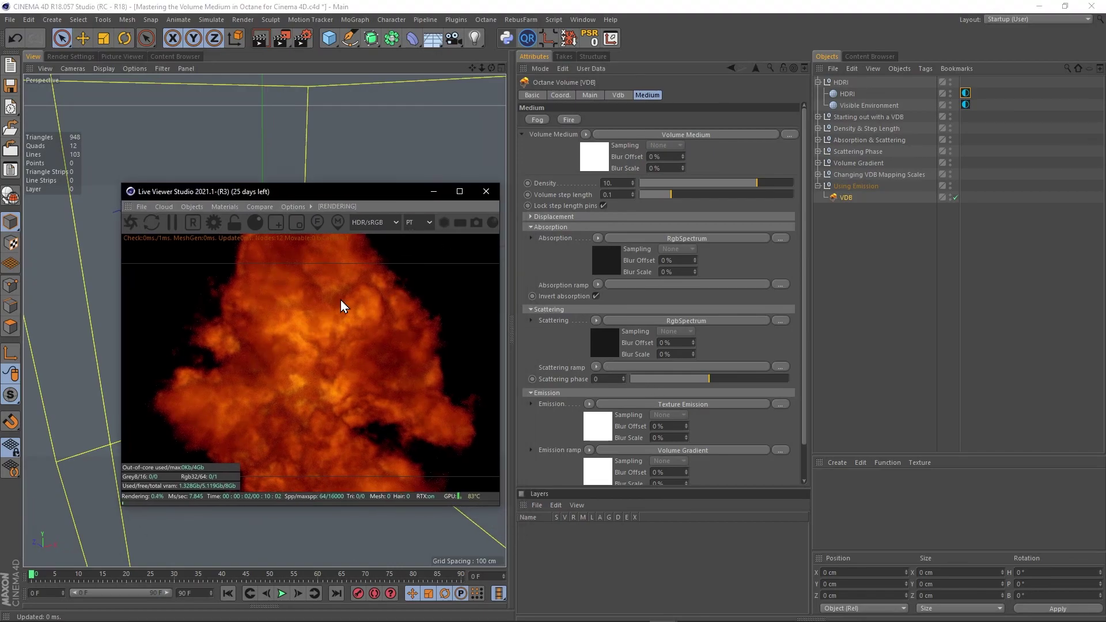
Step: Try Texture Emission power values of 10, 100 and 1000 on the fire medium
scroll(602, 352, "down", 3)
left_click(589, 388)
double_click(611, 152)
key("Return")
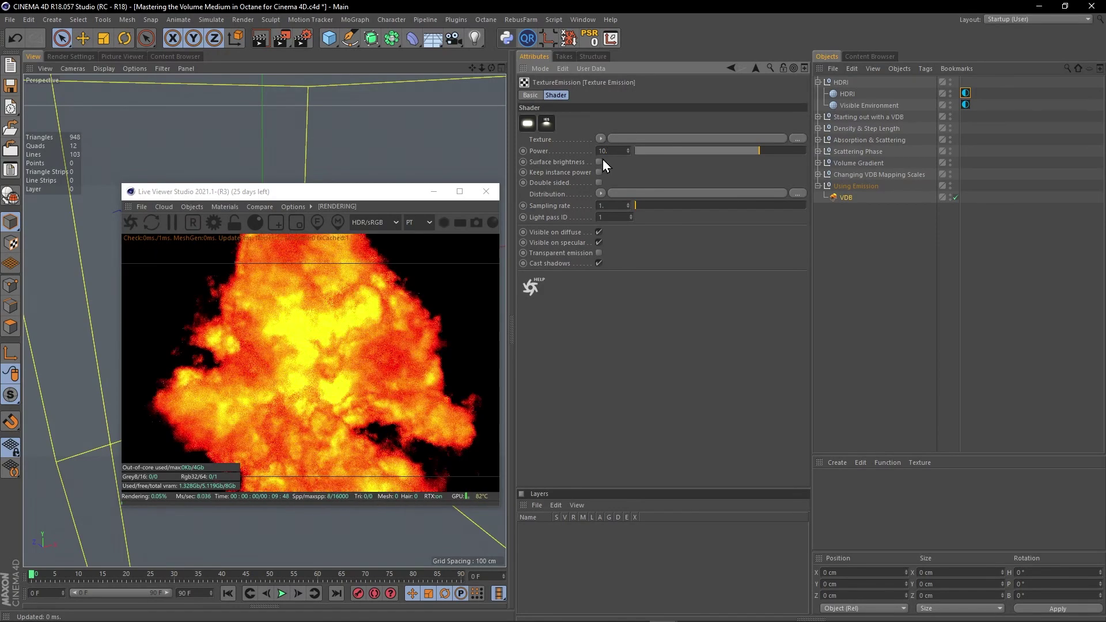
type("100")
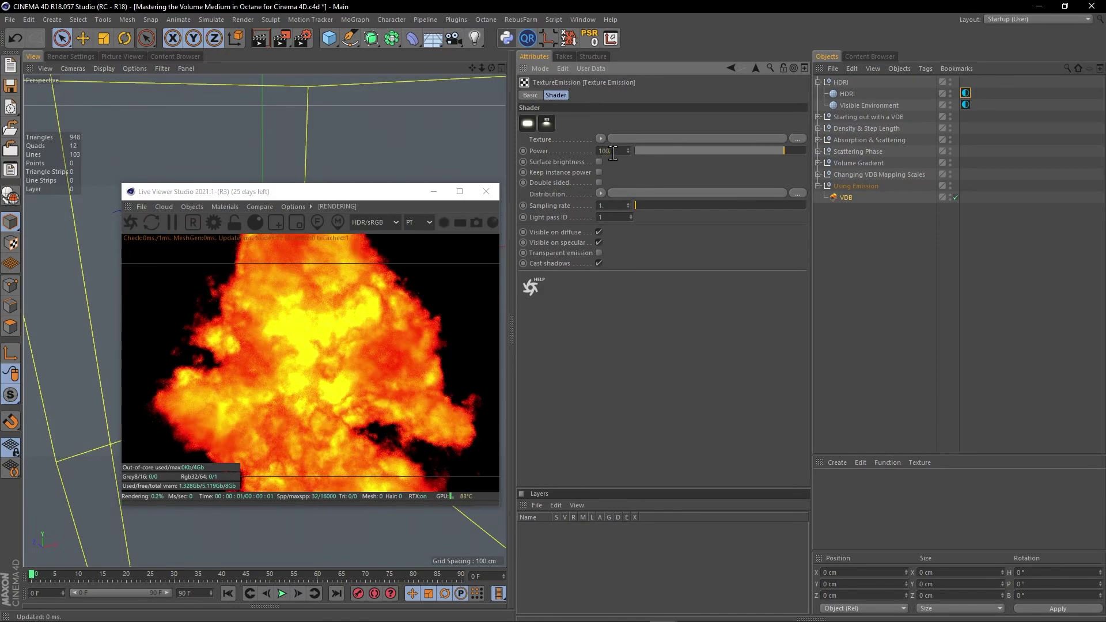
key("Return")
type("1000")
key("Return")
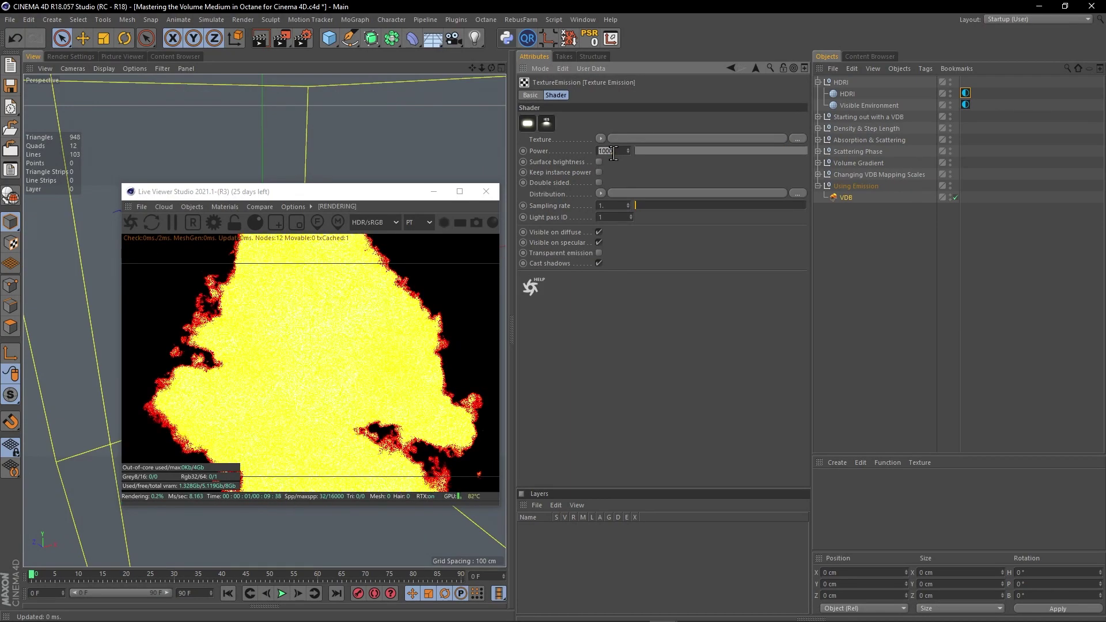
Step: Set the Texture Emission's power to 1 and return to the volume medium
type("1")
key("Return")
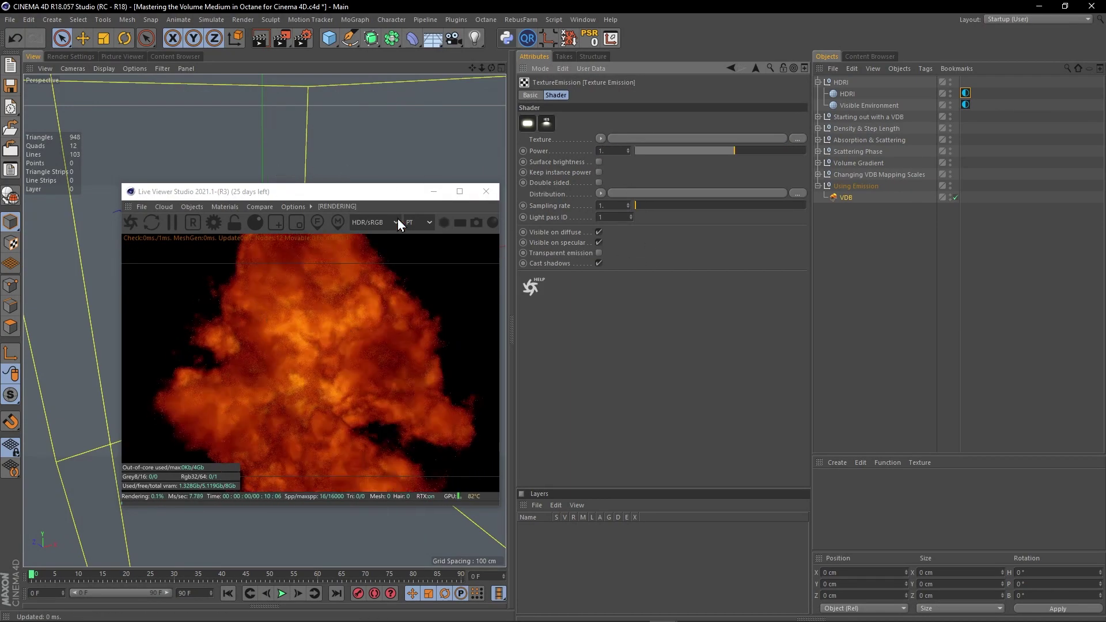
left_click(758, 70)
Step: Try a higher max value on the emission ramp's Volume Gradient, and settle it at about 30.67
left_click(597, 305)
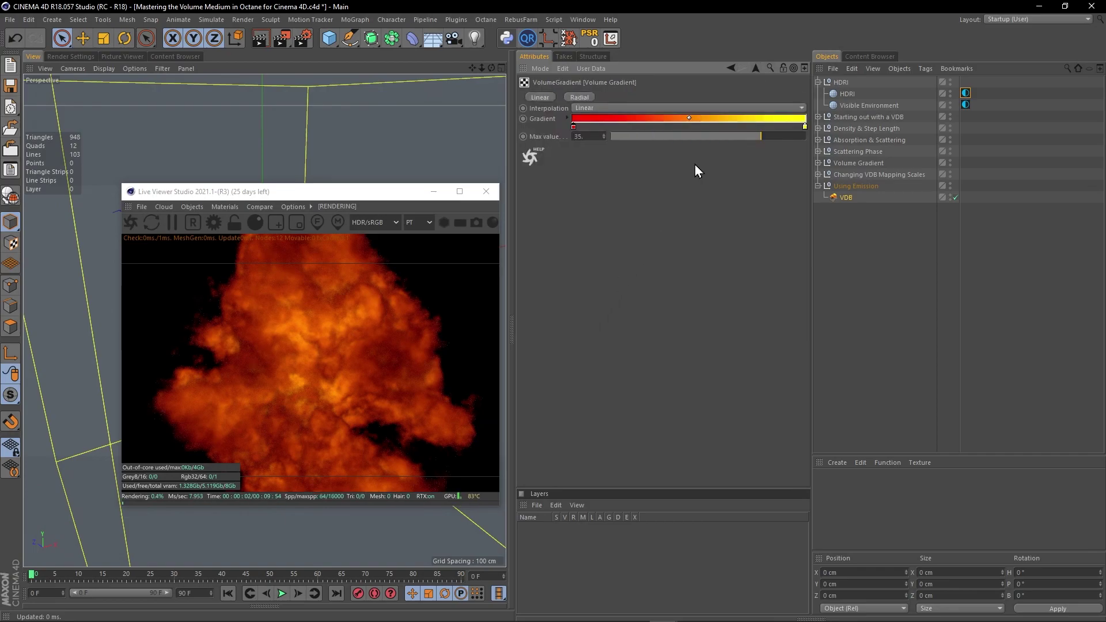
mouse_move(770, 136)
left_mouse_down()
mouse_move(717, 139)
mouse_move(794, 136)
mouse_move(738, 137)
mouse_move(775, 137)
left_mouse_up()
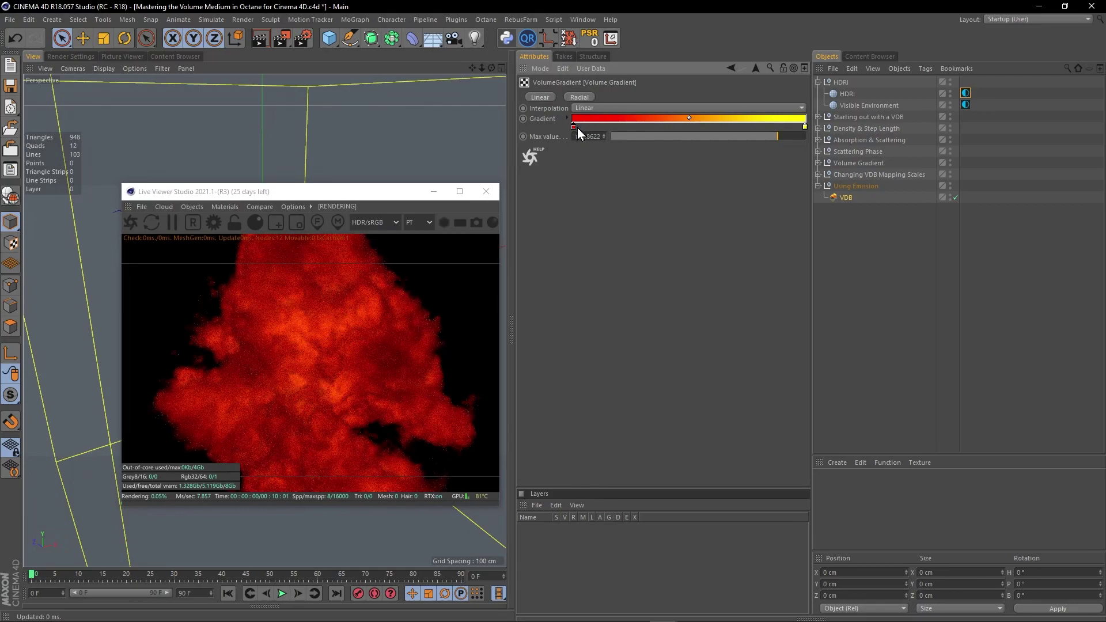
left_click_drag(785, 137, 755, 136)
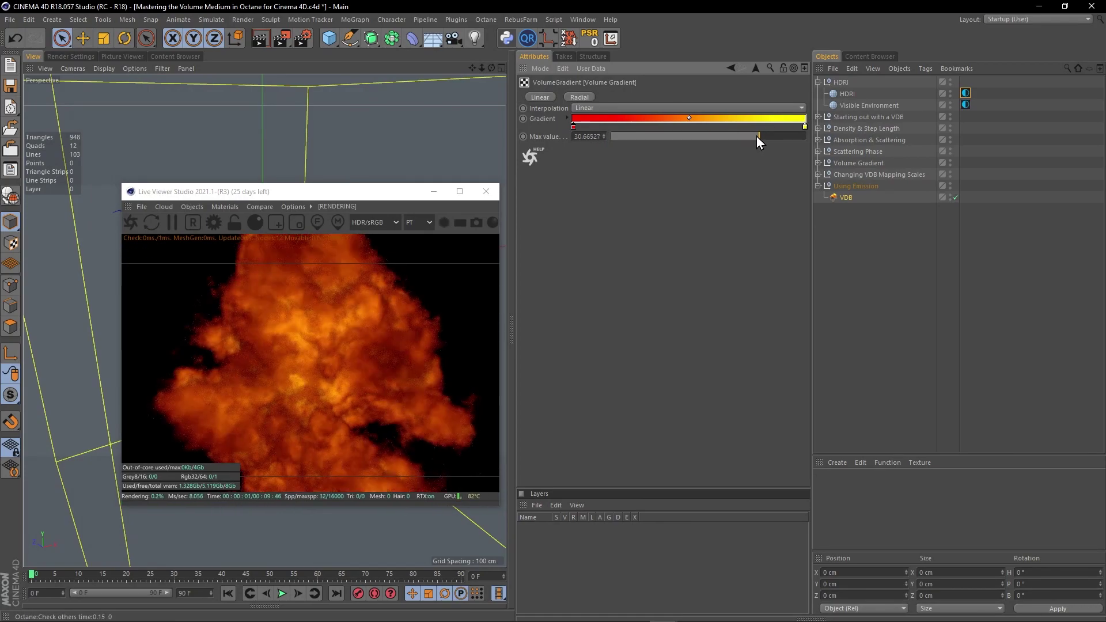
left_click(754, 69)
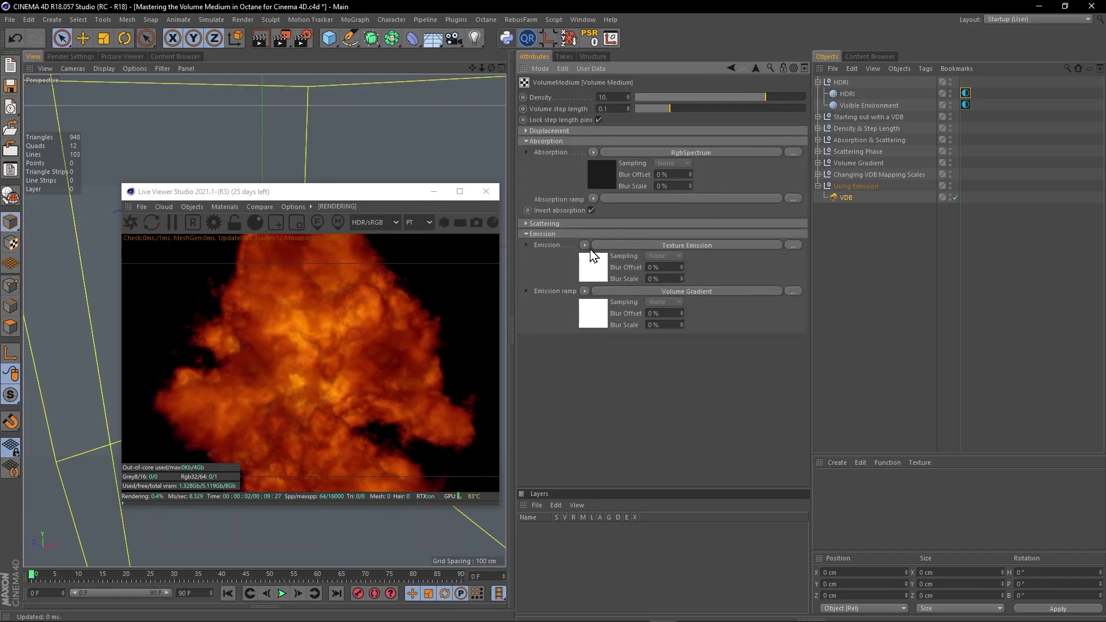
left_click(596, 326)
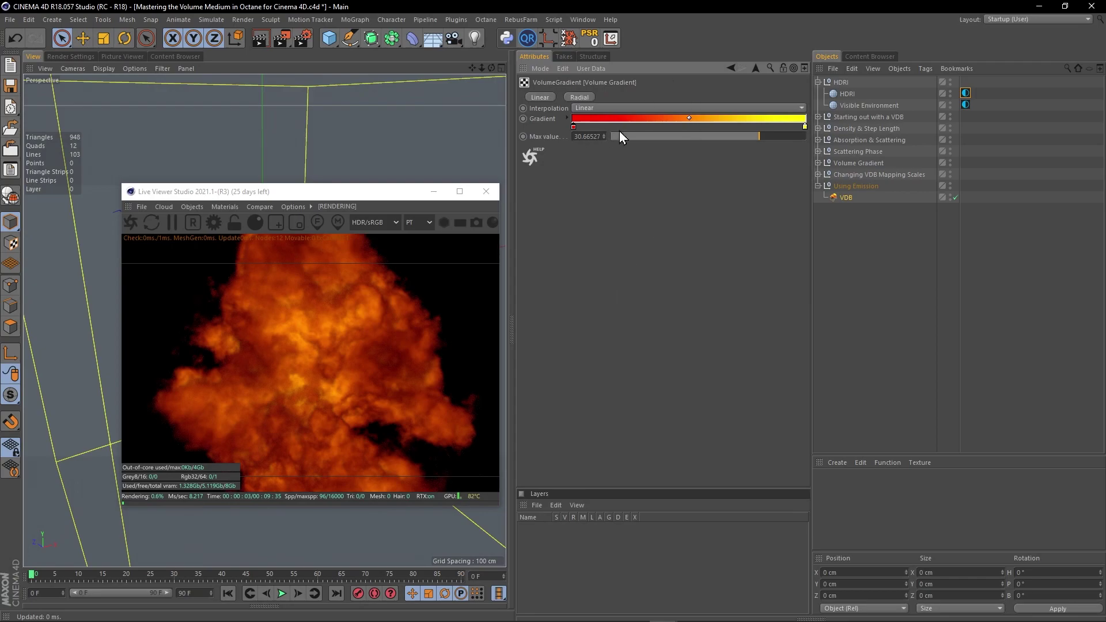
left_click(755, 68)
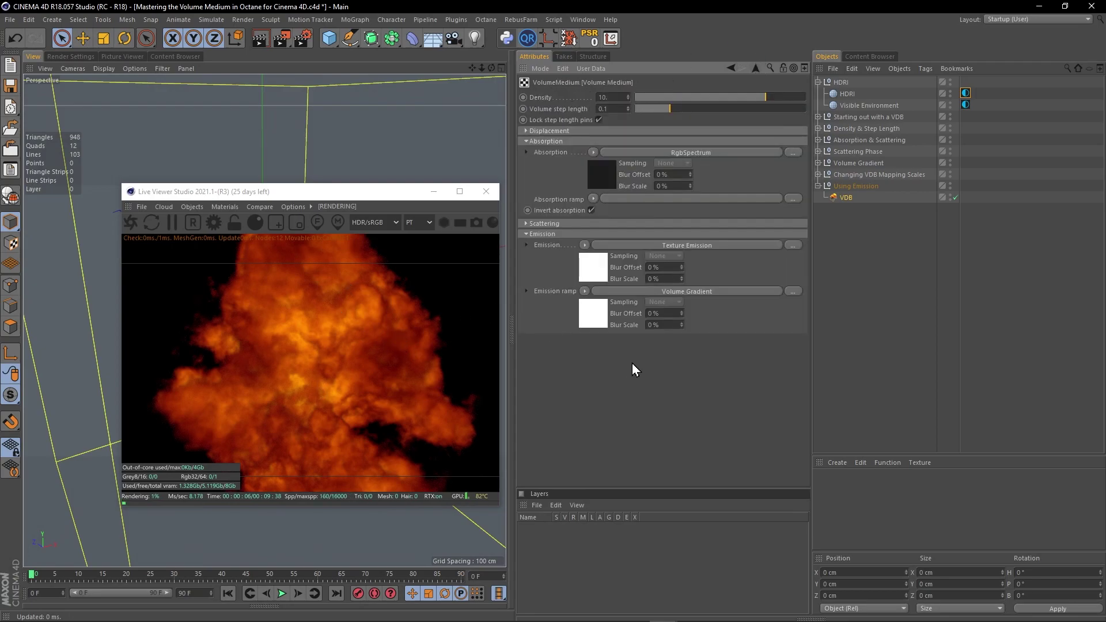
Step: Reframe the view to show the whole fire cloud in the Live Viewer
left_click_drag(358, 196, 295, 154)
right_click_drag(330, 299, 308, 318, "alt")
middle_click_drag(327, 305, 289, 295, "alt")
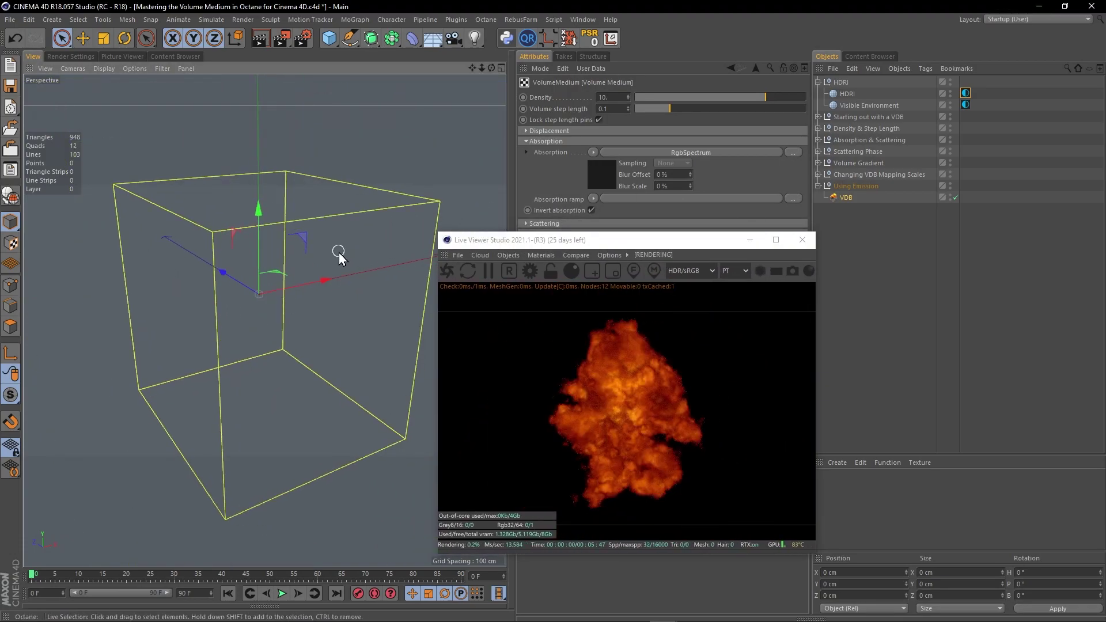
Step: Review the fire medium's volume settings and its emission ramp gradient beside the Live Viewer render
left_click_drag(568, 241, 224, 239)
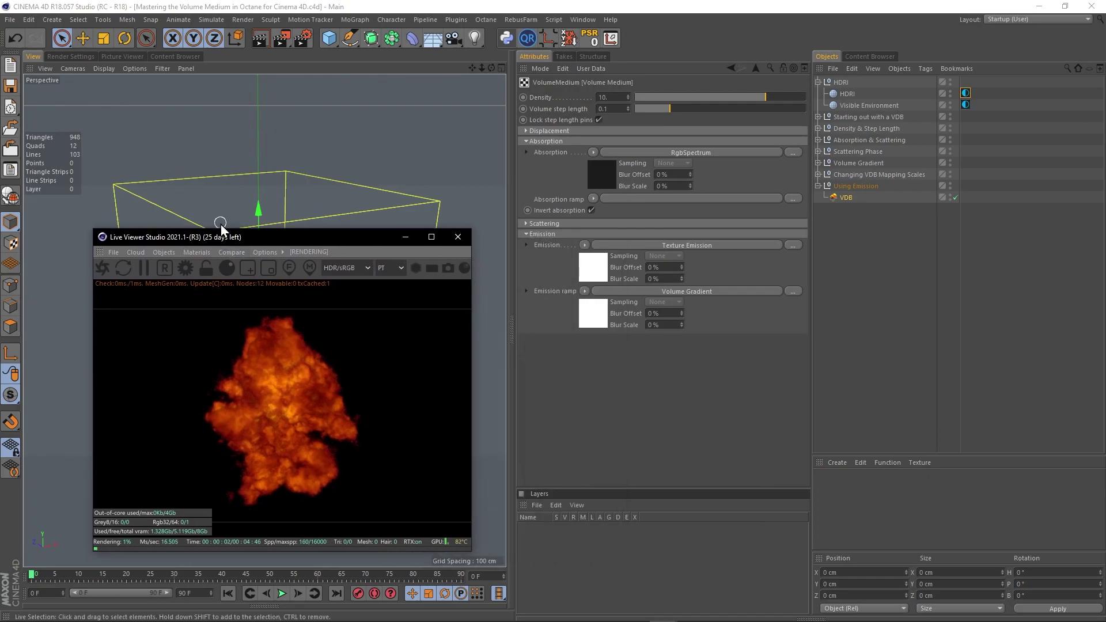
left_click(929, 267)
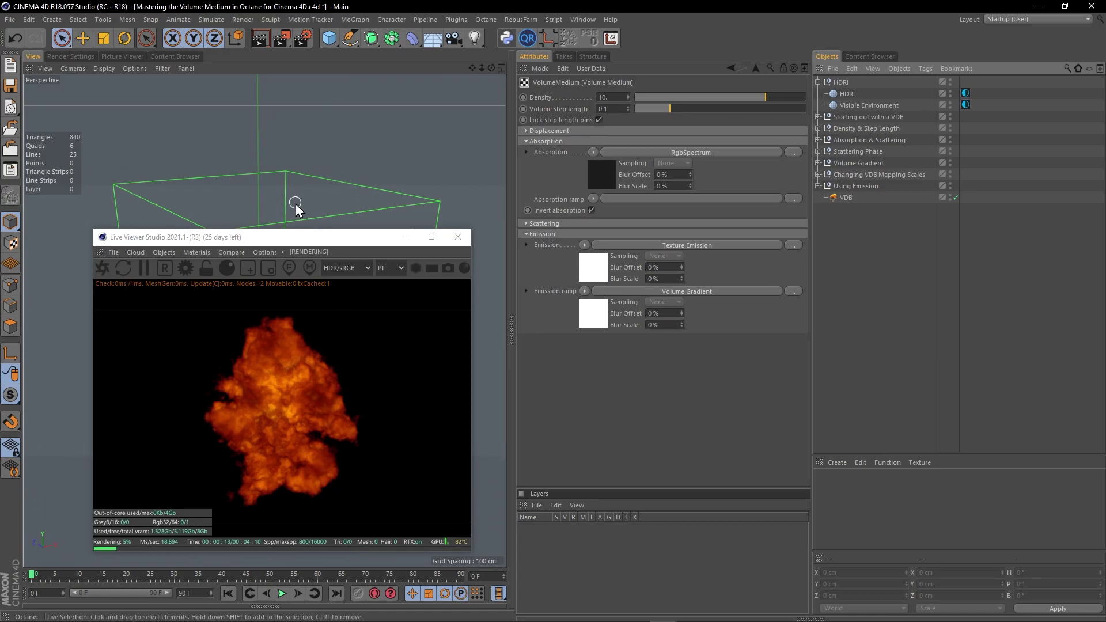
right_click_drag(294, 202, 286, 209, "alt")
middle_click_drag(286, 209, 279, 196, "alt")
left_click_drag(298, 237, 287, 221)
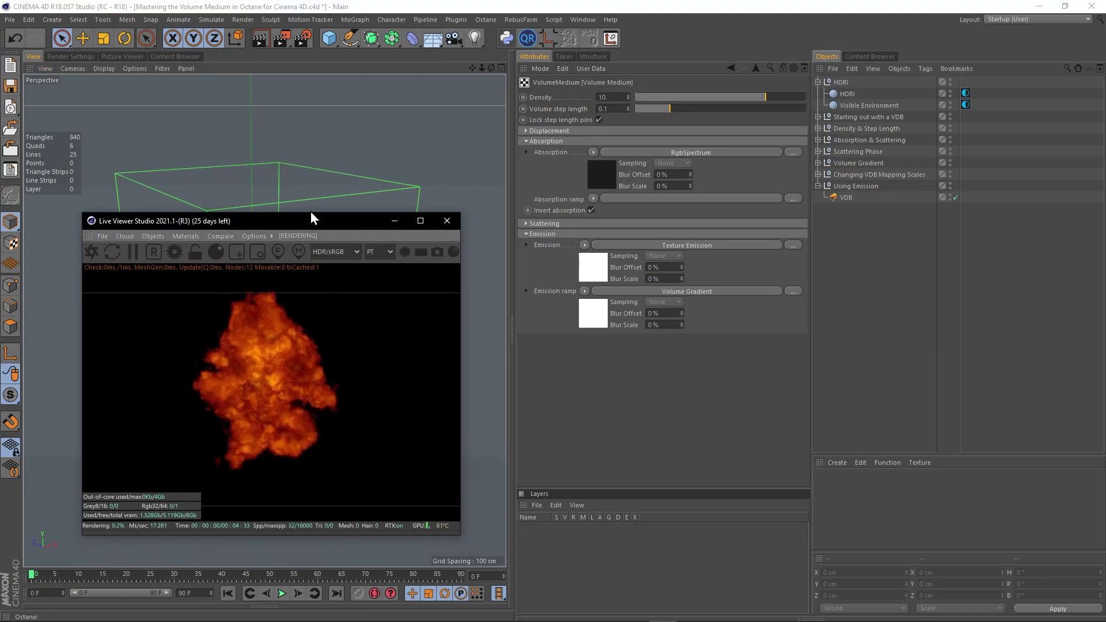
left_click(605, 321)
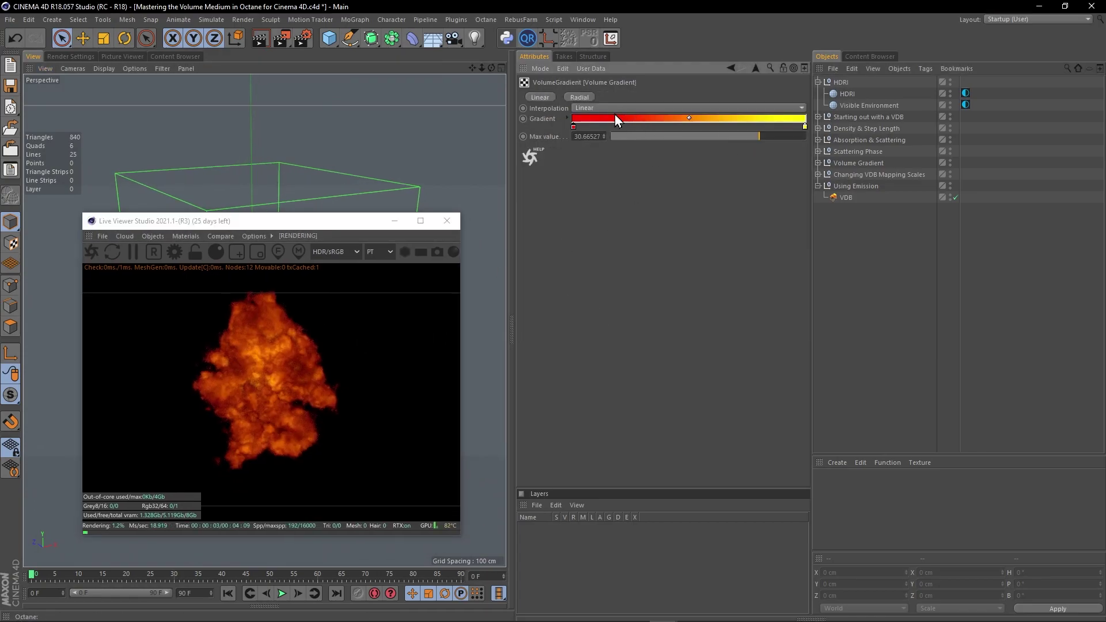
left_click(755, 69)
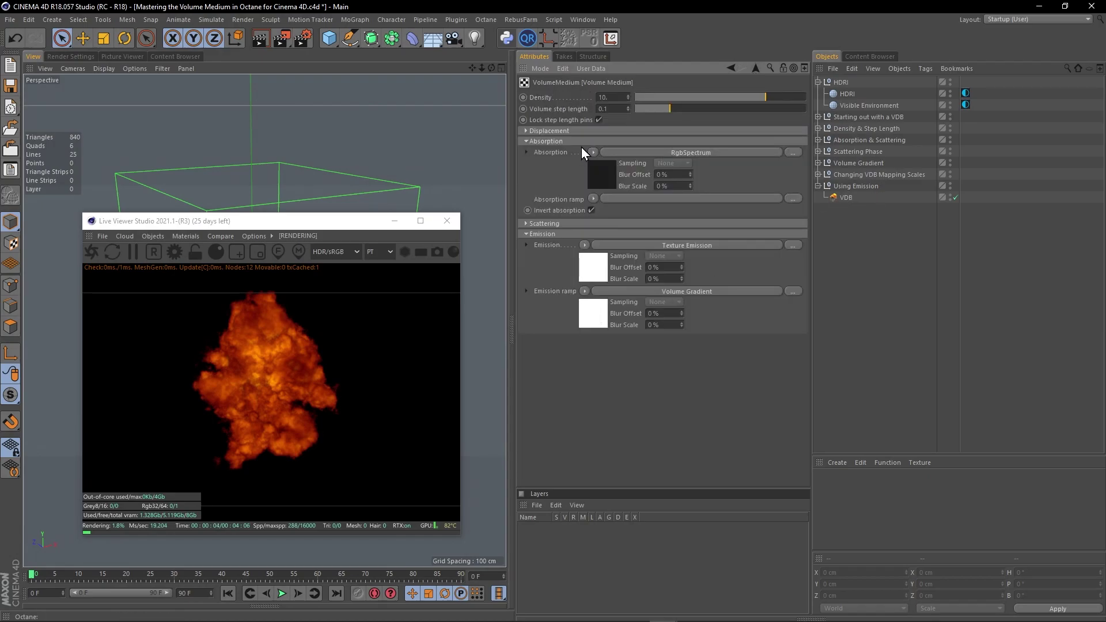
left_click(755, 69)
left_click(586, 135)
left_click(603, 195)
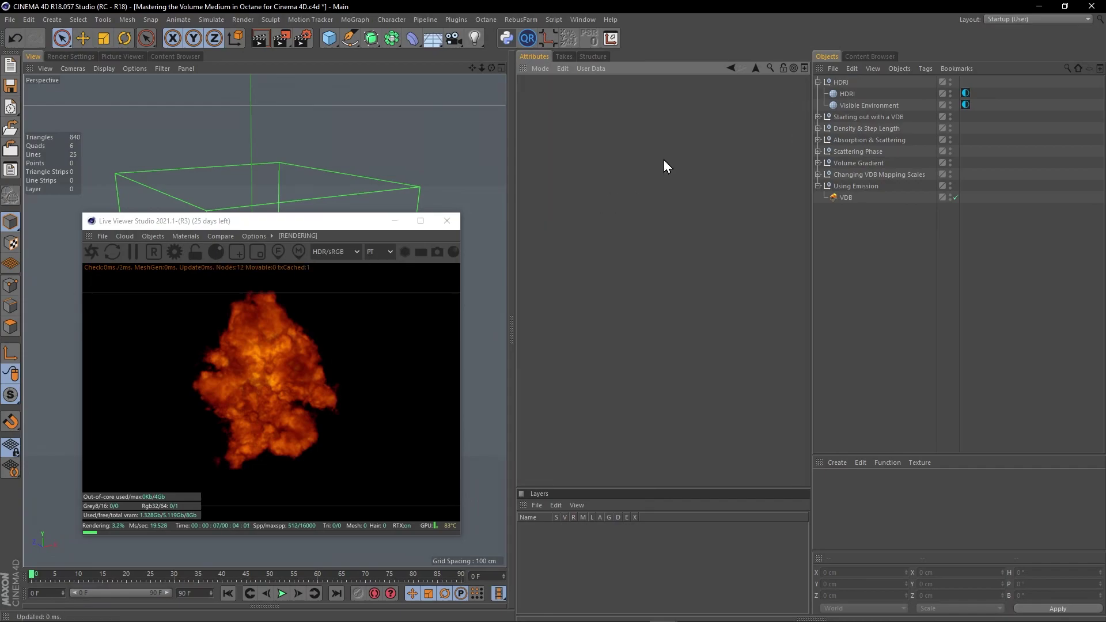
Step: Select the VDB under Using Emission and raise its emission ramp gradient's max value to about 82.03
left_click(845, 197)
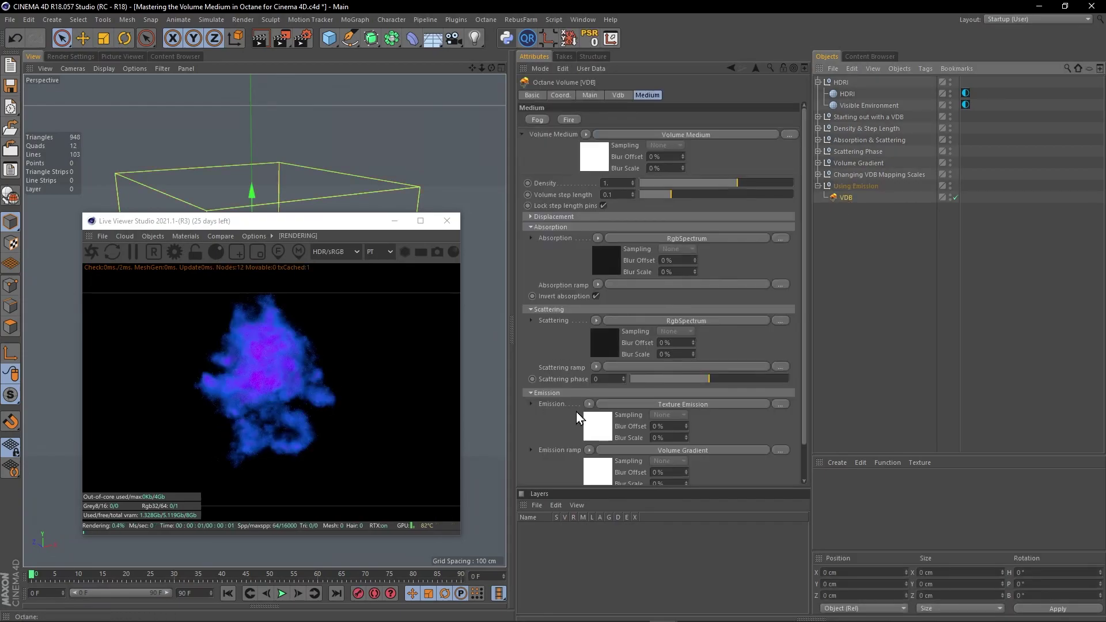
left_click(594, 472)
left_click_drag(741, 138, 772, 141)
right_click_drag(271, 163, 314, 169, "alt")
left_click_drag(281, 200, 306, 113, "alt")
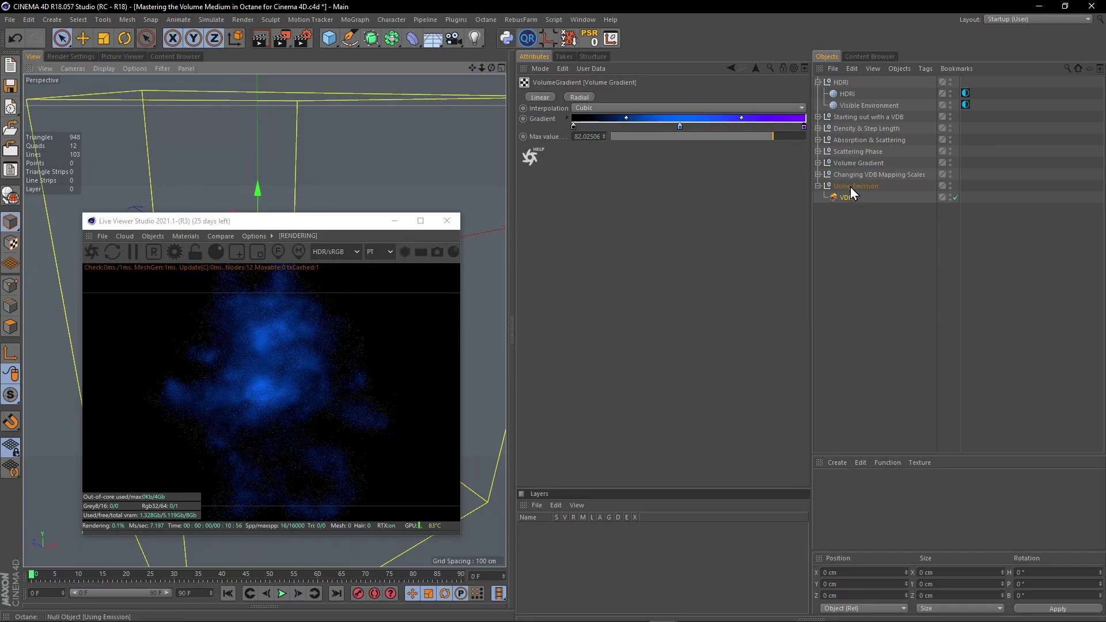
Step: Expand the volume medium's scattering settings and reframe the view to show the whole blue cloud
left_click(754, 67)
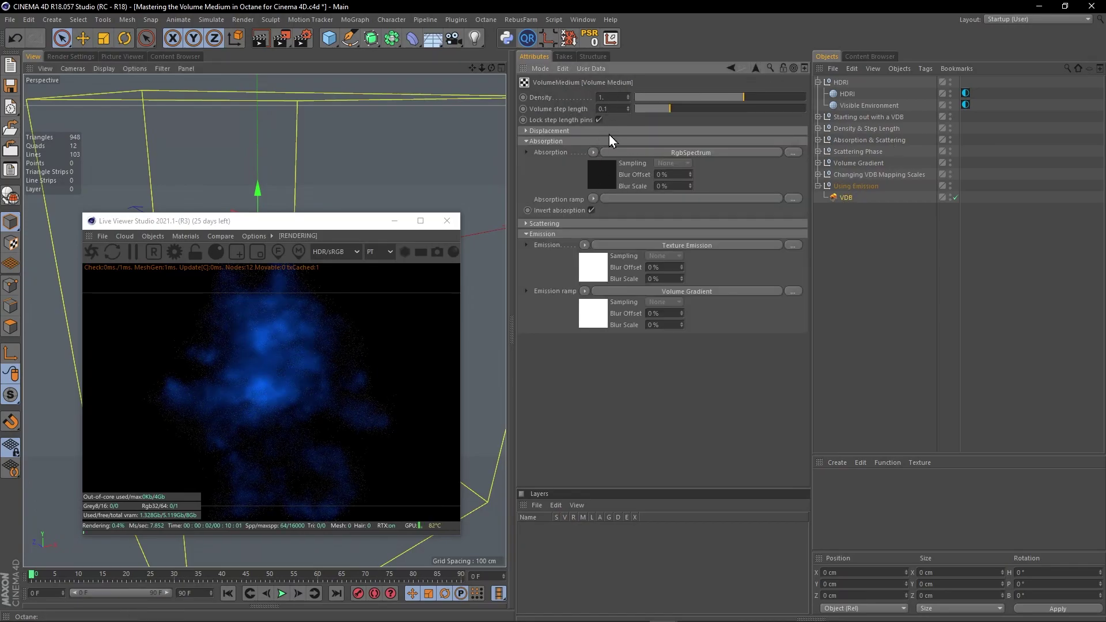
left_click(595, 224)
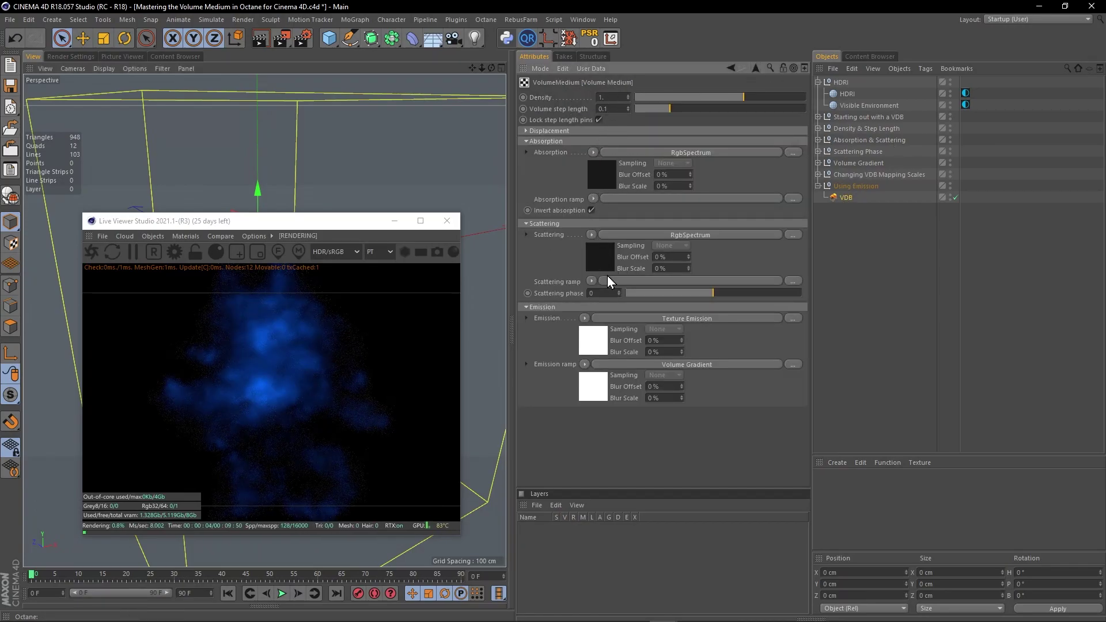
left_click_drag(345, 225, 719, 242)
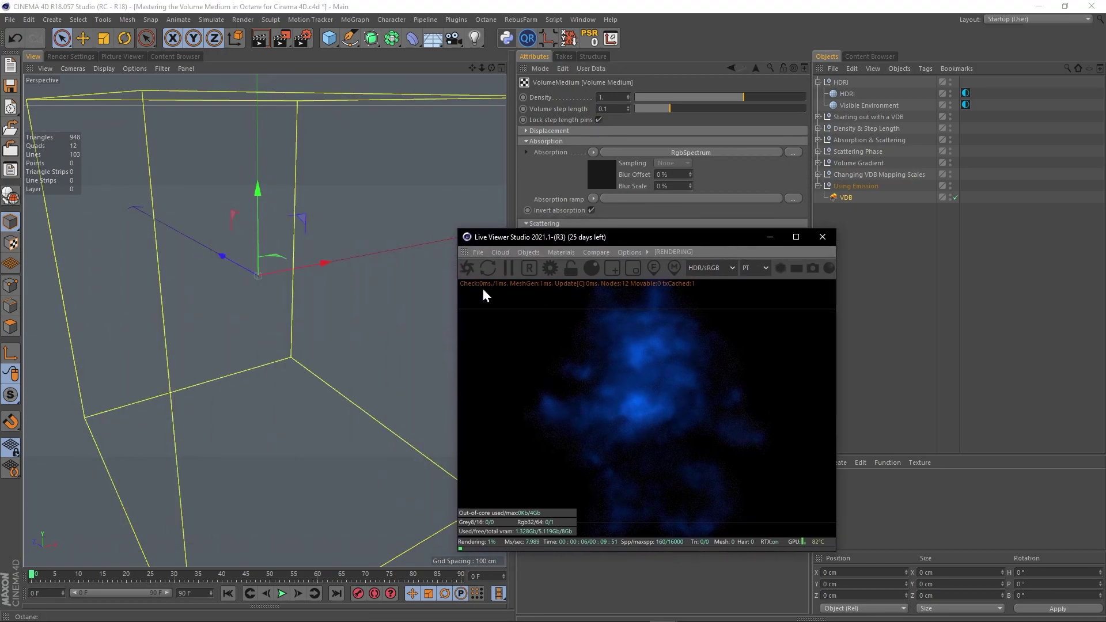
left_click_drag(341, 304, 290, 279, "alt")
right_click_drag(290, 278, 266, 230, "alt")
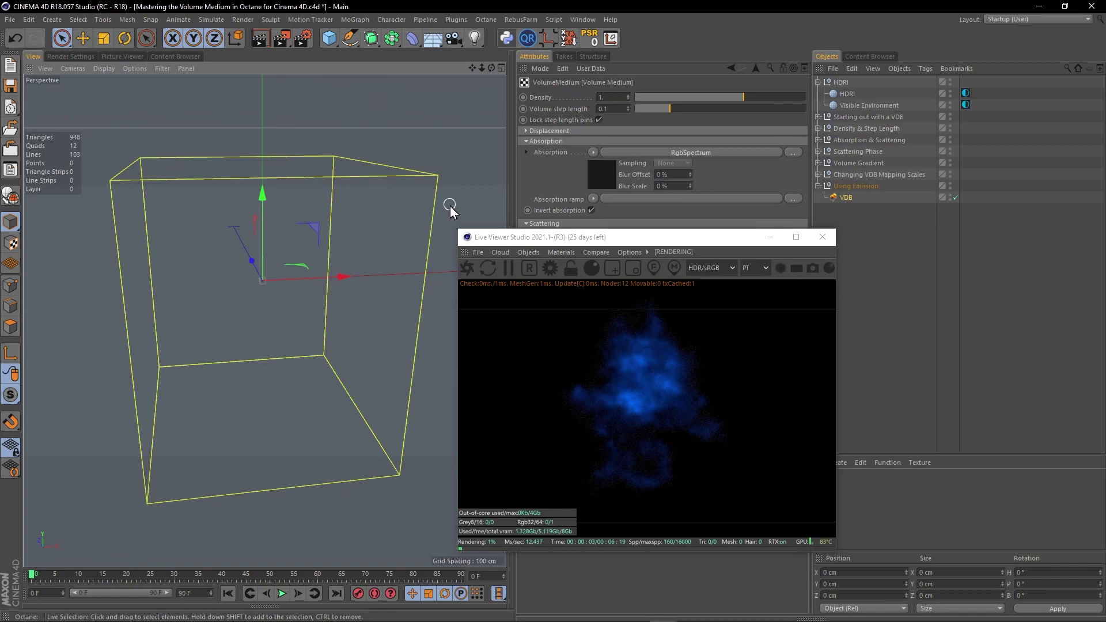
left_click_drag(624, 234, 275, 176)
Step: Add a green knot to the middle of the emission ramp's gradient, with blue knots spaced out on either side of it
left_click(596, 397)
left_click(696, 125)
left_click(686, 127)
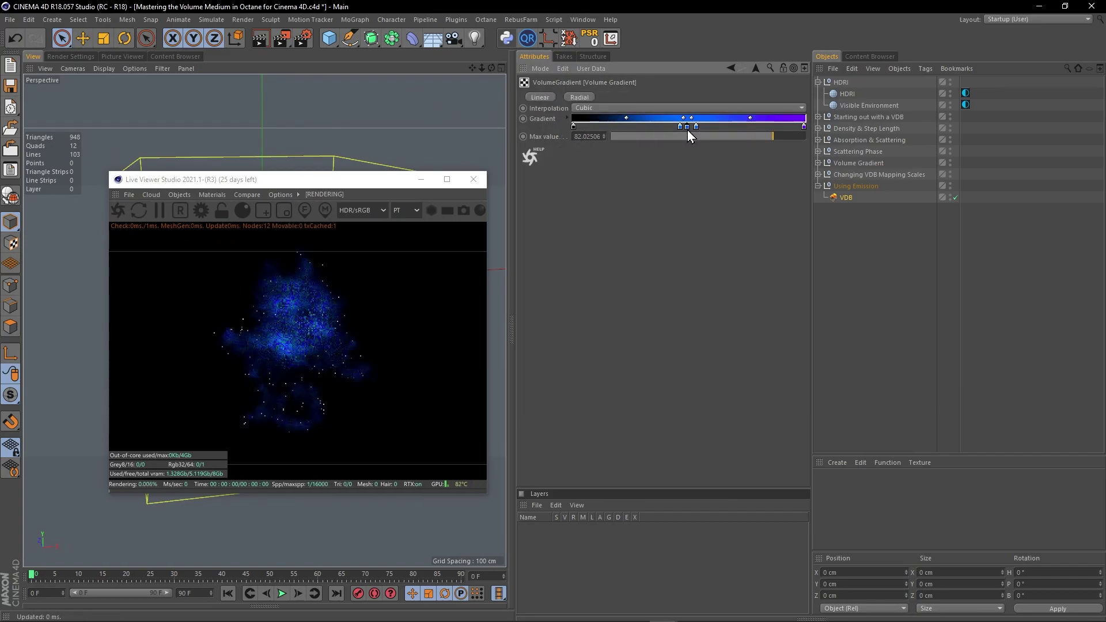
double_click(687, 127)
left_click(690, 127)
left_click(671, 172)
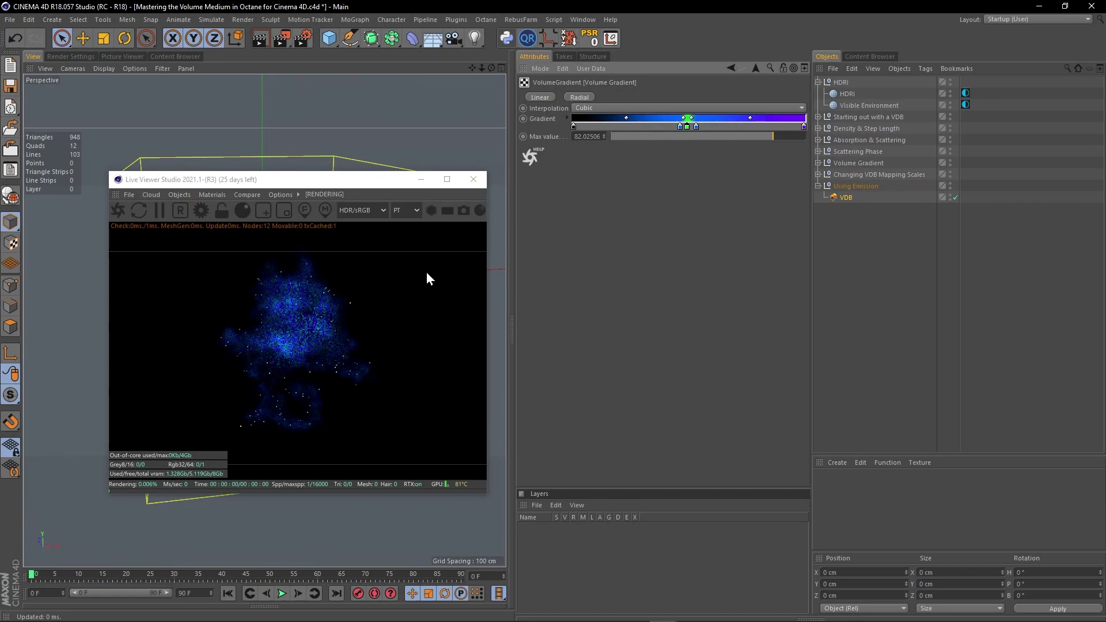
left_click_drag(696, 127, 671, 128)
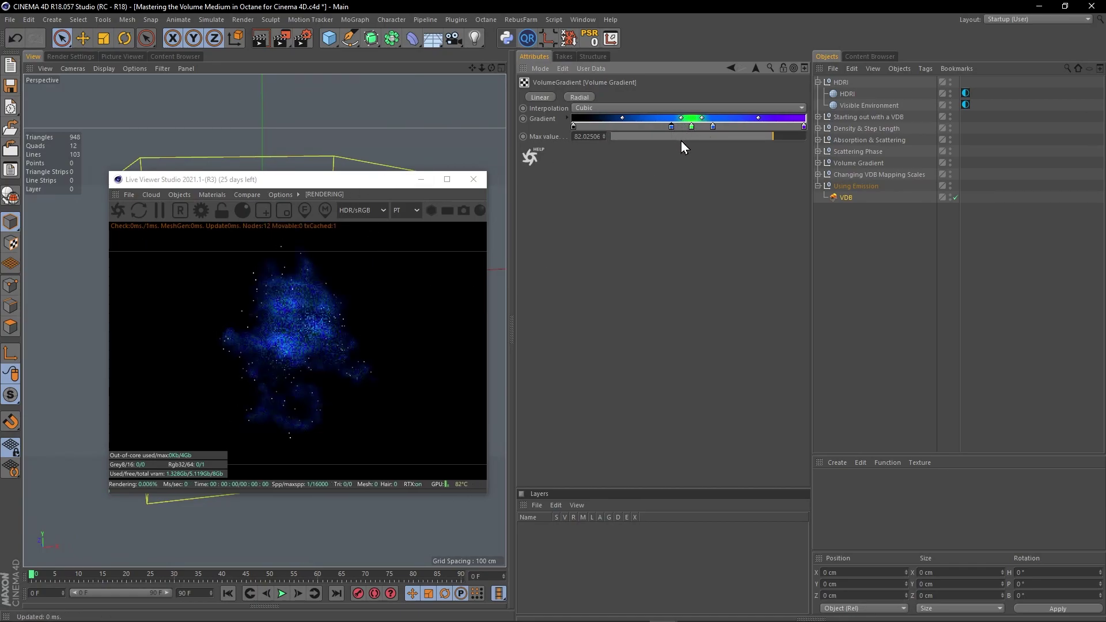
Step: Lower the Volume Gradient's max value to about 27.12 and, with the cloud seen closer, to about 15.27
left_click_drag(777, 139, 755, 138)
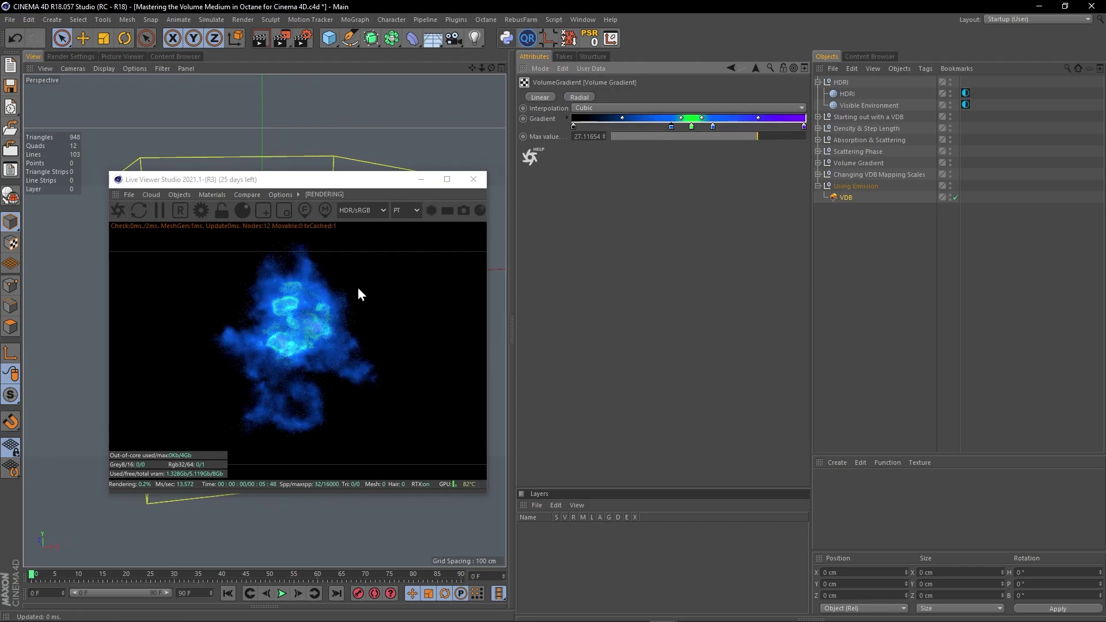
left_click_drag(319, 181, 534, 205)
right_click_drag(247, 280, 279, 272, "alt")
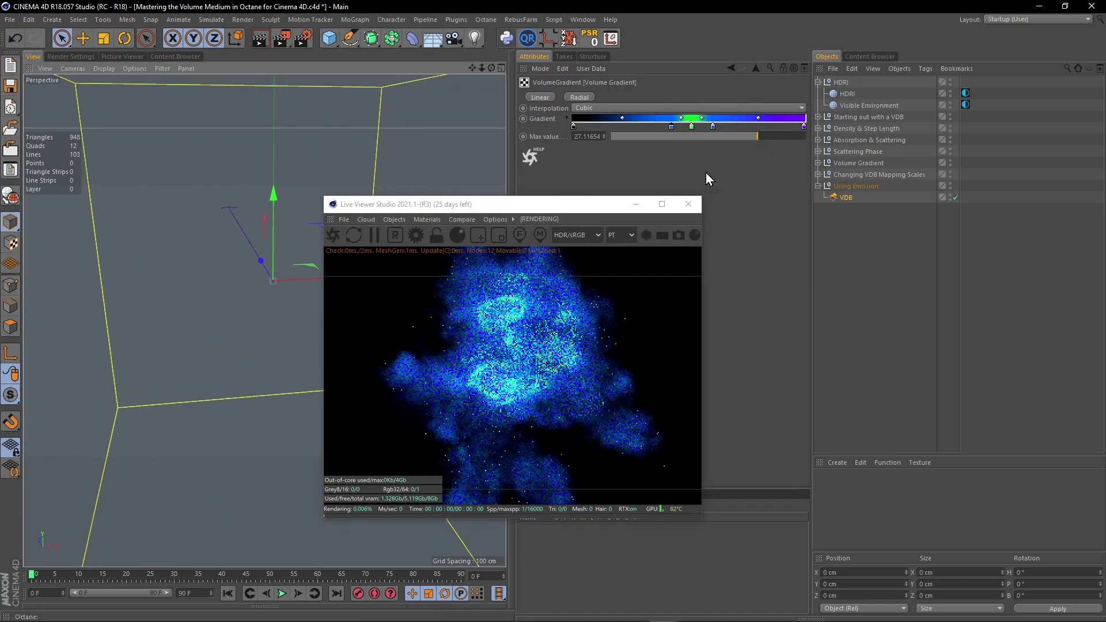
left_click_drag(751, 139, 746, 140)
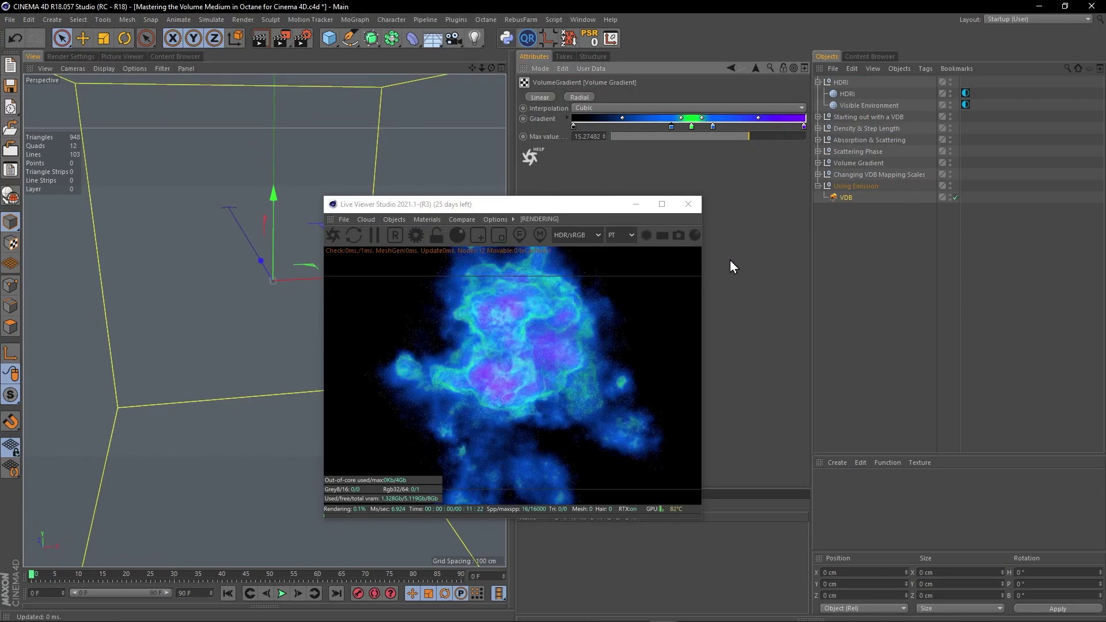
Step: Try the emission gradient's black knot right beside the first blue knot, and settle it about a sixth of the way along the ramp
left_click(755, 69)
left_click_drag(164, 302, 209, 268, "alt")
left_click_drag(506, 208, 405, 212)
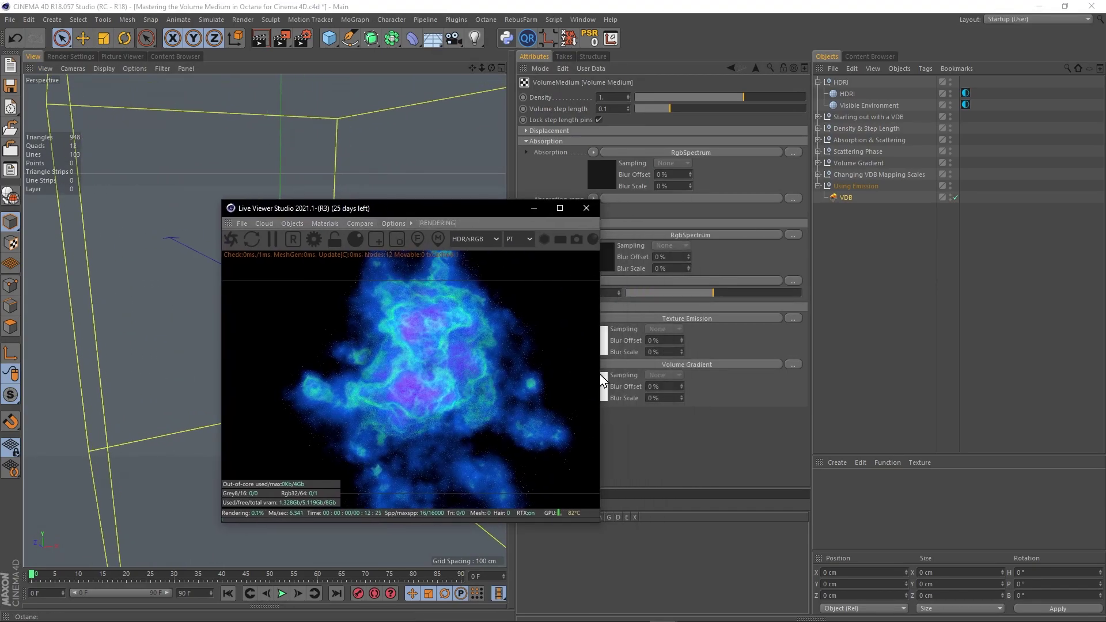
left_click(605, 389)
left_click_drag(574, 126, 662, 128)
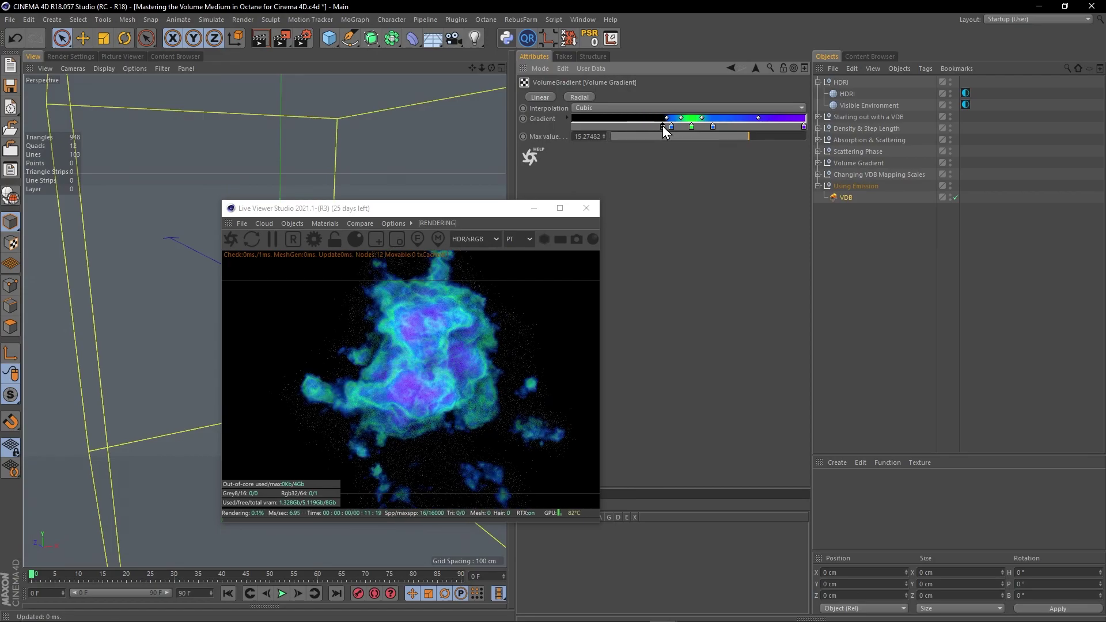
left_click(754, 68)
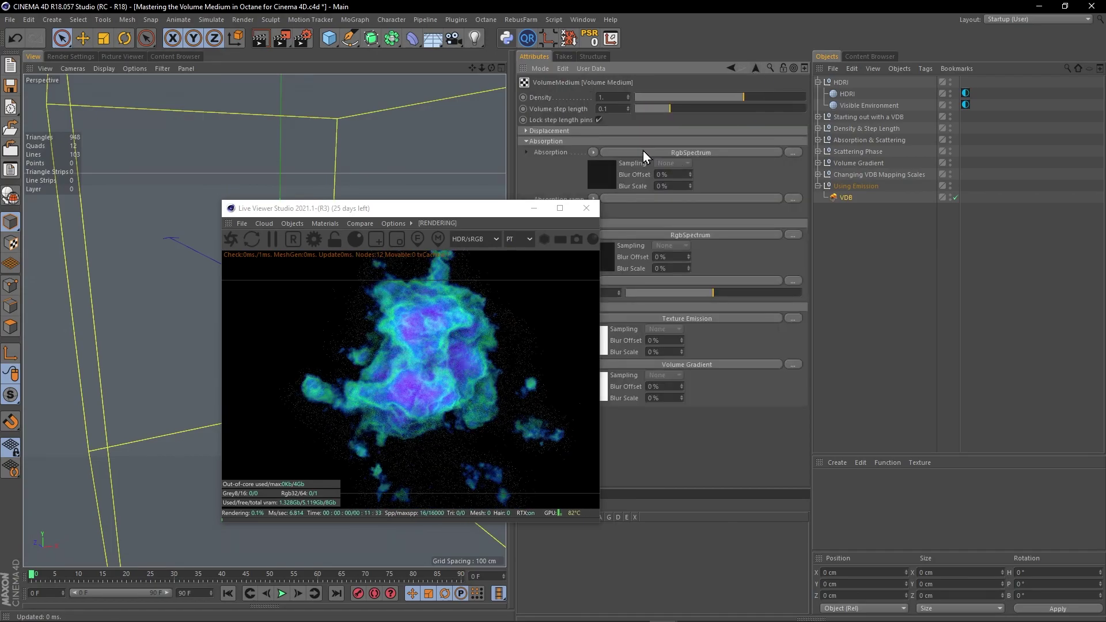
left_click(604, 387)
left_click_drag(662, 127, 612, 126)
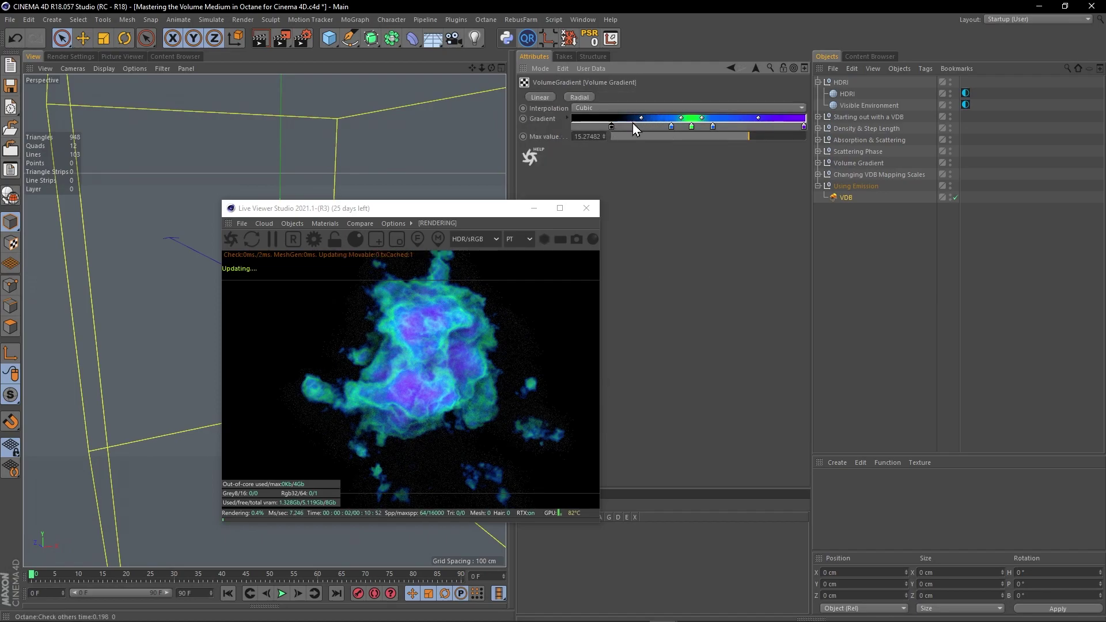
left_click(754, 68)
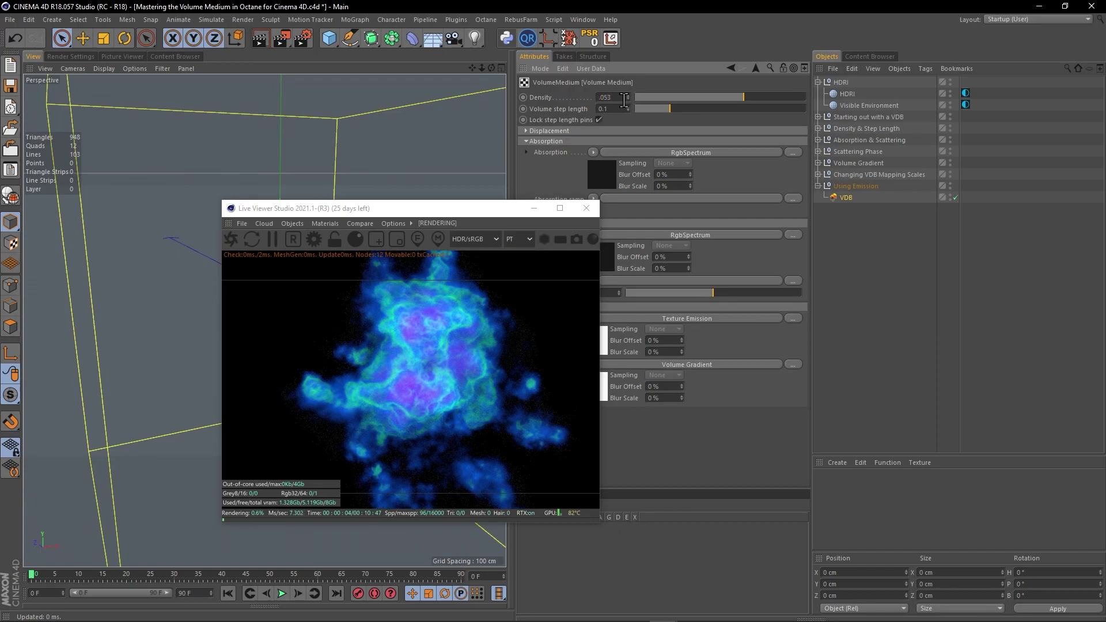
Step: Try a density of 2 on the volume medium, and restore it to 1
key("Return")
type("2")
key("Return")
type("1.")
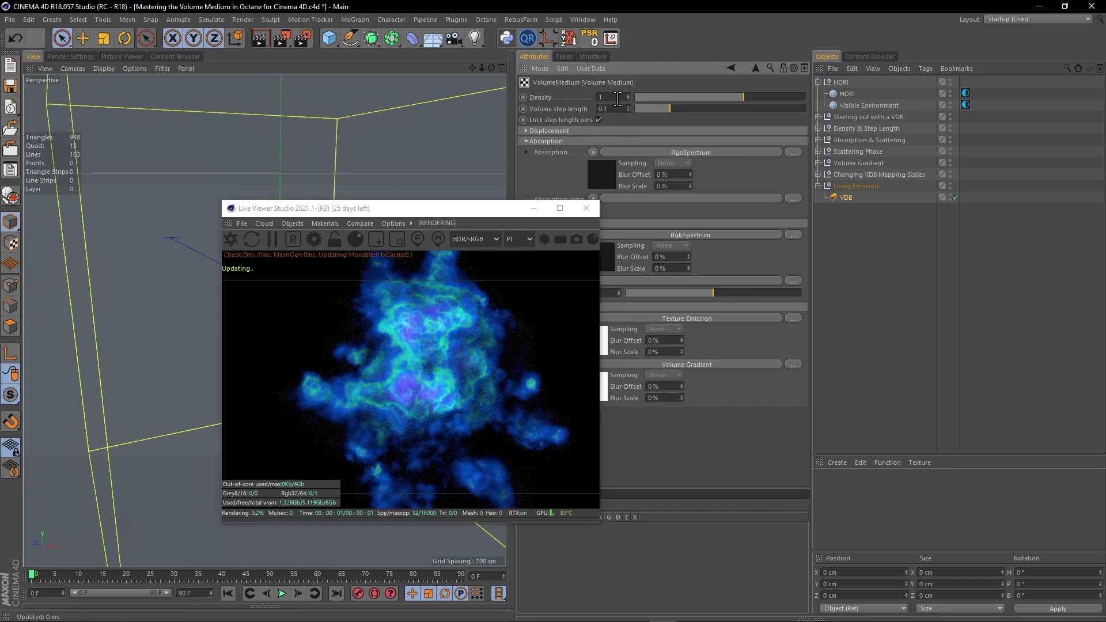
Step: Try a volume step length of 1, settle it at 0.05, and check the cloud from another angle
left_click(623, 110)
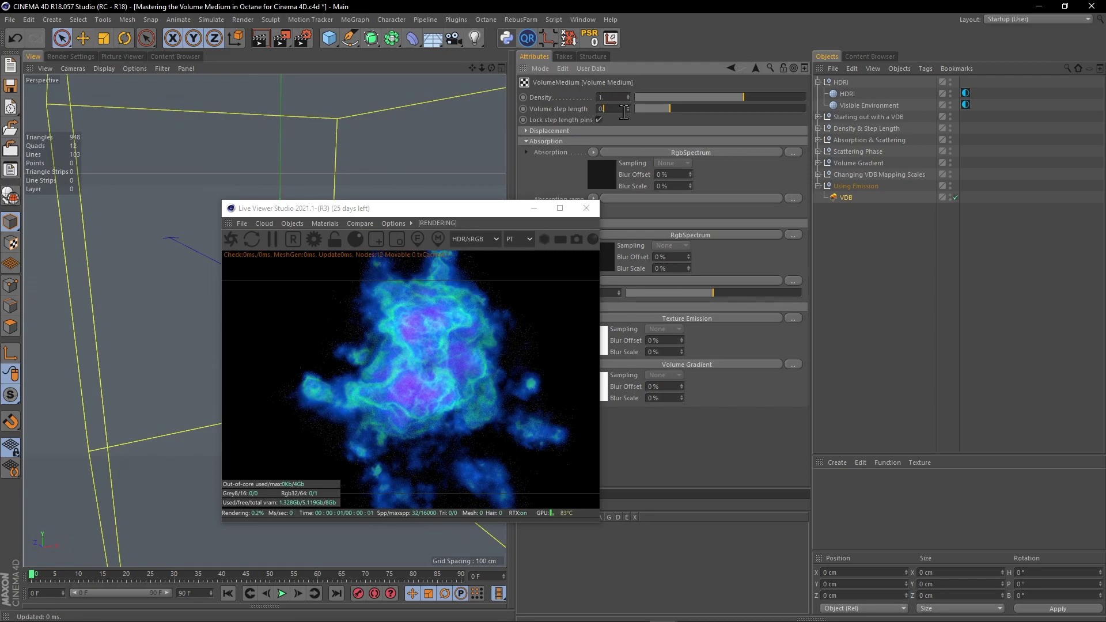
key("Return")
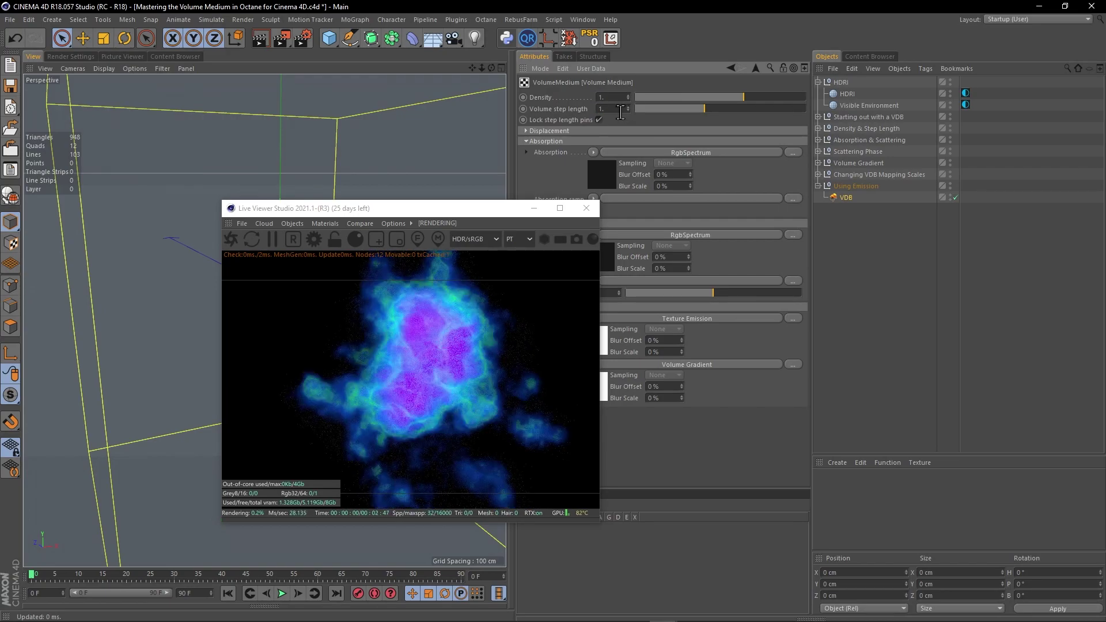
type(".05")
key("Return")
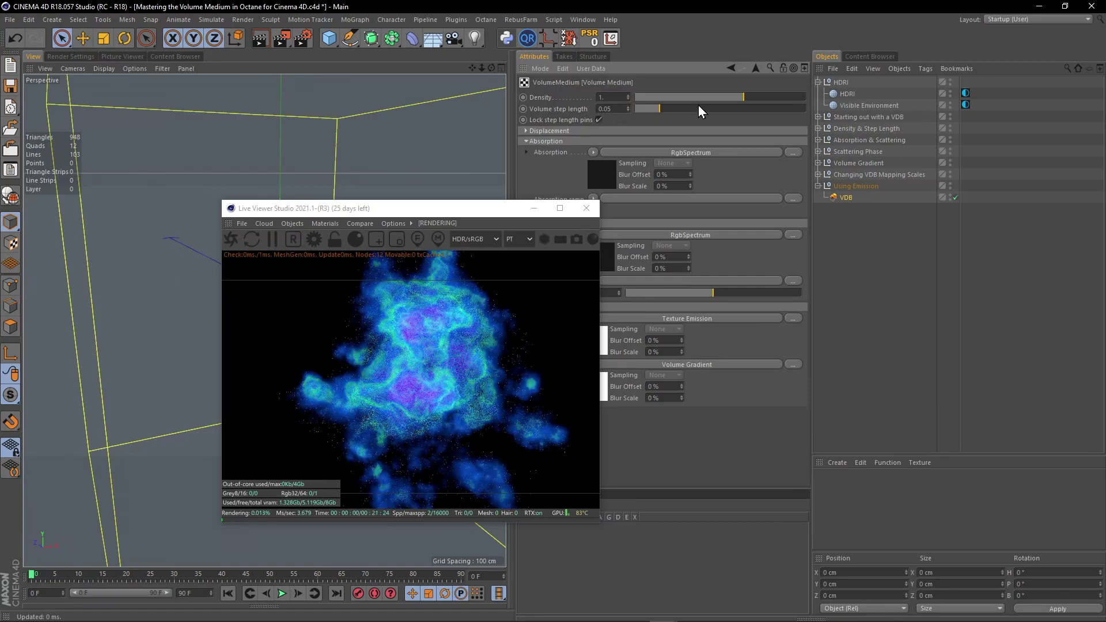
left_click_drag(440, 211, 671, 214)
left_click_drag(308, 283, 340, 280, "alt")
left_click_drag(678, 216, 354, 218)
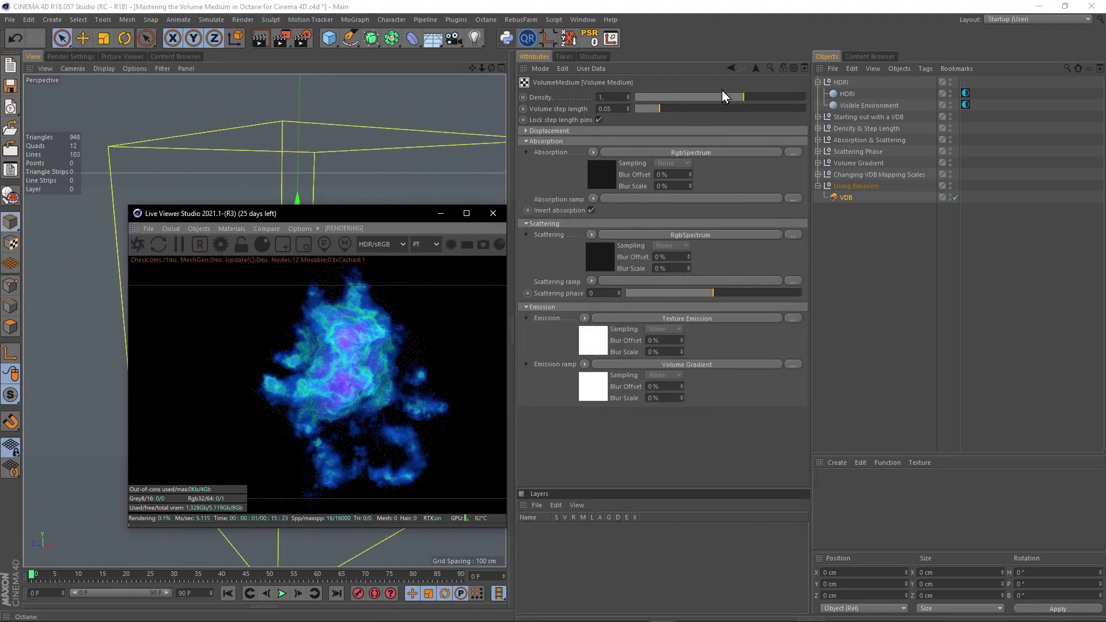
Step: Try an emission mapping scale of 0.5 in the VDB's grid mapping, and restore it to 1
left_click(756, 68)
left_click(616, 95)
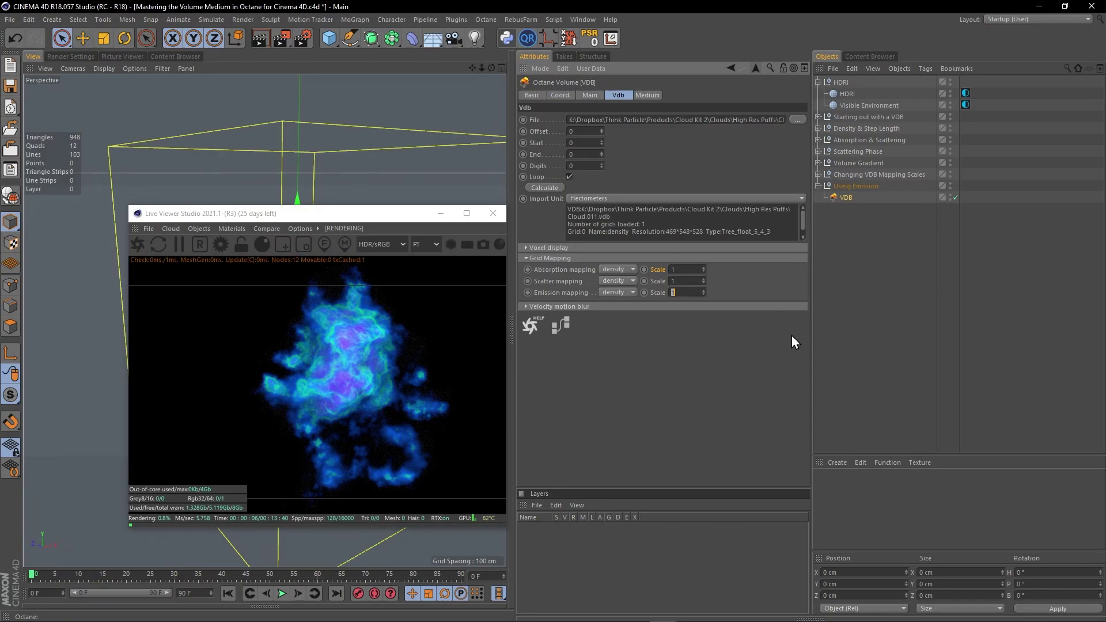
type("0.5")
left_click(687, 292)
type("1")
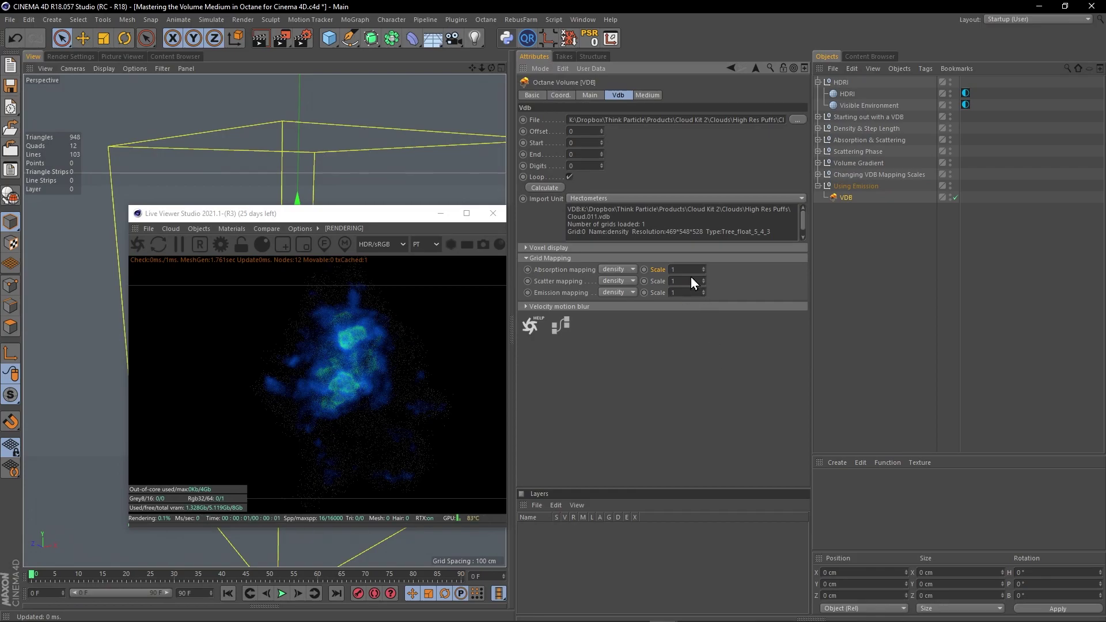
Step: Set the scatter mapping scale to 0.2, and try an absorption mapping scale of 0.2 before restoring it to 1
double_click(685, 281)
type("0.2")
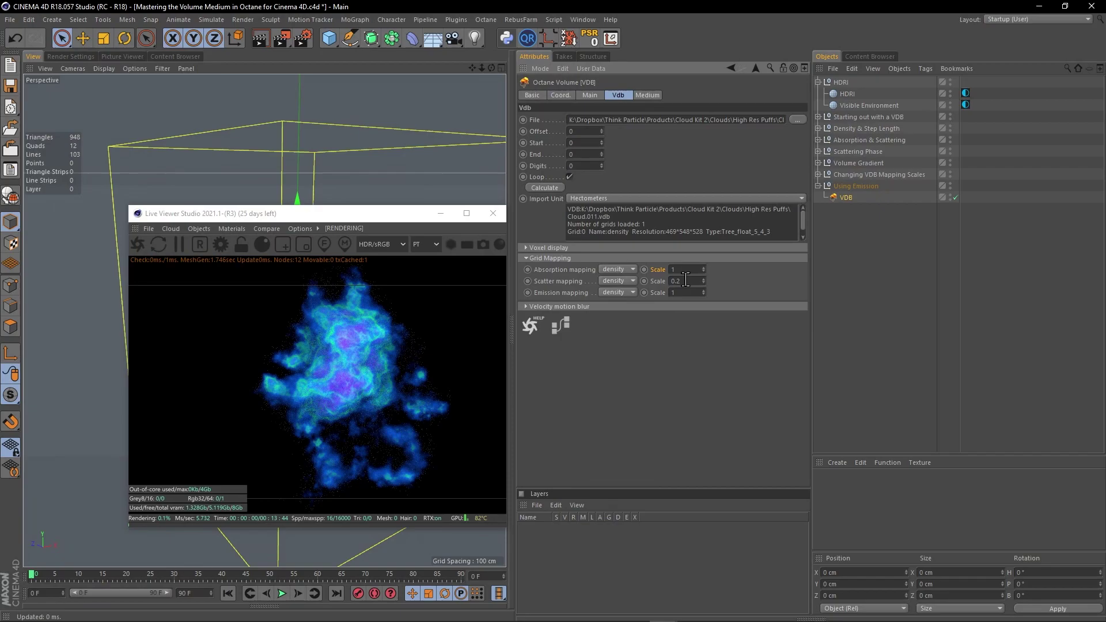
double_click(684, 269)
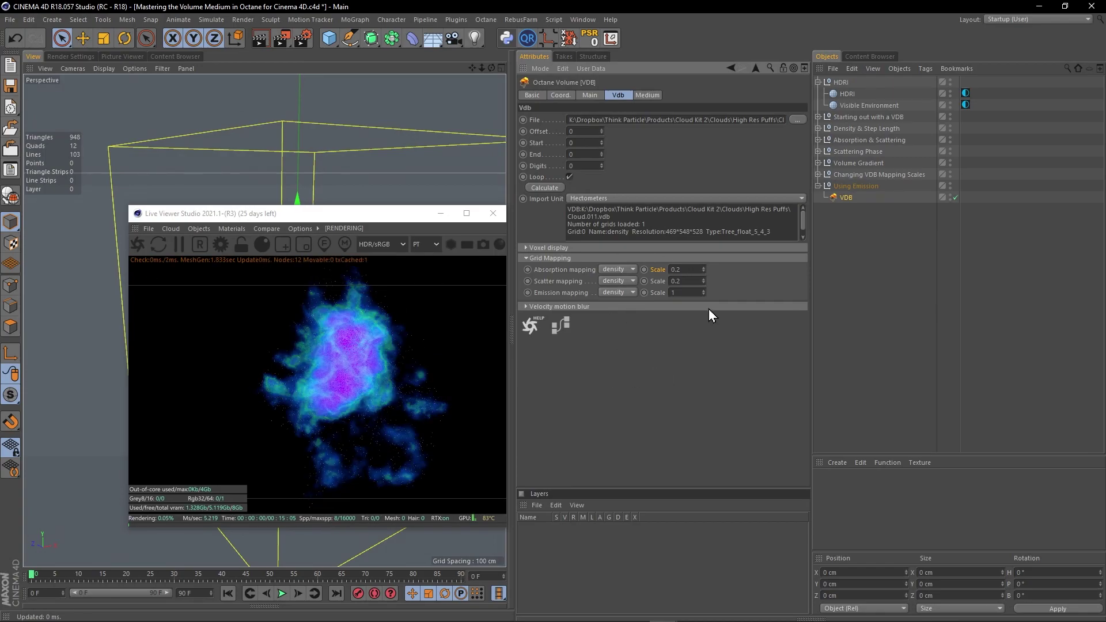
double_click(695, 270)
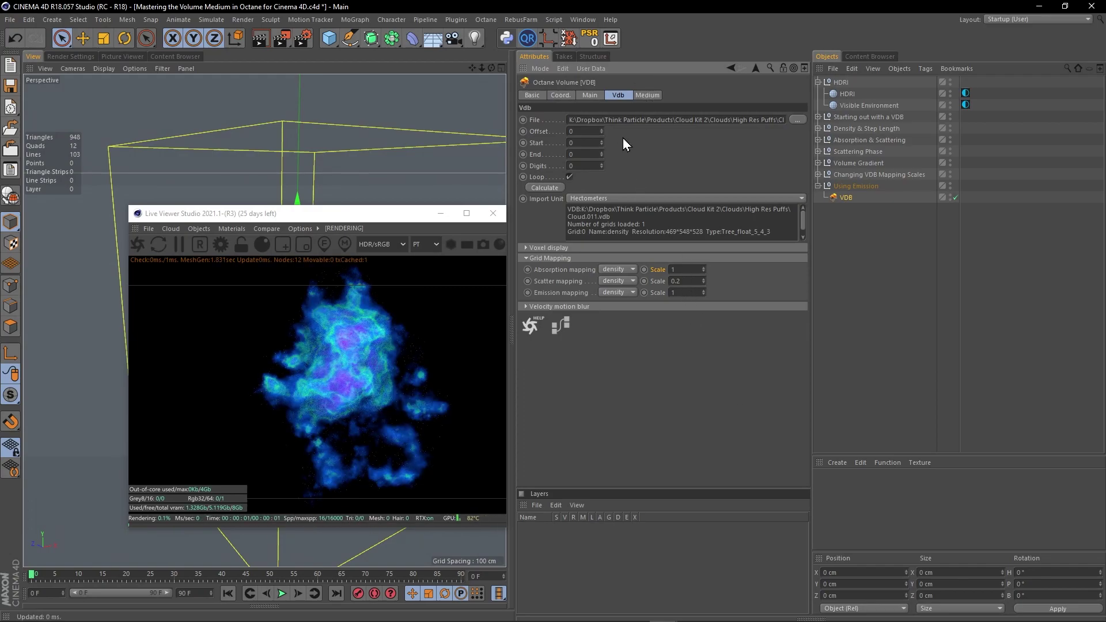
Step: Return to the VDB's medium settings and look at the cloud close up in the Live Viewer
left_click(638, 96)
scroll(586, 426, "down", 2)
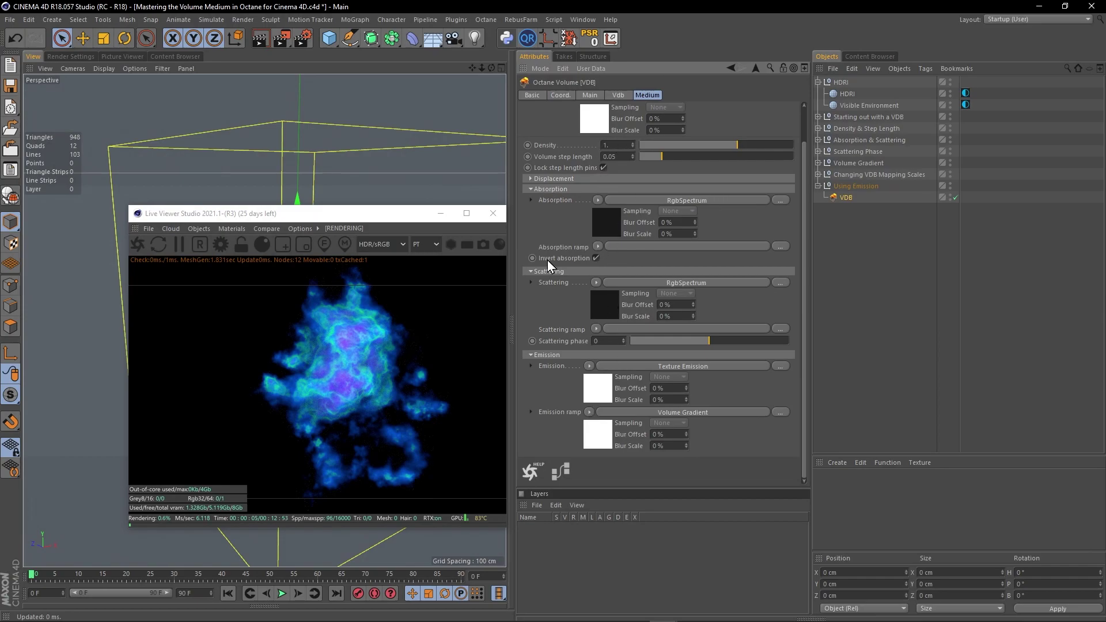
left_click_drag(341, 213, 652, 200)
right_click_drag(329, 248, 354, 239, "alt")
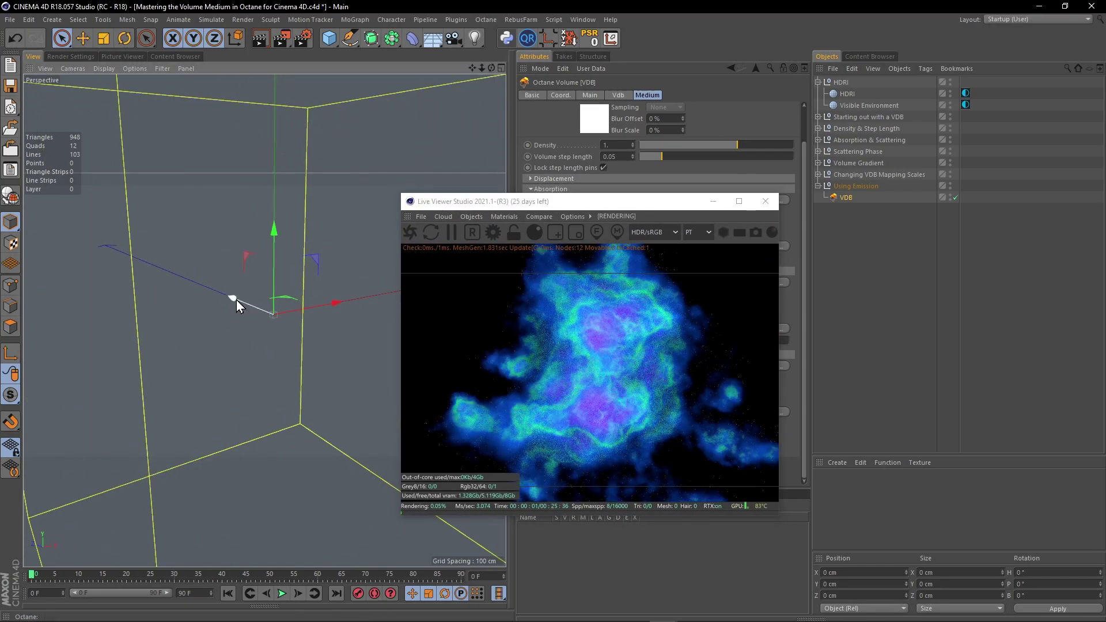
Step: Inspect the whole emissive cloud from other angles, and move the Live Viewer clear of the VDB's medium settings
right_click_drag(236, 299, 186, 319, "alt")
left_click_drag(264, 320, 216, 306, "alt")
right_click_drag(287, 294, 327, 285, "alt")
left_click_drag(246, 307, 191, 311, "alt")
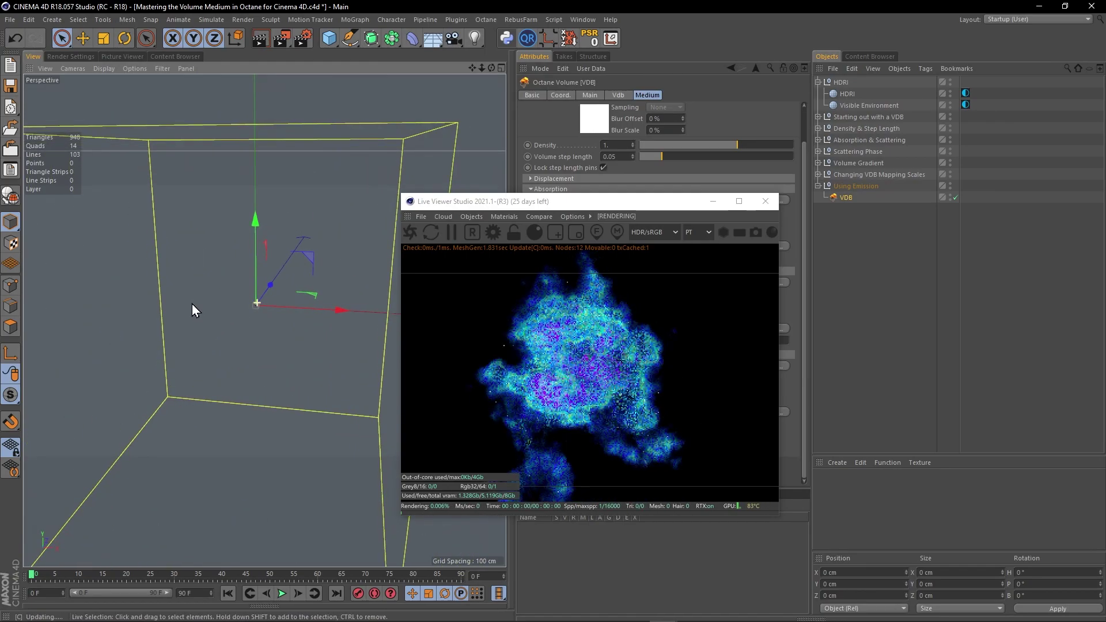
left_click_drag(565, 203, 236, 178)
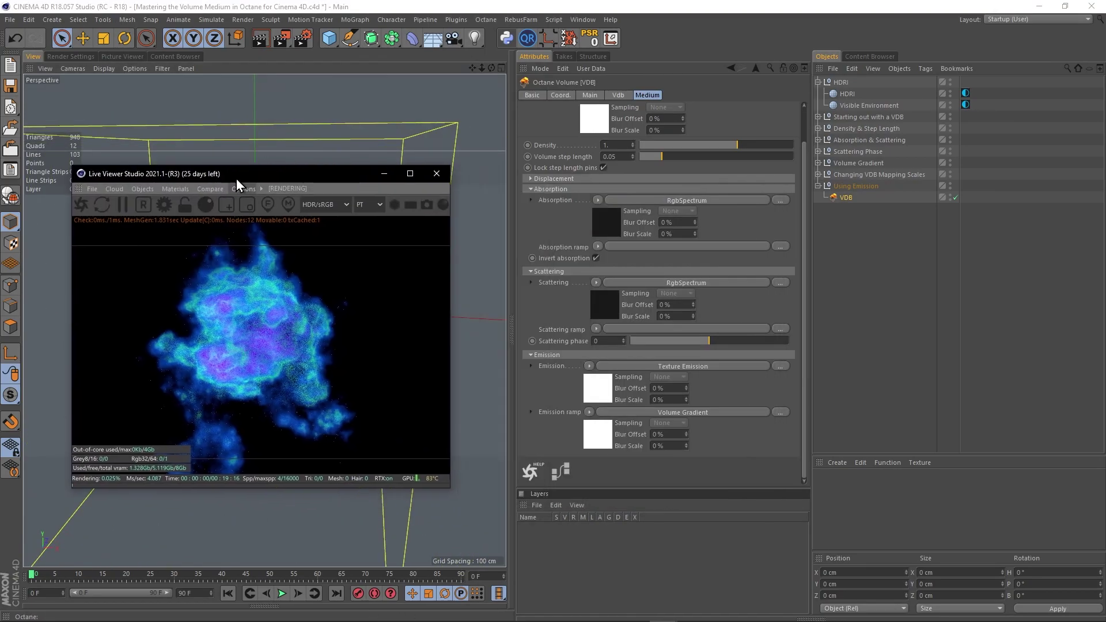
left_click(1033, 189)
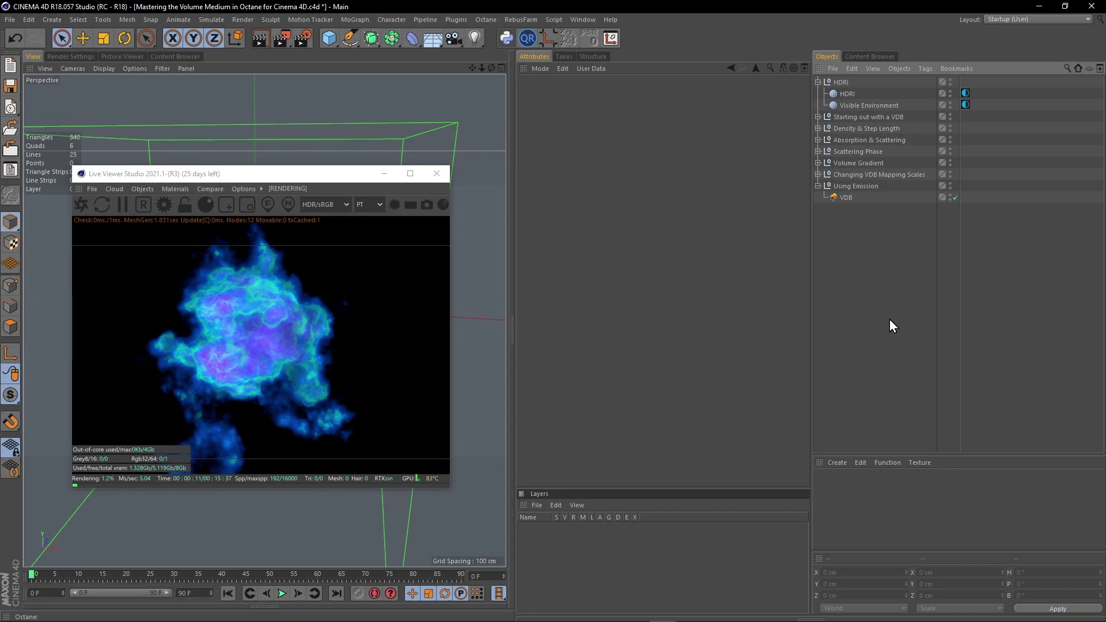
Step: Switch to the browser, read the Cloud Kit 2 page's license options, included clouds and resolution options, and return to Cinema 4D
left_click_drag(0, 5, 680, 0)
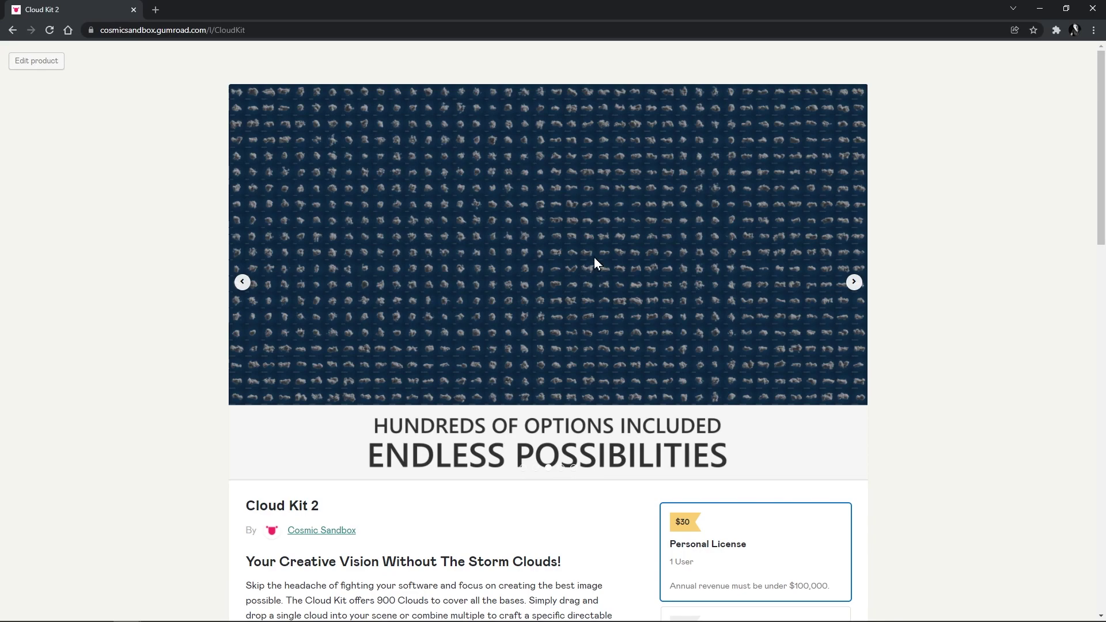
scroll(595, 263, "down", 5)
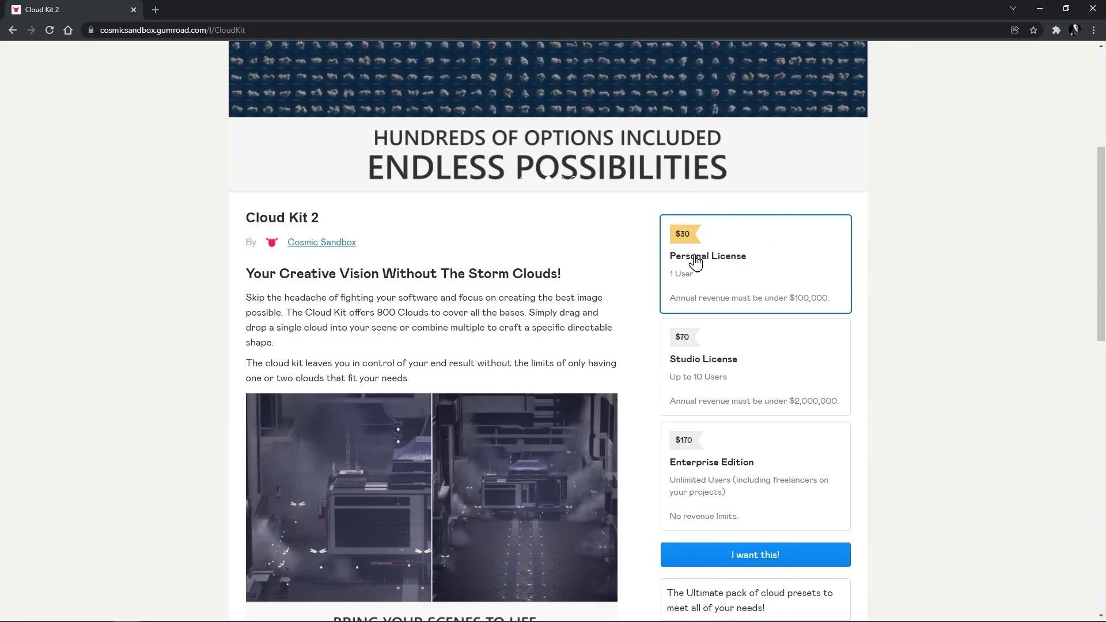
scroll(633, 260, "down", 11)
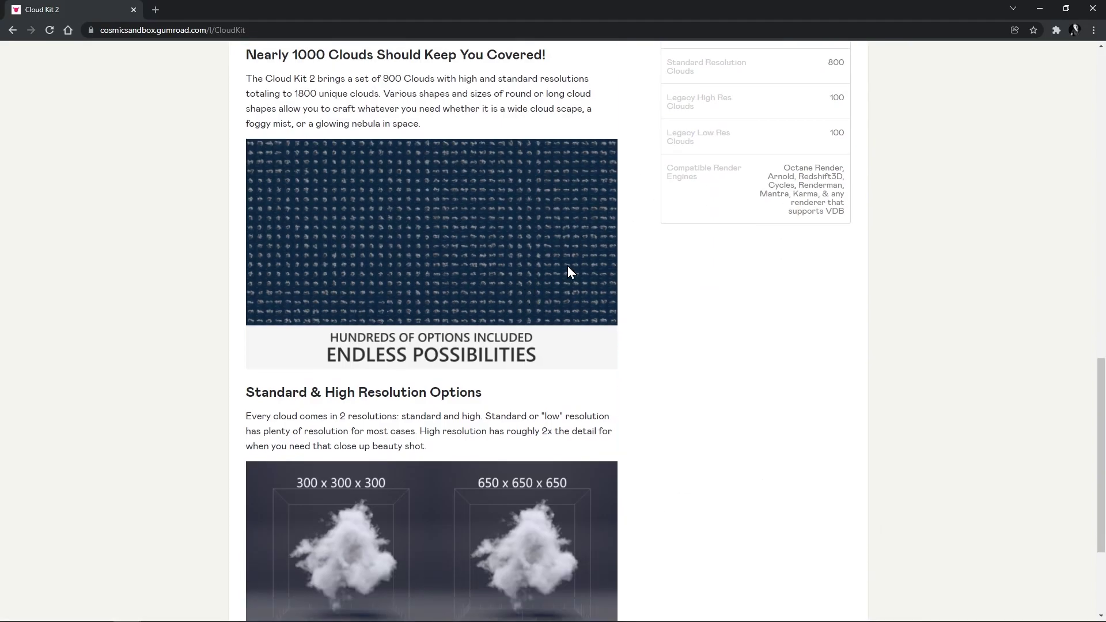
scroll(577, 271, "up", 3)
scroll(577, 270, "up", 1)
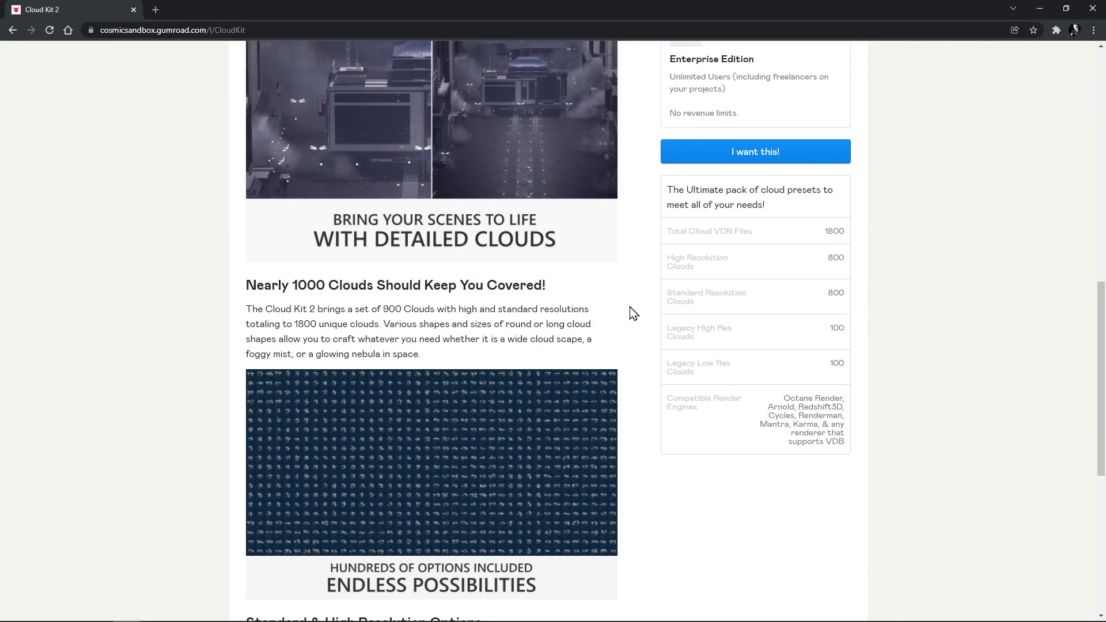
scroll(806, 280, "down", 3)
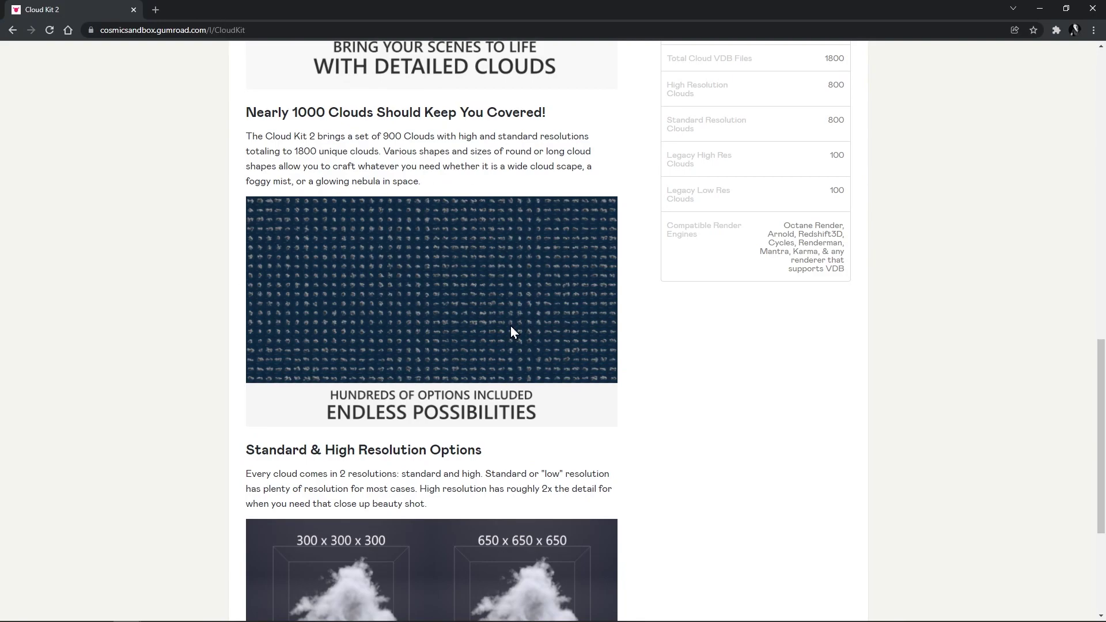
scroll(806, 277, "up", 3)
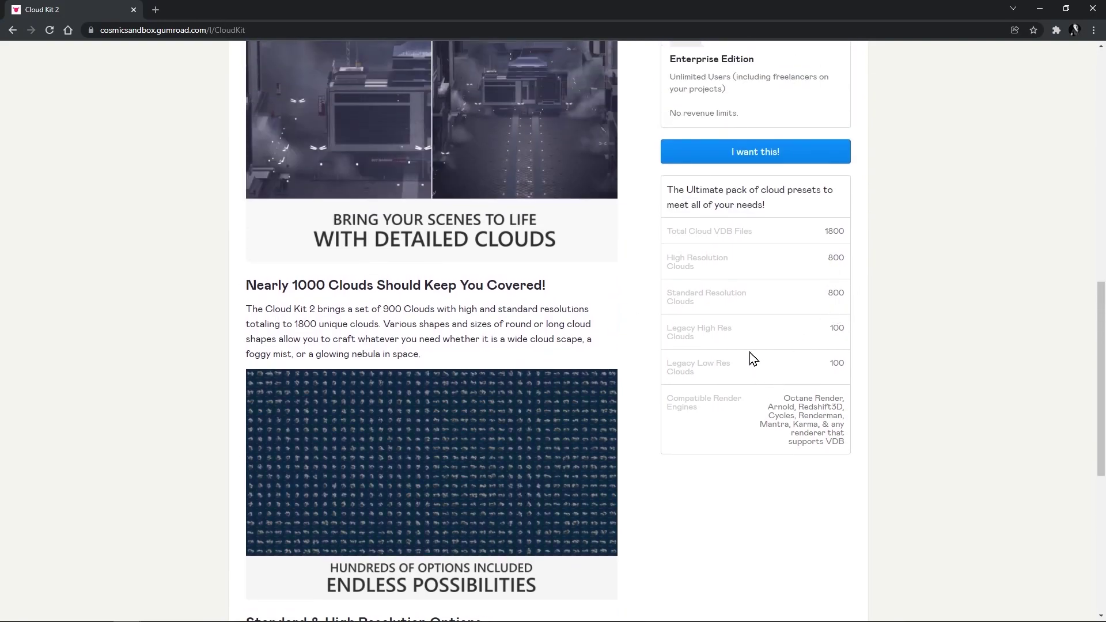
scroll(720, 340, "down", 6)
scroll(685, 319, "down", 1)
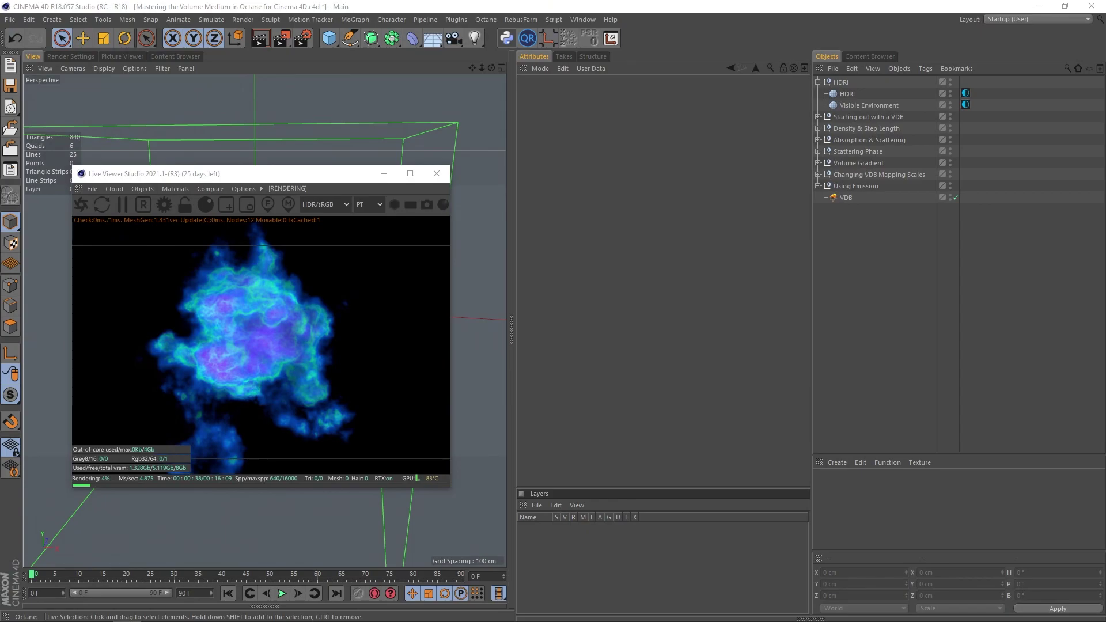
left_click(871, 380)
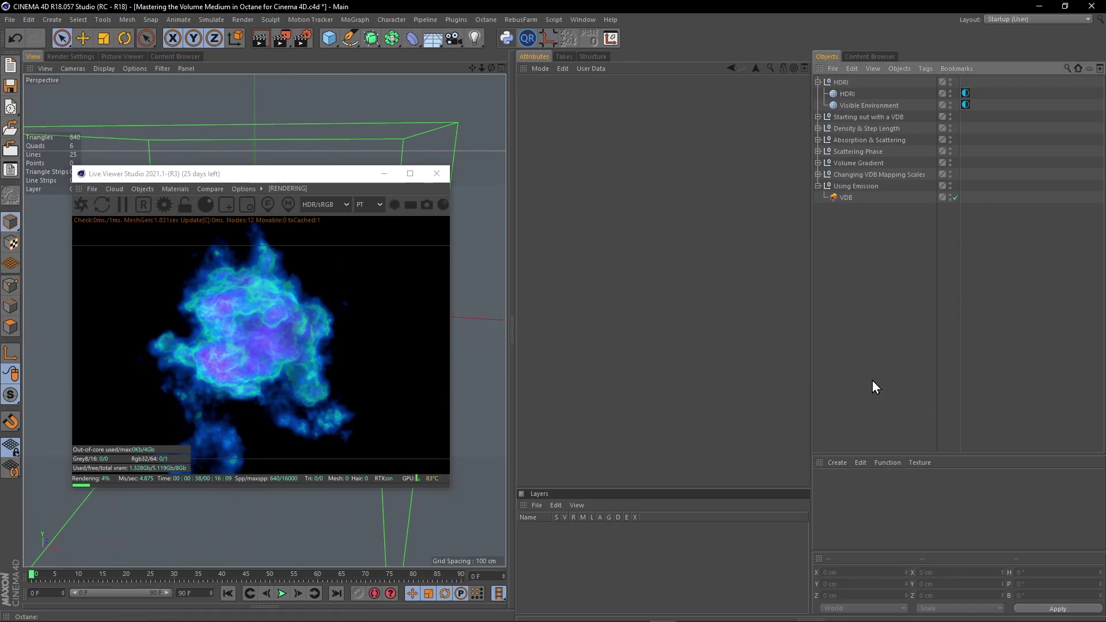